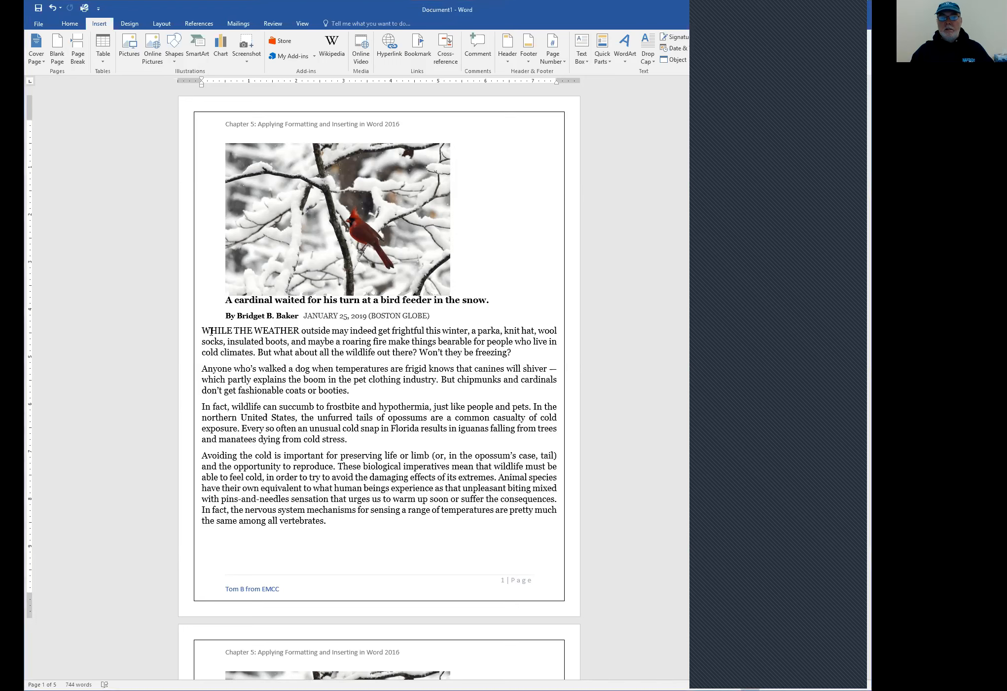
Lay out the four body paragraphs under the byline on the first page in two columns.
left_click_drag(202, 331, 356, 518)
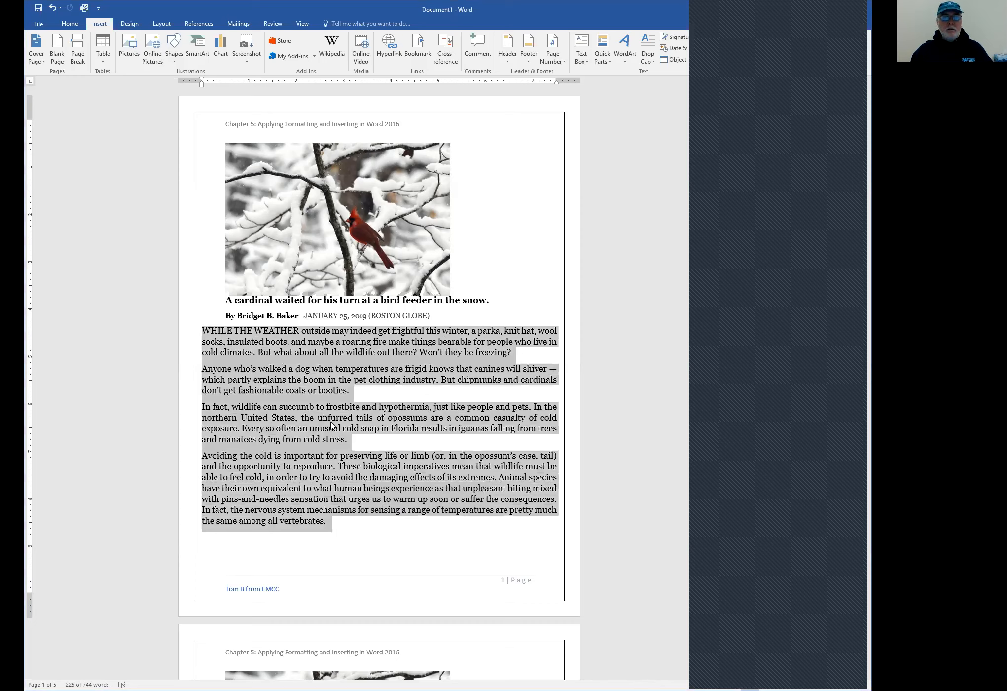
left_click(163, 26)
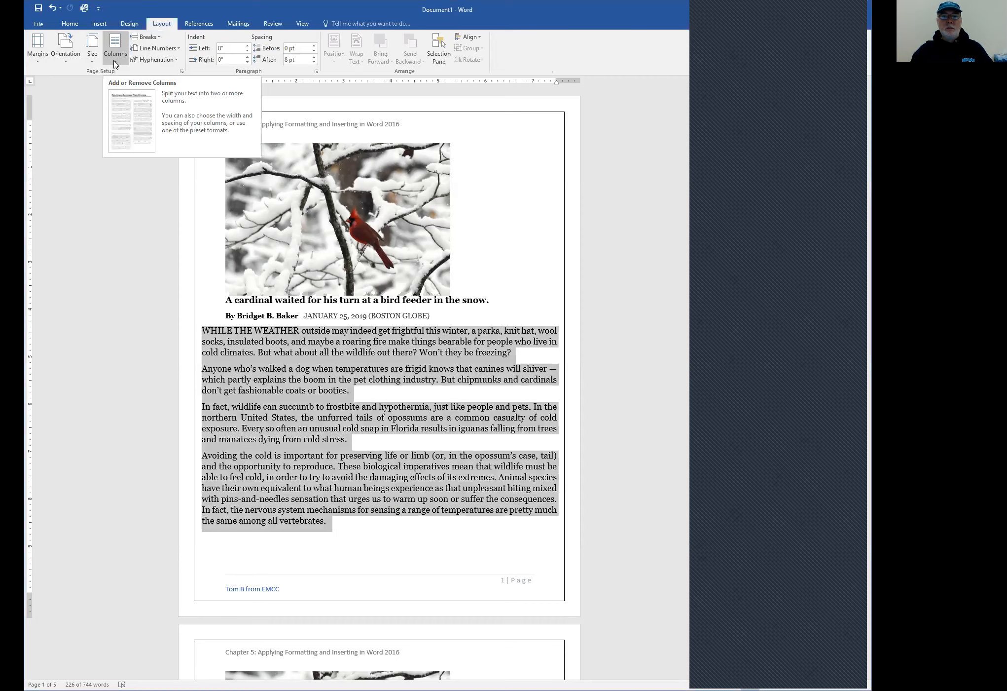
left_click(114, 64)
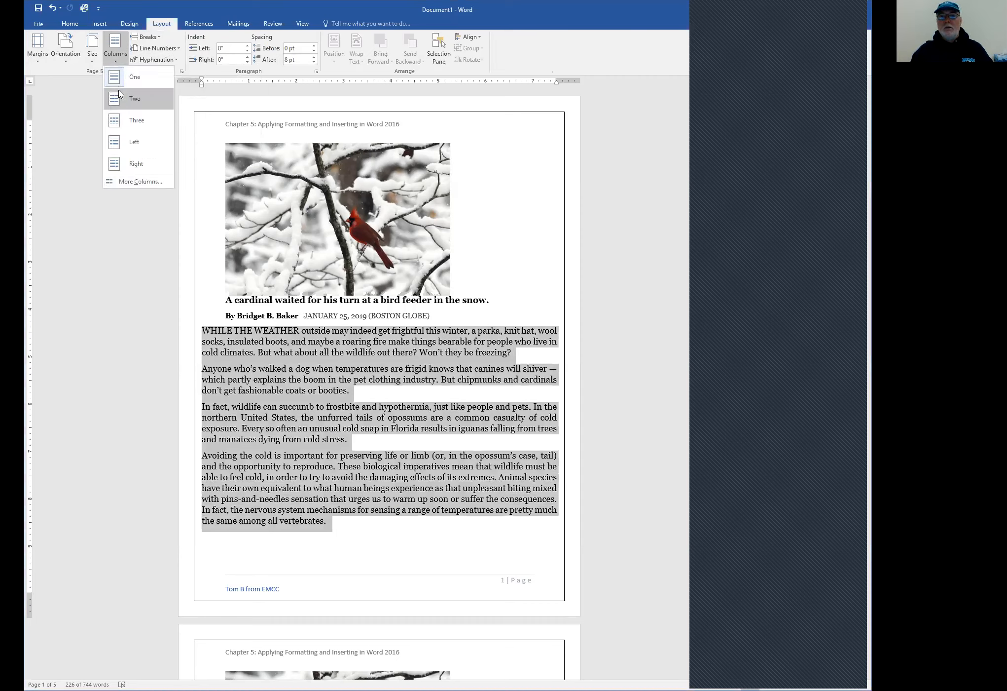
left_click(119, 102)
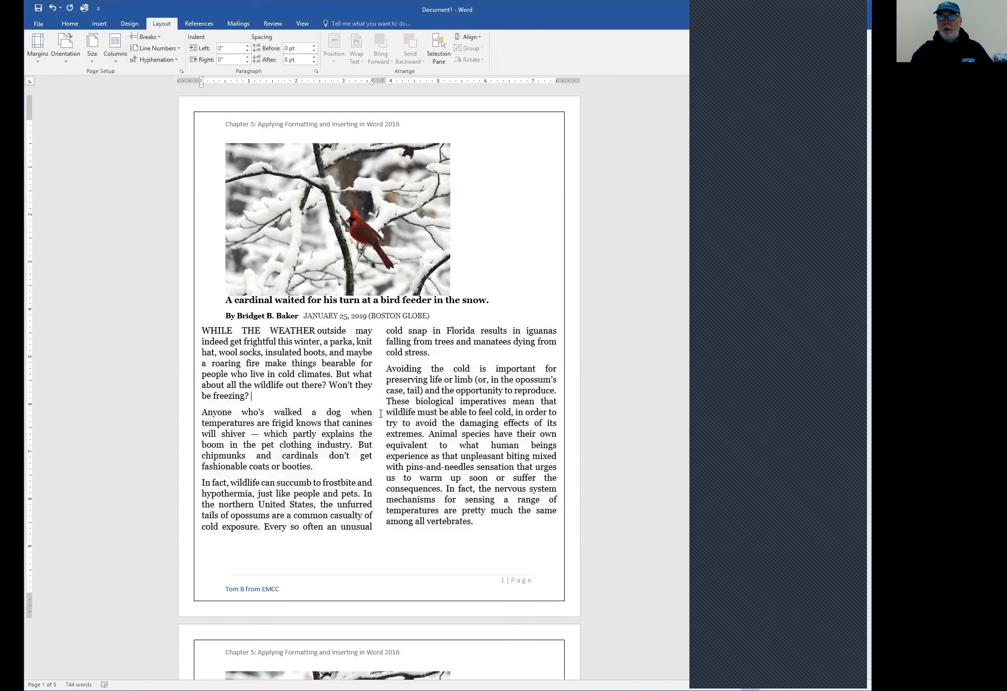
Open the detailed column settings for all of the two-column body text.
left_click_drag(205, 330, 510, 517)
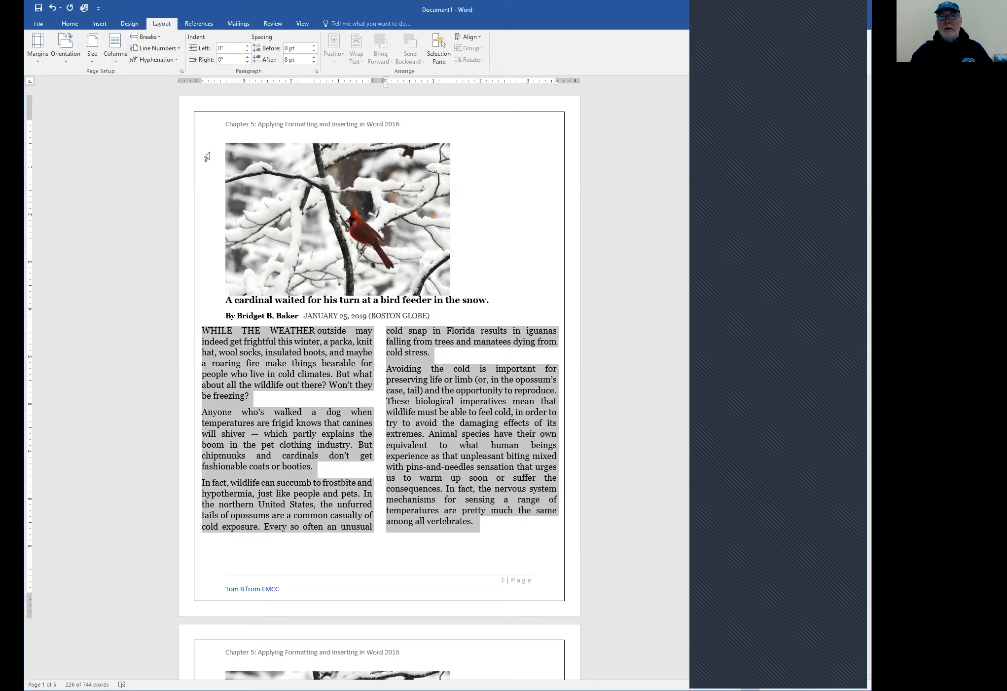
left_click(117, 64)
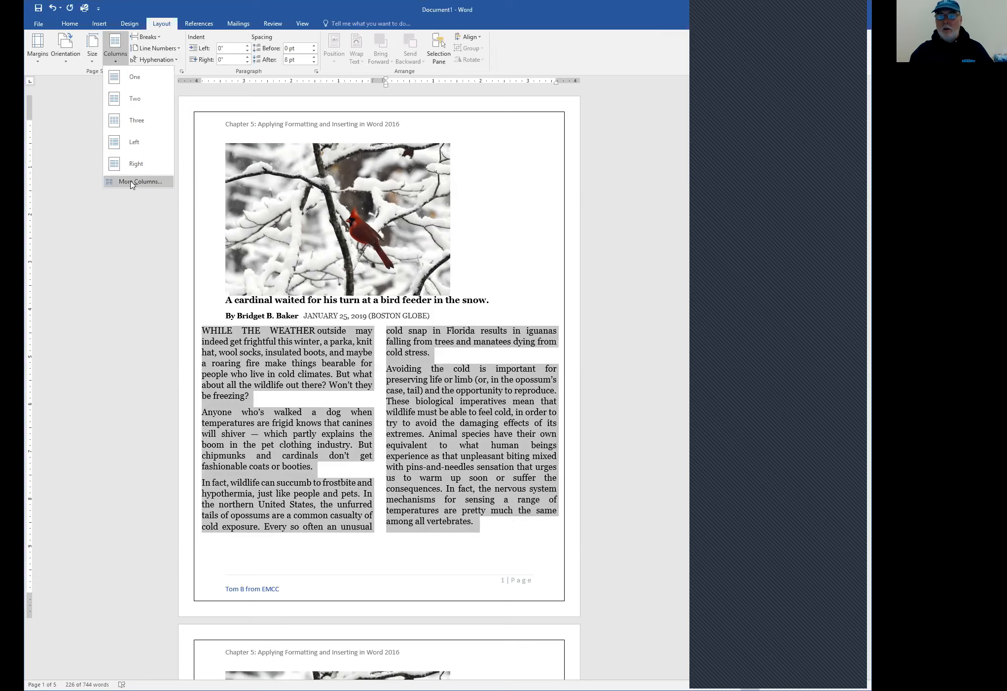
left_click(131, 183)
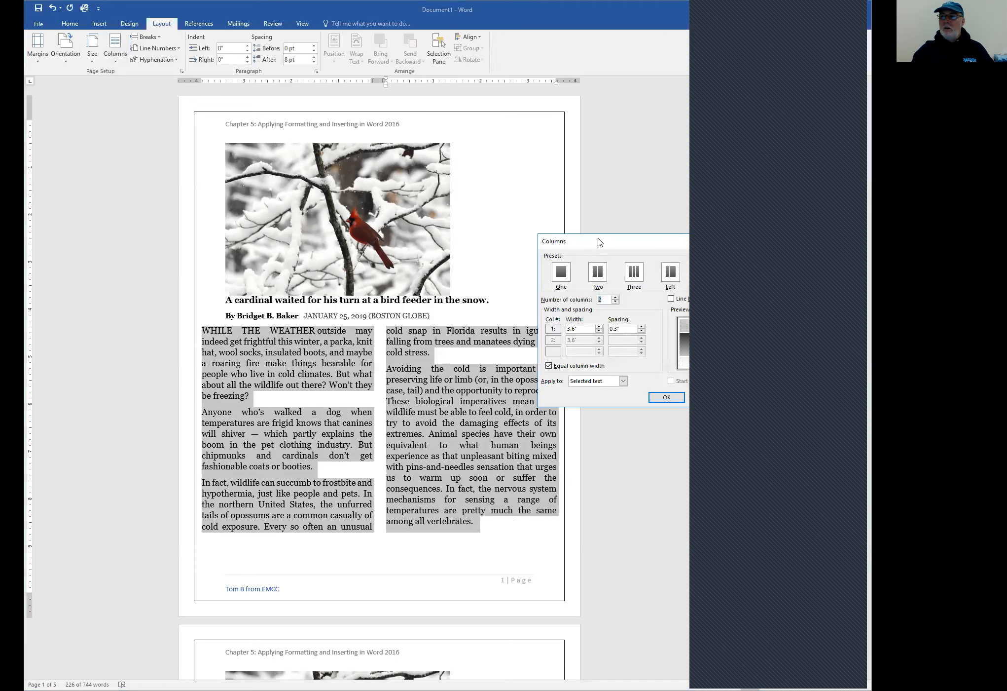
left_click_drag(599, 242, 554, 114)
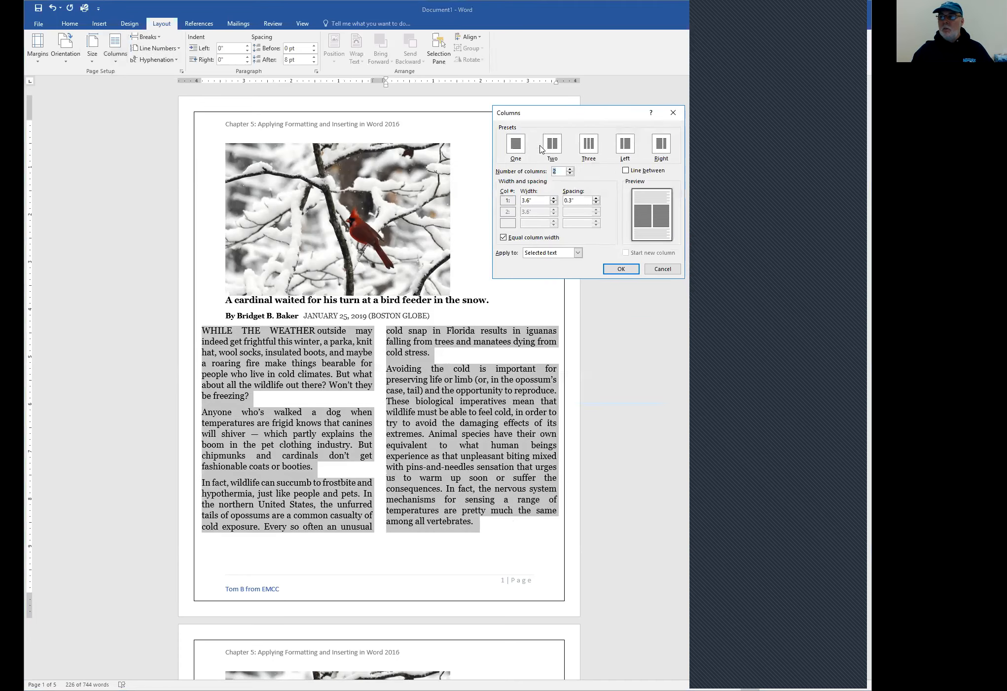
Try 0.5-inch column spacing and other equal column widths, finishing with 3.6-inch columns and 0.3-inch spacing.
left_click(571, 201)
key("BackSpace")
type("5")
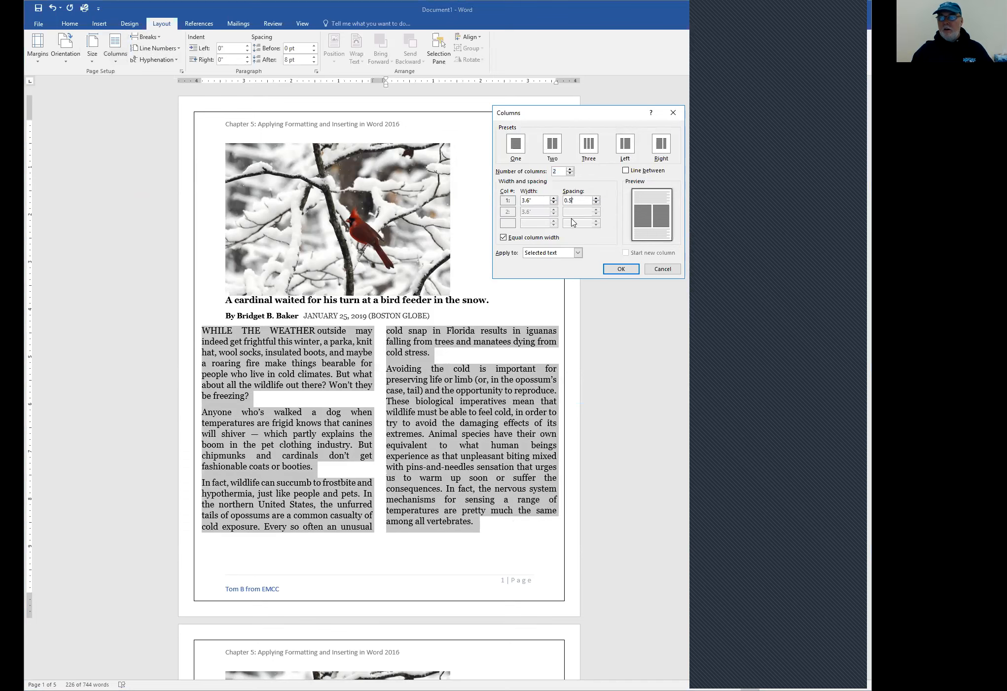
left_click(542, 203)
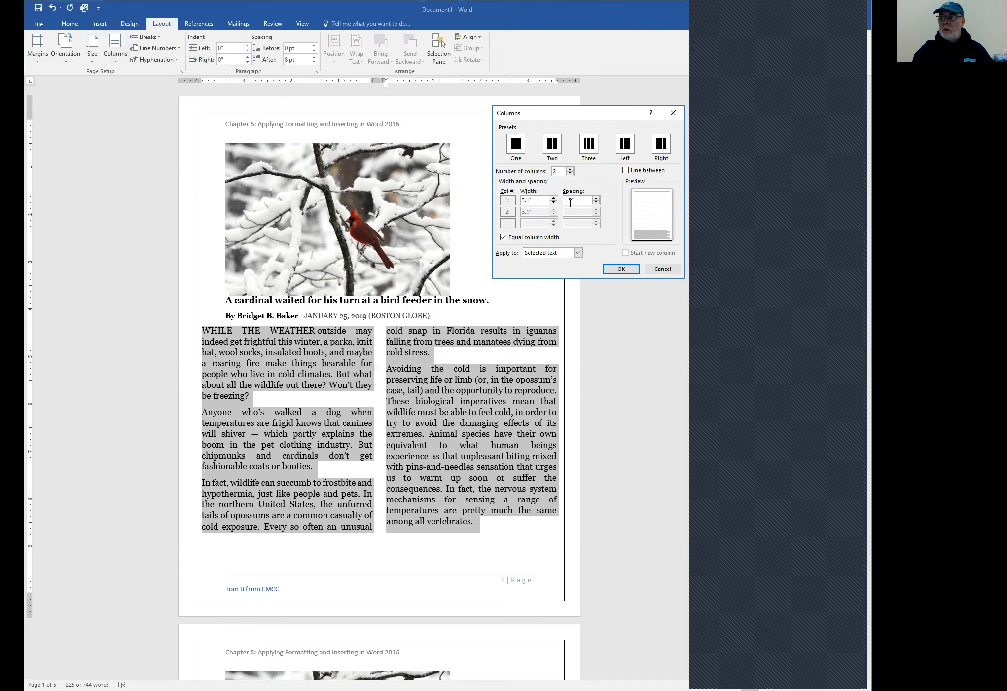
left_click(554, 203)
left_click(553, 203)
left_click(554, 203)
left_click(554, 202)
left_click(553, 199)
left_click(553, 199)
left_click(553, 199)
left_click(554, 199)
left_click(553, 199)
Turn off equal column width, try other widths for the first column, and apply 3.6-inch columns to the selected text.
left_click(503, 239)
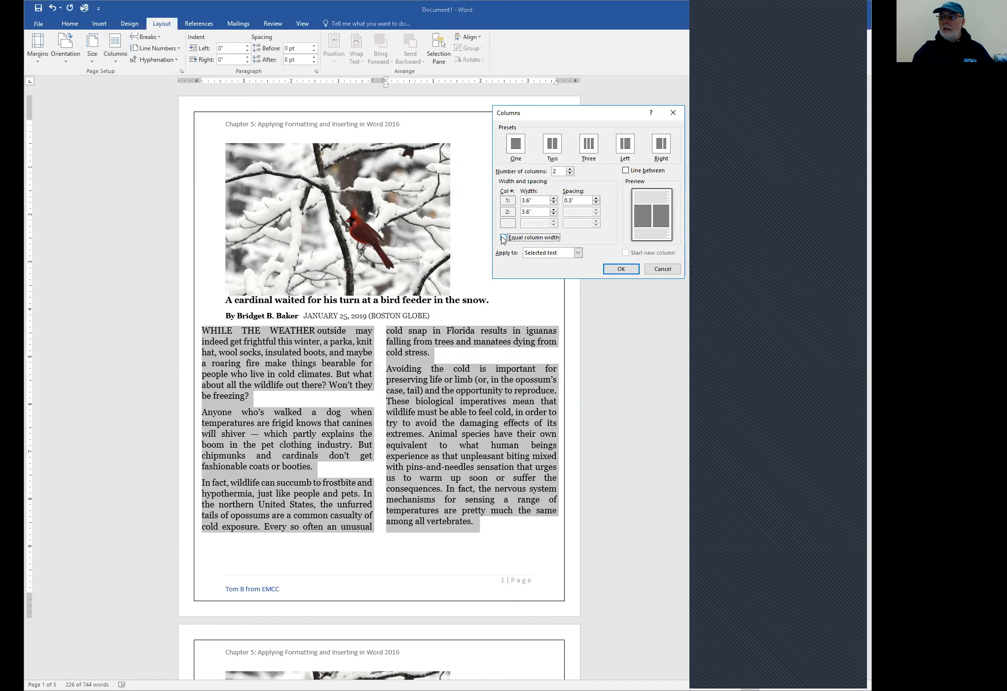
left_click(554, 198)
left_click(554, 197)
left_click(554, 198)
left_click(553, 198)
left_click(554, 198)
left_click(554, 198)
left_click(554, 198)
left_click(554, 198)
left_click(553, 198)
left_click(553, 199)
left_click(553, 199)
left_click(554, 202)
left_click(553, 203)
left_click(553, 203)
left_click(554, 198)
left_click(553, 203)
left_click(553, 202)
left_click(554, 203)
left_click(553, 202)
left_click(553, 203)
left_click(554, 203)
left_click(553, 203)
left_click(622, 269)
left_click(522, 337)
left_click(491, 351)
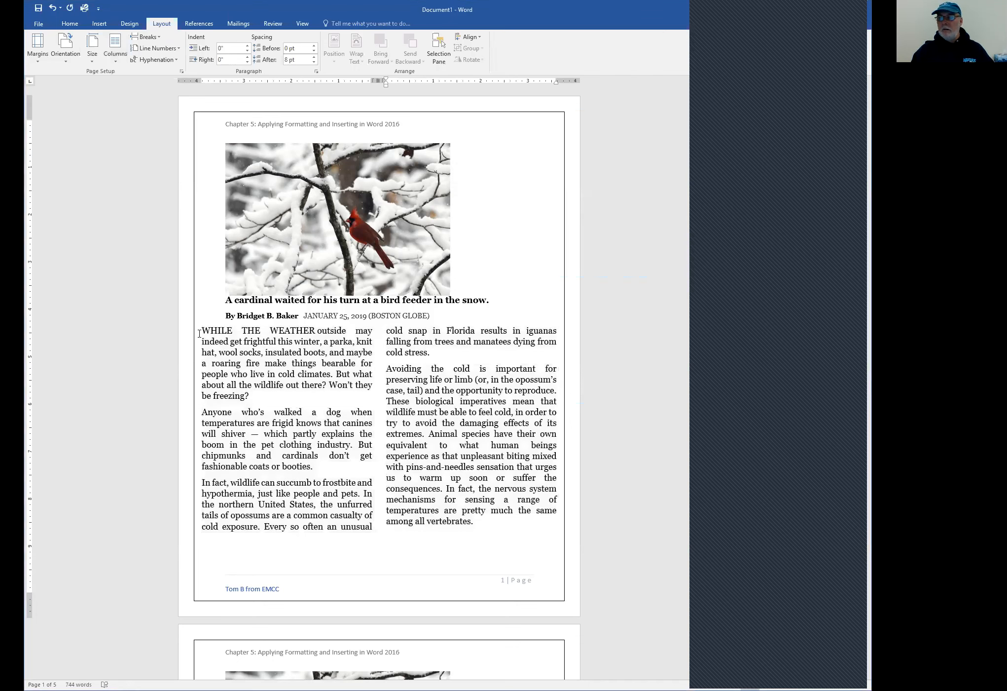
Set the body text's first column to 4 inches wide and its second column to 3.2 inches wide.
left_click_drag(200, 330, 496, 522)
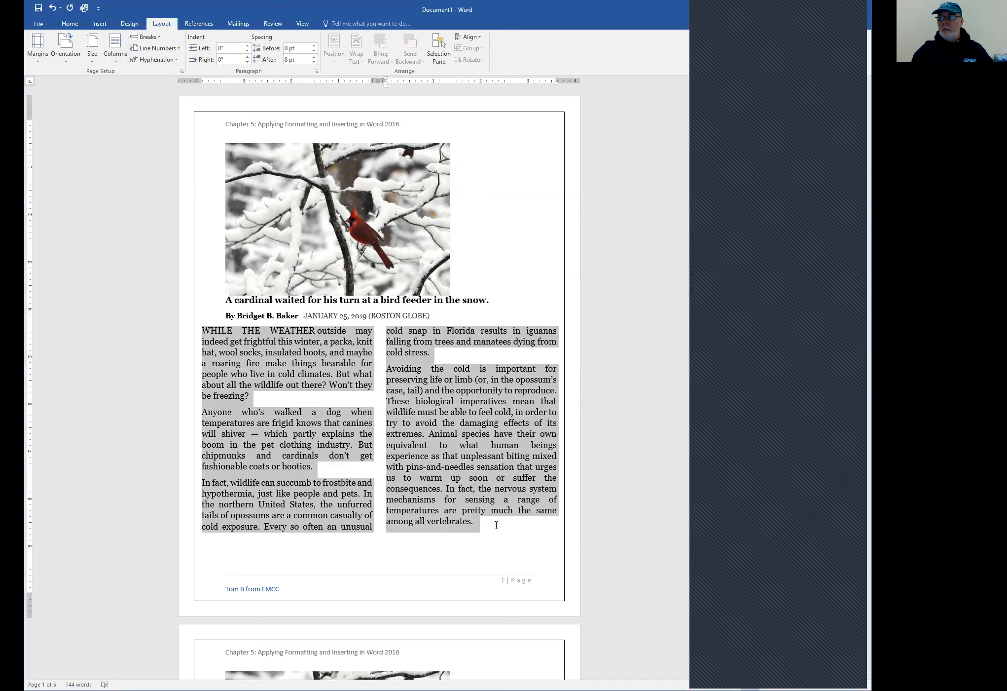
left_click(116, 58)
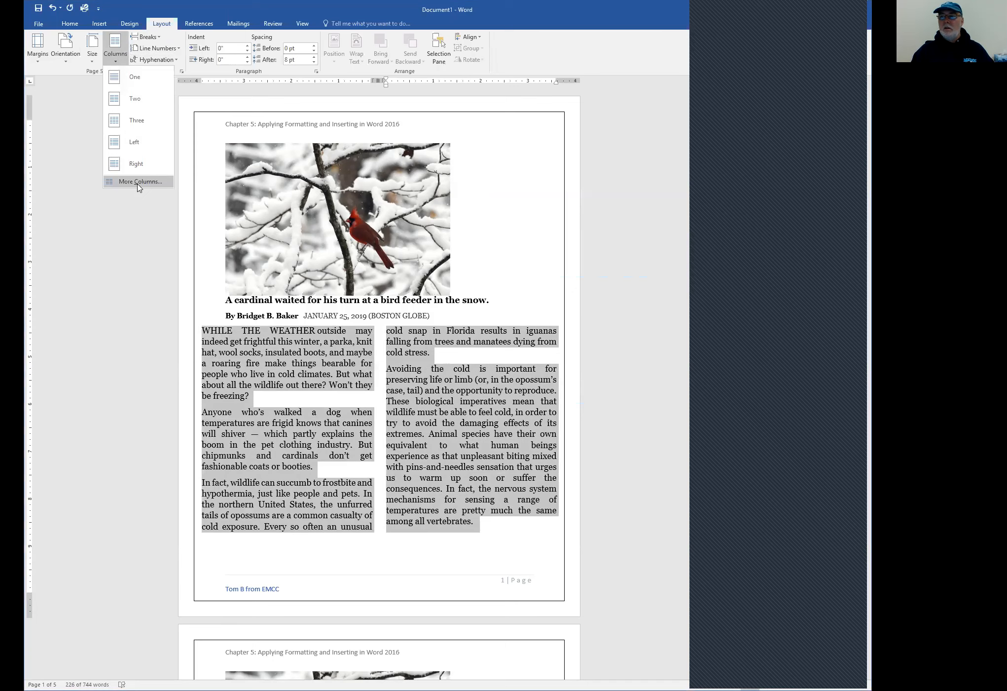
left_click(138, 182)
left_click(554, 198)
left_click(554, 197)
left_click(554, 198)
left_click(554, 197)
left_click(554, 197)
left_click(554, 203)
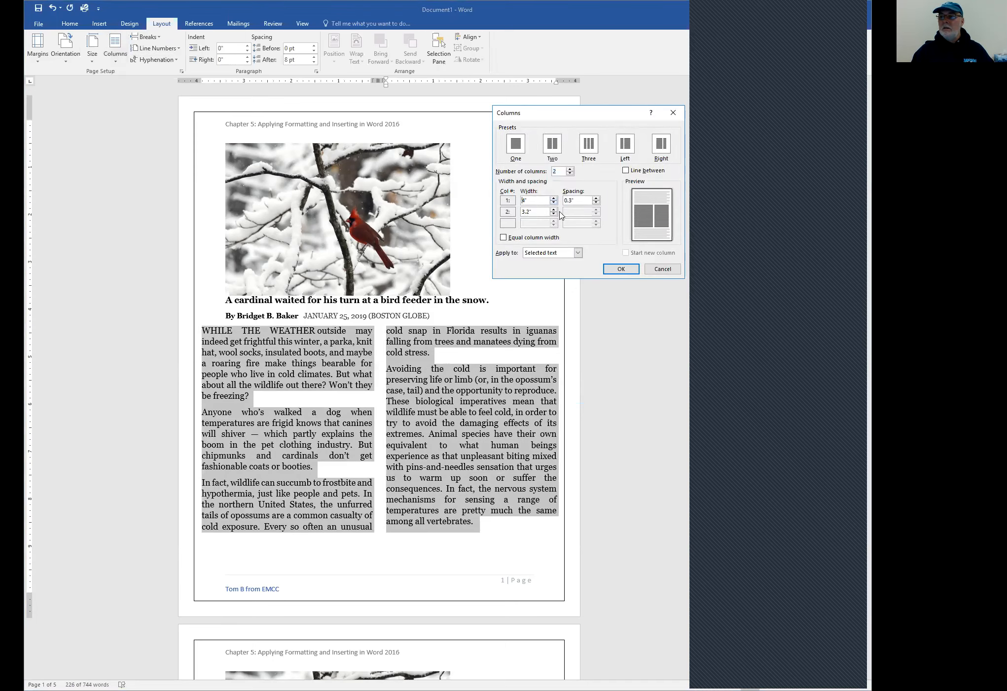
left_click(623, 270)
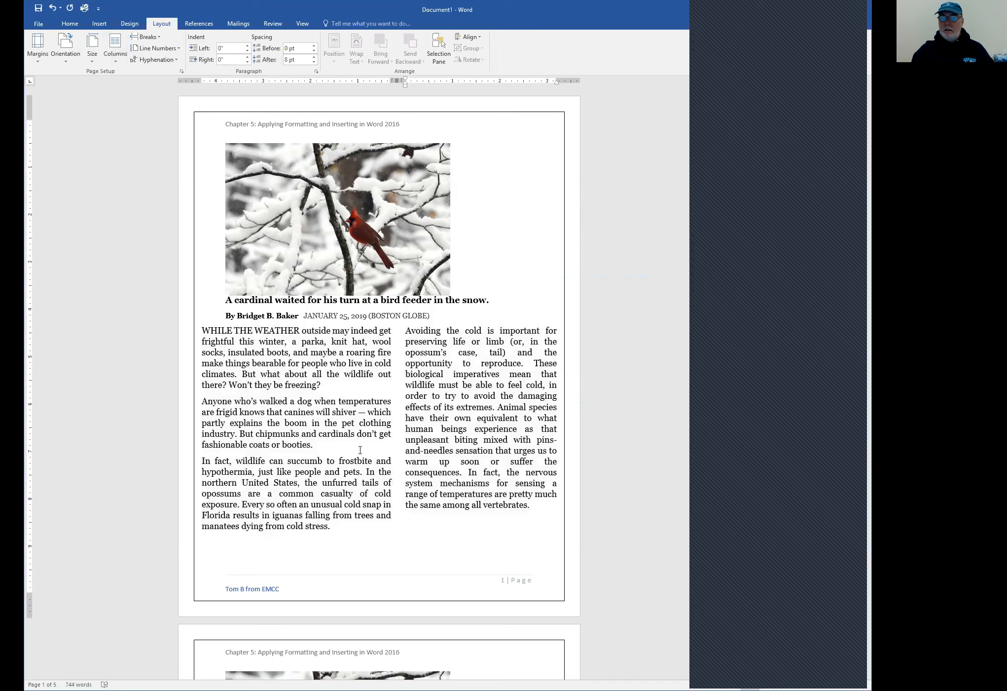
Insert a column break before the sentence beginning "Every so often an unusual cold snap" in the first column.
left_click(245, 504)
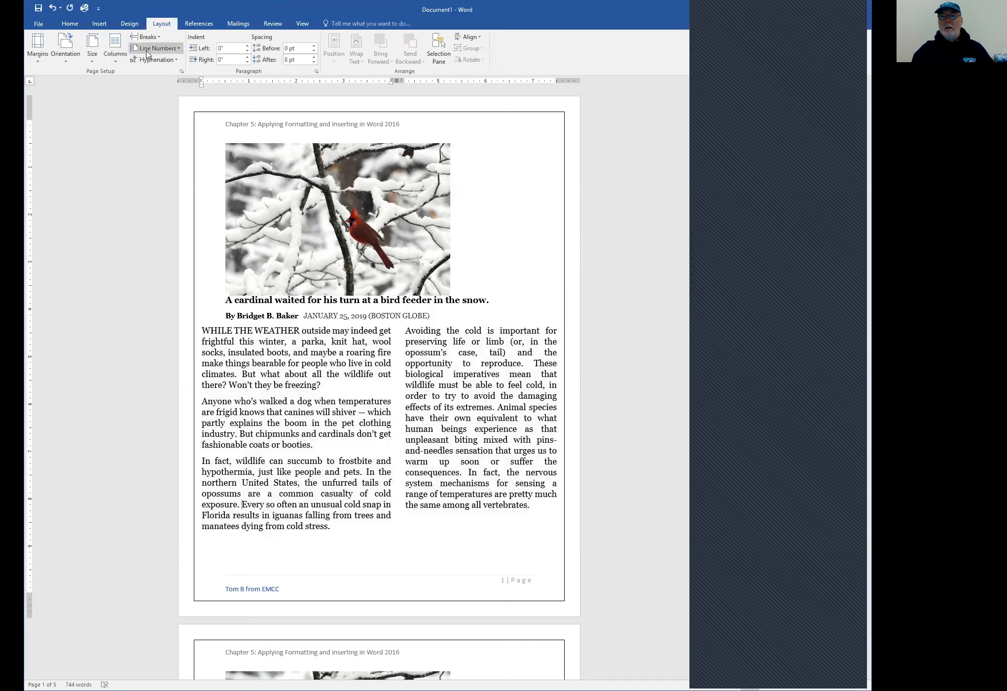
left_click(157, 38)
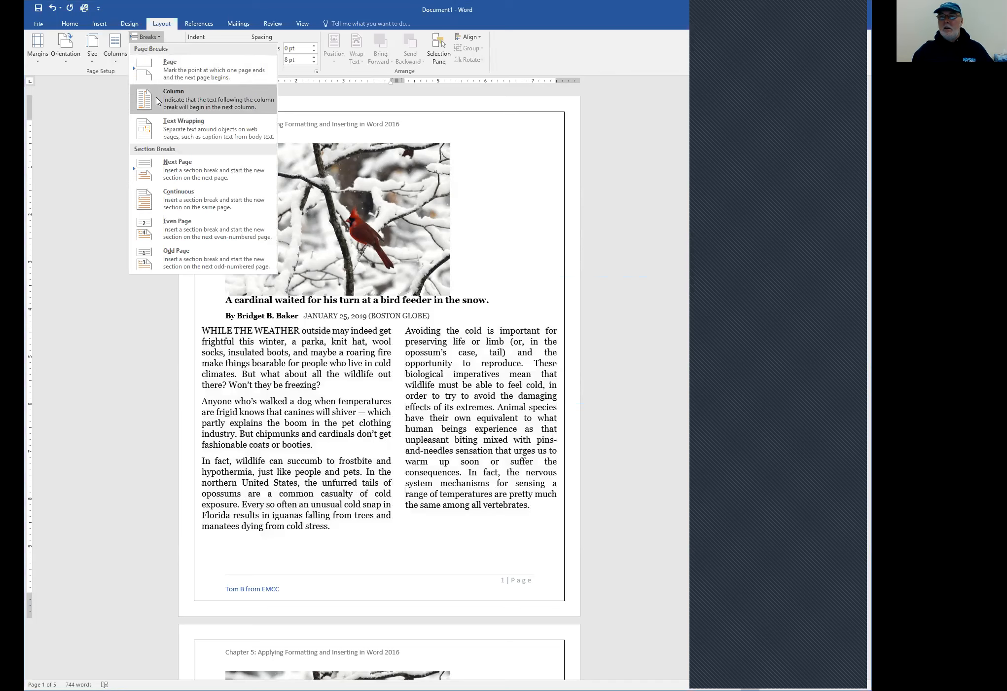
left_click(157, 101)
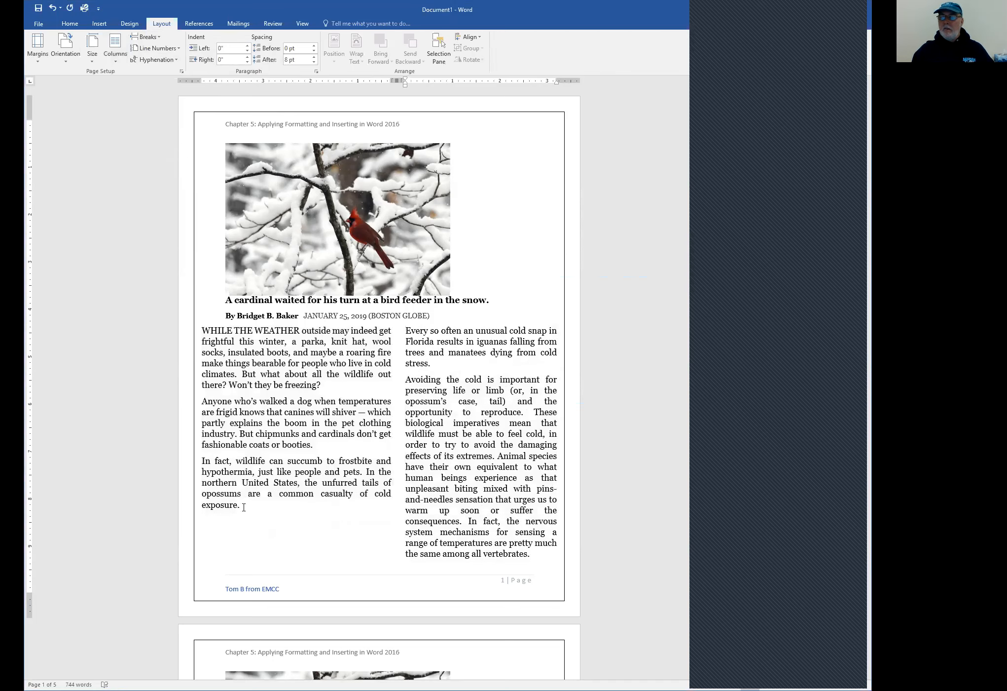
Check the layout of the first two pages and undo the column break.
scroll(469, 404, "down", 3)
scroll(471, 400, "down", 15)
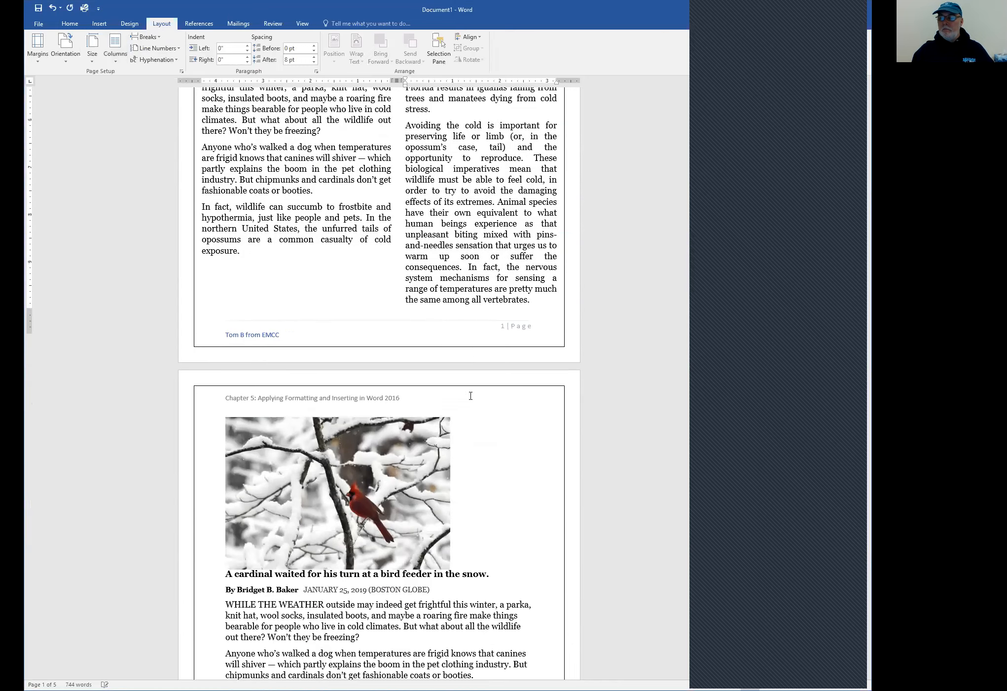
scroll(470, 389, "up", 13)
scroll(470, 390, "up", 3)
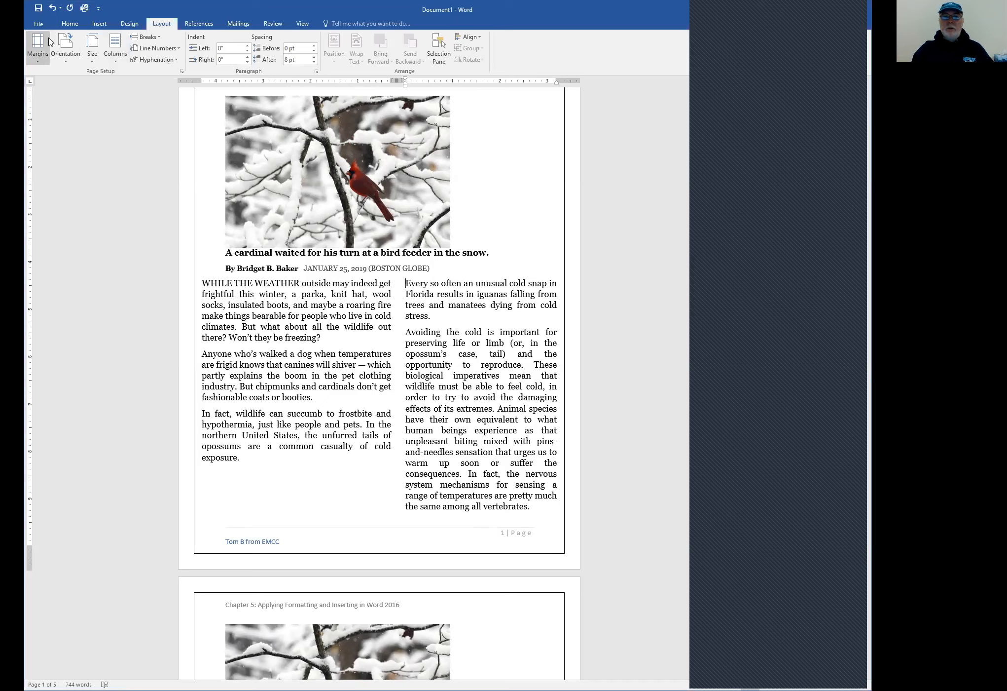
left_click(53, 8)
scroll(296, 222, "up", 1)
Shrink the first page's cardinal picture to roughly half its width and move it before "WHILE THE WEATHER" in the first column.
left_click(344, 222)
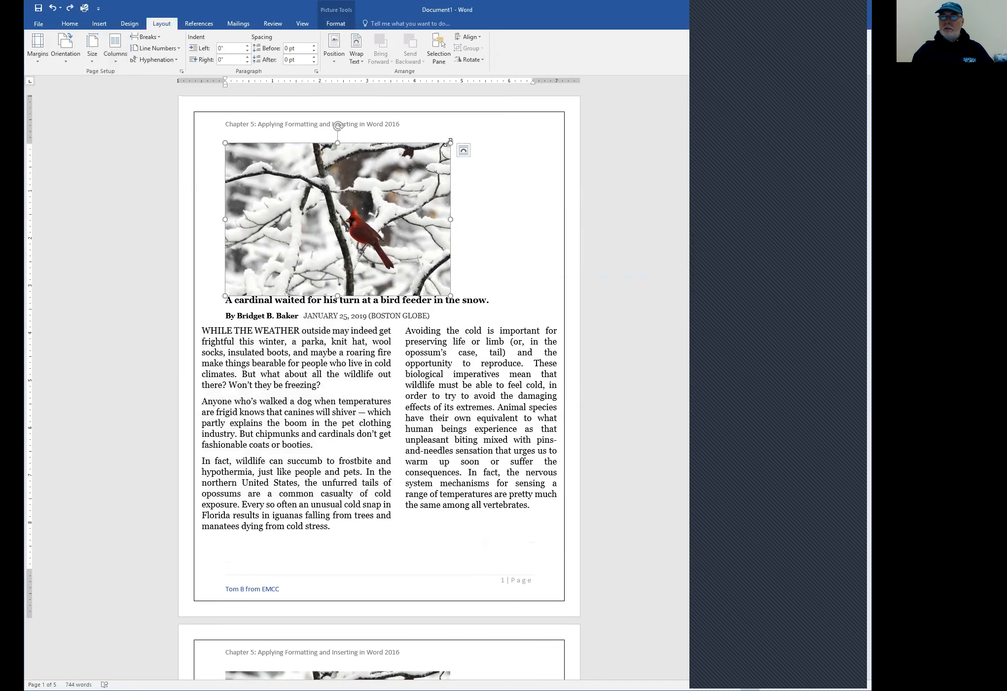
left_click_drag(449, 143, 250, 203)
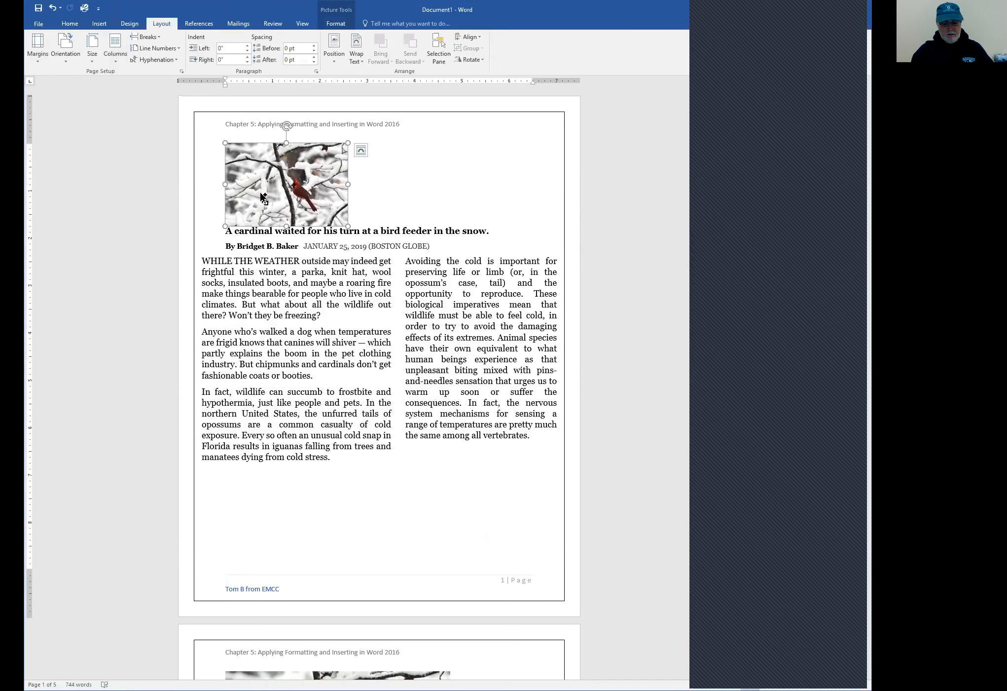
key("ctrl+x")
left_click(203, 190)
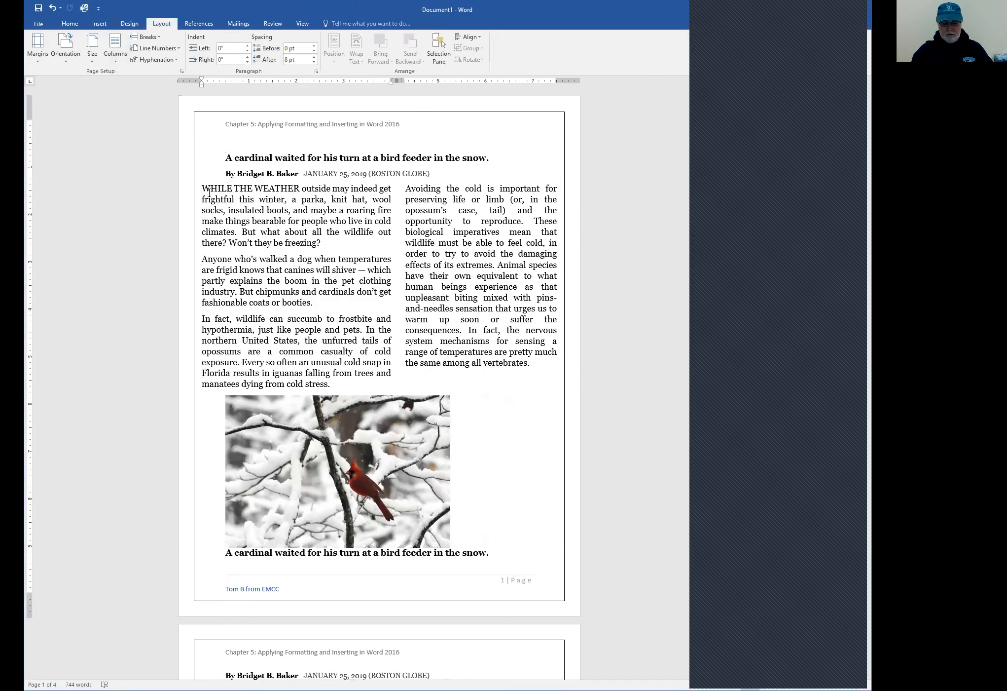
key("ctrl+v")
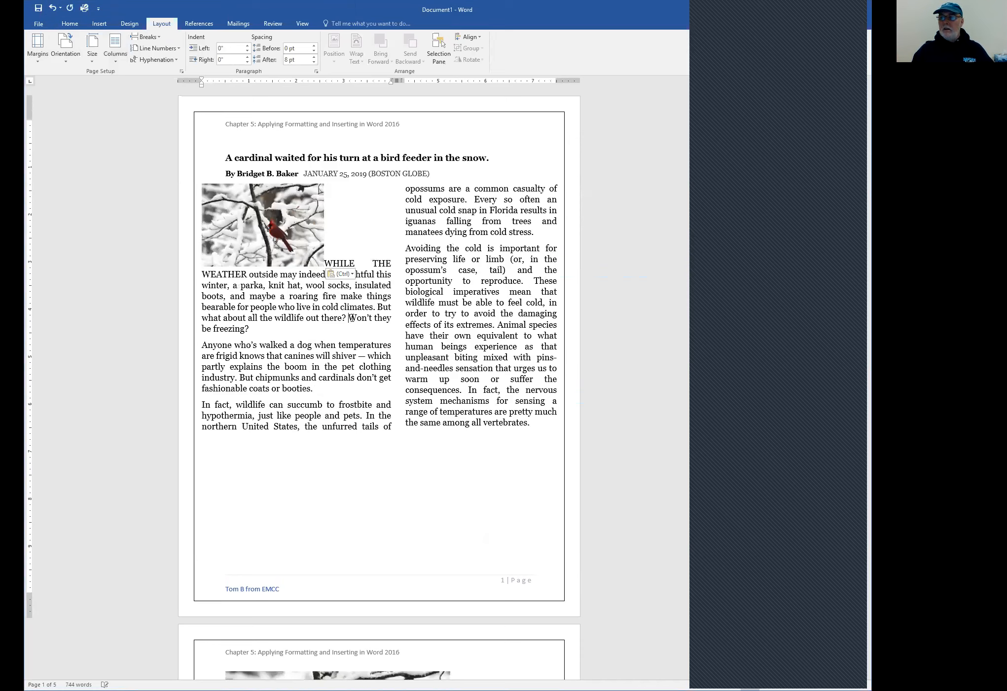
Look at the text wrapping options for the cardinal picture without choosing one.
left_click(353, 263)
left_click(297, 245)
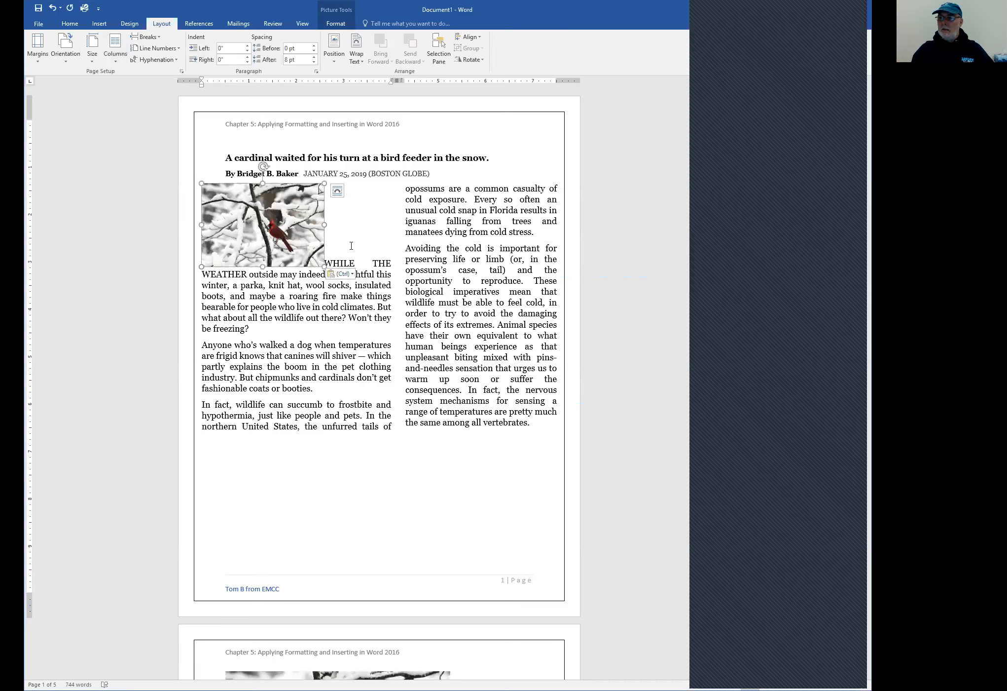
right_click(303, 245)
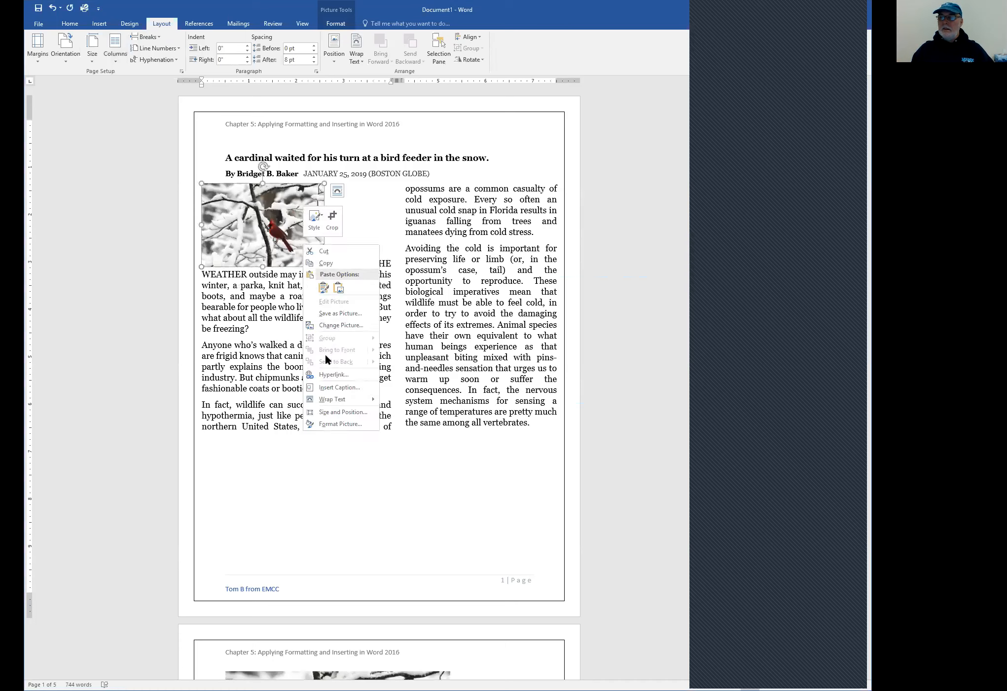
mouse_move(331, 404)
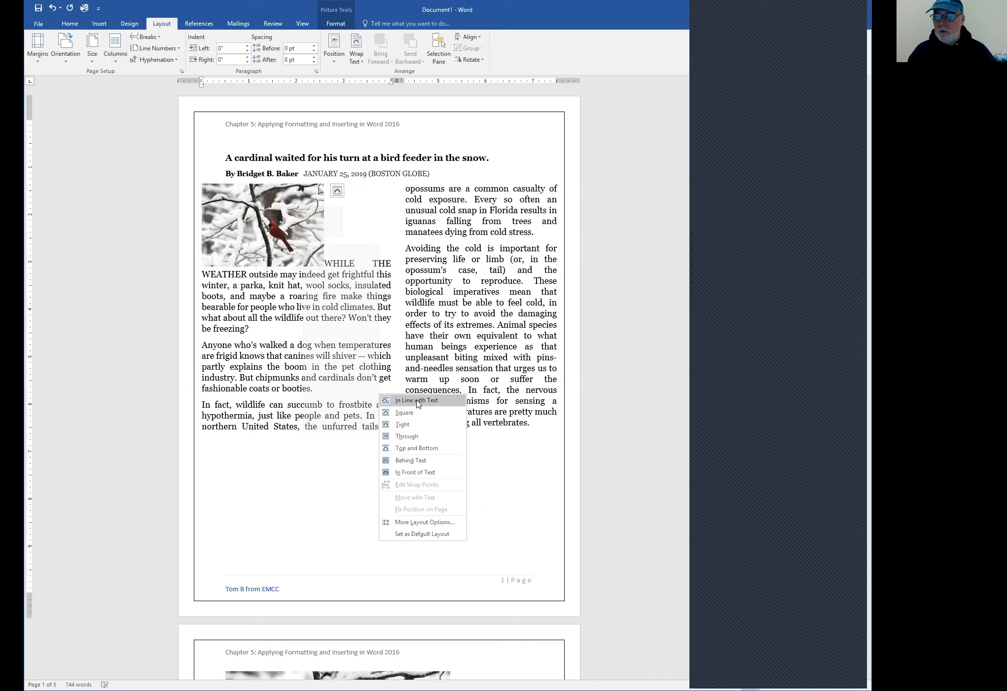
left_click(358, 346)
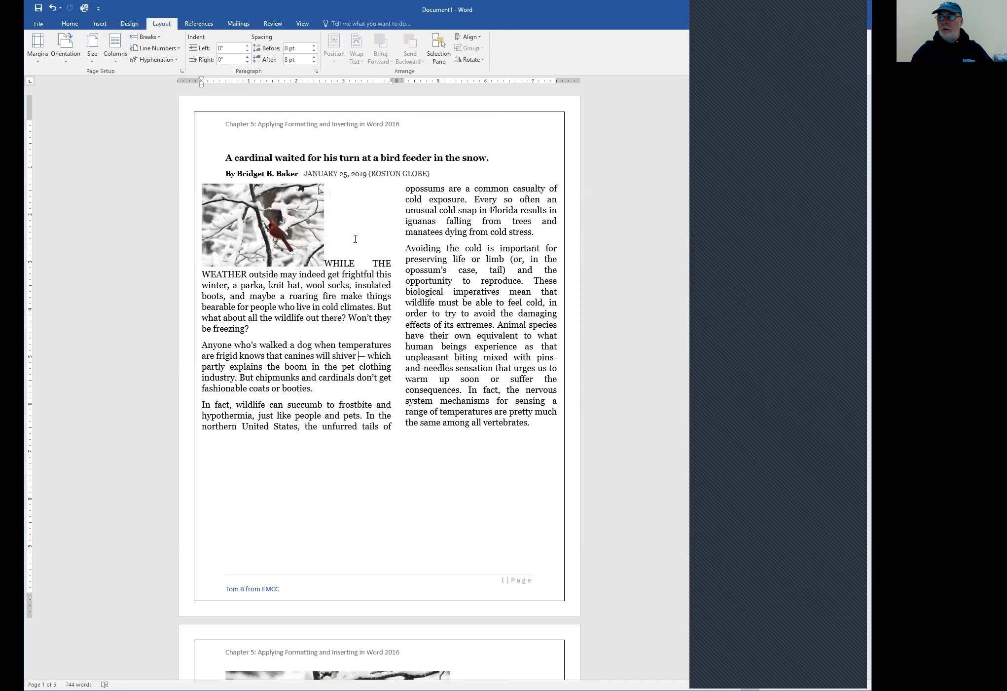
Undo the cardinal picture's move into the column and its resizing.
left_click(312, 256)
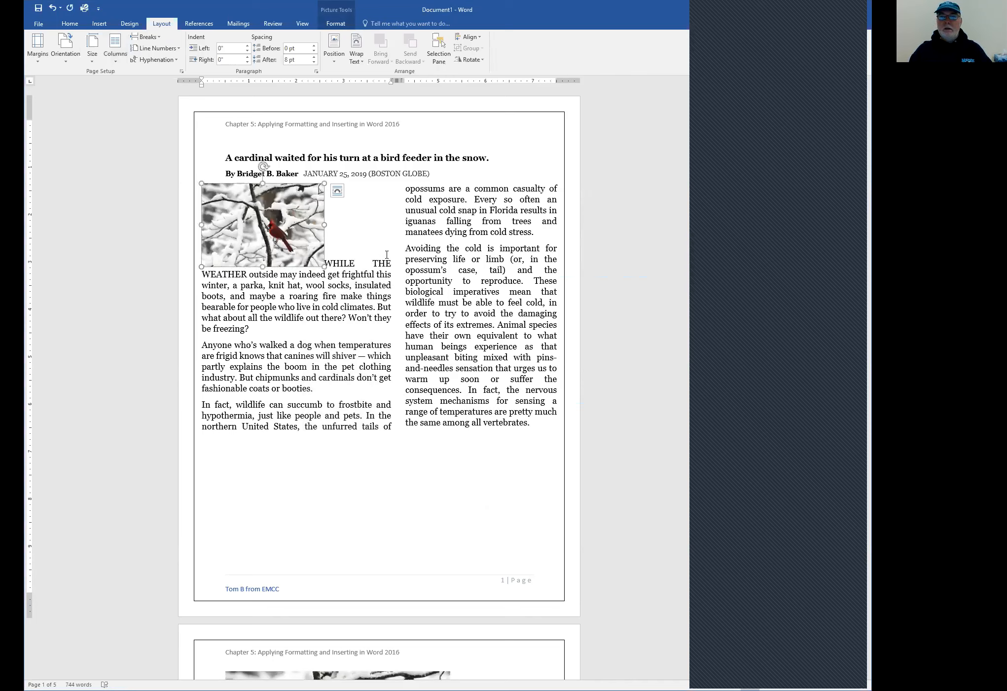
key("ctrl+z")
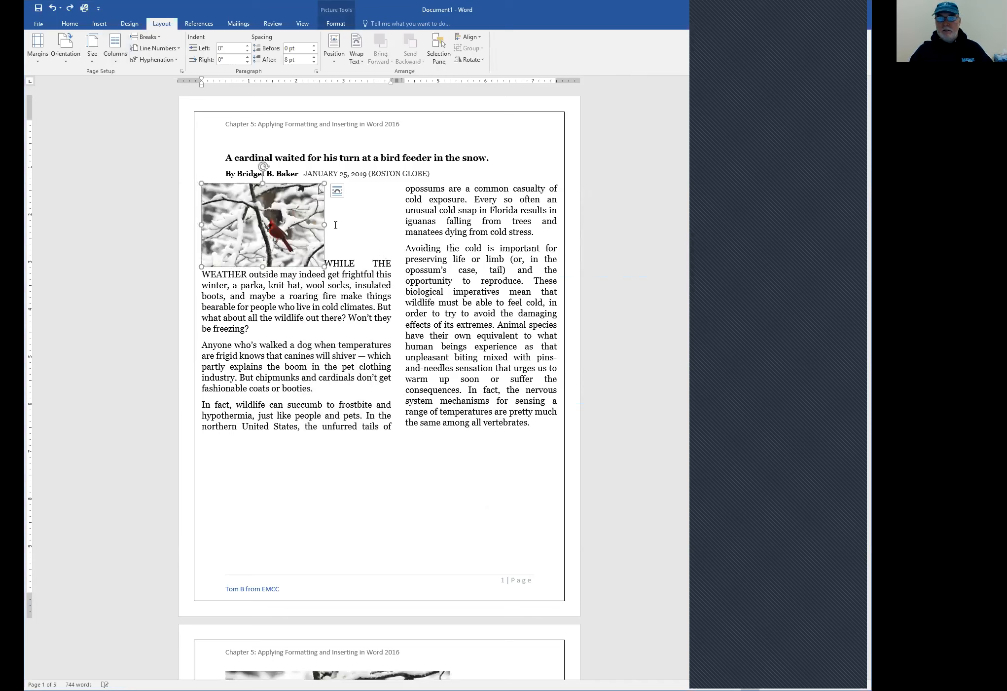
key("ctrl+z")
key("ctrl+y")
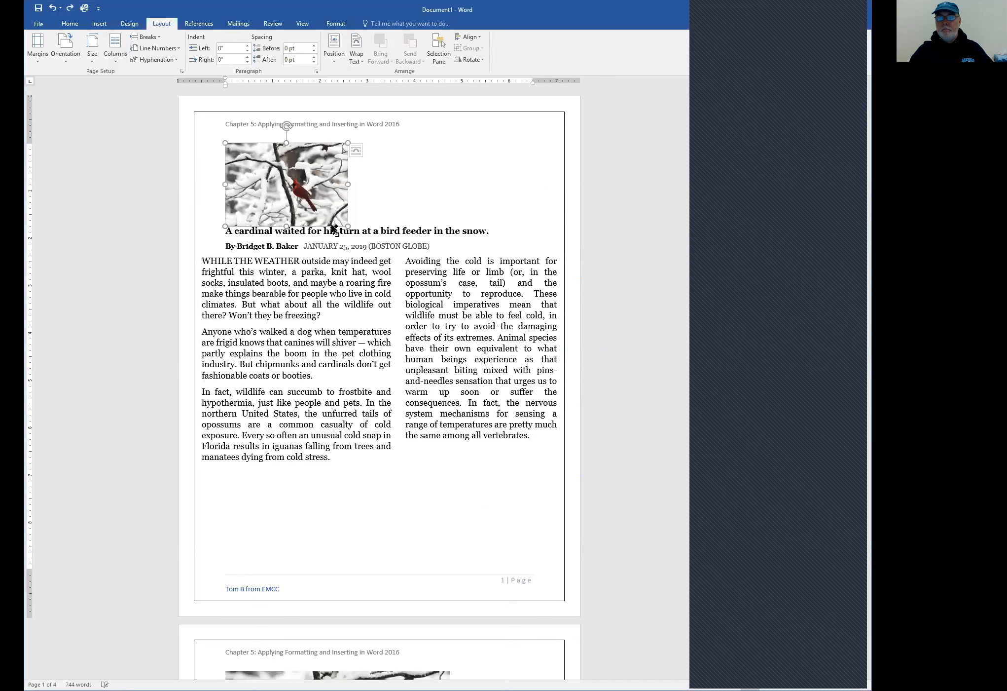
key("ctrl+y")
left_click(446, 329)
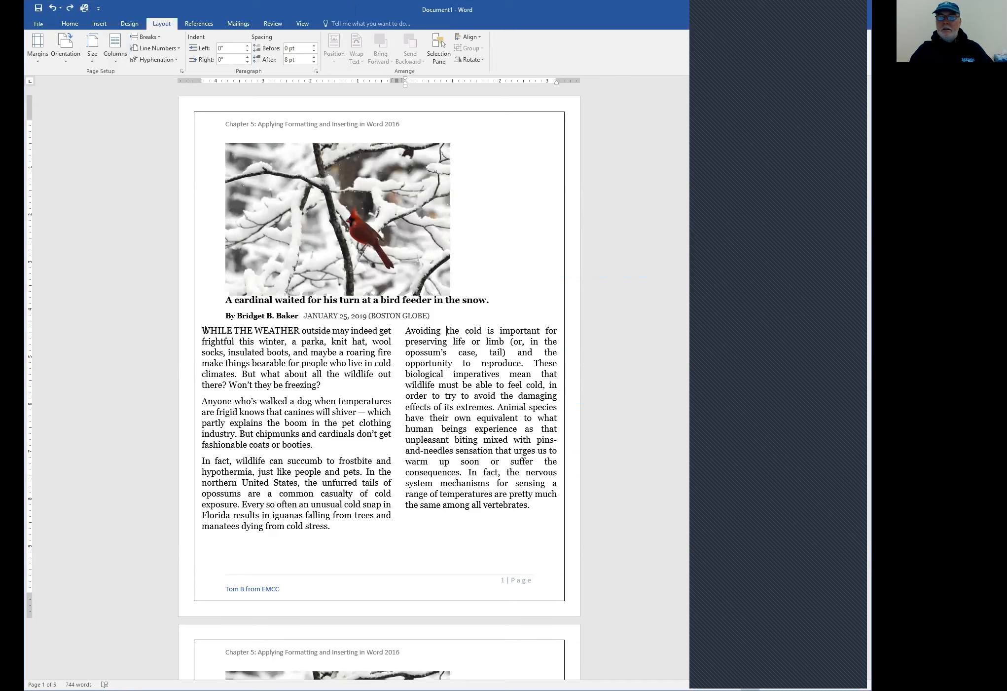
left_click_drag(201, 330, 546, 505)
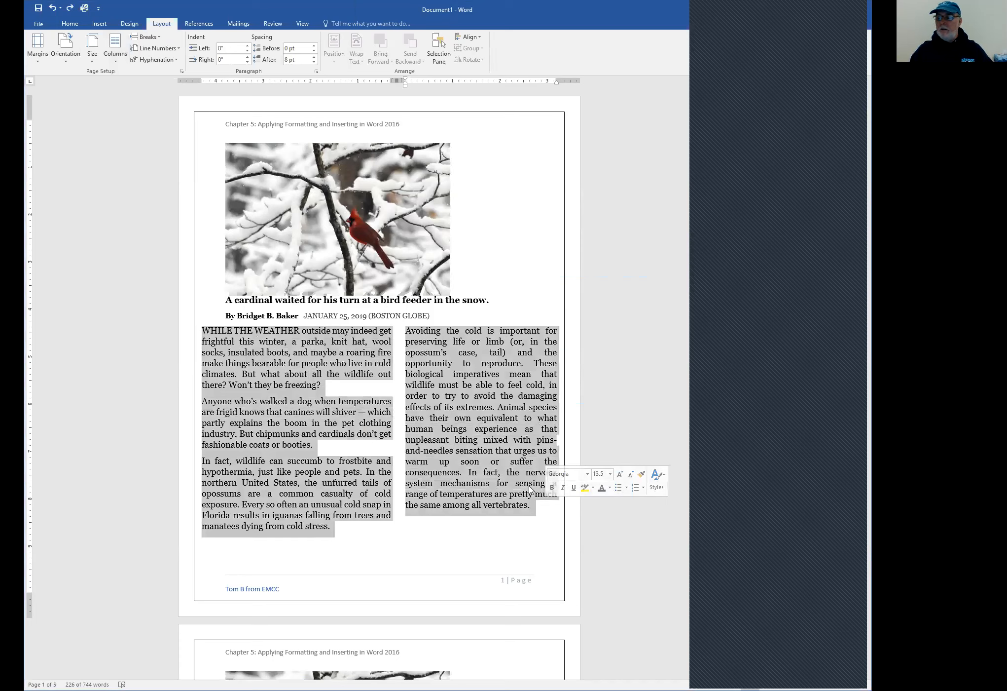
left_click(417, 388)
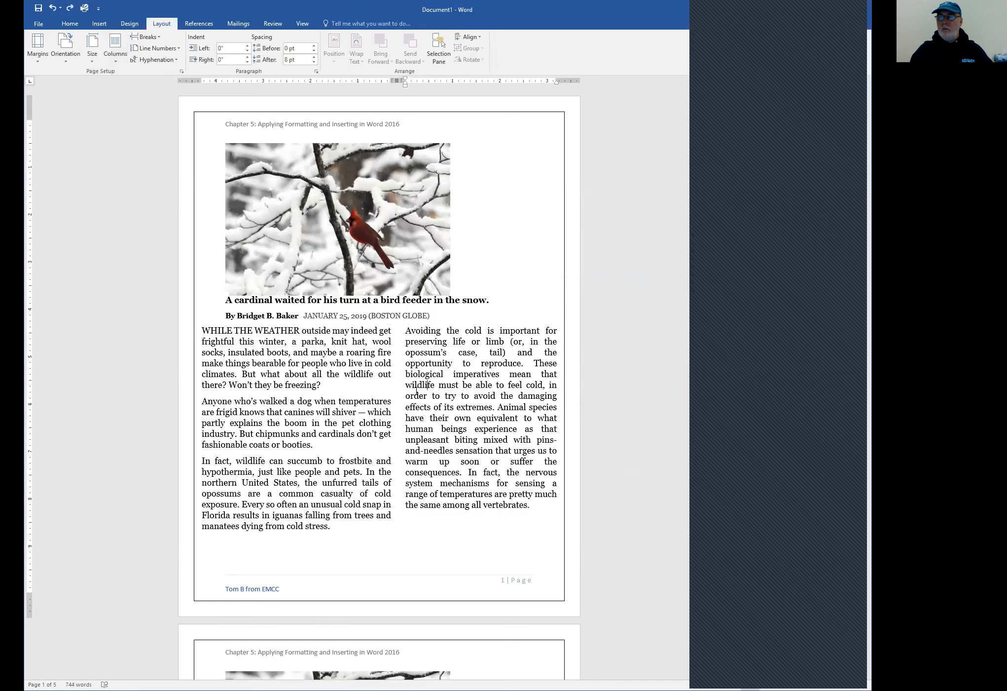
Lay out the first page's body text in three columns.
left_click_drag(202, 327, 553, 510)
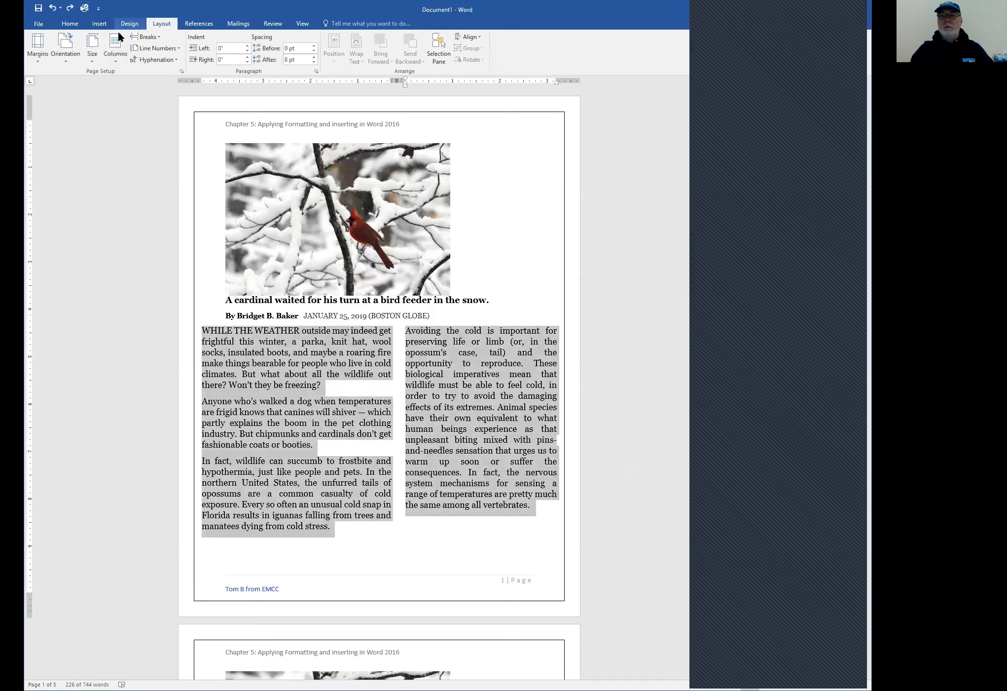
left_click(116, 60)
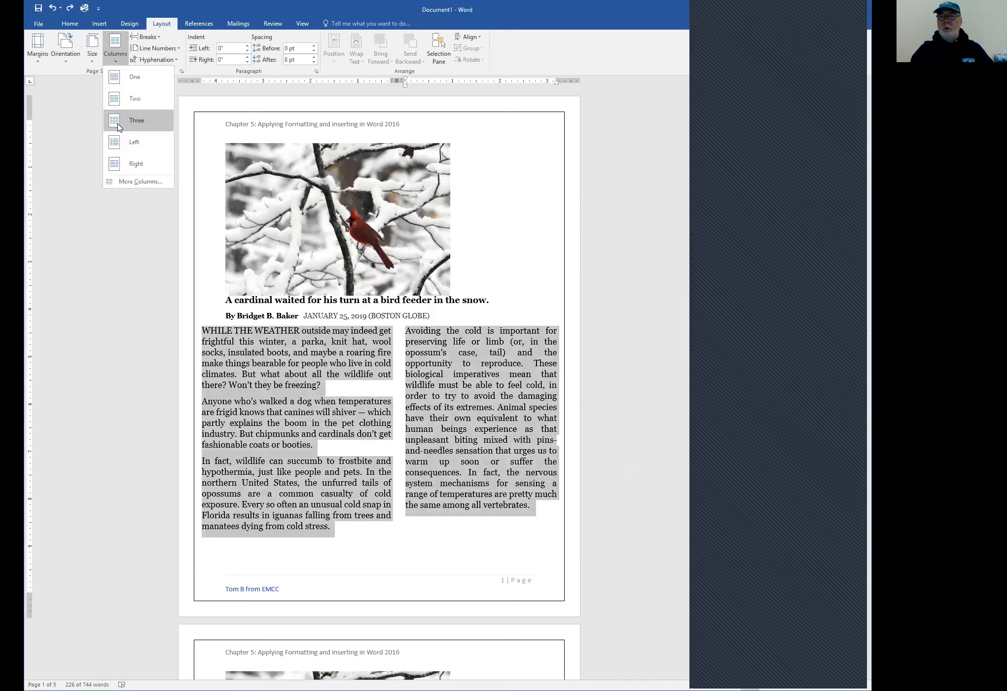
left_click(136, 121)
left_click(232, 330)
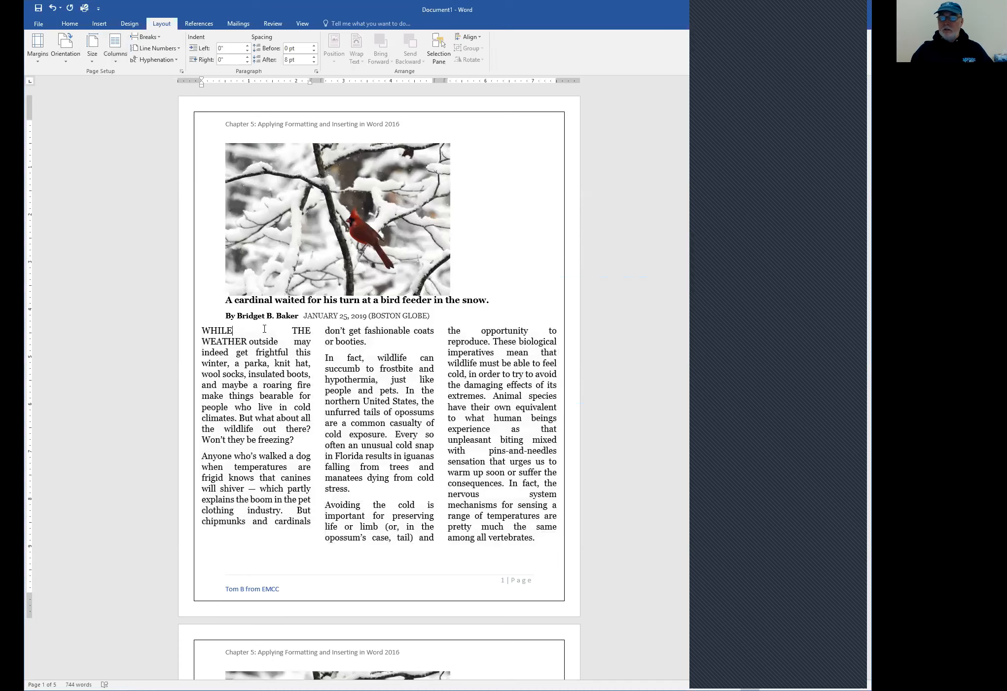
Turn on automatic hyphenation with the three-column body text selected.
left_click_drag(202, 330, 551, 541)
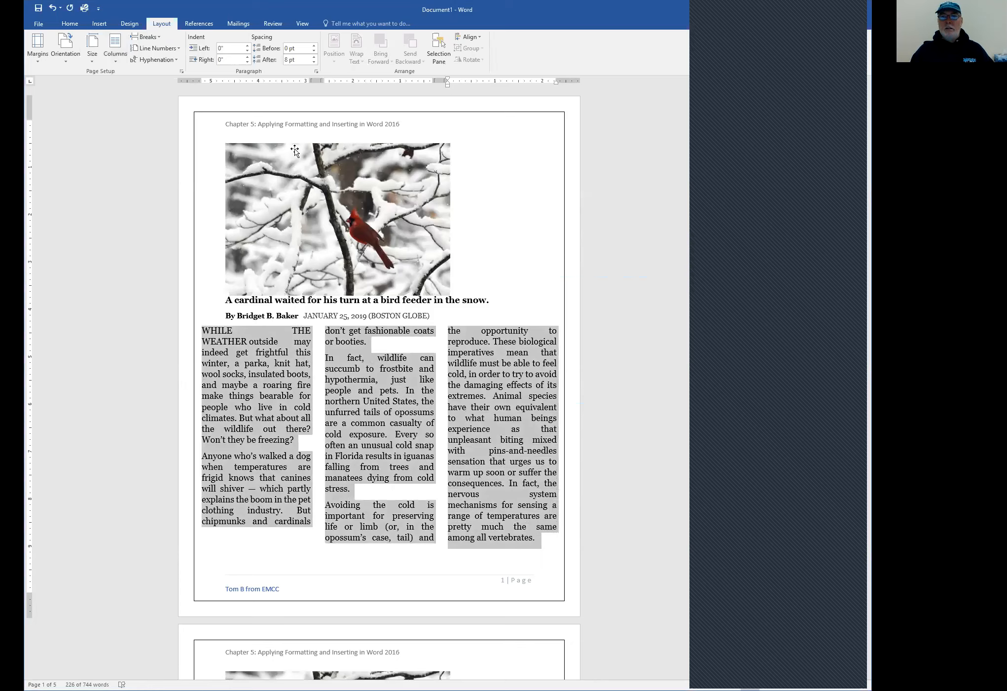
left_click(173, 58)
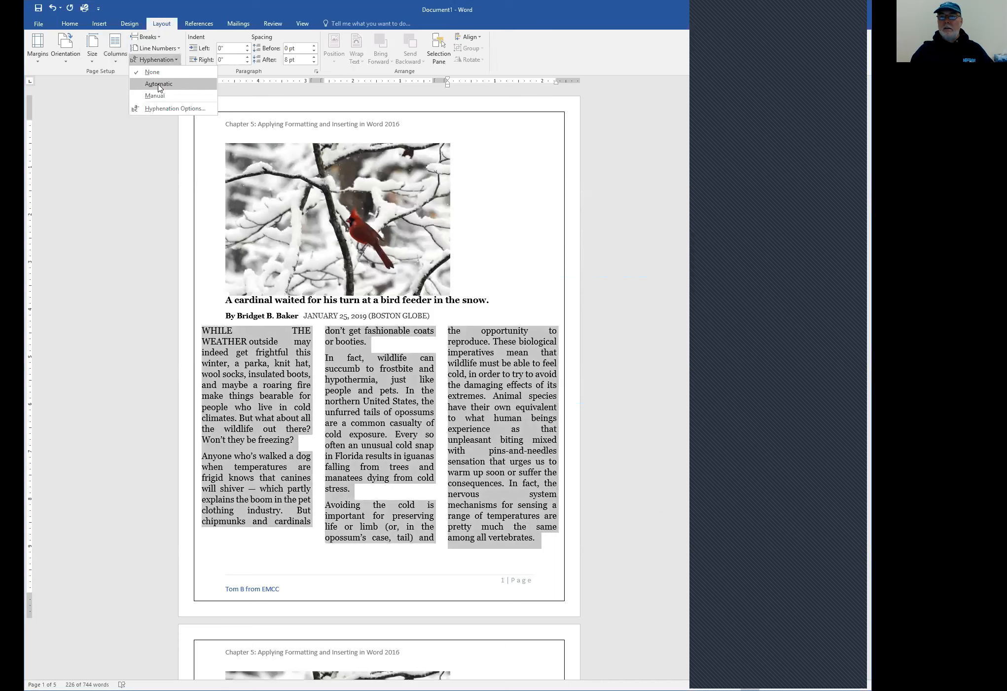
left_click(159, 85)
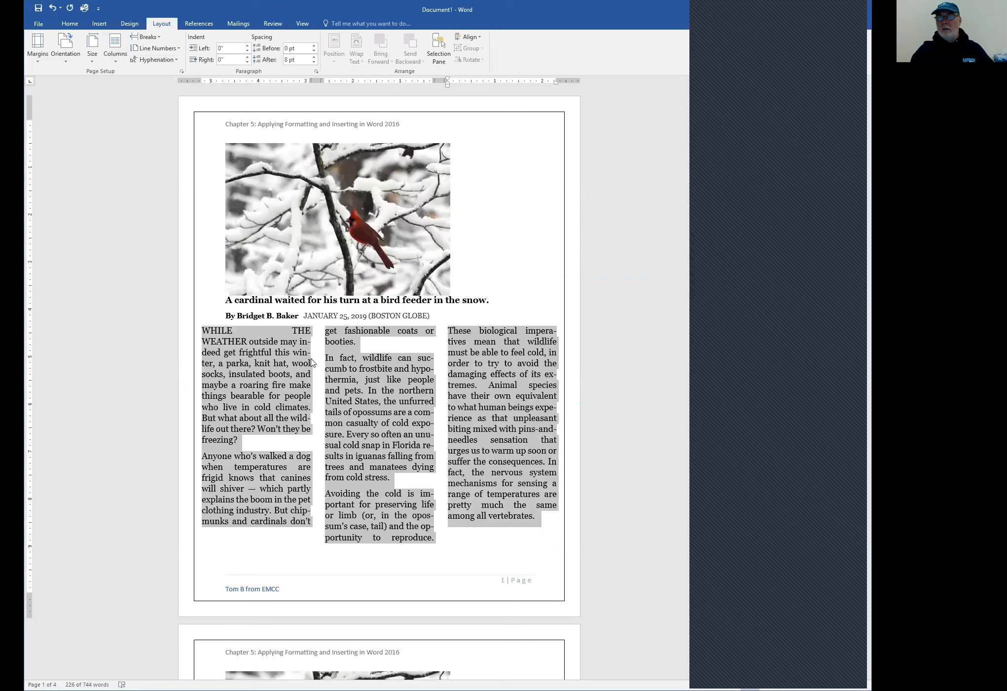
left_click(172, 62)
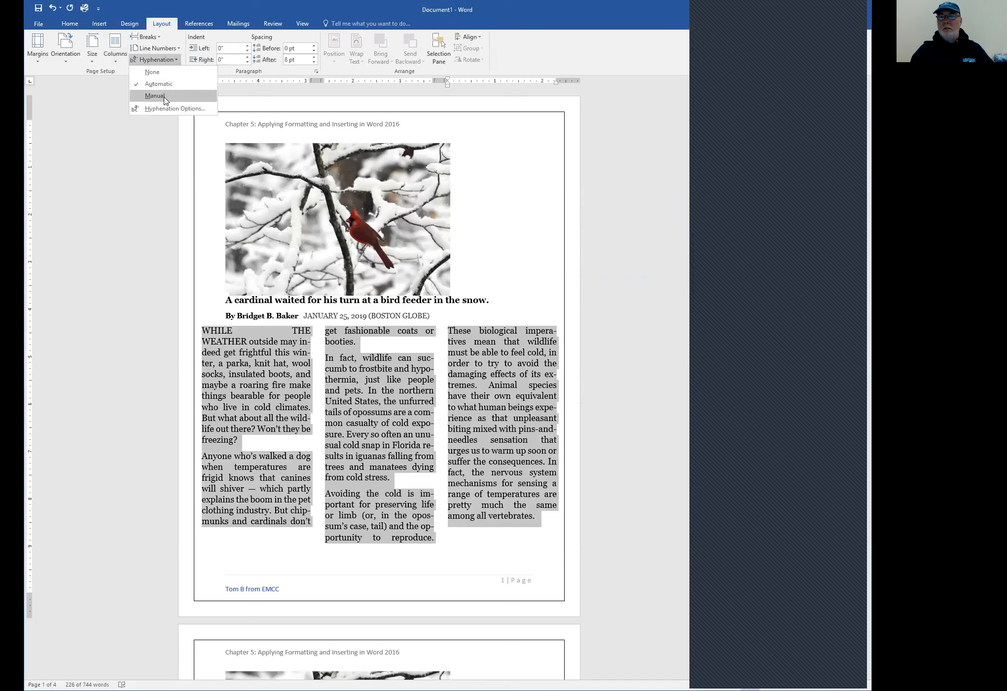
left_click(155, 95)
left_click(52, 379)
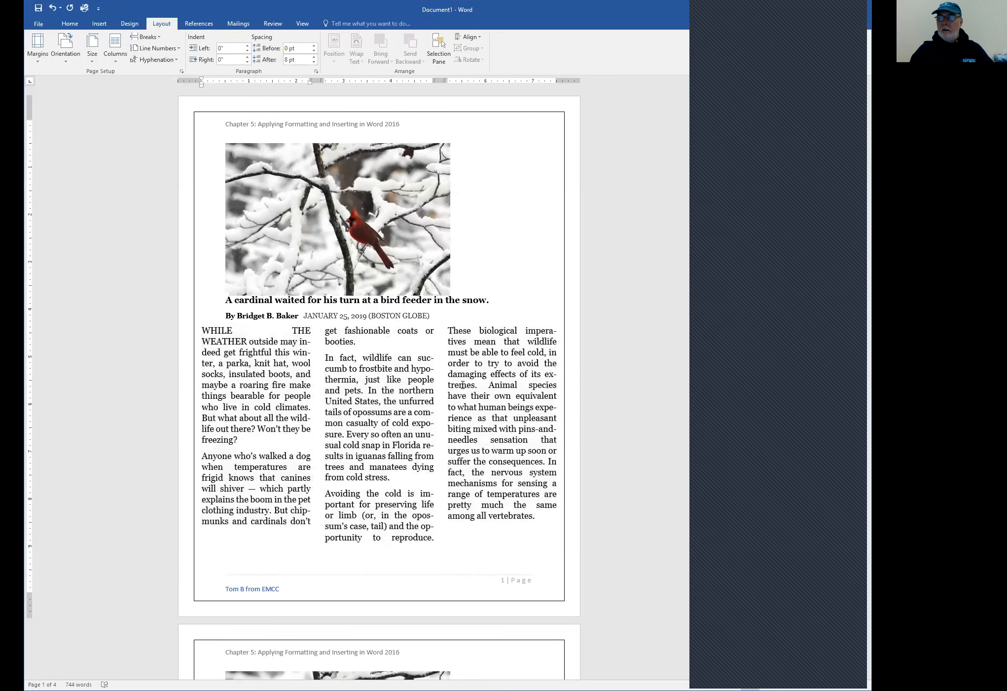
Examine the words split across lines in the middle column, such as "hypothermia", "results" and "opossum's".
left_click_drag(413, 368, 357, 377)
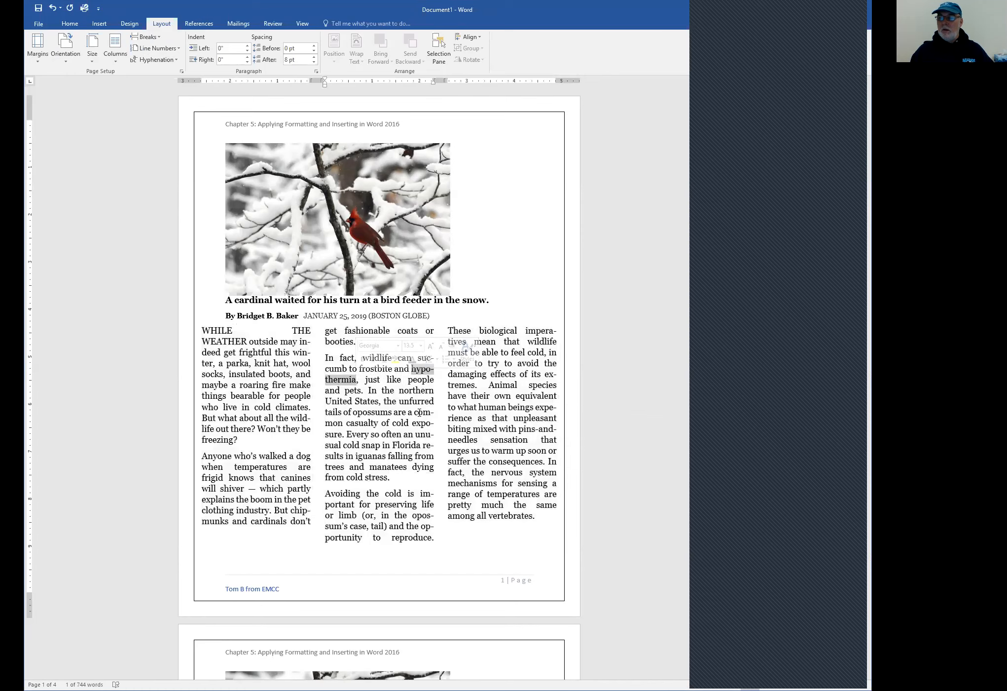
left_click_drag(424, 445, 340, 457)
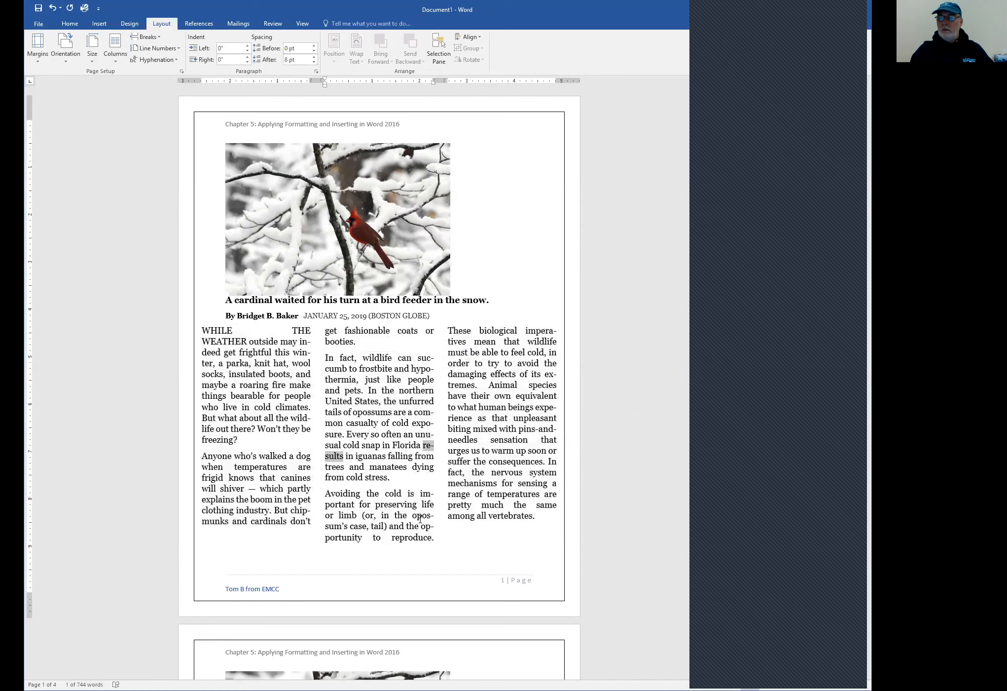
left_click_drag(412, 515, 348, 526)
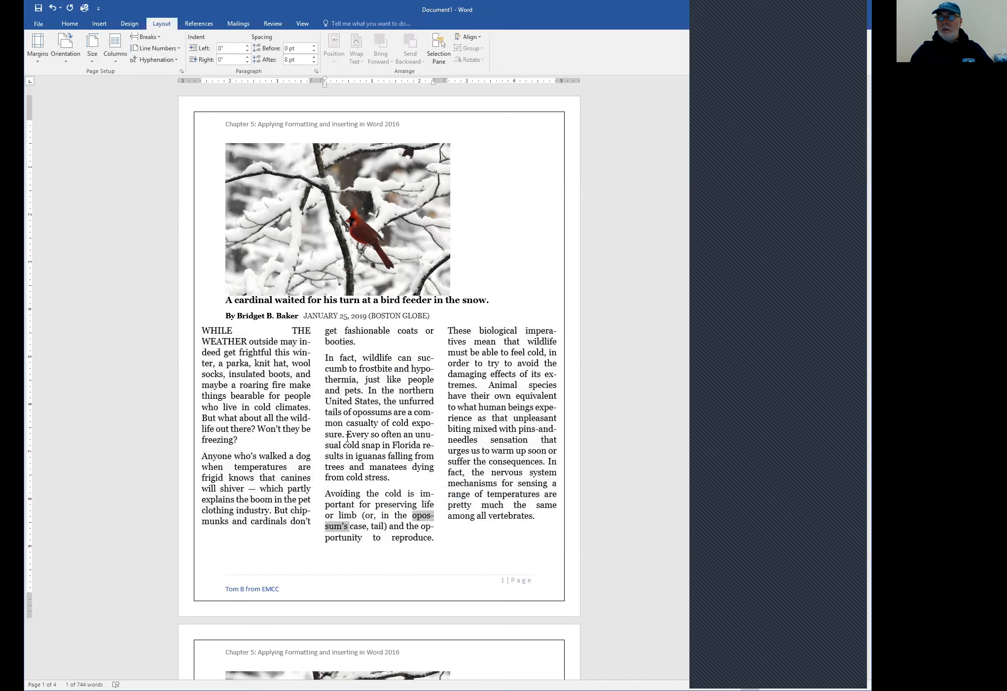
Set hyphenation to None with the first page's three-column body text selected.
left_click_drag(202, 328, 540, 519)
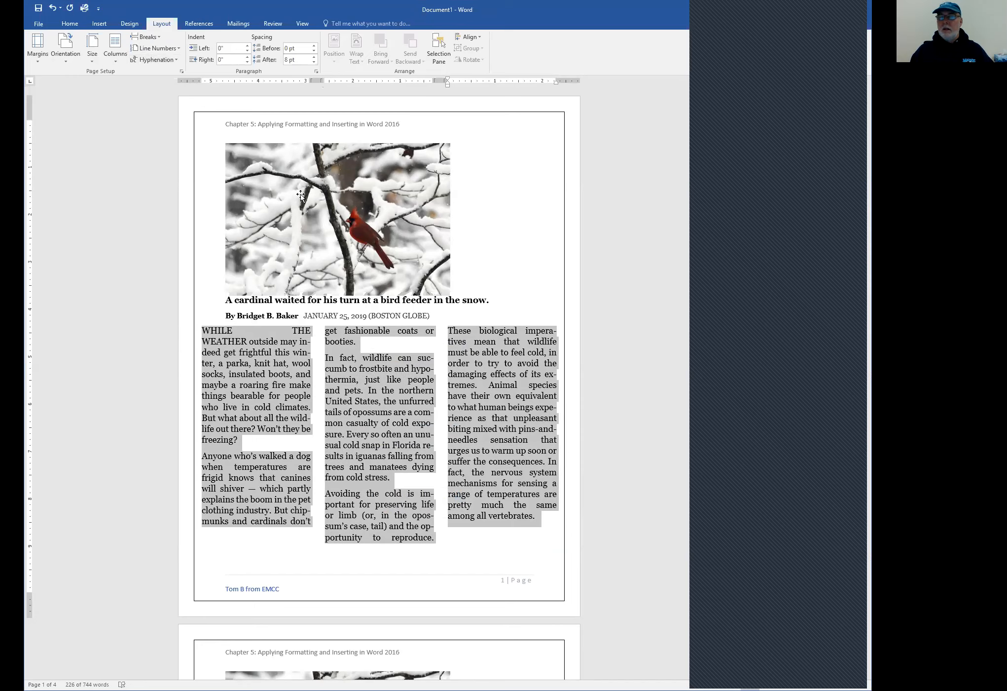
left_click(177, 59)
left_click(153, 72)
left_click(441, 398)
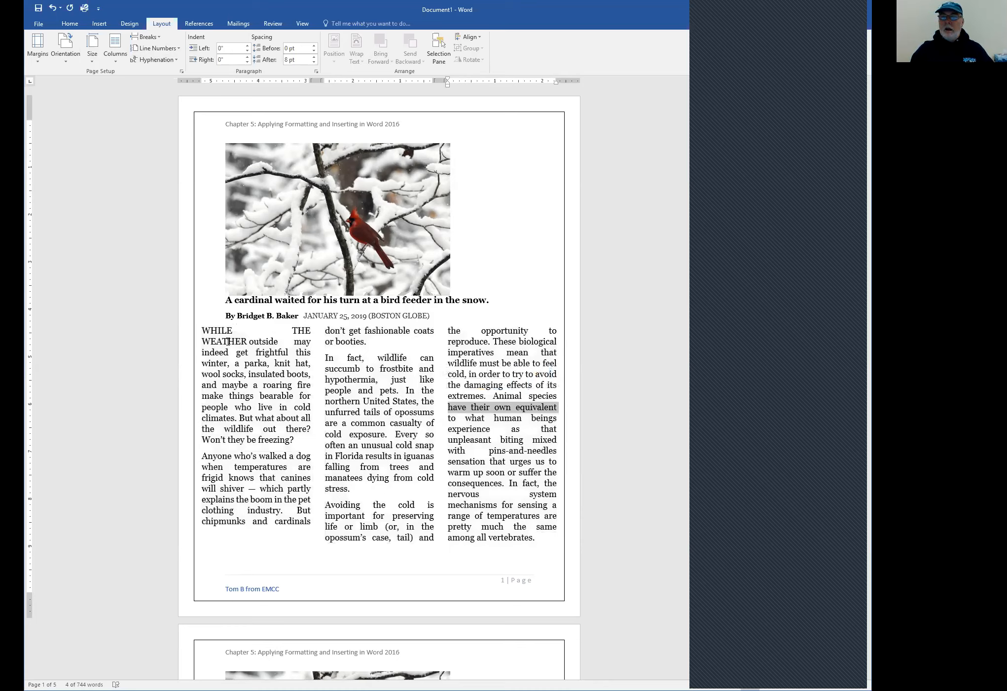
Lay out the first page's body text, starting at "WHILE THE WEATHER", in two equal columns.
left_click_drag(201, 328, 246, 339)
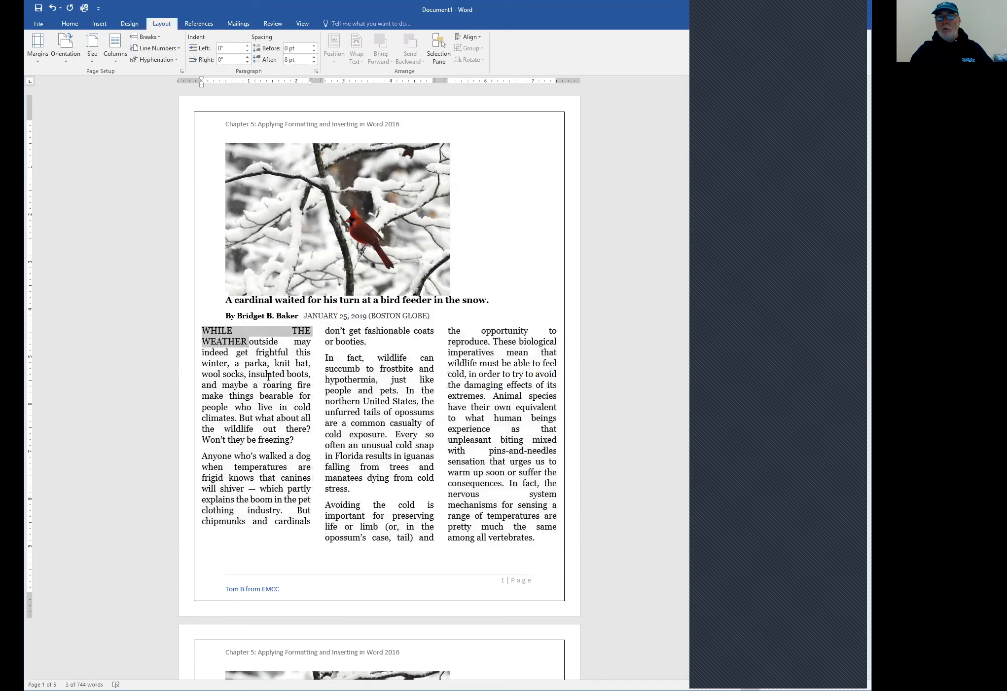
left_click(536, 539, "shift")
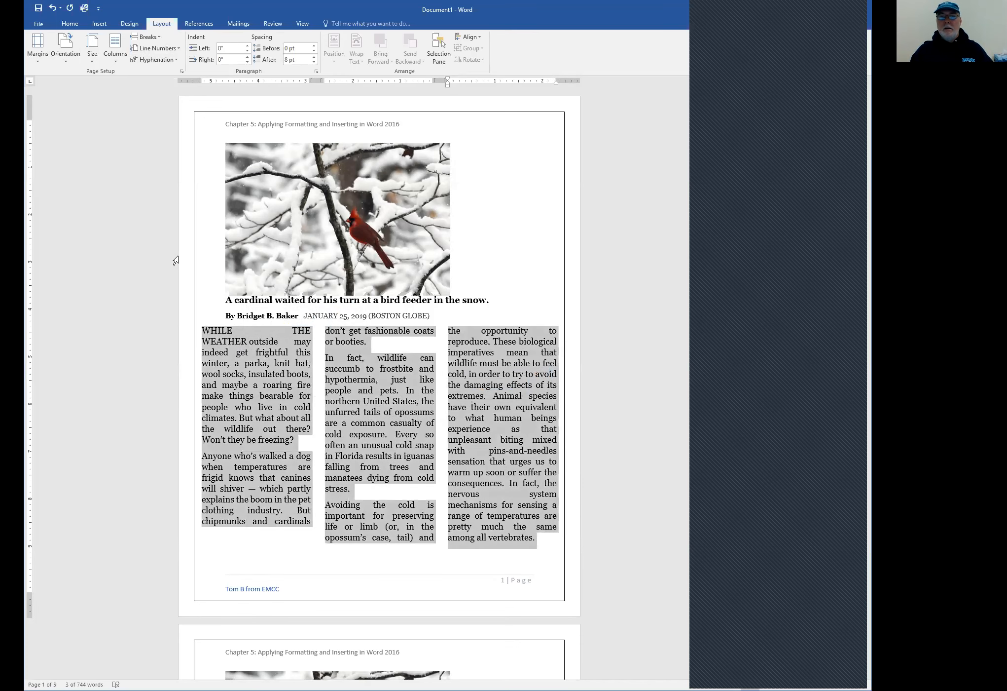
left_click(115, 65)
left_click(117, 98)
left_click(335, 316)
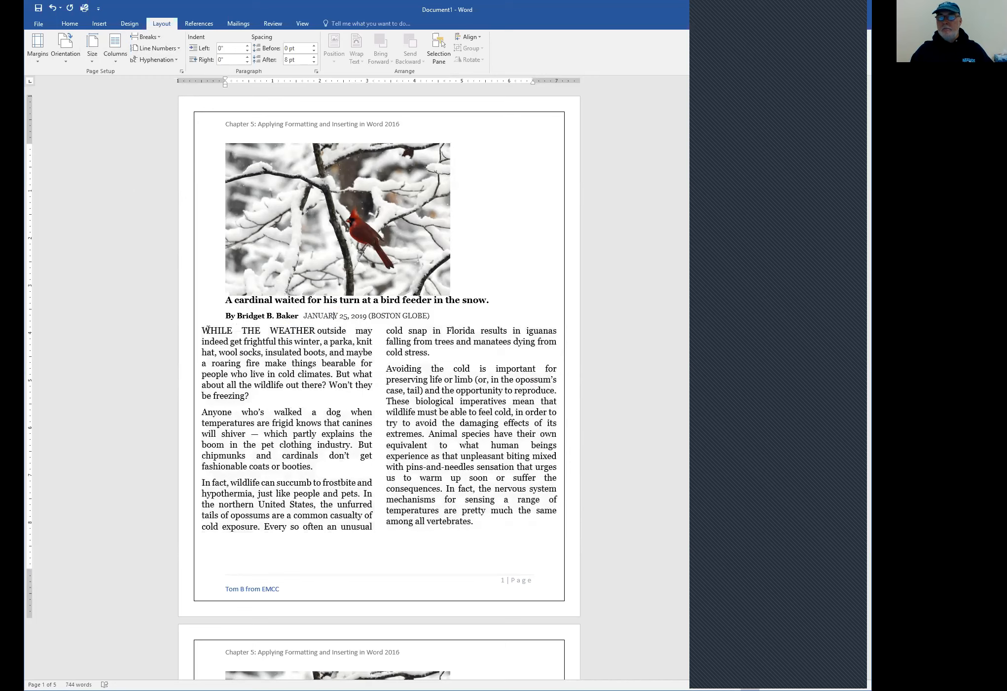
Apply automatic hyphenation with the two-column body text selected.
left_click_drag(203, 330, 475, 522)
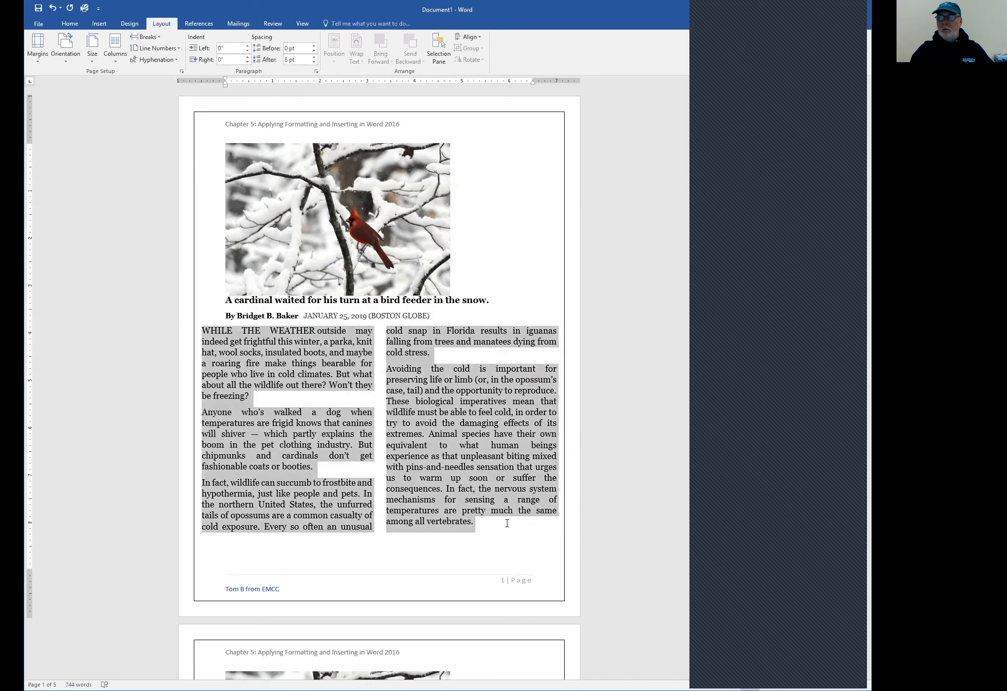
left_click(158, 59)
left_click(154, 86)
left_click(453, 388)
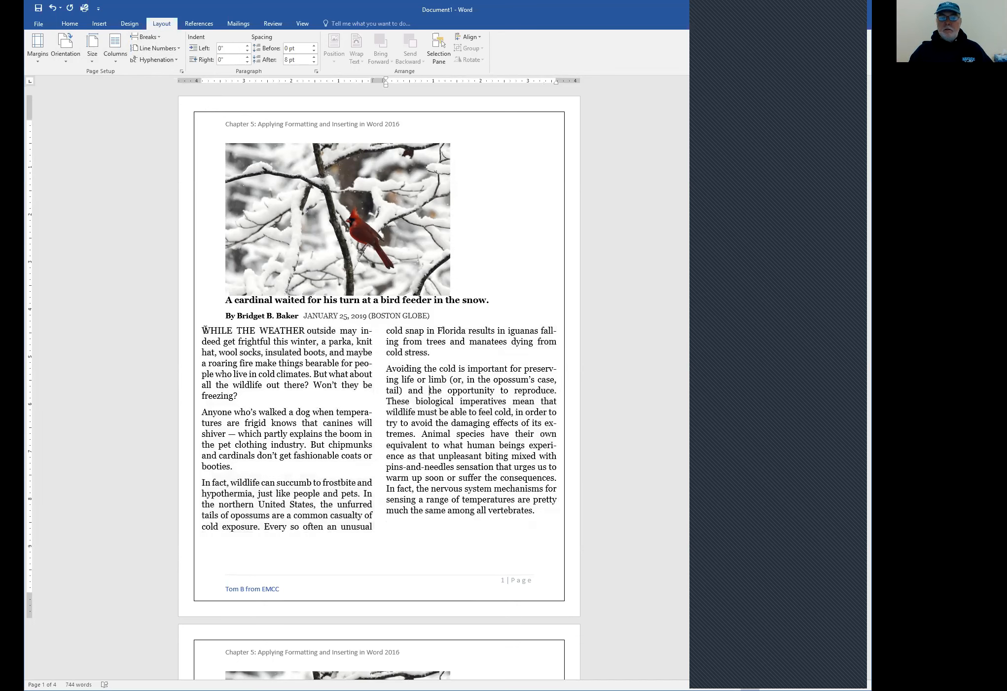
Replace "WHILE THE WEATHER" at the start of the first column with just "W".
left_click_drag(210, 330, 272, 330)
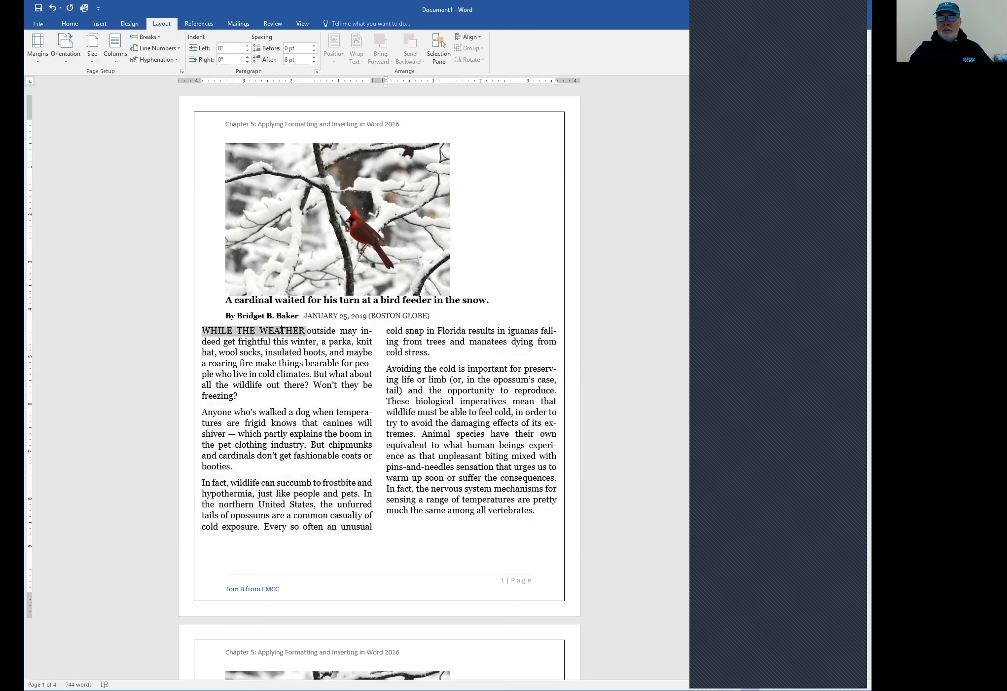
type("WHI")
key("BackSpace")
key("BackSpace")
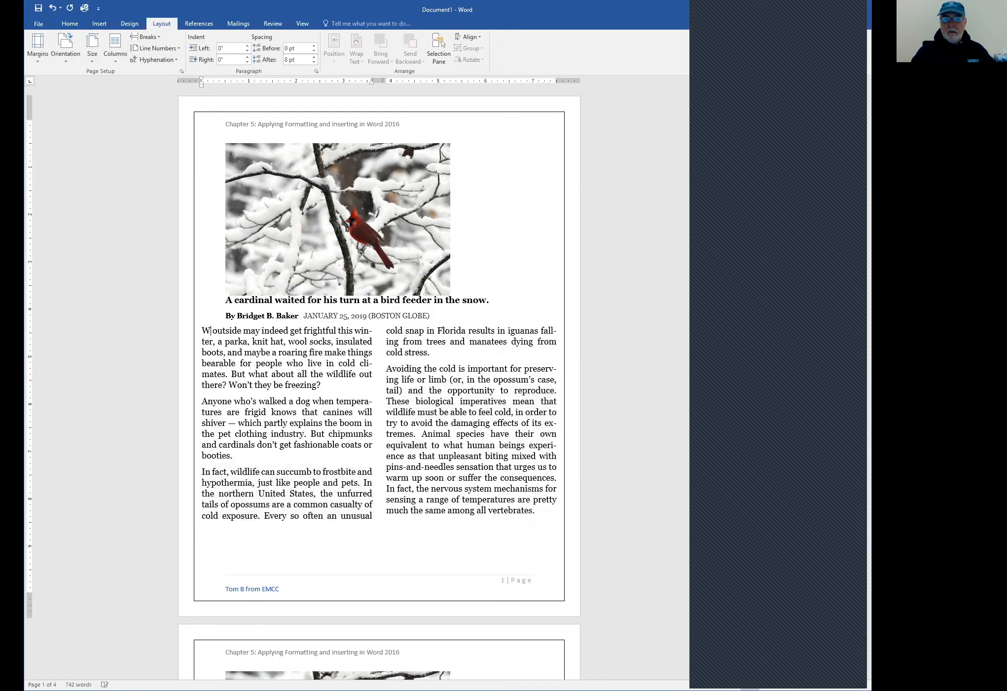
type("HIL")
key("BackSpace")
key("BackSpace")
key("BackSpace")
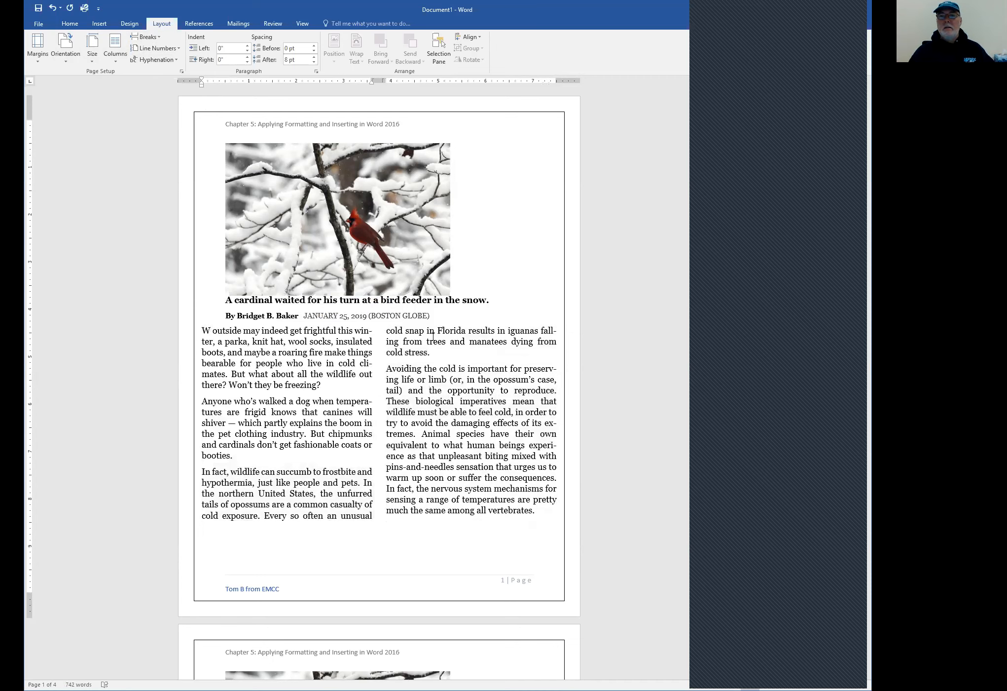
Clear the All caps font effect from the "W" and the first letter of "outside".
left_click_drag(202, 331, 217, 331)
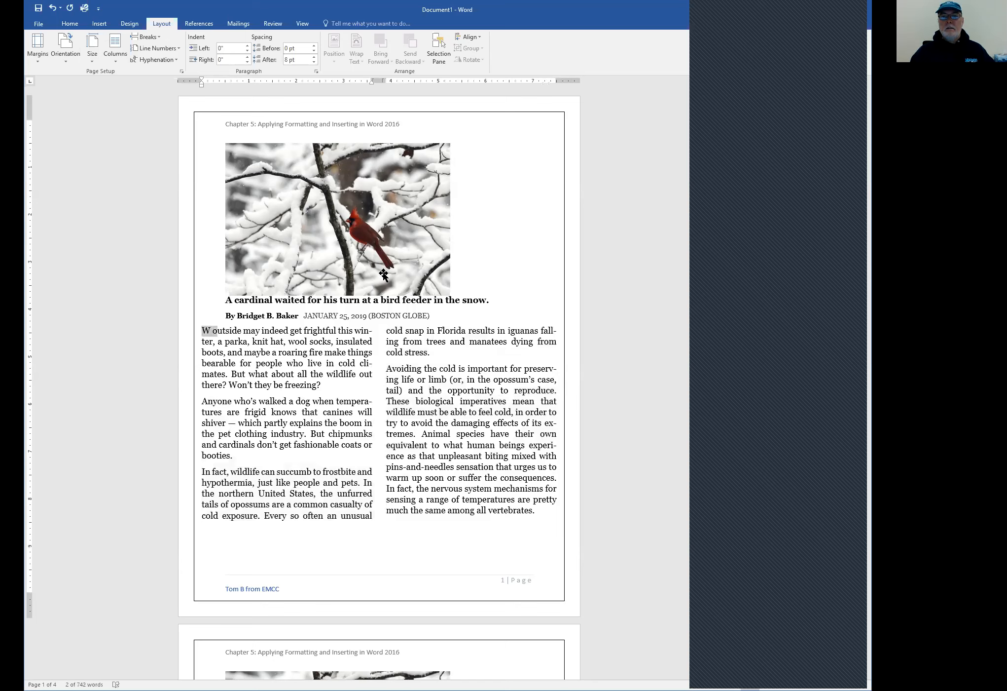
left_click(70, 23)
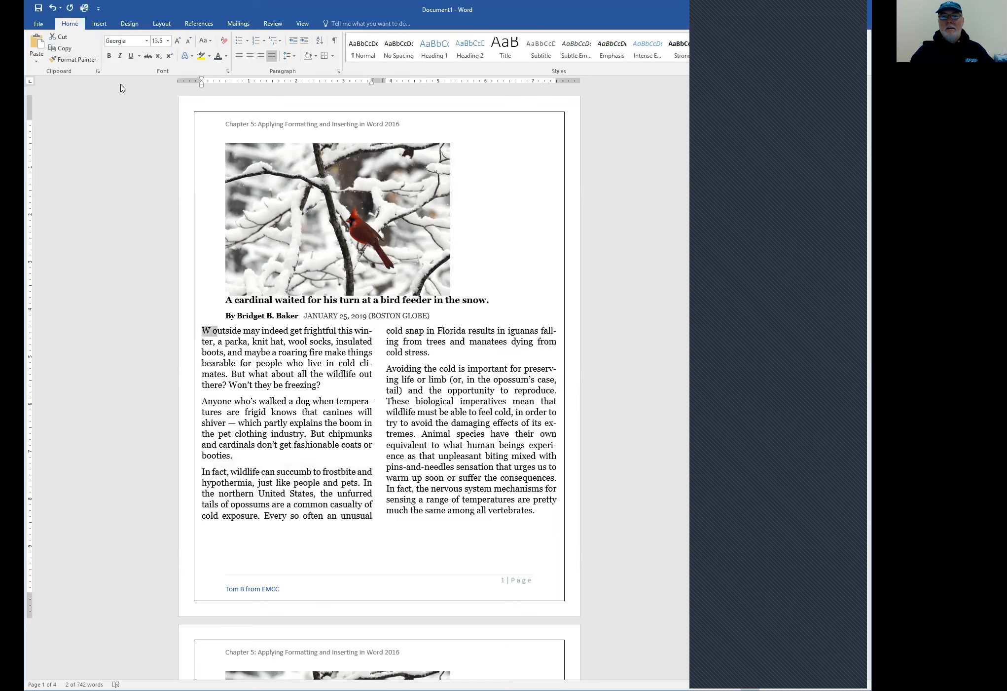
left_click(226, 71)
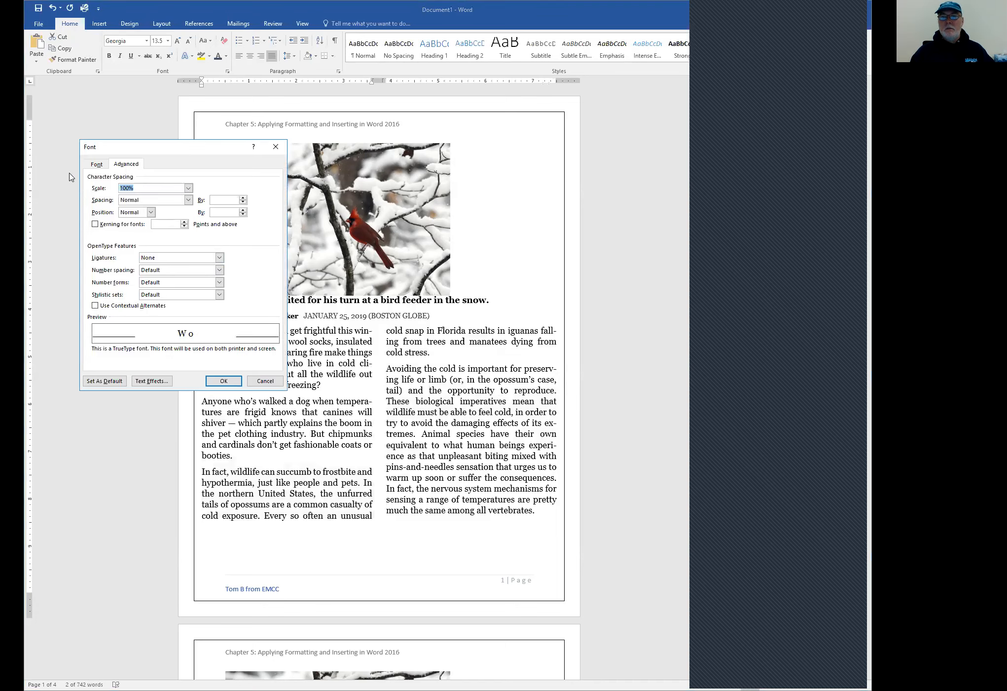
left_click(97, 164)
left_click(224, 287)
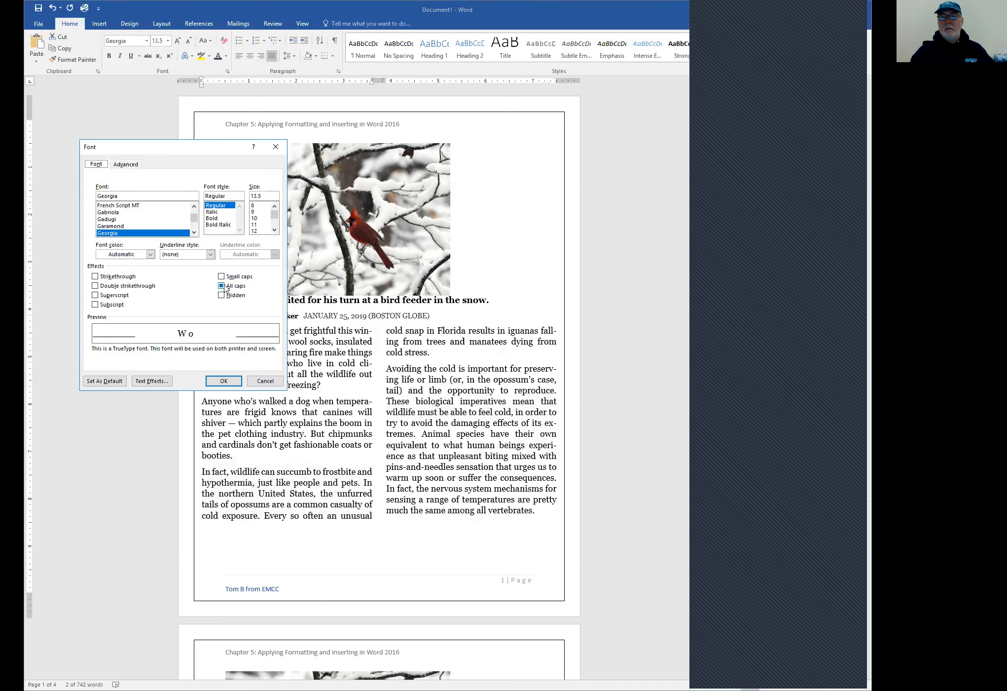
left_click(224, 286)
left_click(223, 381)
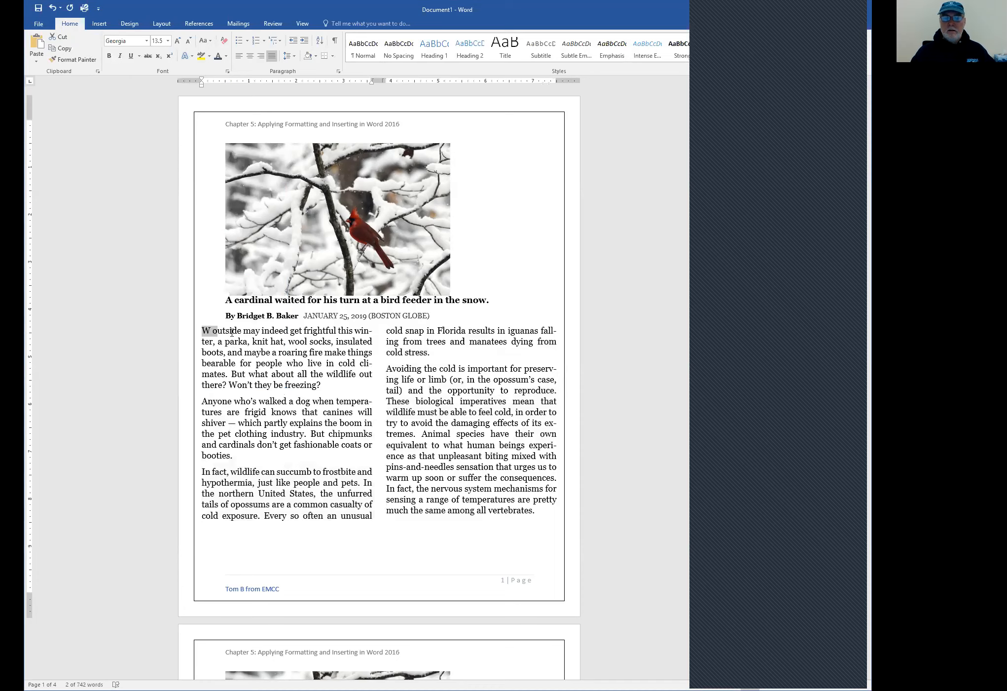
Complete the article's opening words after the "W" in lowercase so they read "While the weather".
key("Left")
key("Right")
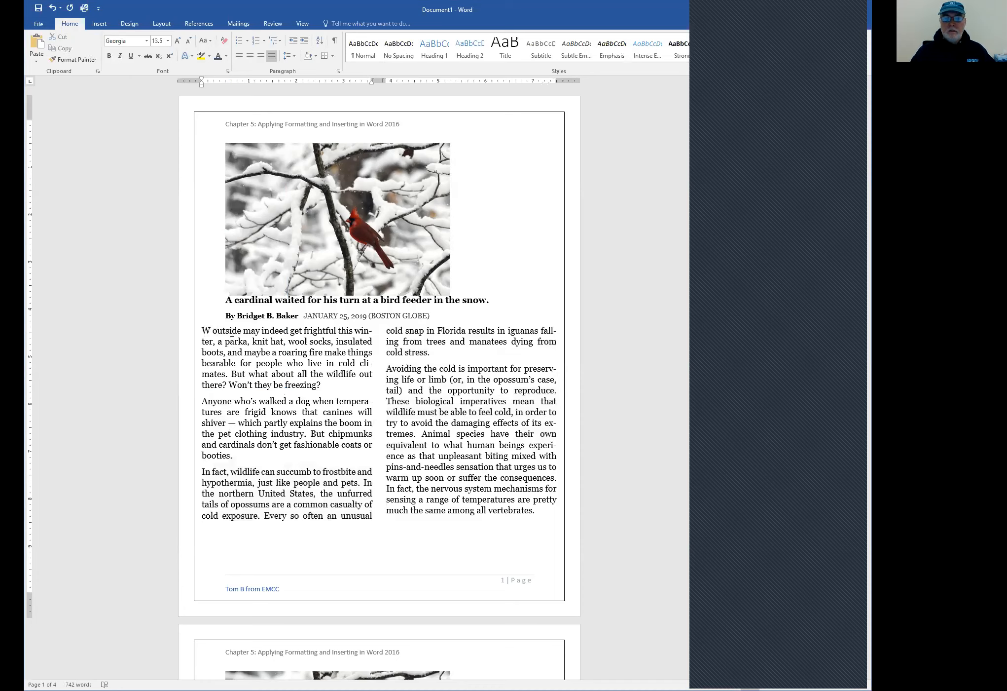
type("hile the")
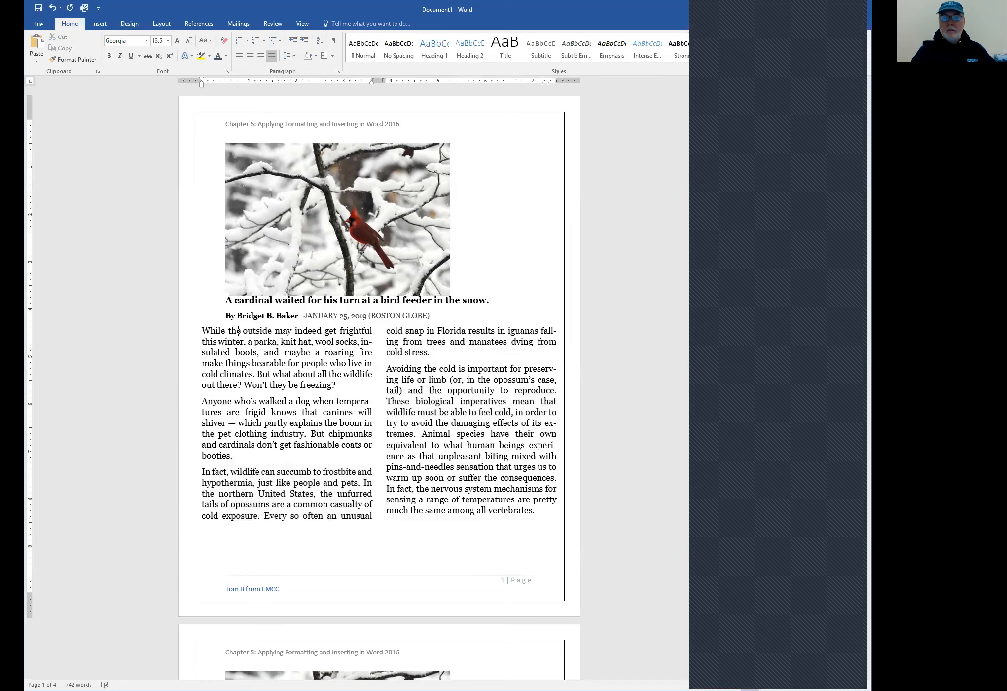
scroll(242, 400, "down", 5)
scroll(242, 400, "down", 2)
scroll(242, 401, "up", 7)
type("weather")
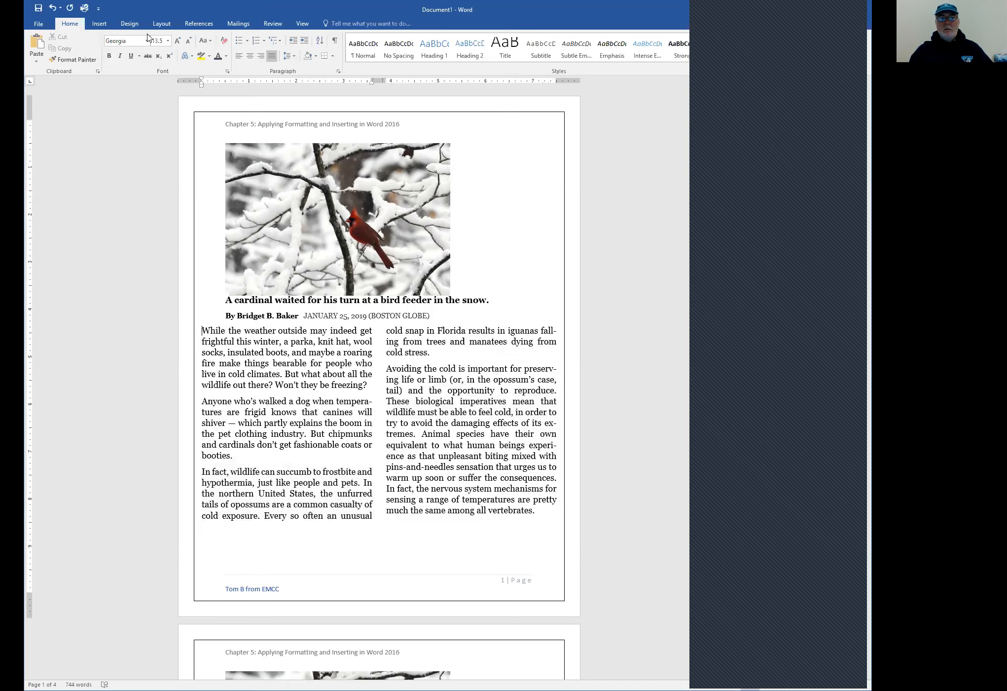
Apply a Dropped drop cap to the "W" of the opening paragraph.
left_click(101, 28)
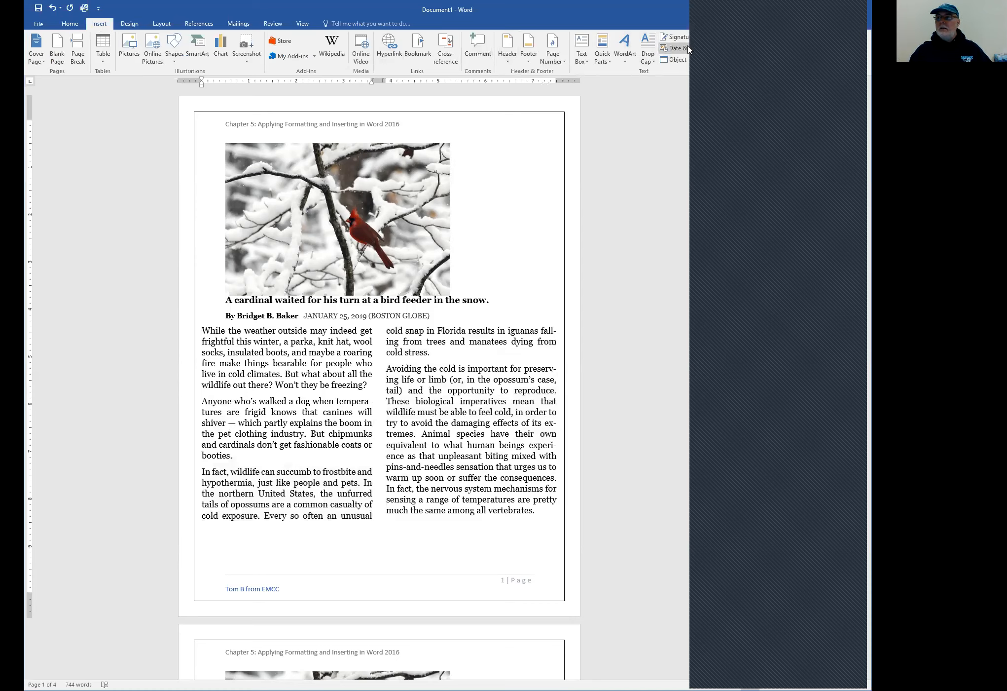
left_click(654, 66)
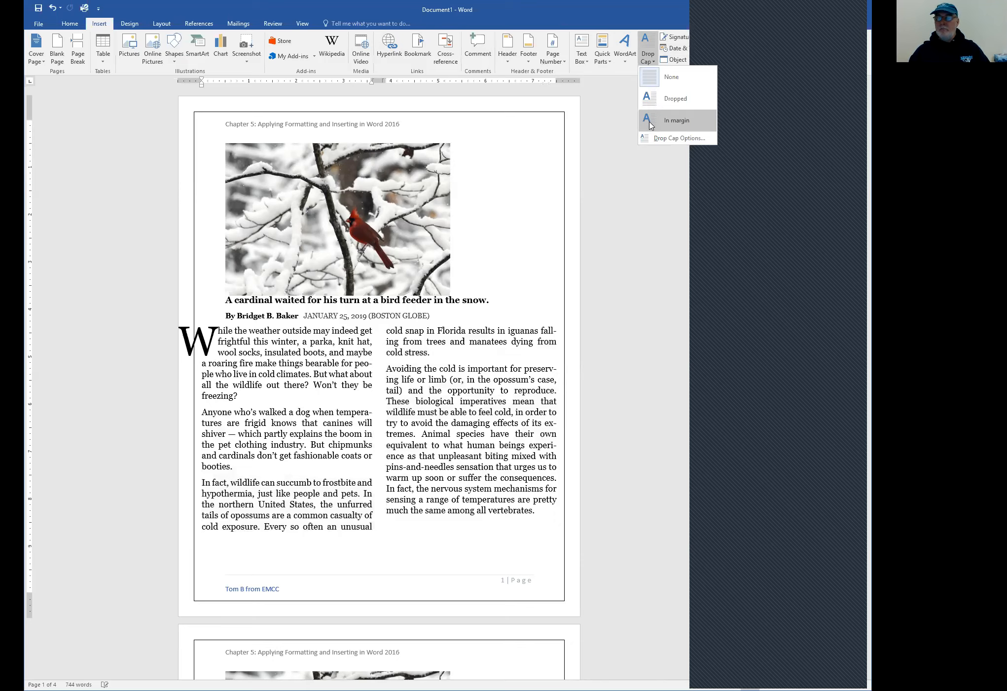
left_click(669, 103)
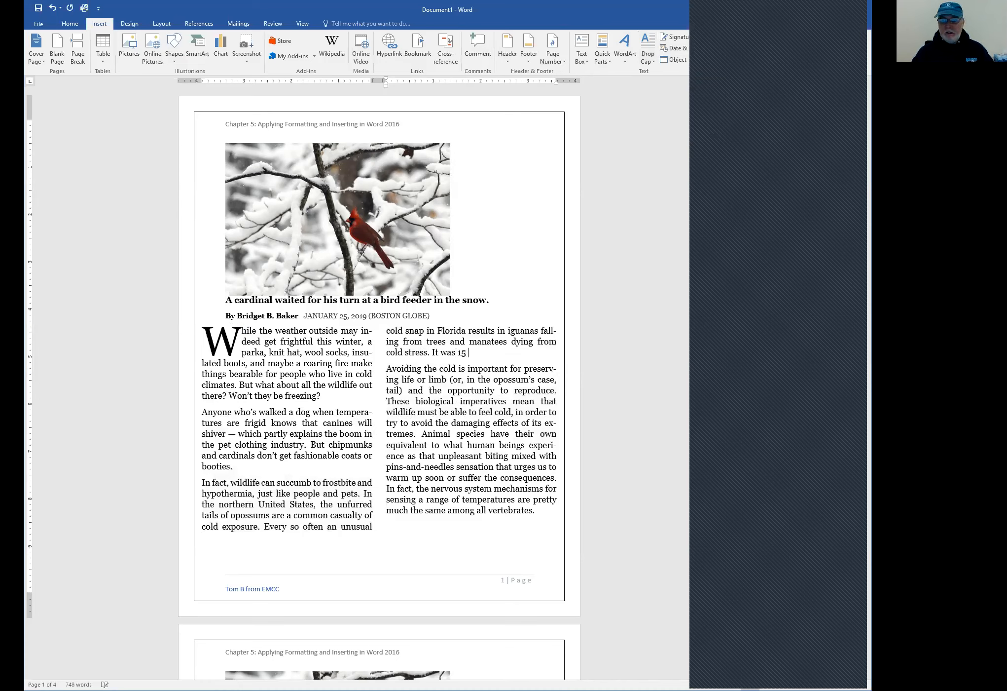
Finish the second column's sentence with "degrees below zero." and open the full symbol chooser for insertion right after "15".
type("degrees below zero.")
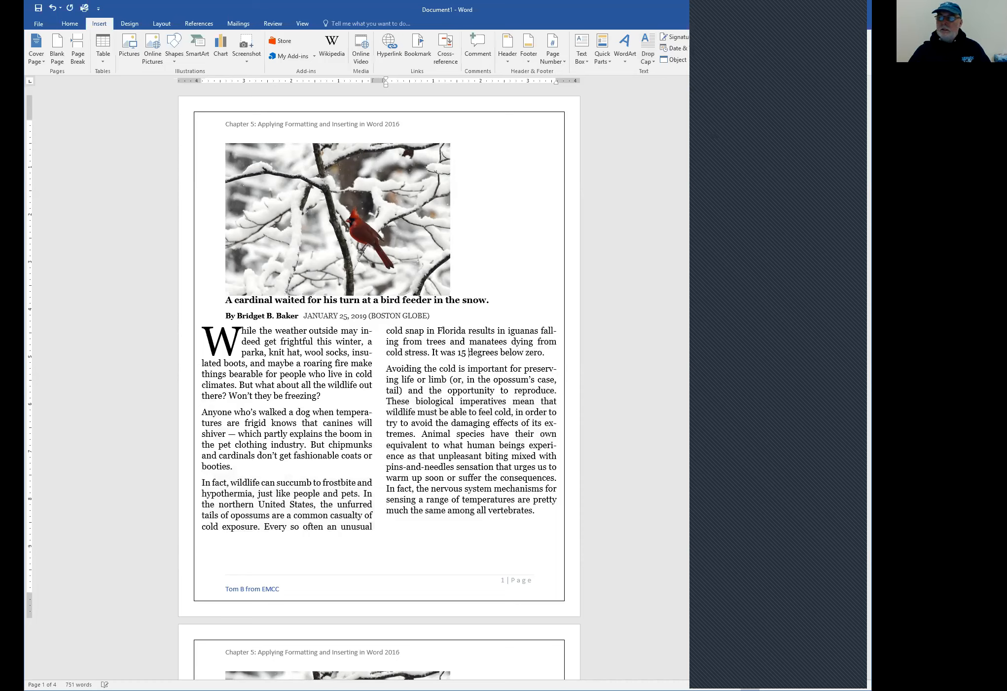
left_click(467, 352)
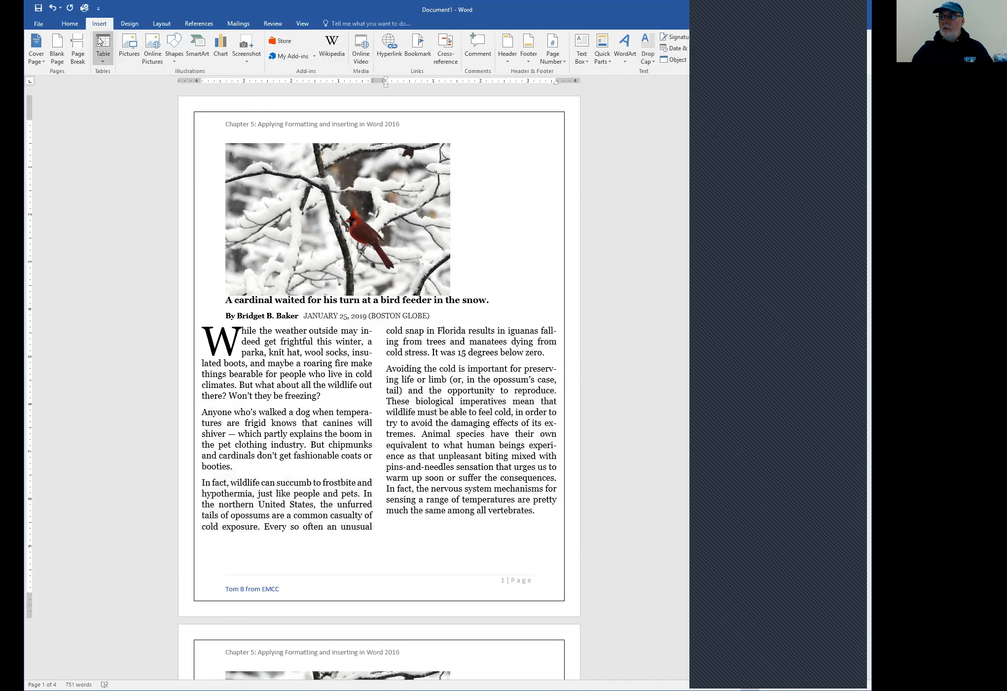
left_click(690, 64)
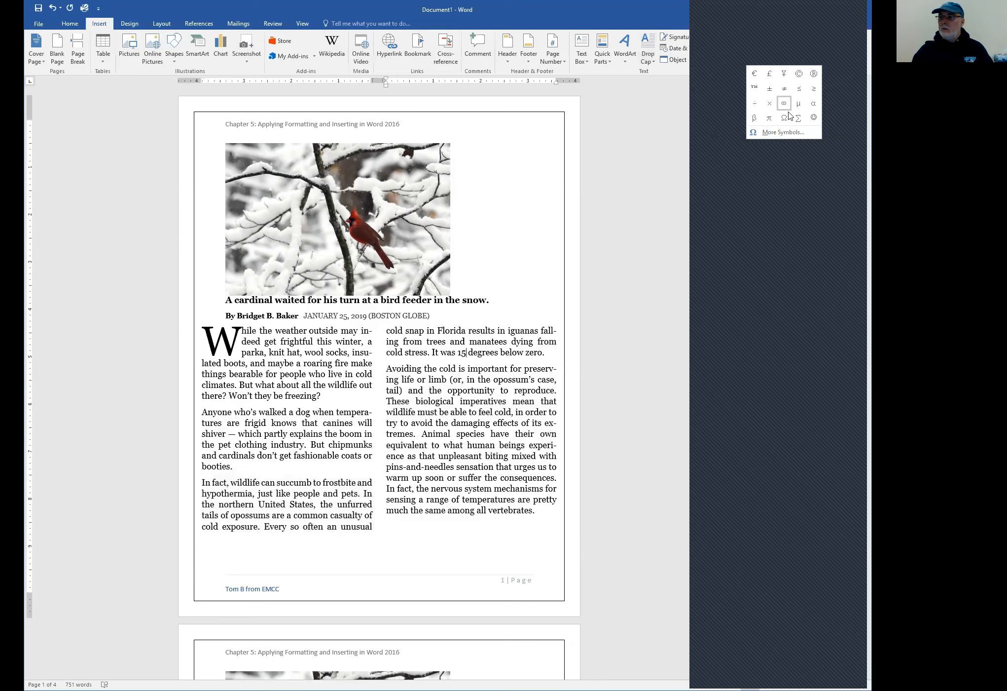
left_click(779, 136)
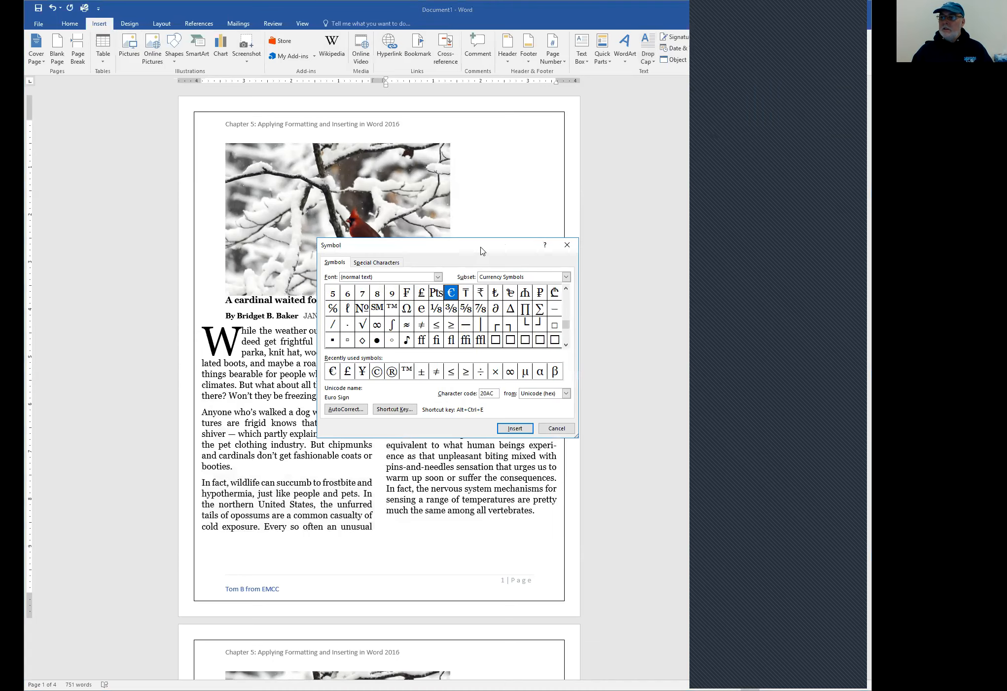
left_click_drag(482, 251, 630, 103)
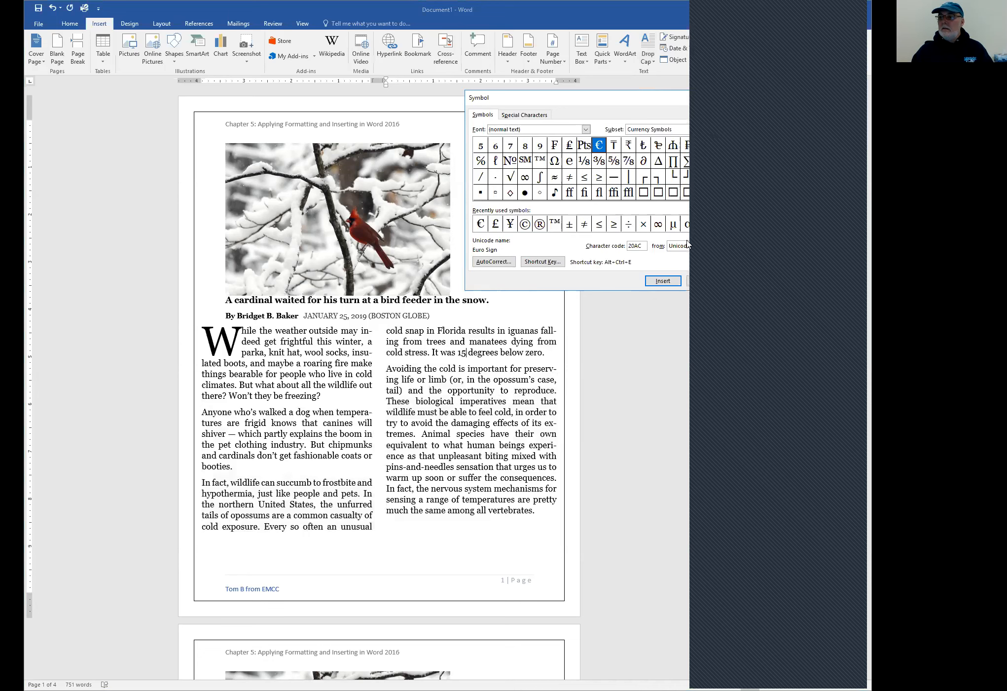
Insert the Degree Sign from the Latin-1 Supplement subset directly after "15" and close the symbol chooser.
scroll(688, 241, "up", 5)
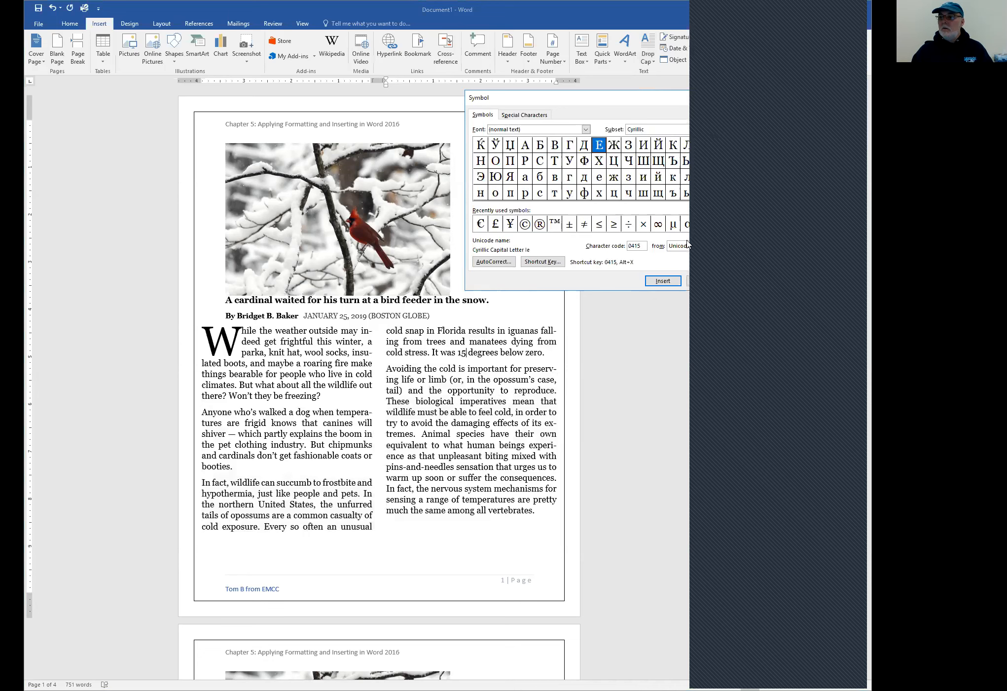
scroll(688, 243, "down", 3)
scroll(687, 243, "down", 3)
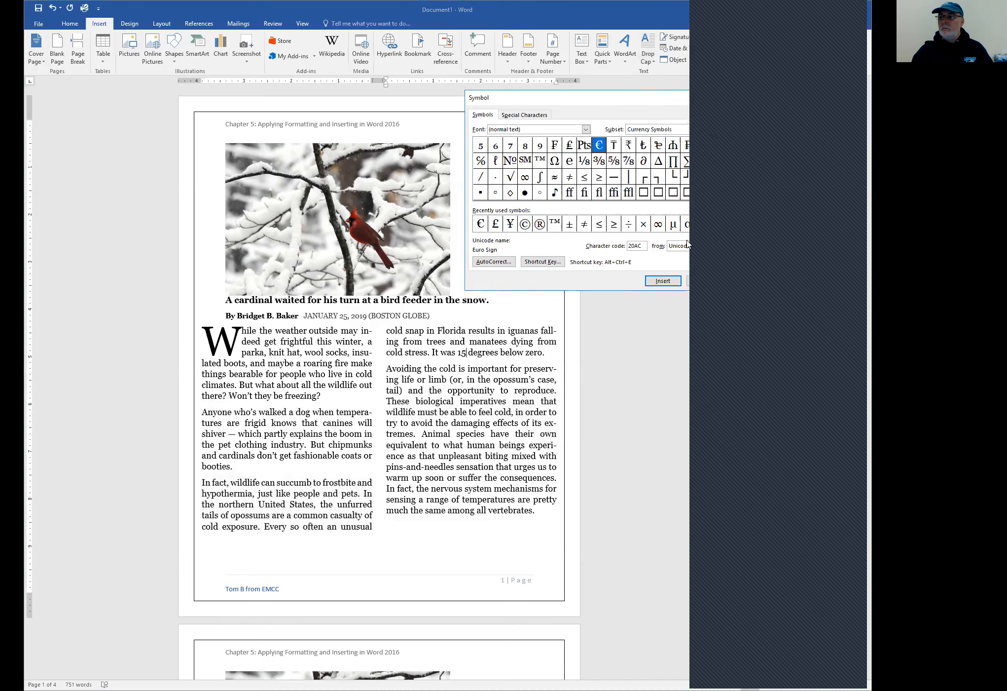
left_click(540, 194)
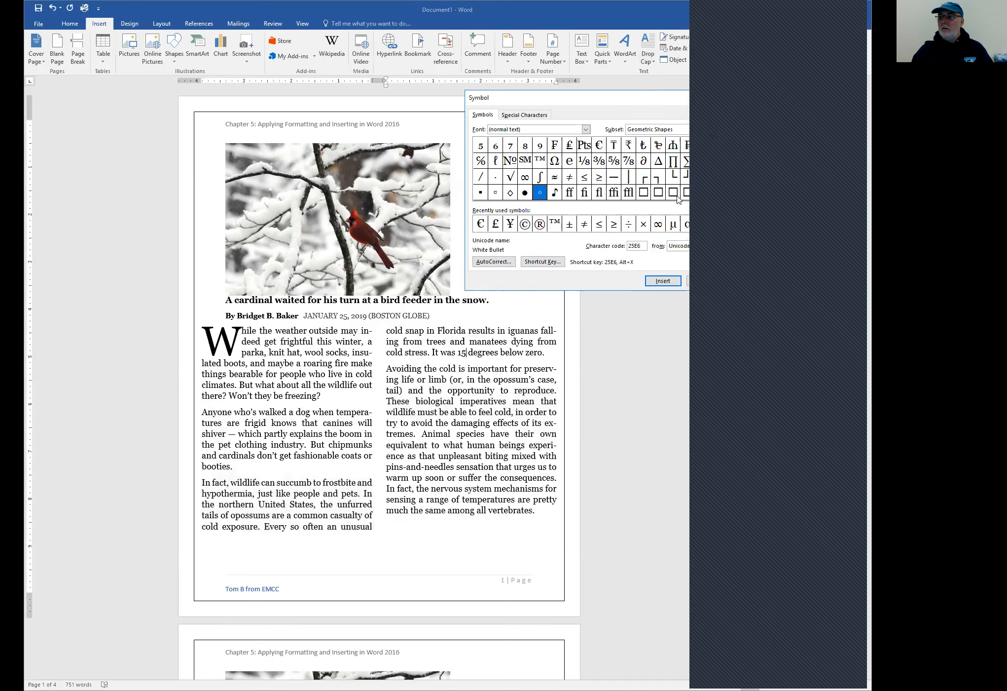
scroll(689, 197, "down", 1)
scroll(689, 198, "down", 1)
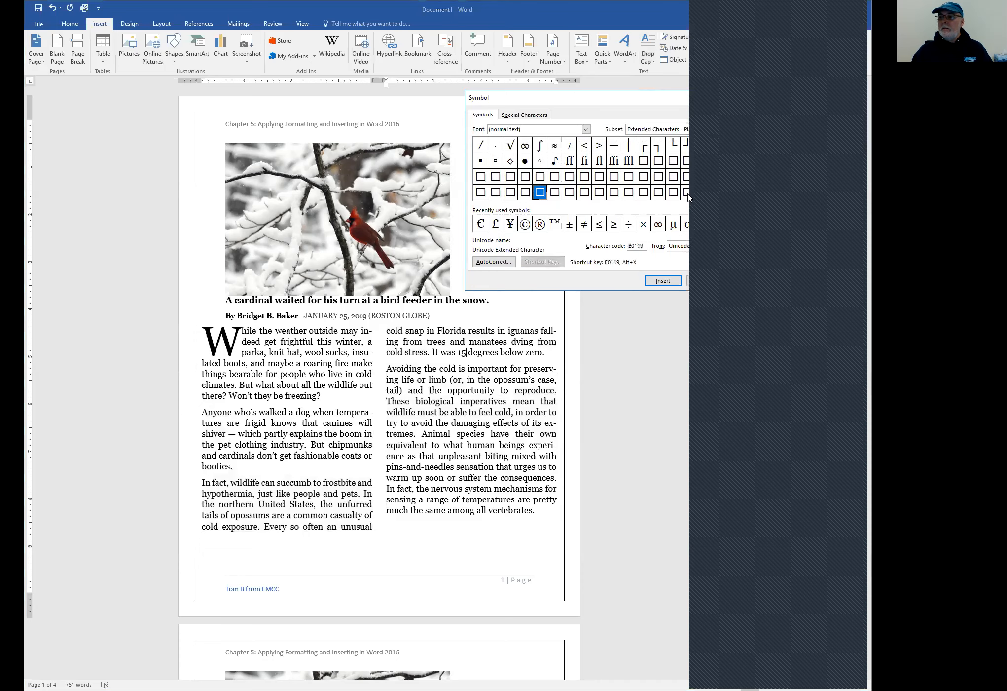
scroll(689, 198, "down", 2)
scroll(689, 197, "up", 20)
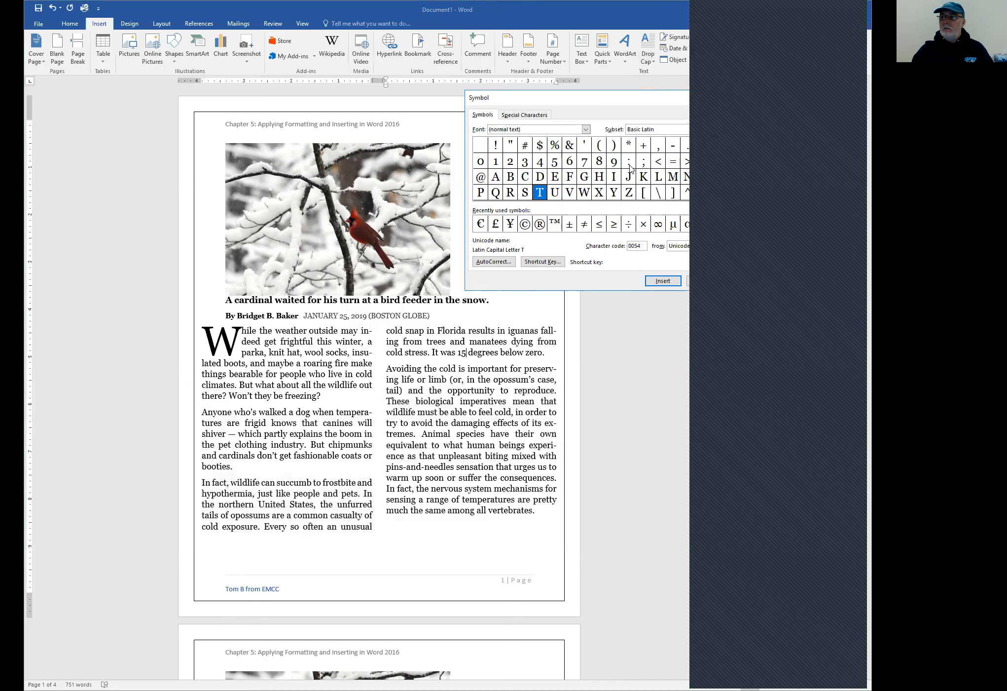
scroll(680, 177, "down", 1)
scroll(679, 176, "down", 1)
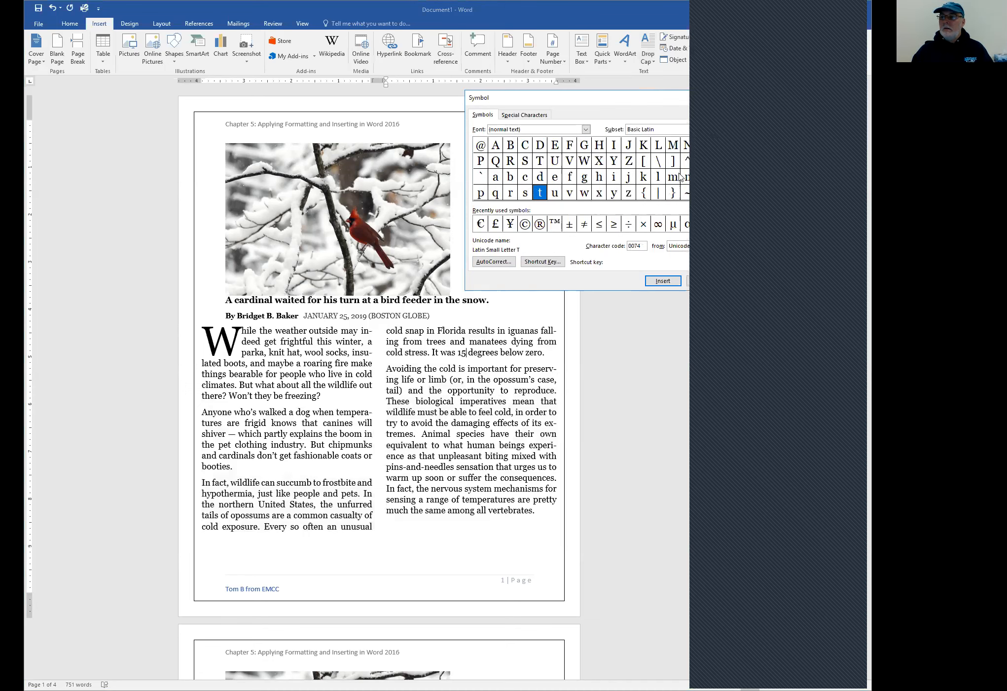
scroll(679, 177, "down", 1)
scroll(680, 176, "down", 1)
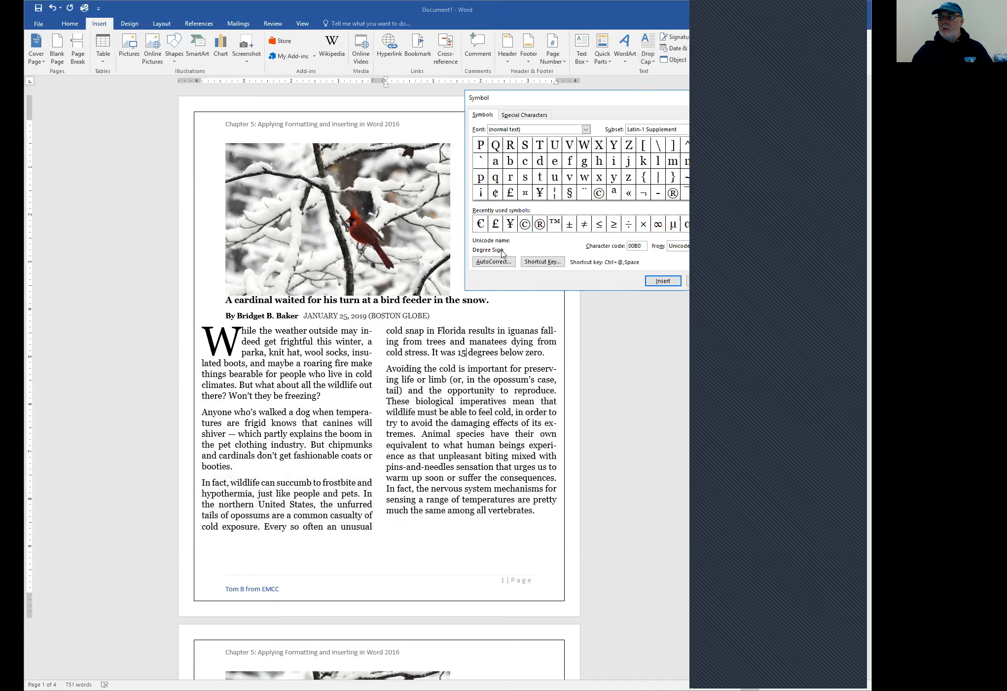
left_click(660, 281)
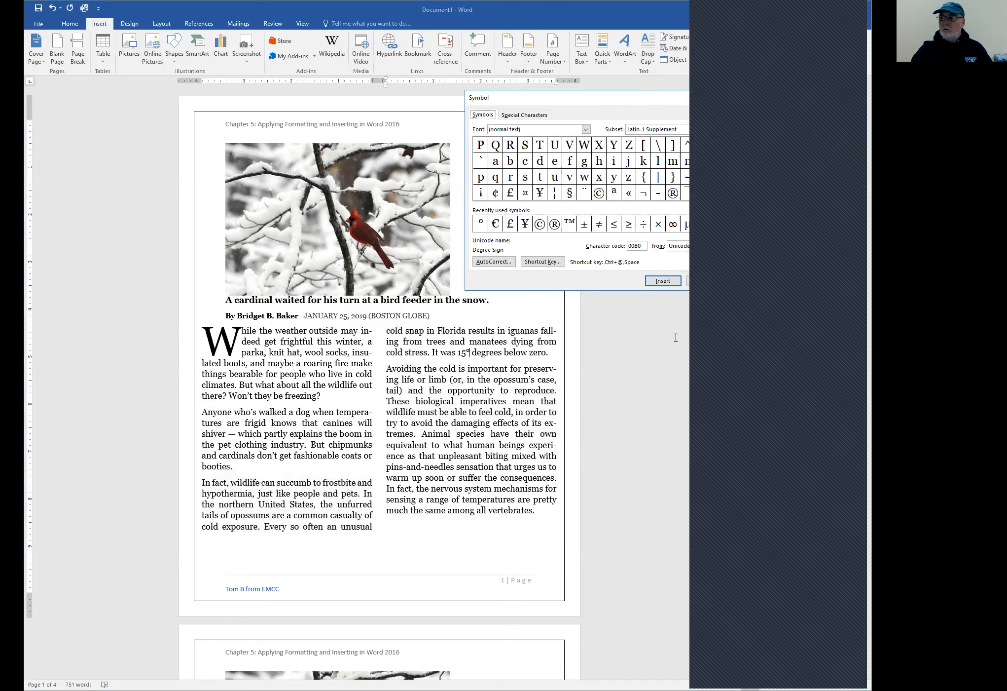
key("Escape")
Delete the word "degrees" after the degree sign so the sentence reads "It was 15° below zero.".
key("shift+Right")
key("shift+Right")
key("shift+Right")
key("shift+Right")
key("shift+Right")
key("shift+Right")
key("shift+Right")
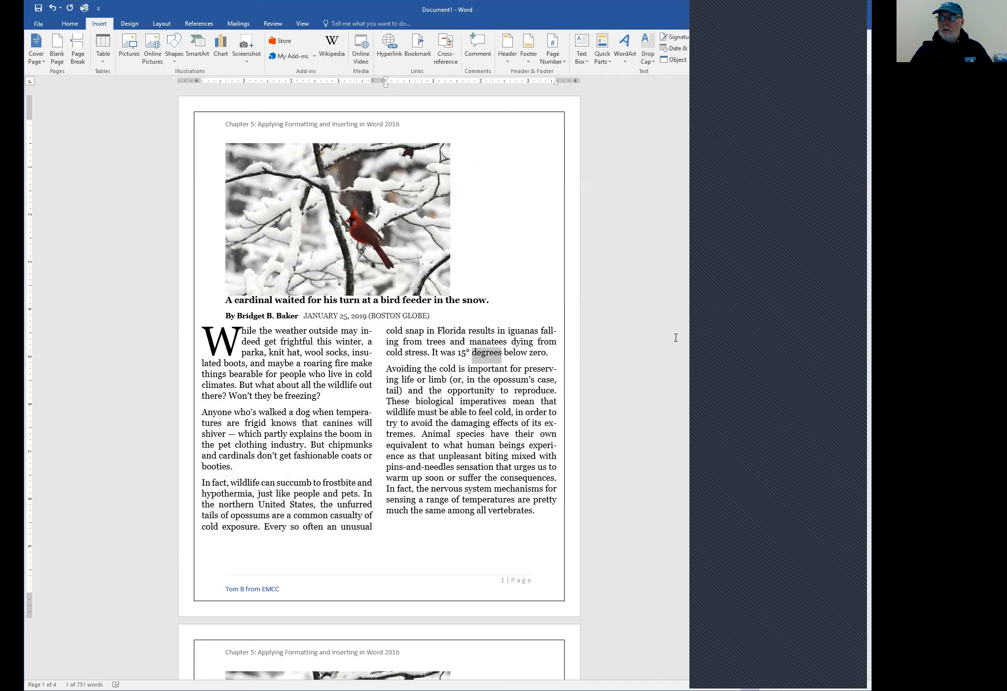
key("Delete")
key("Delete")
type("b")
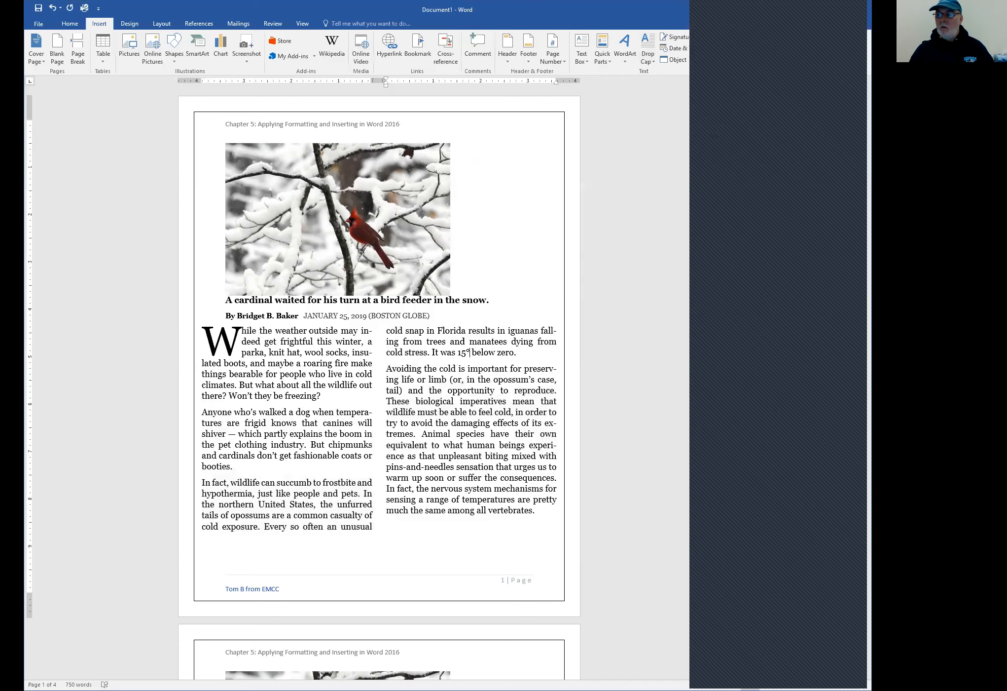
Copy the degree sign that follows "15" in the second column.
left_click_drag(466, 352, 470, 351)
key("ctrl+c")
left_click(470, 369)
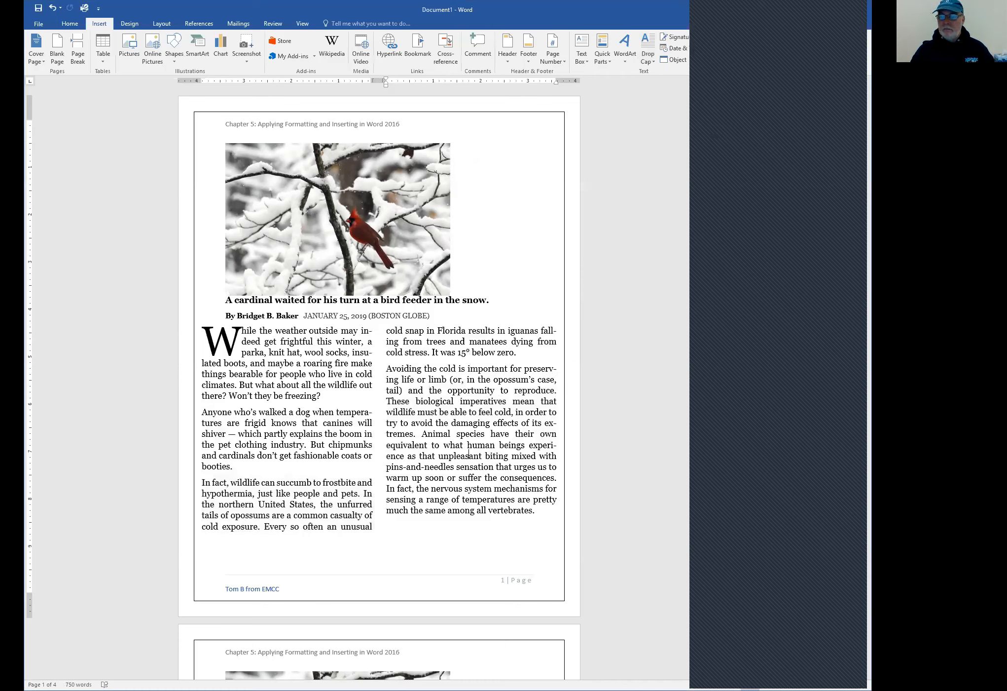
Add a paragraph at the end of the second column reading "It was 10° above zero the next day.", pasting the copied degree sign.
left_click(207, 536)
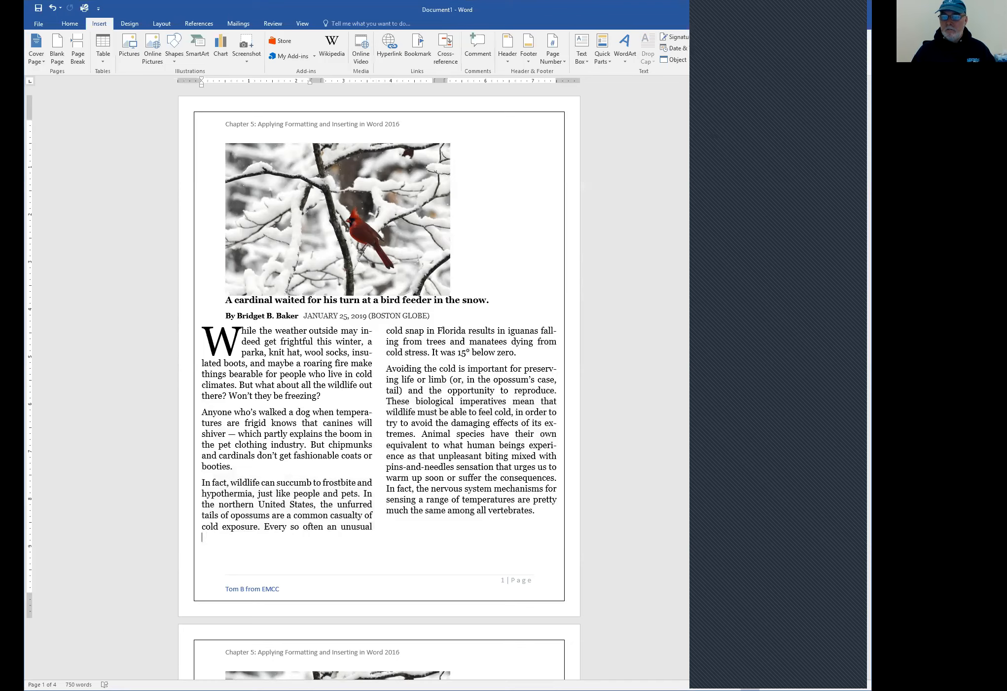
left_click(550, 509)
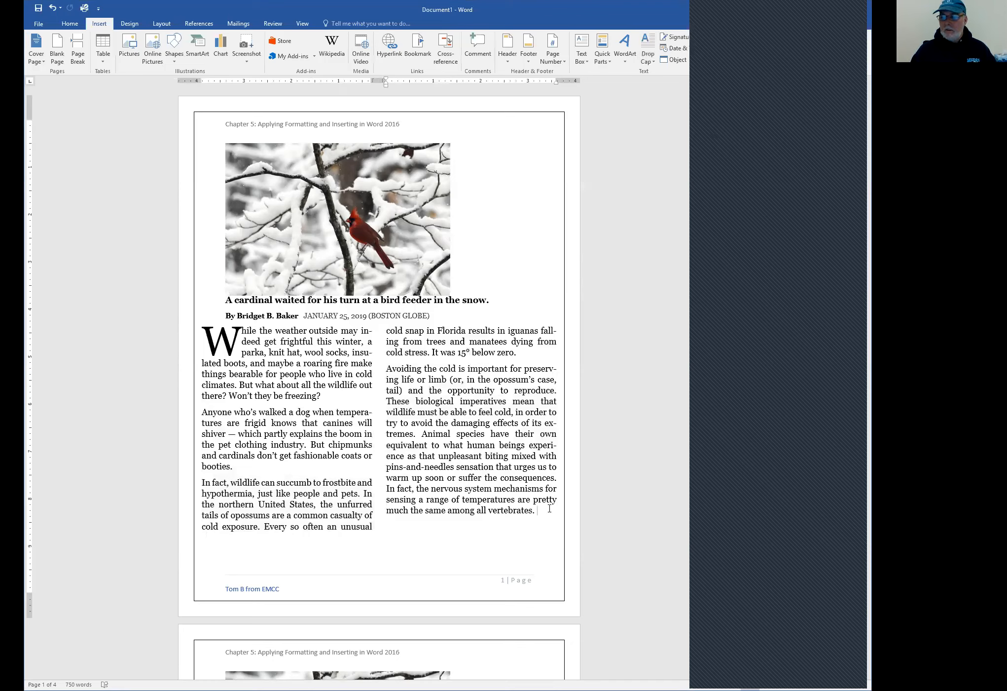
key("Return")
type("It was 10")
key("ctrl+v")
key("Escape")
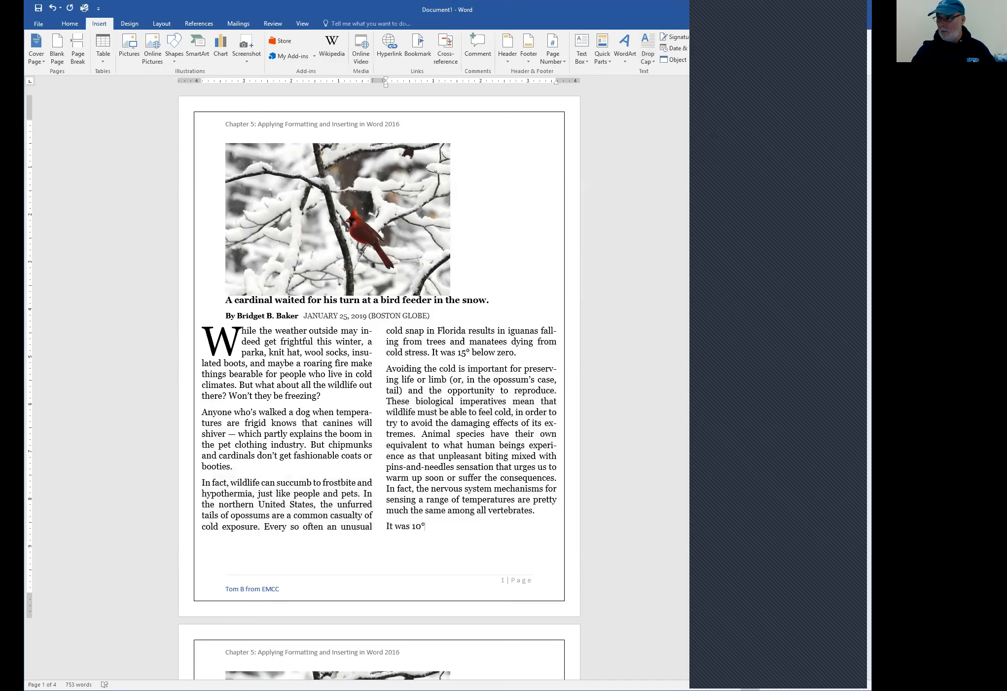
type("above zero the next day.")
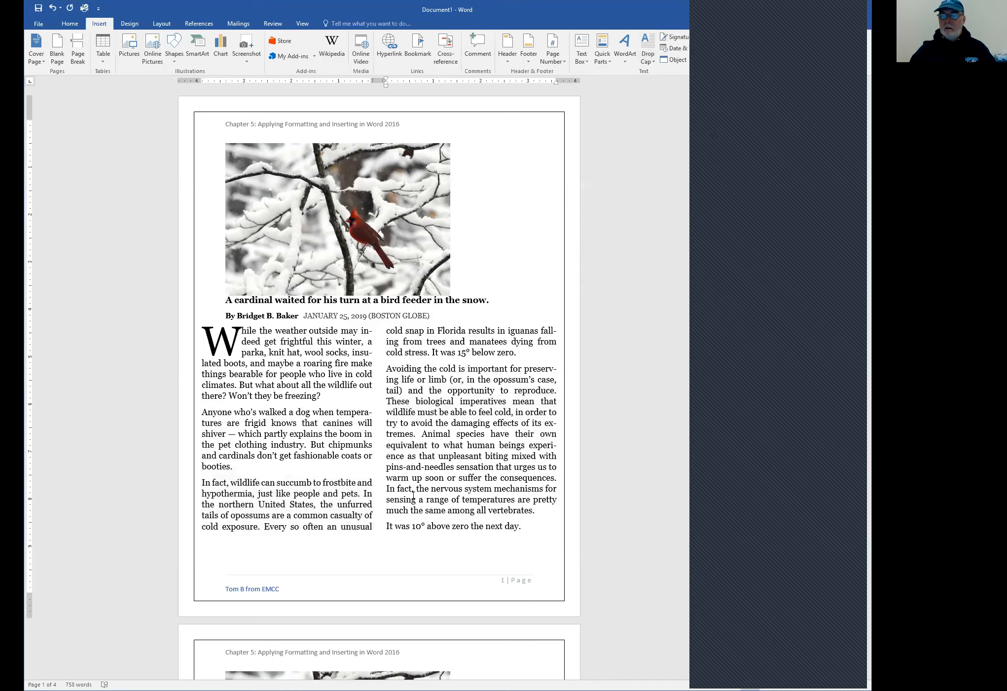
Insert a copyright symbol (©) and a registered symbol (®) at the start of the blank fourth page.
scroll(251, 514, "down", 7)
scroll(255, 512, "down", 15)
scroll(255, 510, "down", 6)
left_click(247, 360)
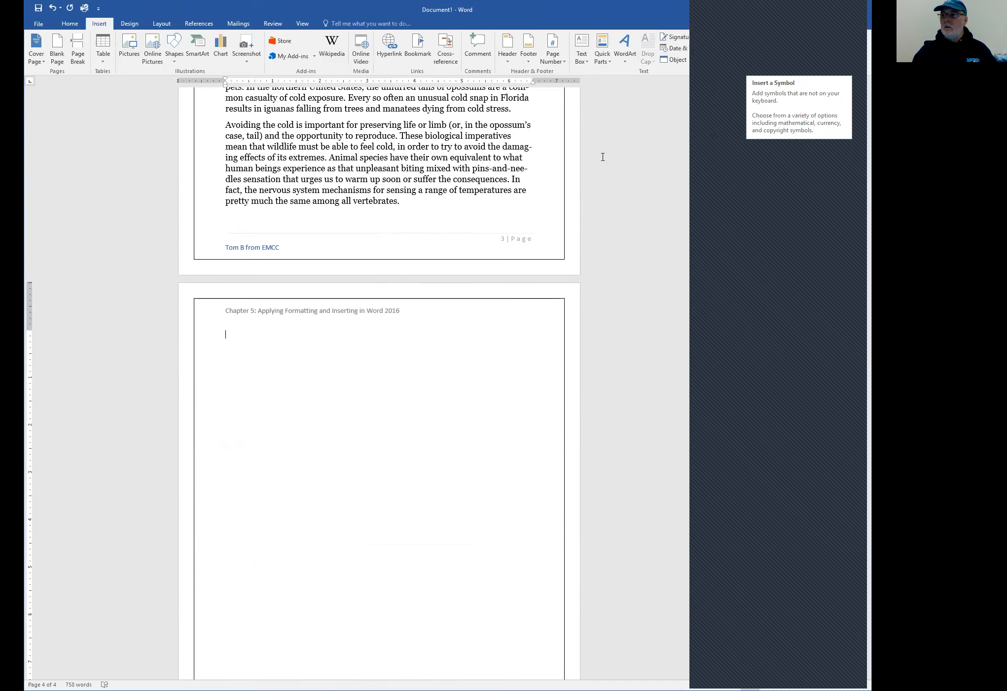
left_click(757, 51)
left_click(815, 75)
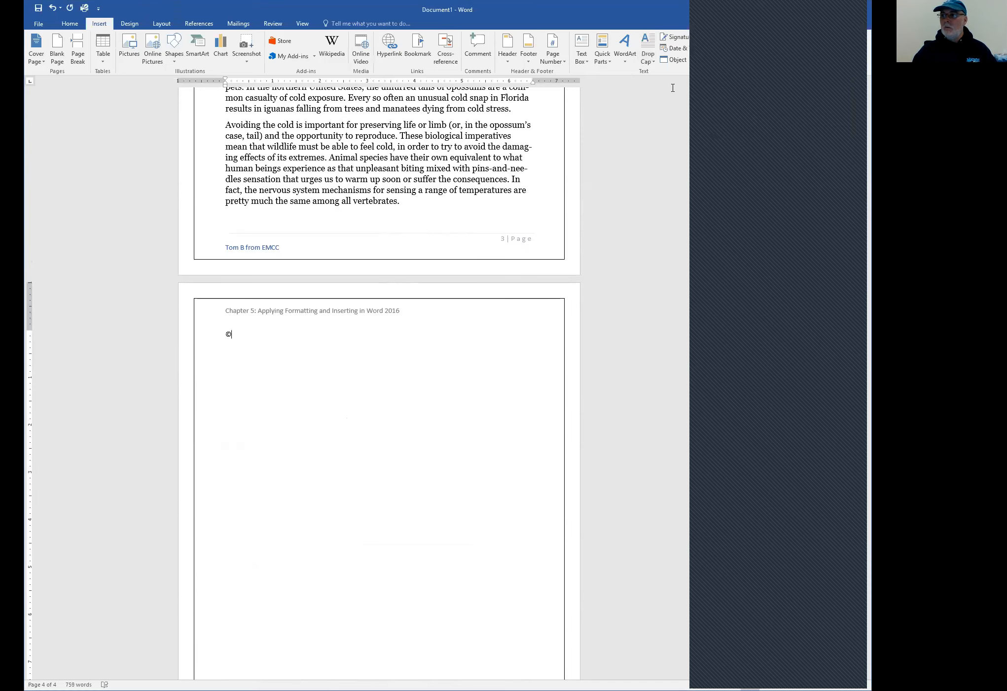
left_click(757, 51)
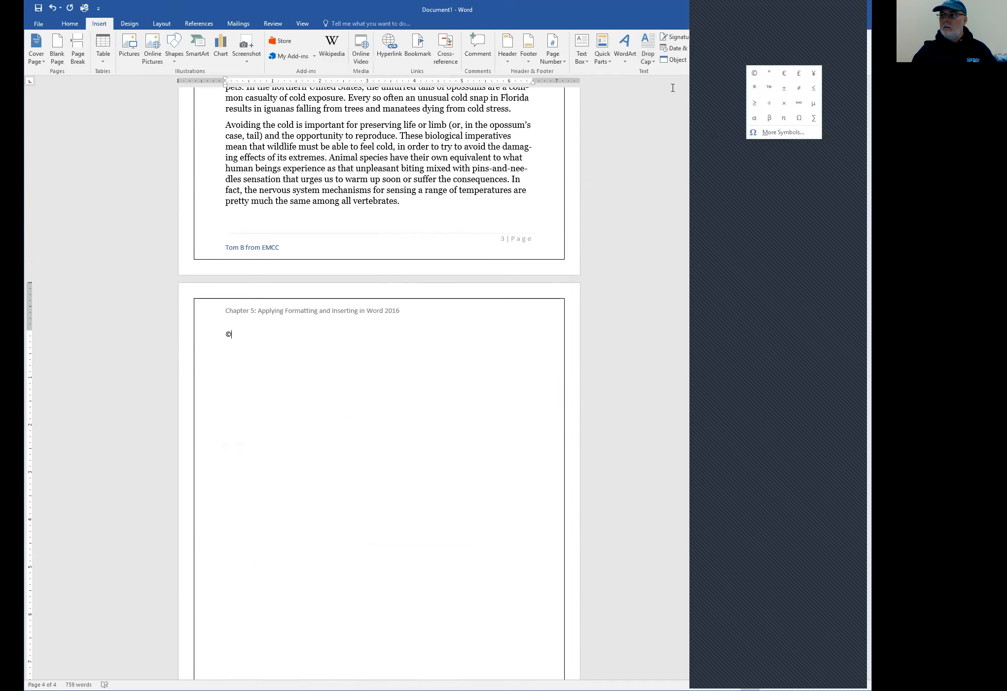
left_click(755, 90)
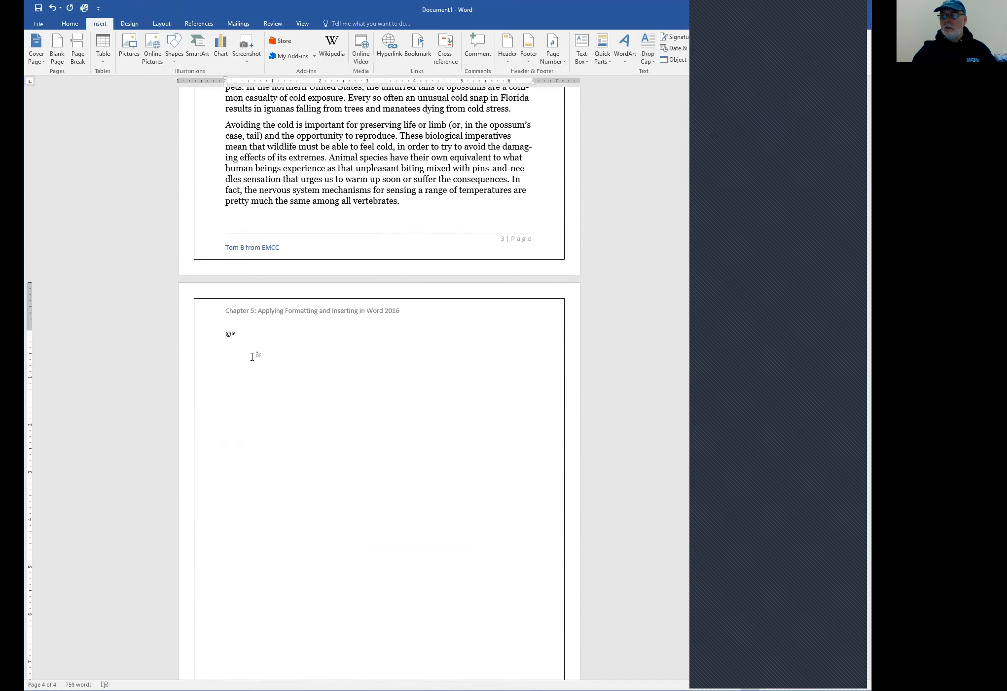
Zoom the document to 200% to view the inserted © and ® symbols more closely.
left_click(303, 23)
left_click(197, 51)
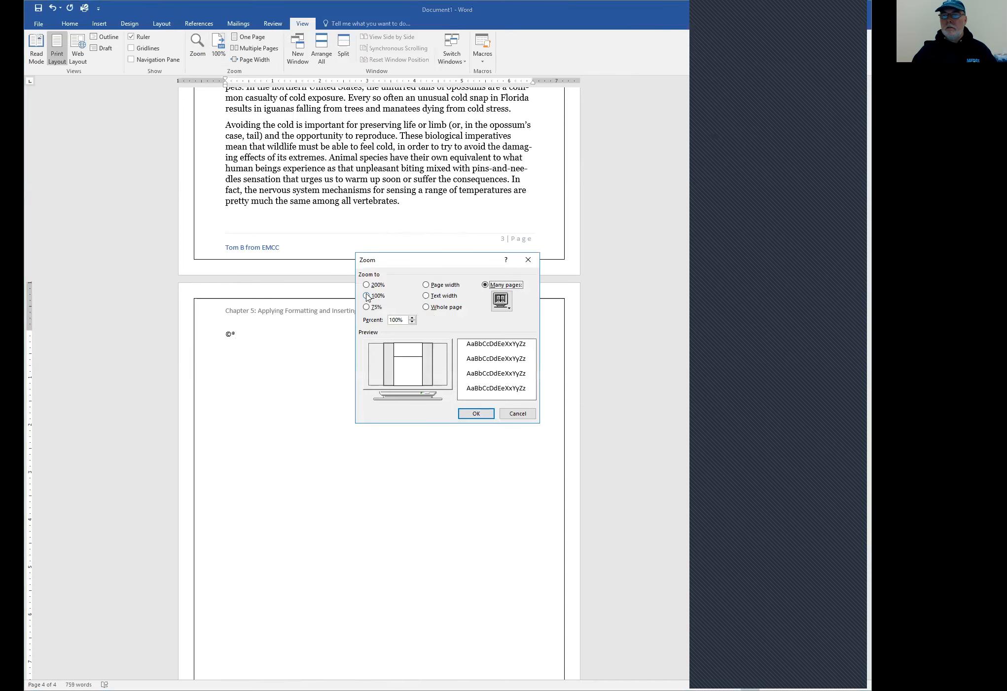
left_click(367, 286)
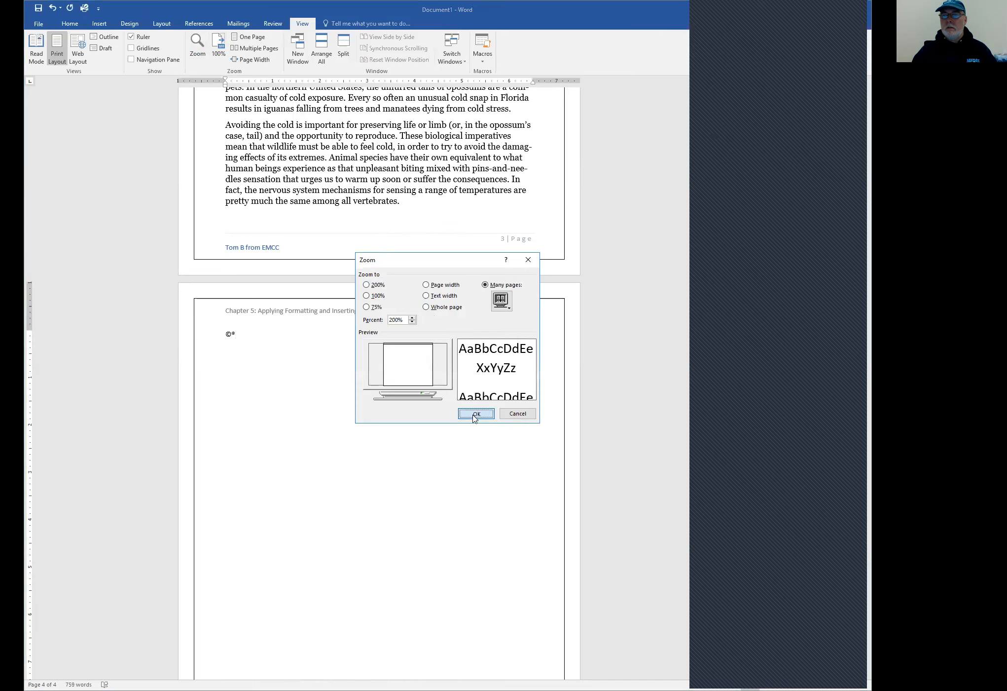
left_click(475, 414)
left_click_drag(163, 338, 176, 338)
left_click(209, 355)
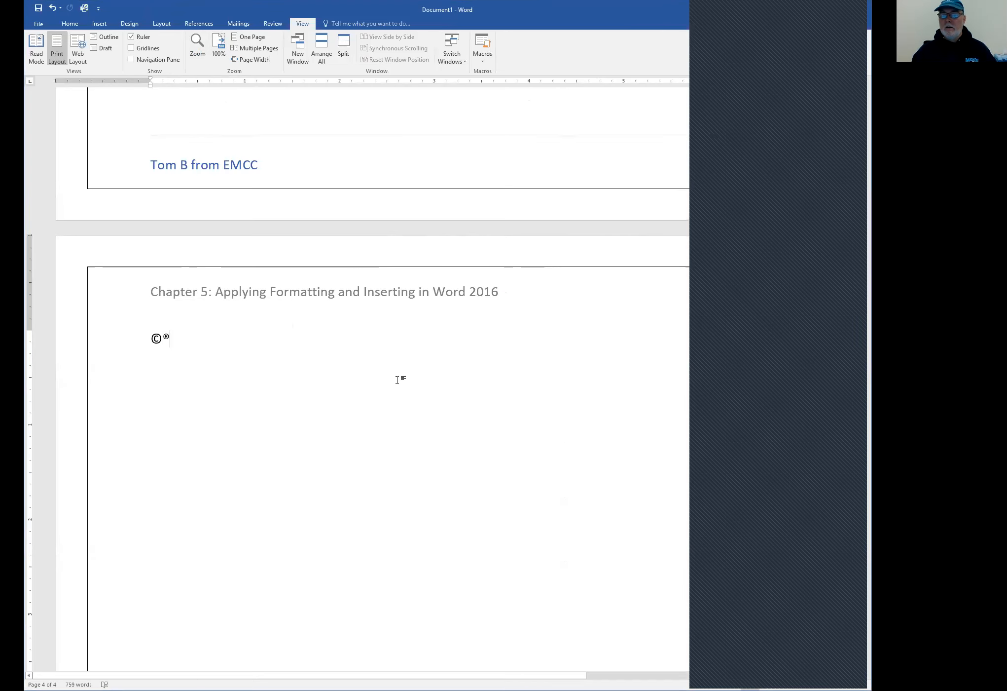
Add a line below the symbols containing © and ®, produced through AutoCorrect from "(c)" and "(r)".
key("Return")
type("(")
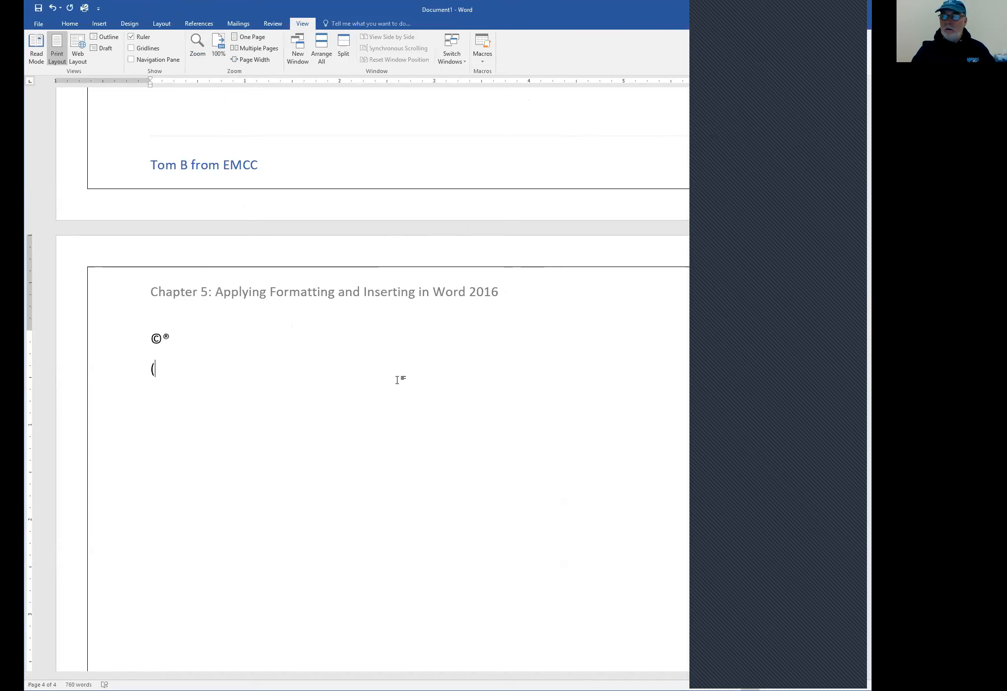
type("c)")
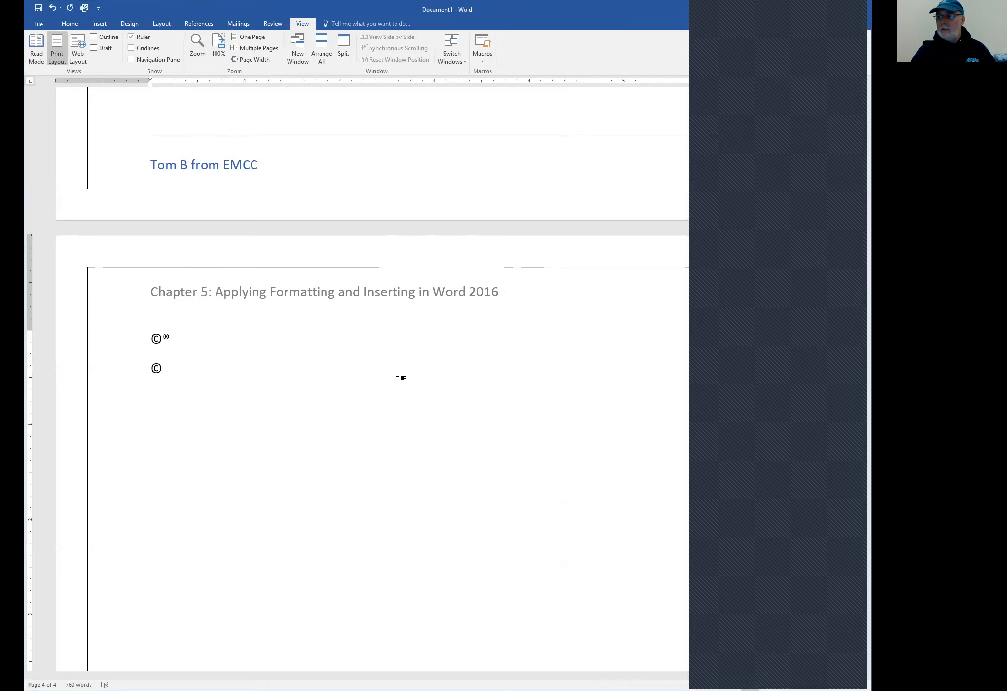
type(" (r)")
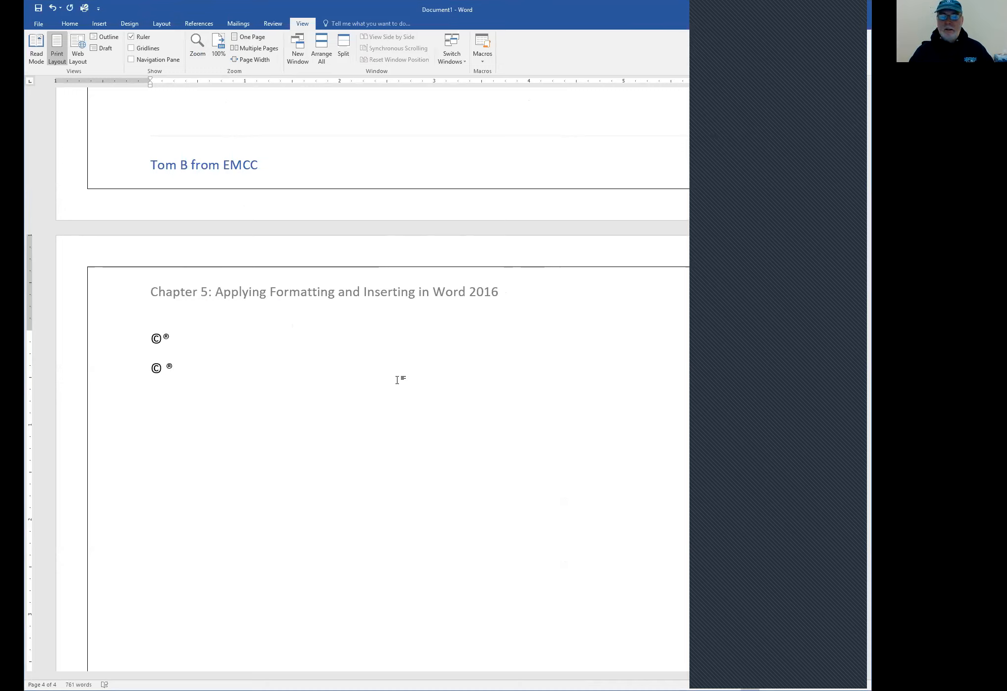
Enter "(c)" on a new third line and undo its AutoCorrect conversion to keep the literal text.
key("Return")
type("(c)")
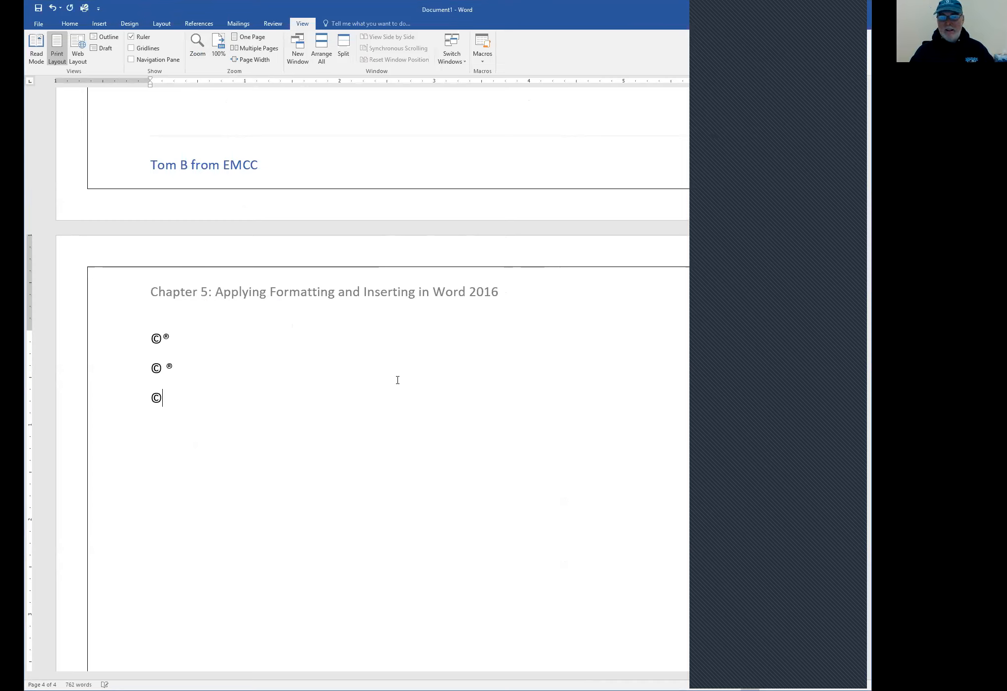
key("ctrl+z")
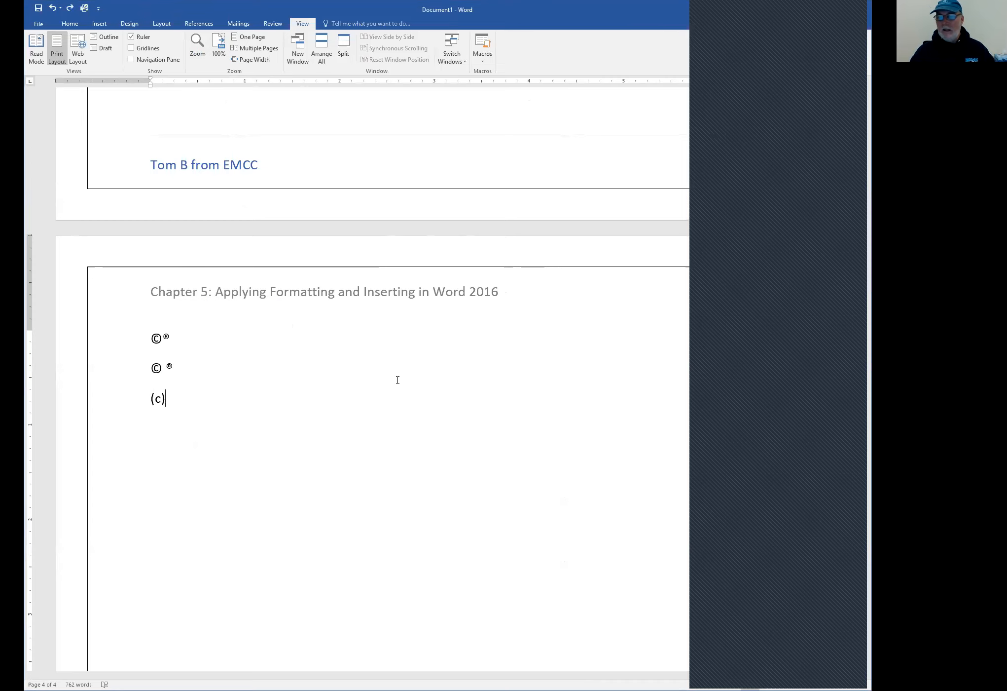
Add a fourth line reading "501(c)(3)", undoing the automatic conversion of "(c)" to the copyright symbol.
key("Return")
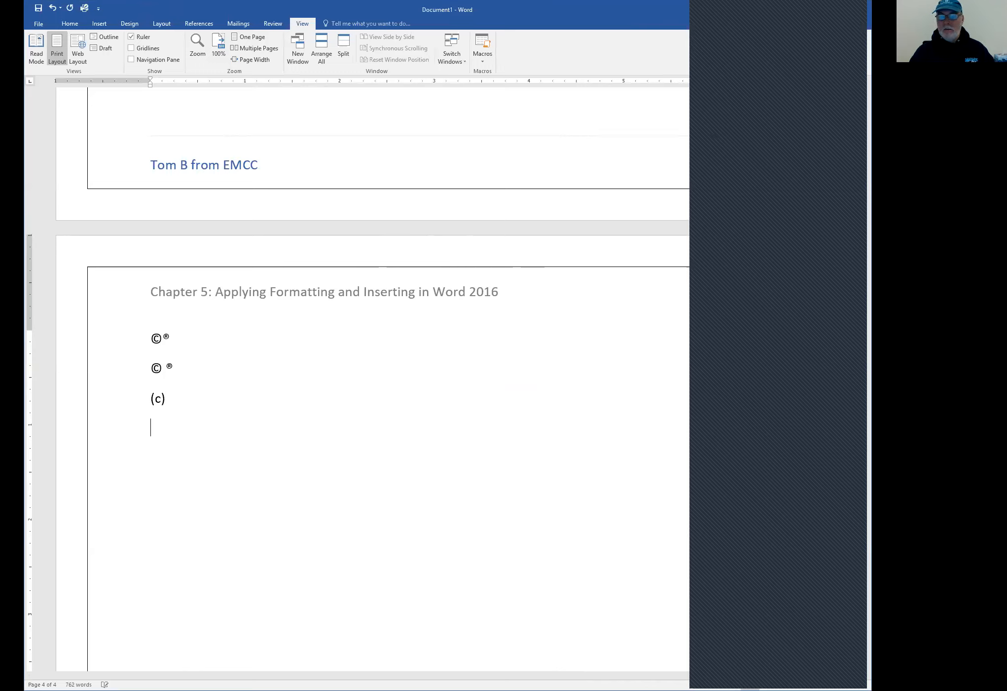
type("501.")
key("BackSpace")
type("(")
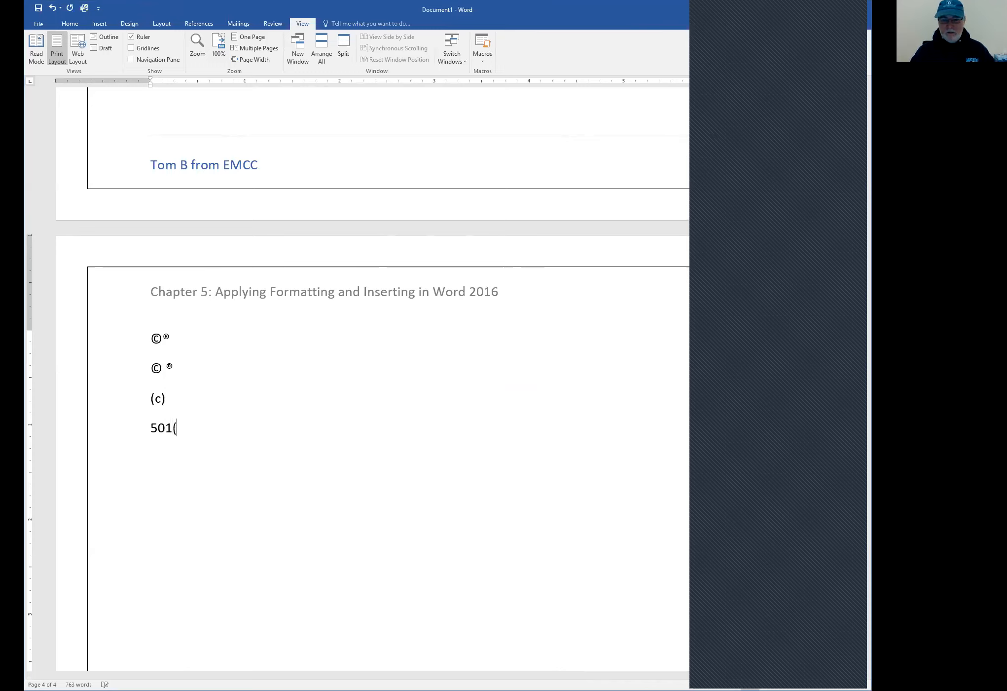
type("c)")
key("ctrl+z")
type("(3)")
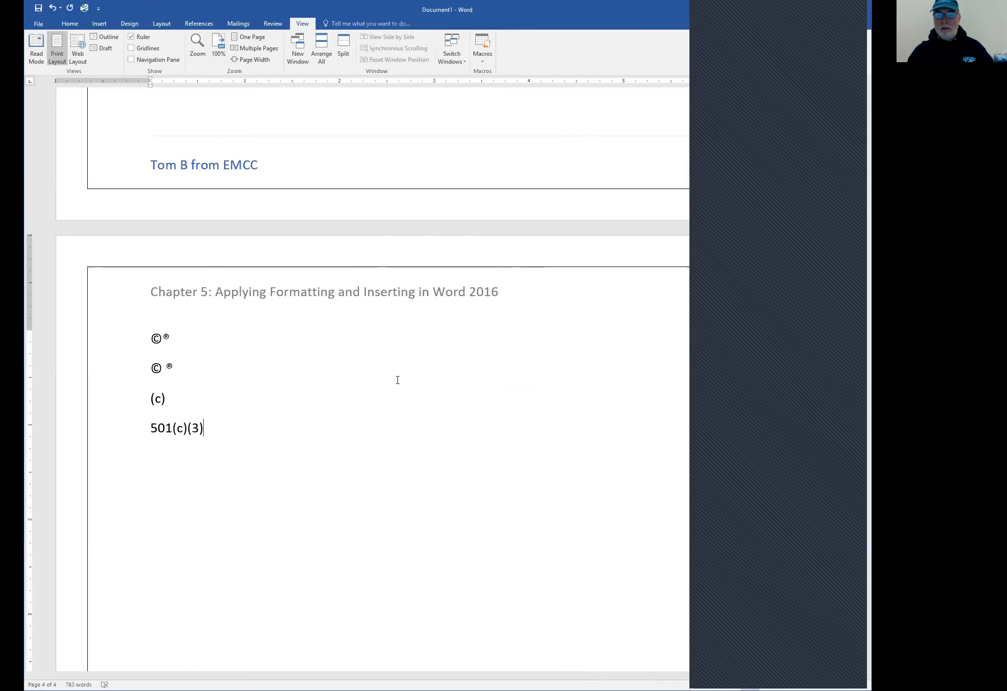
Delete all four lines of typed symbols and text on the last page.
key("shift+Up")
key("shift+Up")
key("shift+Up")
key("shift+Home")
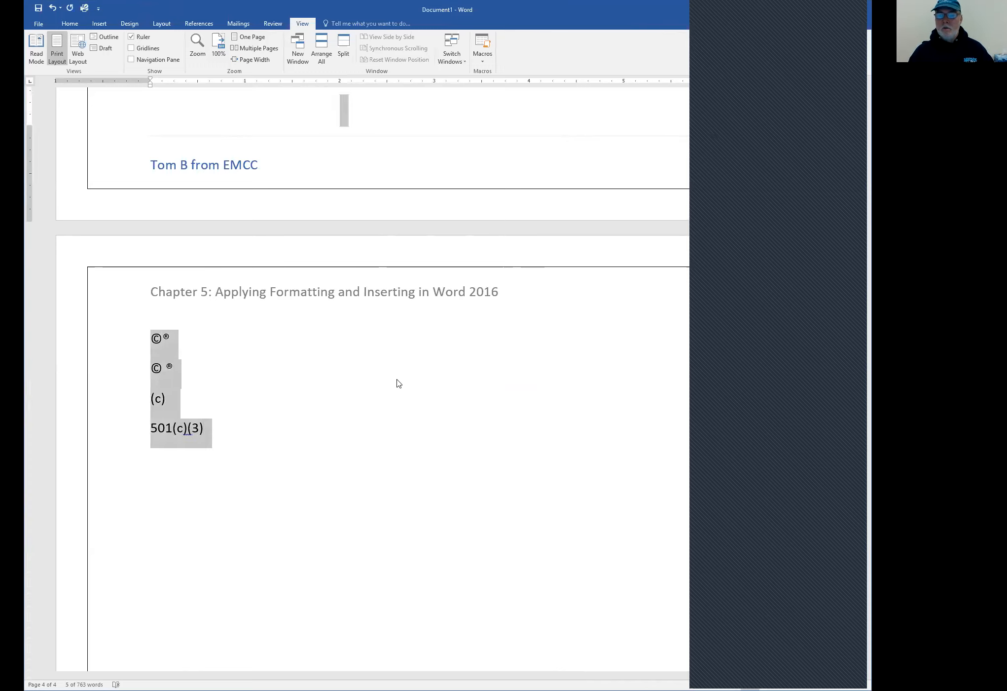
key("Delete")
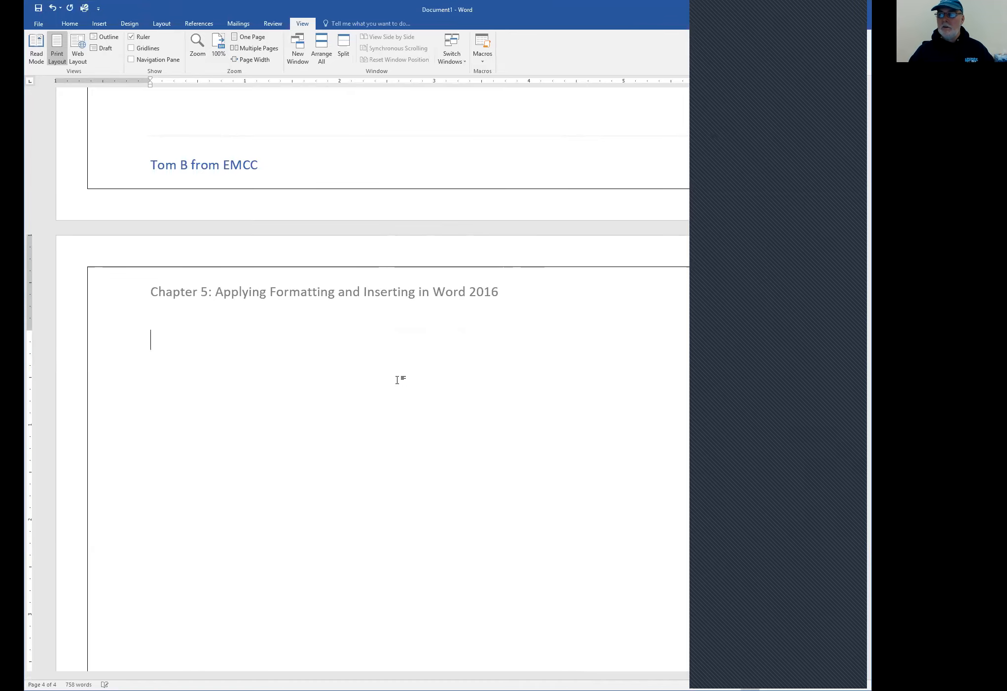
Return the document zoom to 100%.
scroll(397, 379, "up", 7)
scroll(398, 381, "up", 1)
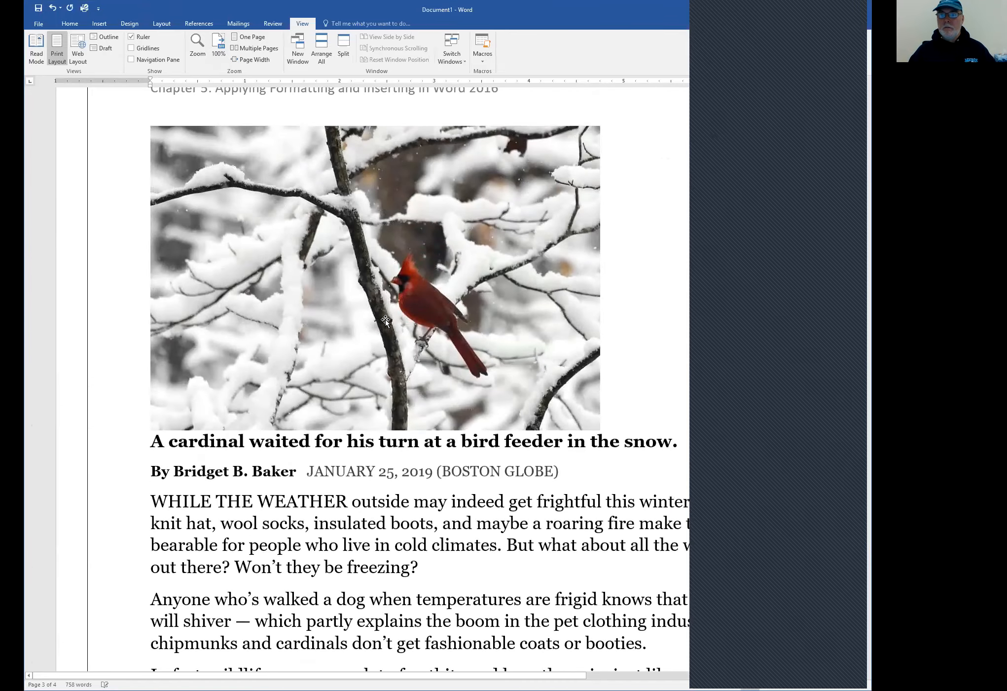
left_click(216, 53)
scroll(288, 315, "up", 6)
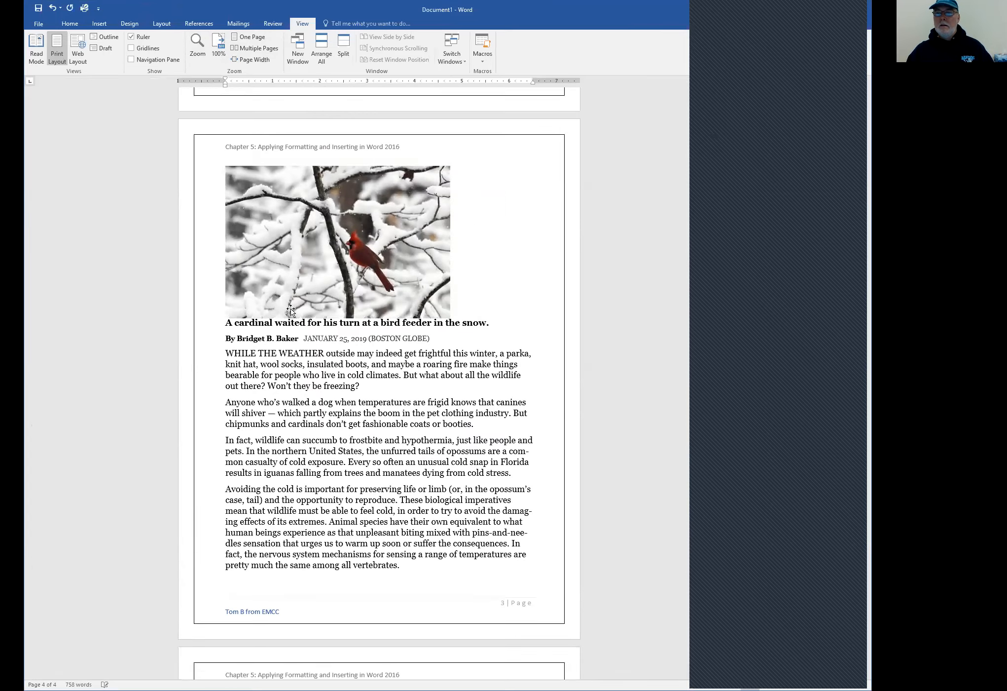
scroll(288, 314, "up", 6)
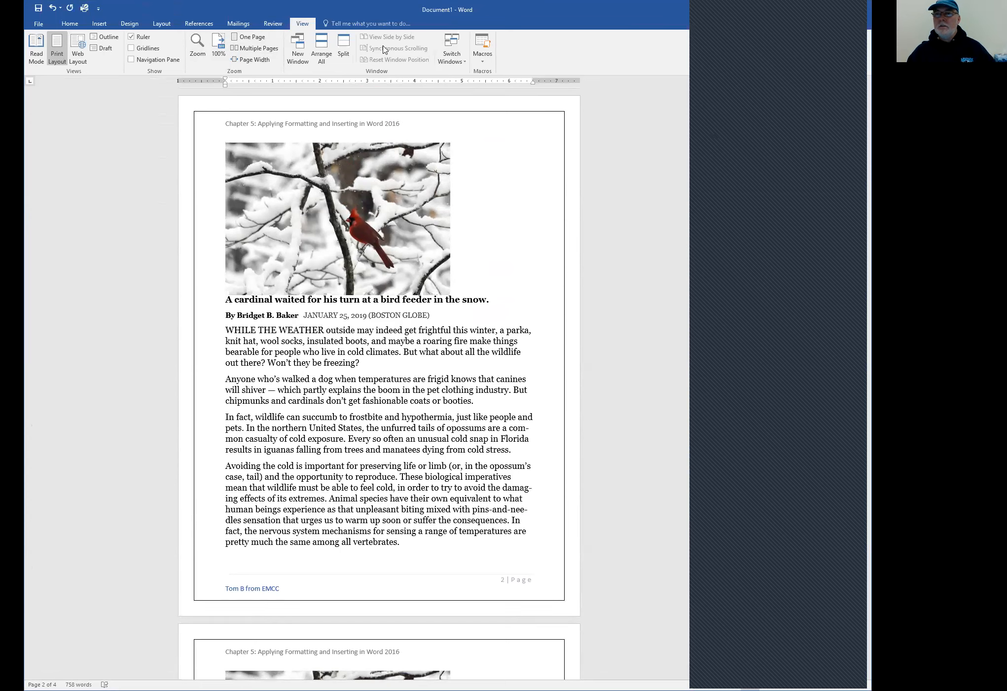
Look over the built-in equation gallery and the quick list of common symbols without inserting anything.
left_click(99, 23)
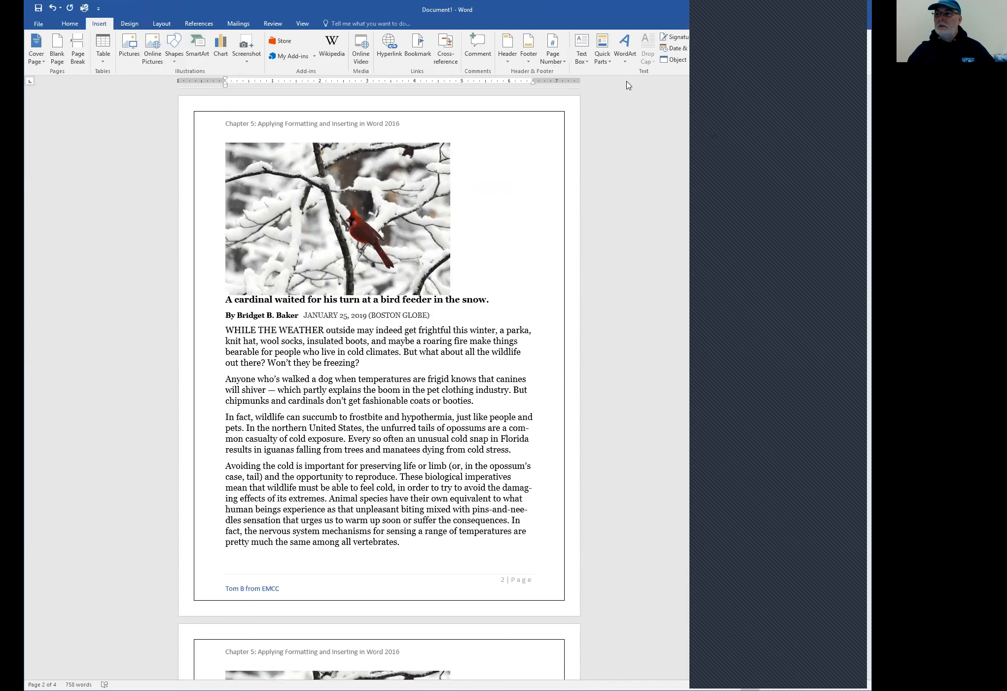
left_click(732, 60)
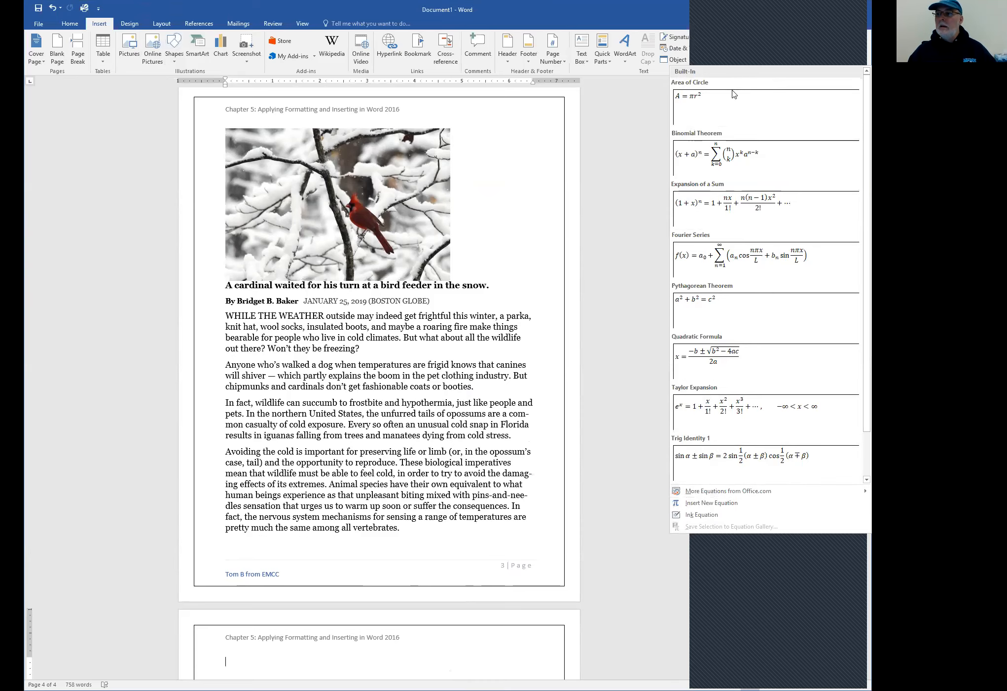
left_click(758, 51)
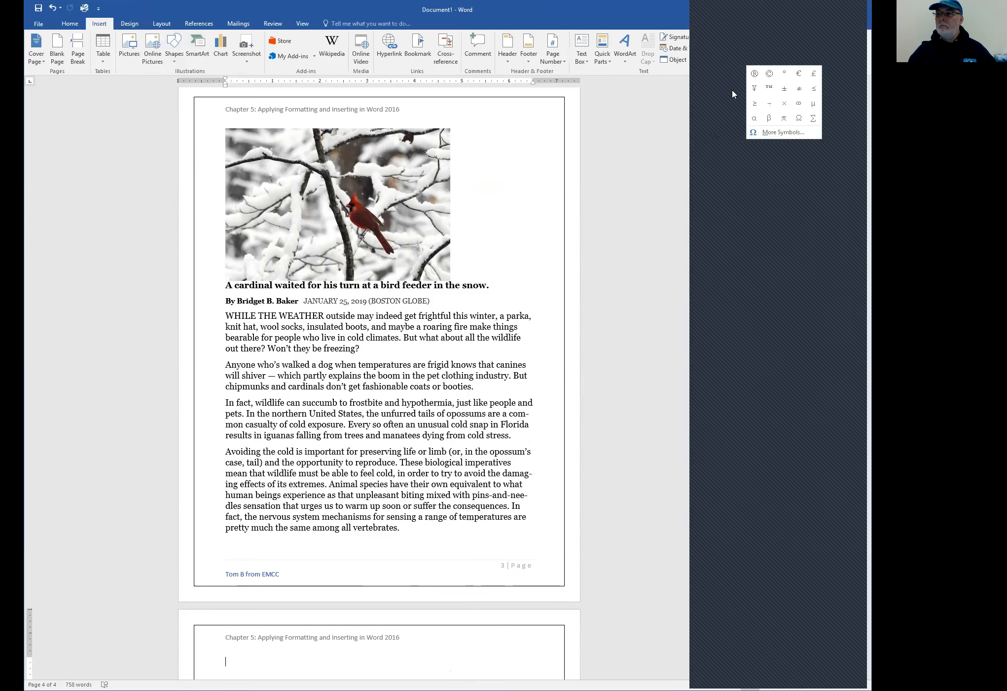
left_click(662, 173)
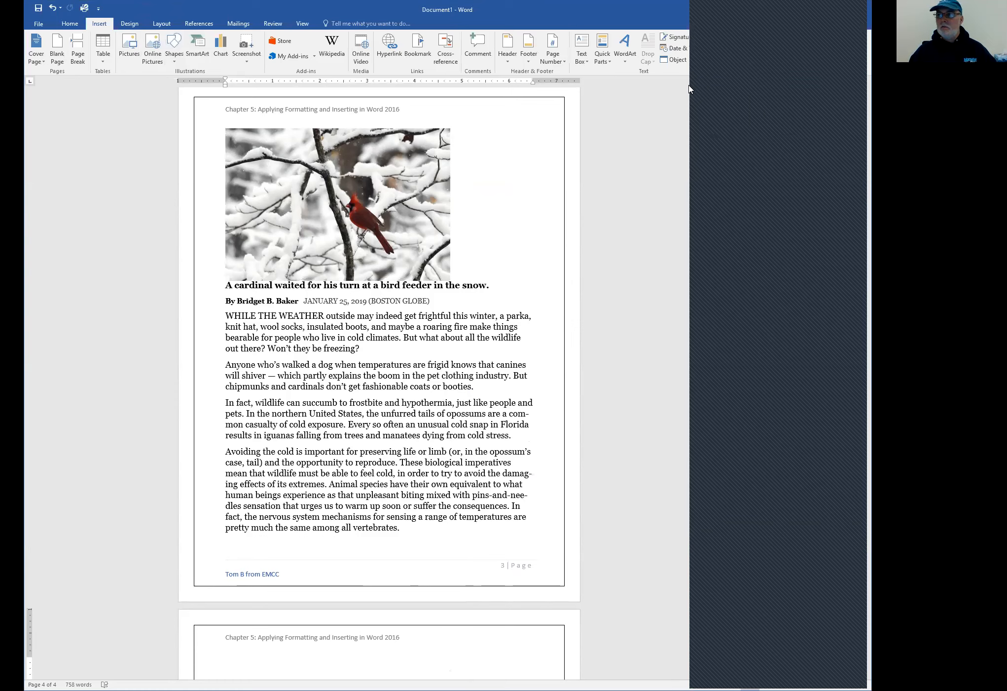
Examine the special characters and their shortcut keys in the Symbol dialog, and close it without inserting anything.
left_click(758, 55)
left_click(789, 136)
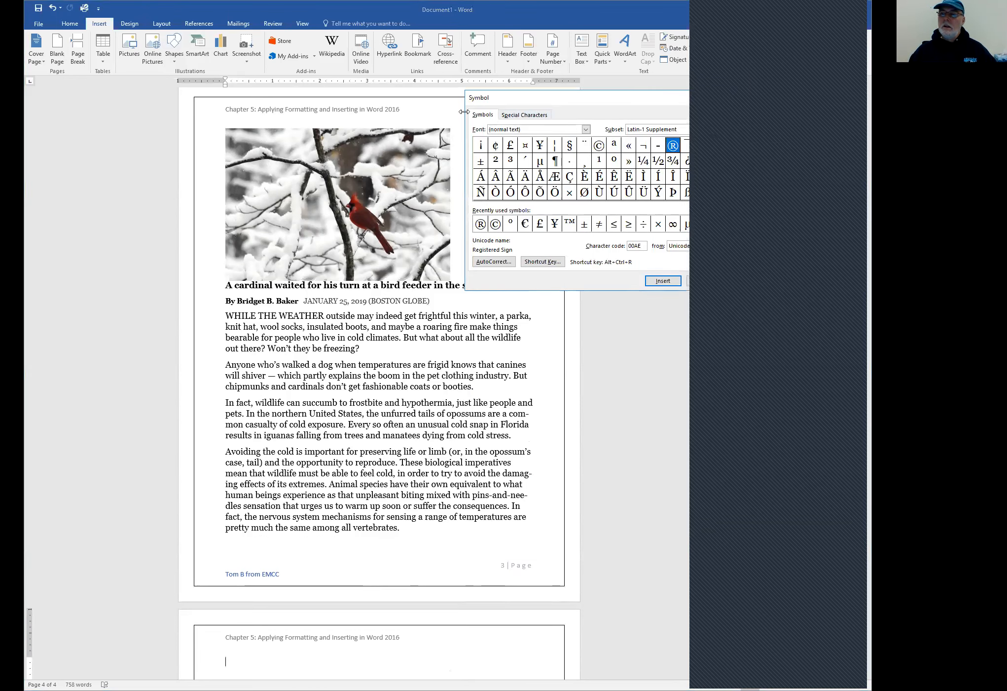
left_click(527, 116)
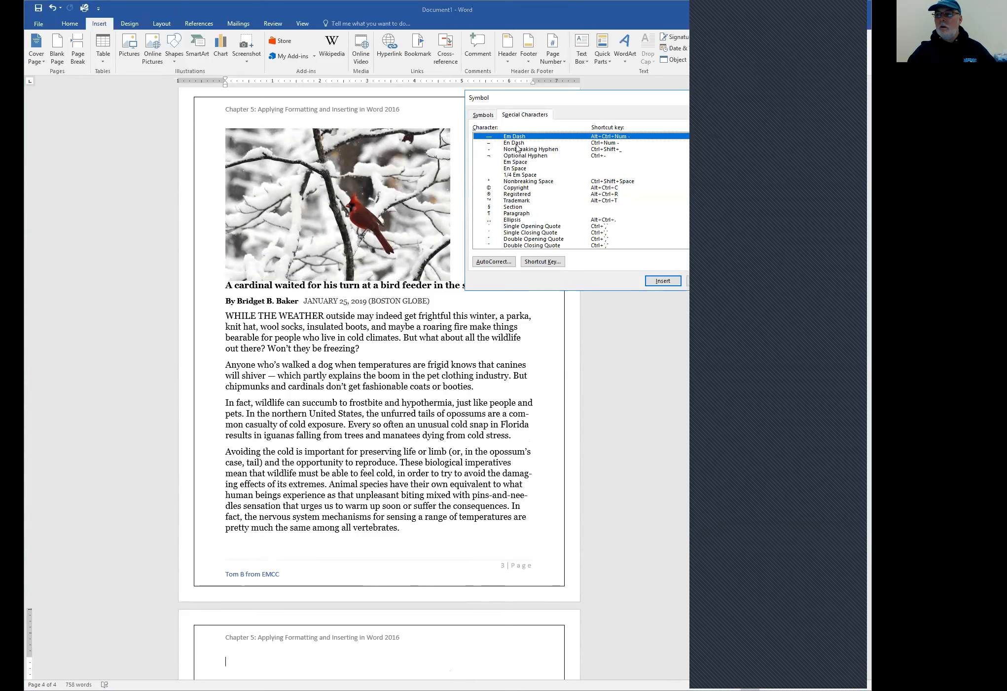
scroll(519, 197, "down", 1)
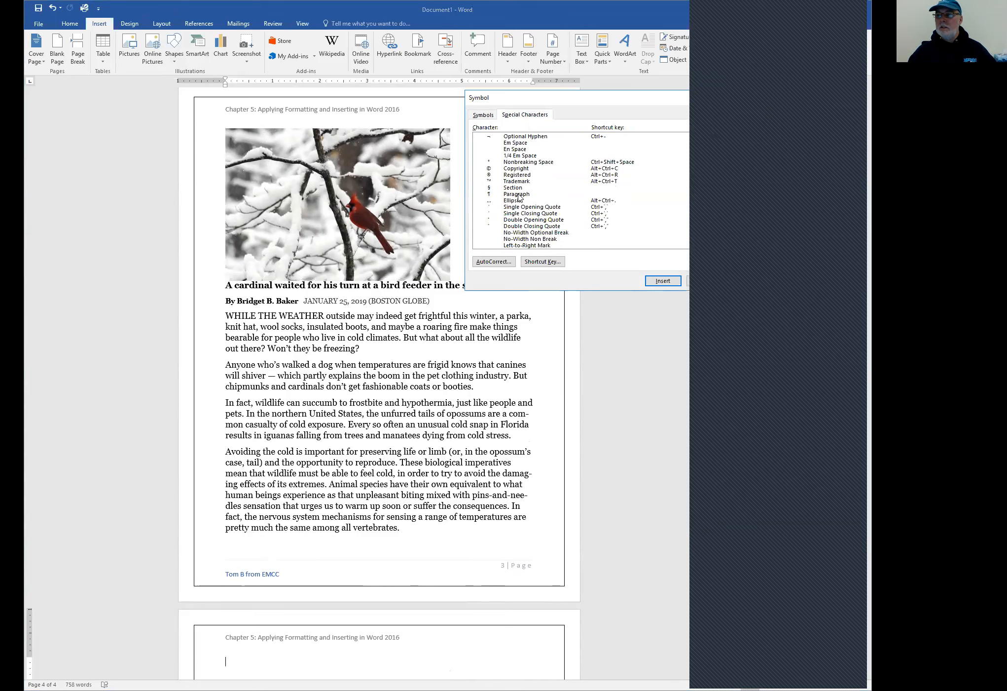
scroll(520, 205, "down", 2)
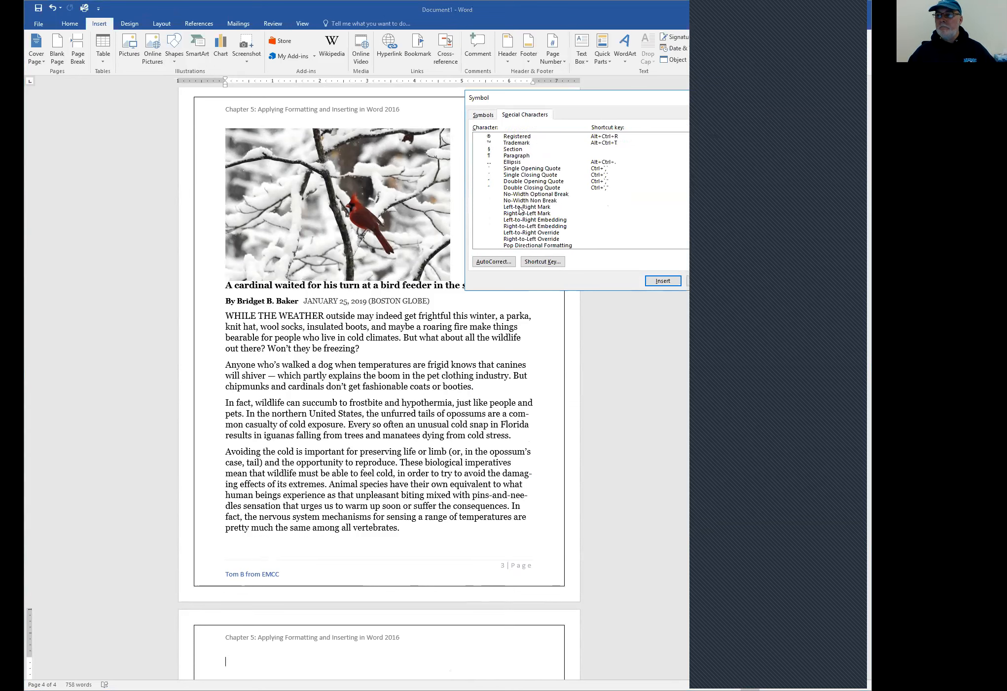
scroll(520, 209, "up", 3)
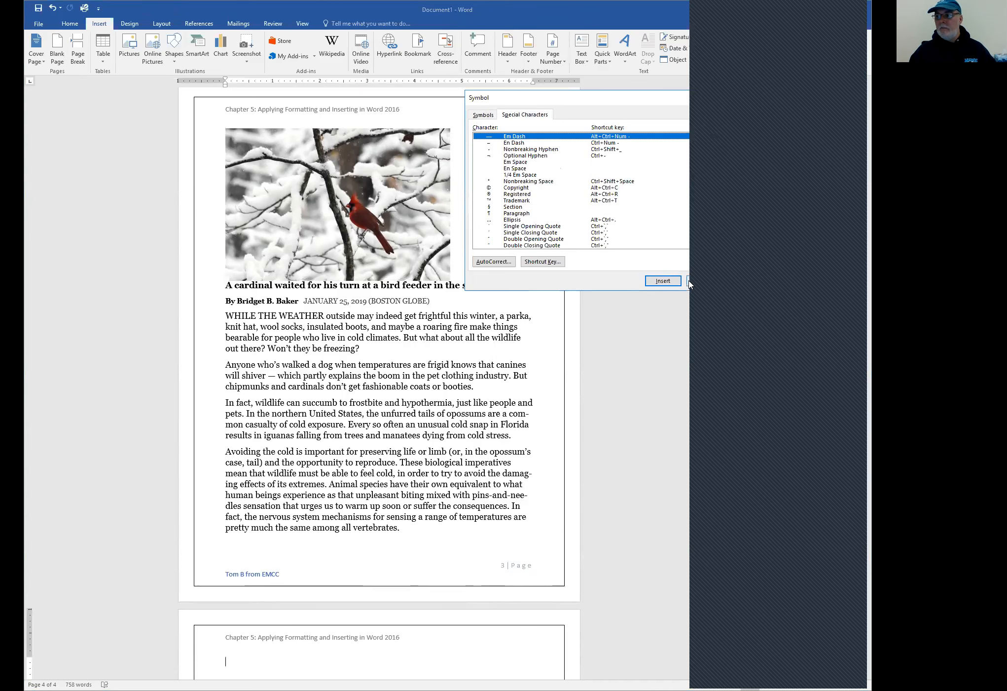
left_click(481, 115)
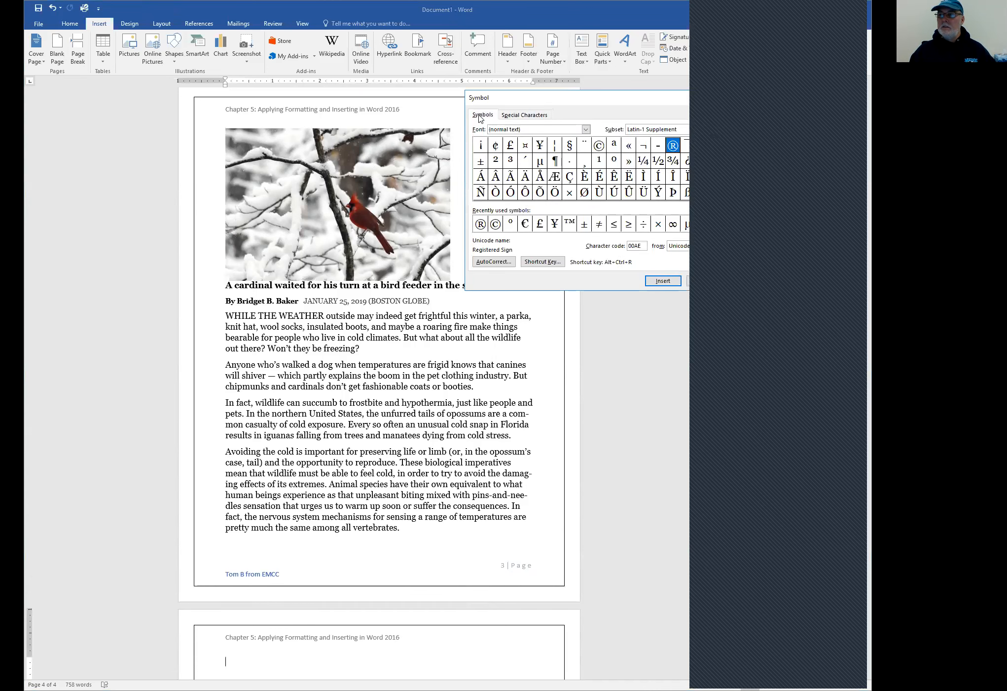
left_click(525, 117)
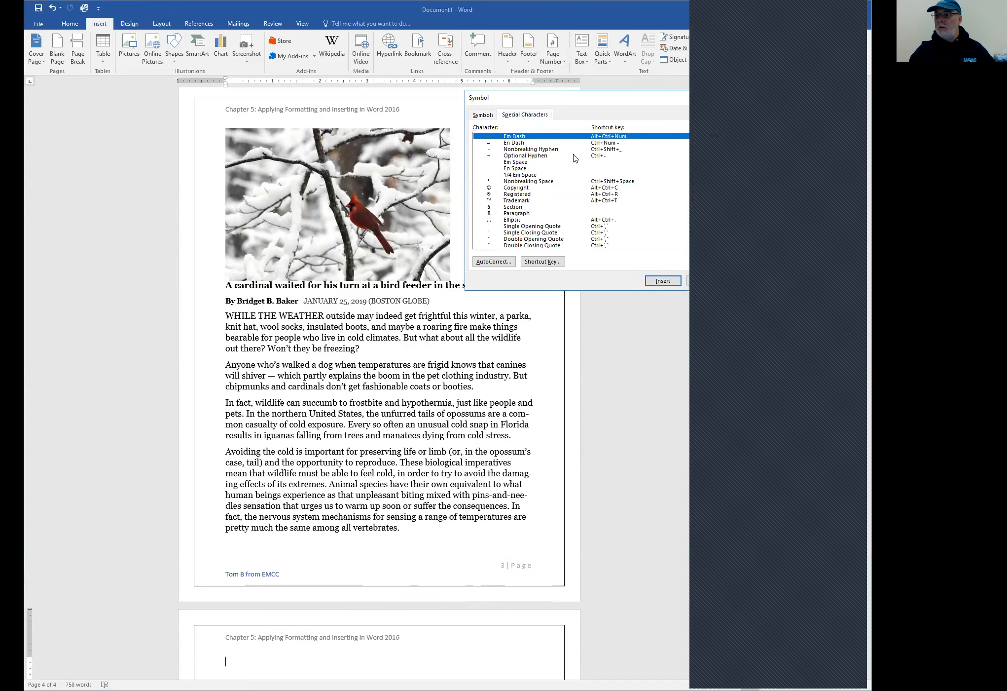
left_click(688, 280)
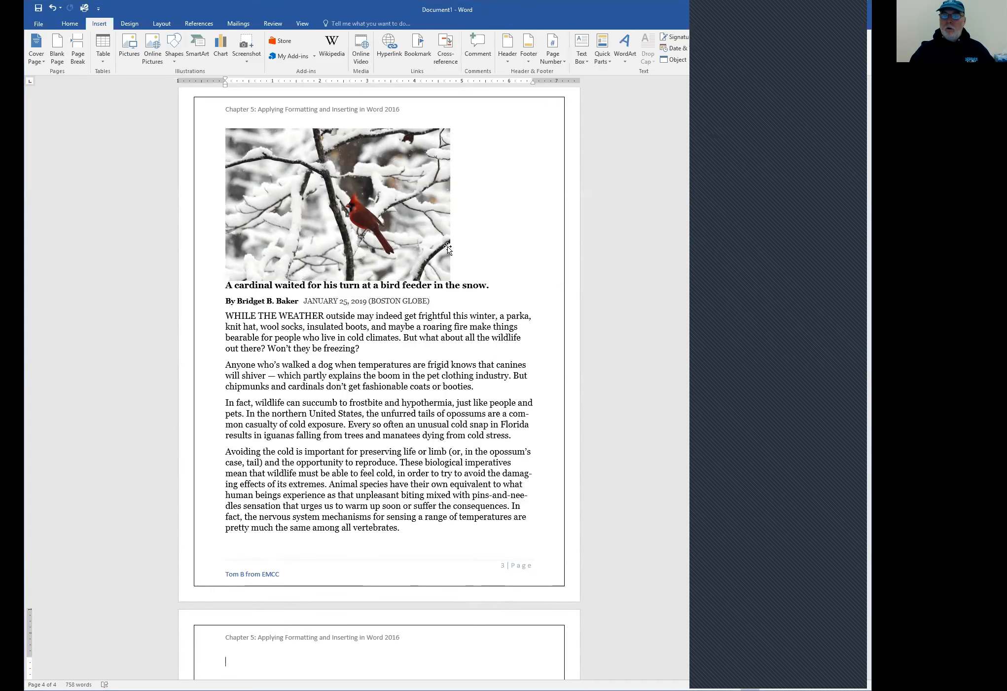
Insert the current date at the right end of the page header in the format "Sunday, January 27, 2019", and return to the body text.
scroll(448, 249, "up", 5)
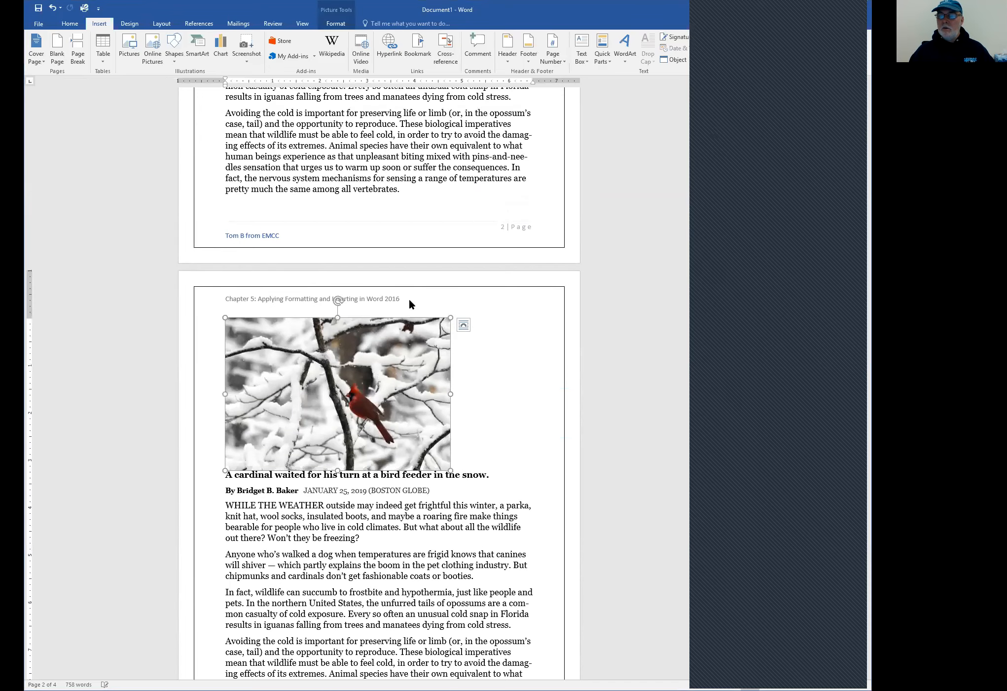
double_click(410, 299)
left_click(414, 300)
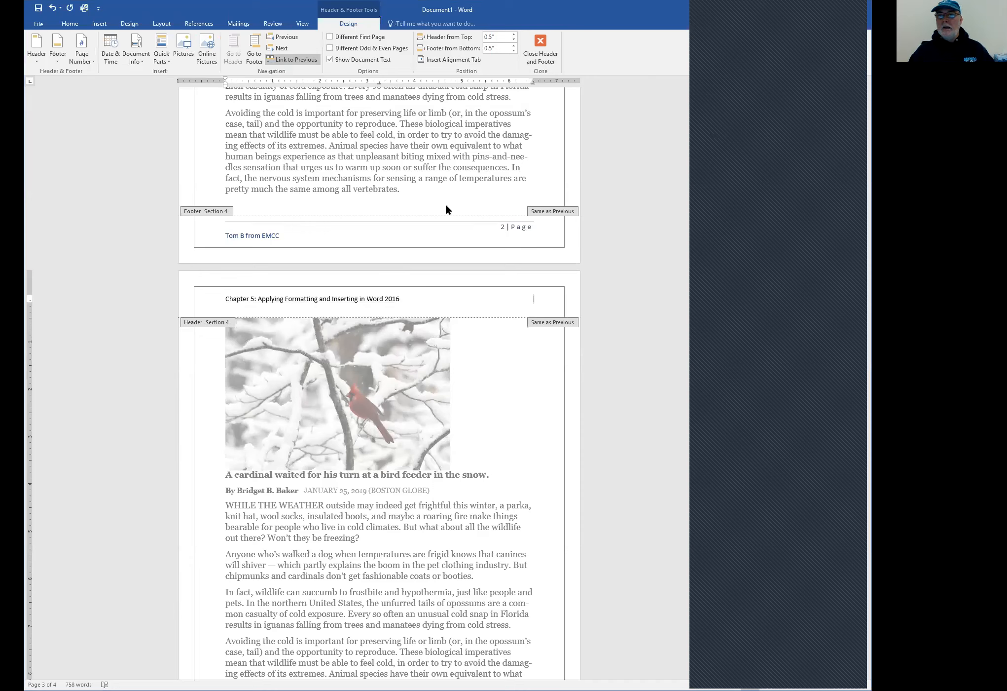
left_click(99, 25)
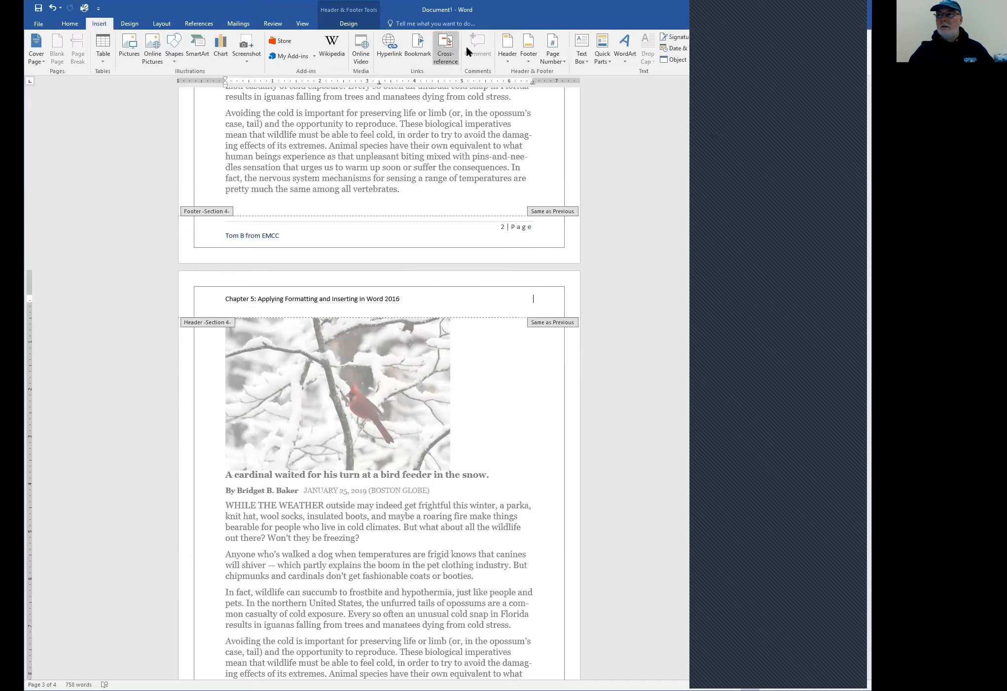
left_click(689, 51)
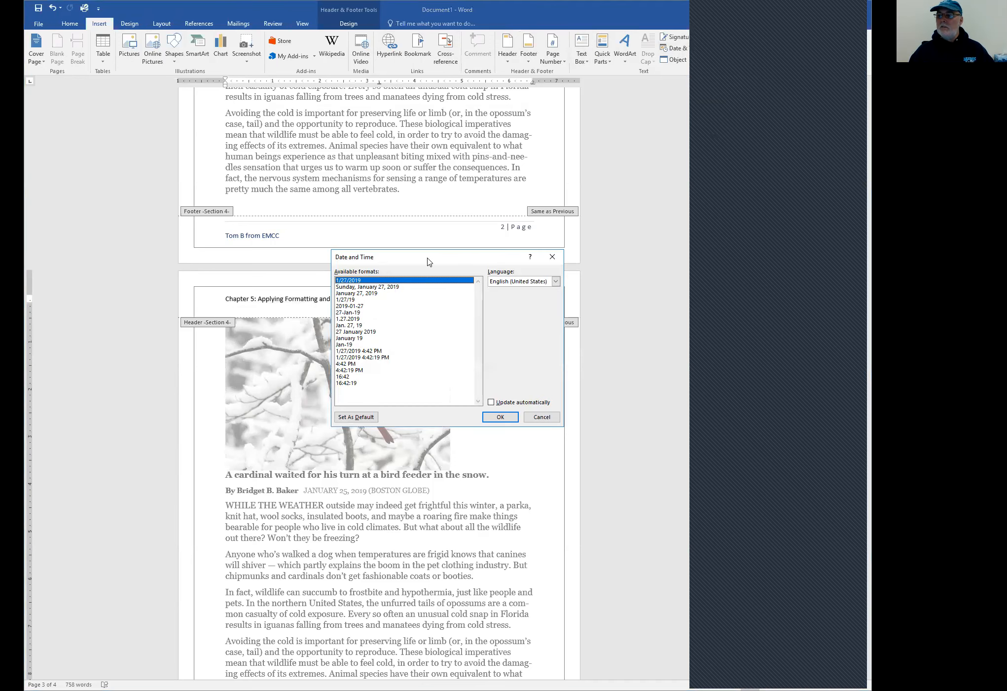
left_click_drag(428, 262, 592, 307)
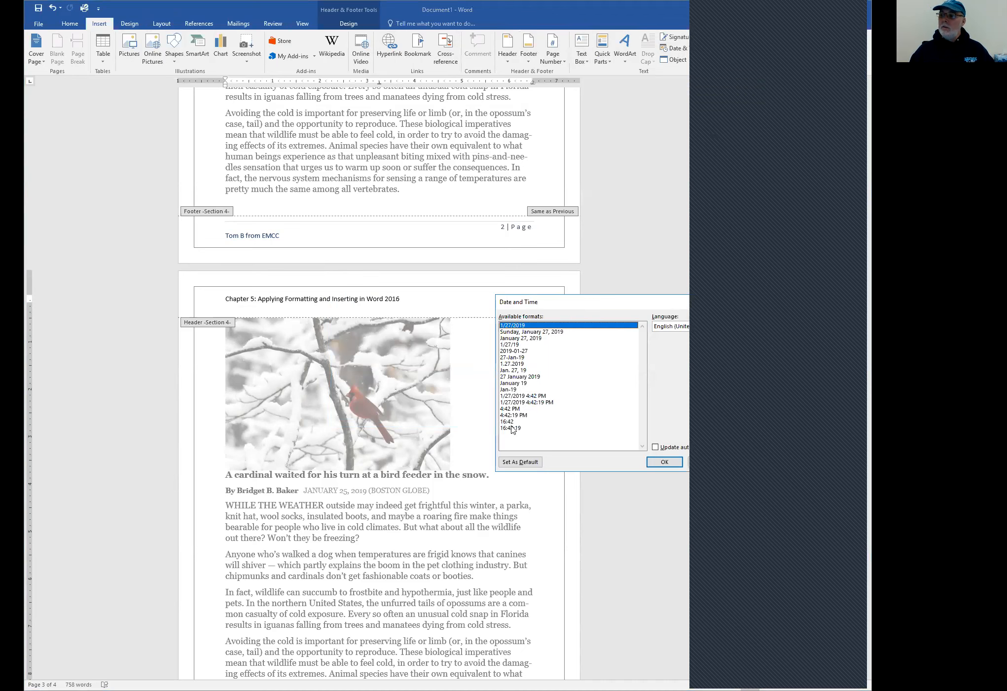
left_click(531, 331)
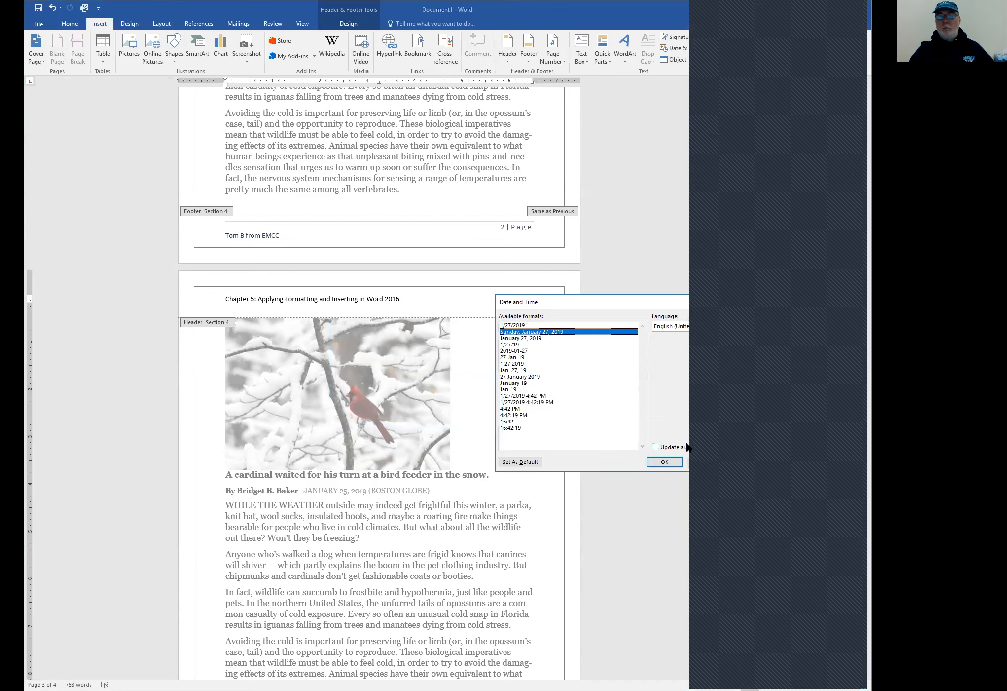
left_click(664, 462)
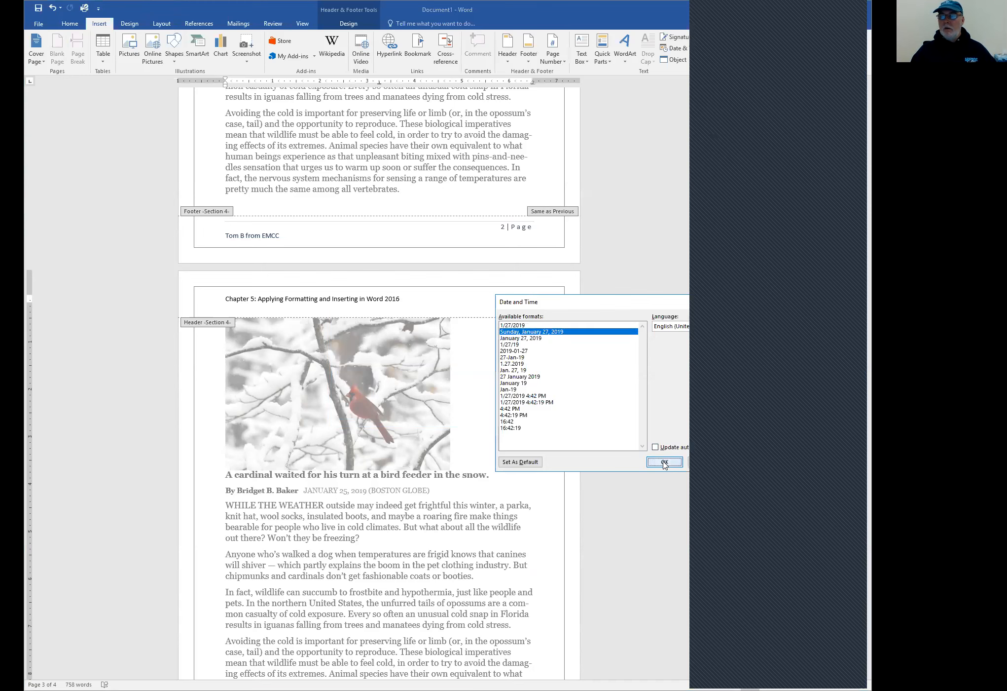
left_click_drag(458, 300, 535, 300)
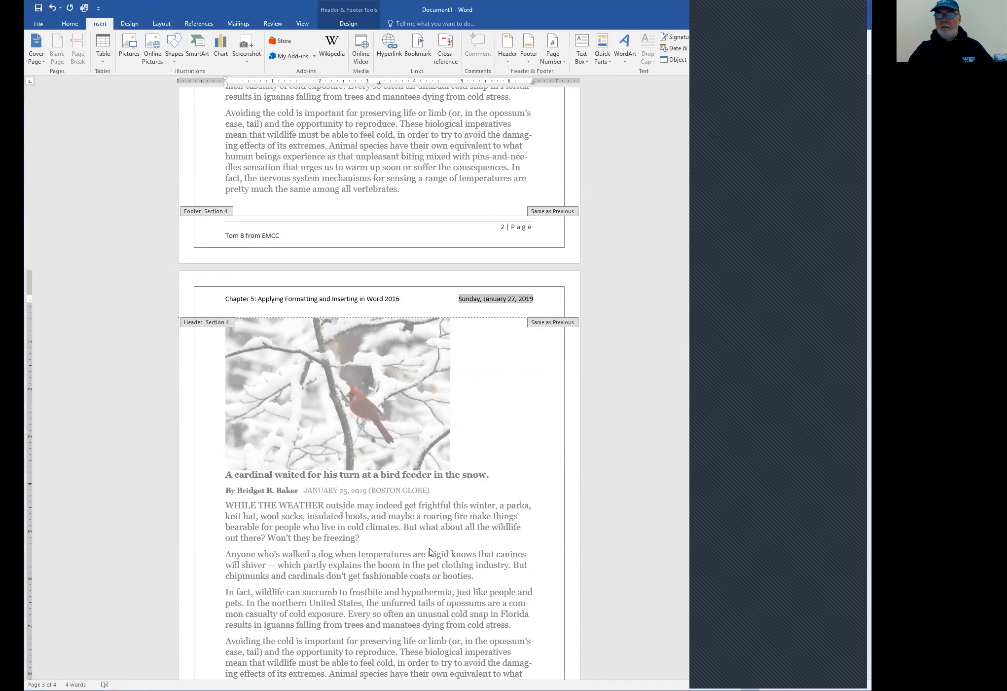
double_click(417, 539)
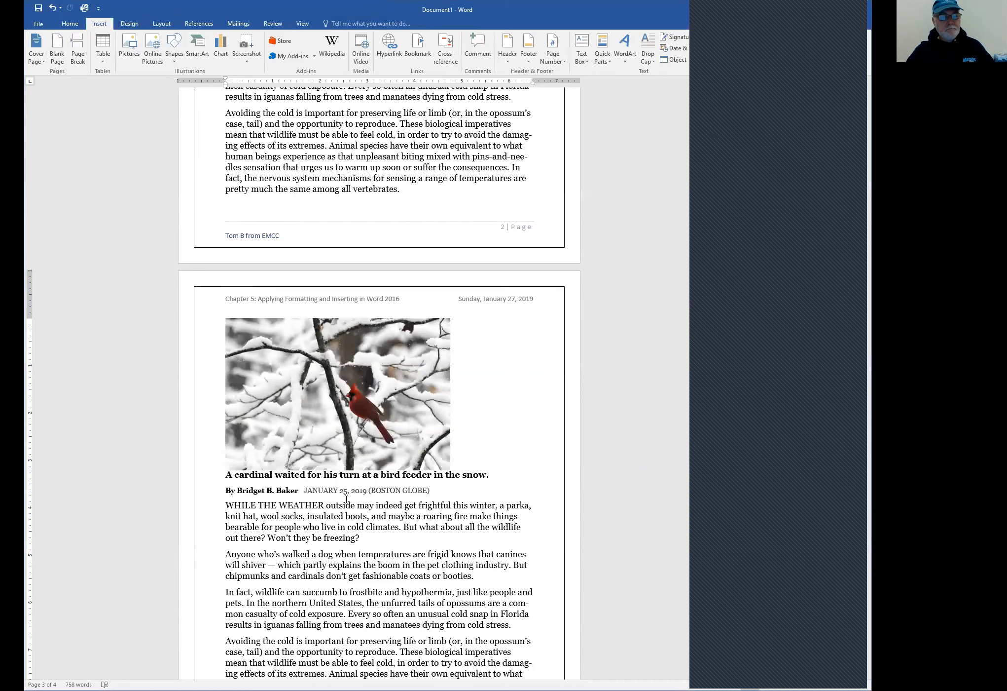
Insert a Simple Text Box with its placeholder quote on the empty fourth page.
scroll(347, 499, "down", 2)
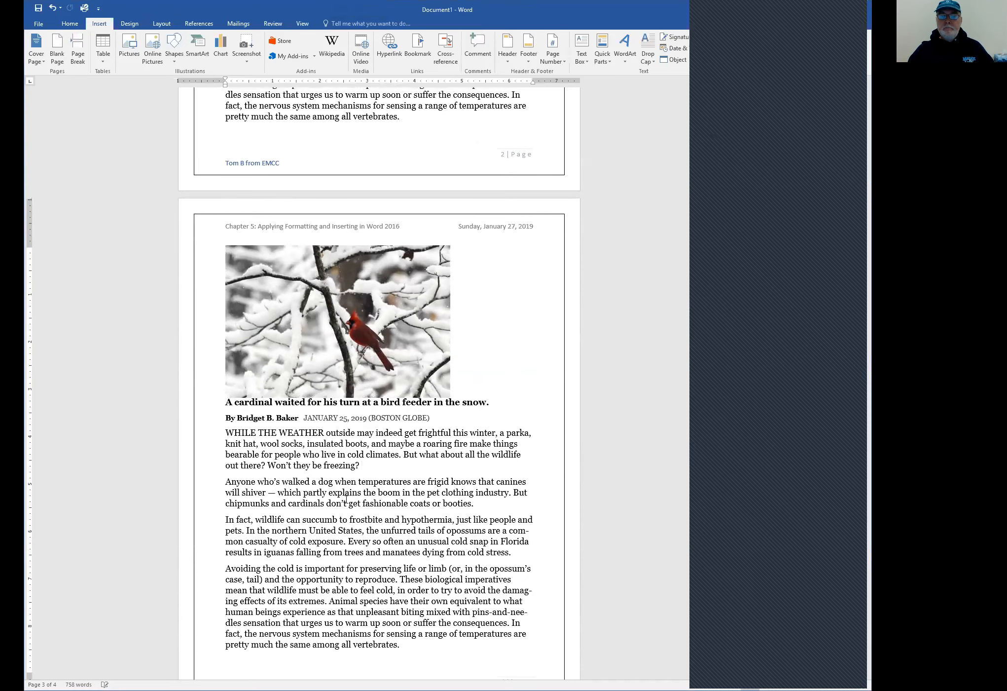
scroll(346, 499, "down", 2)
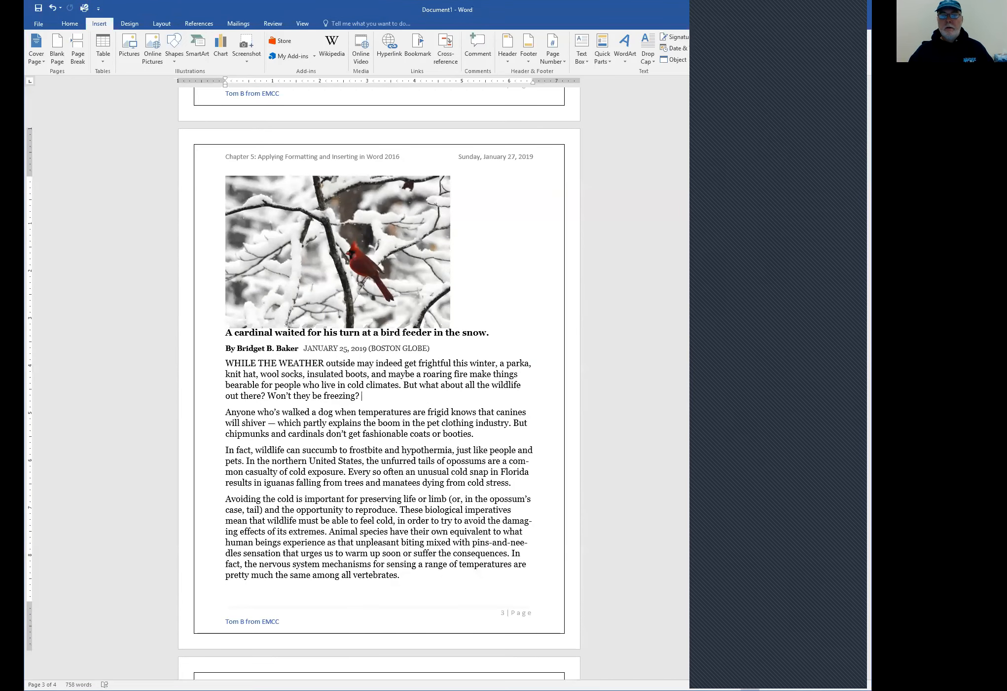
scroll(149, 348, "down", 9)
scroll(149, 348, "down", 4)
left_click(247, 252)
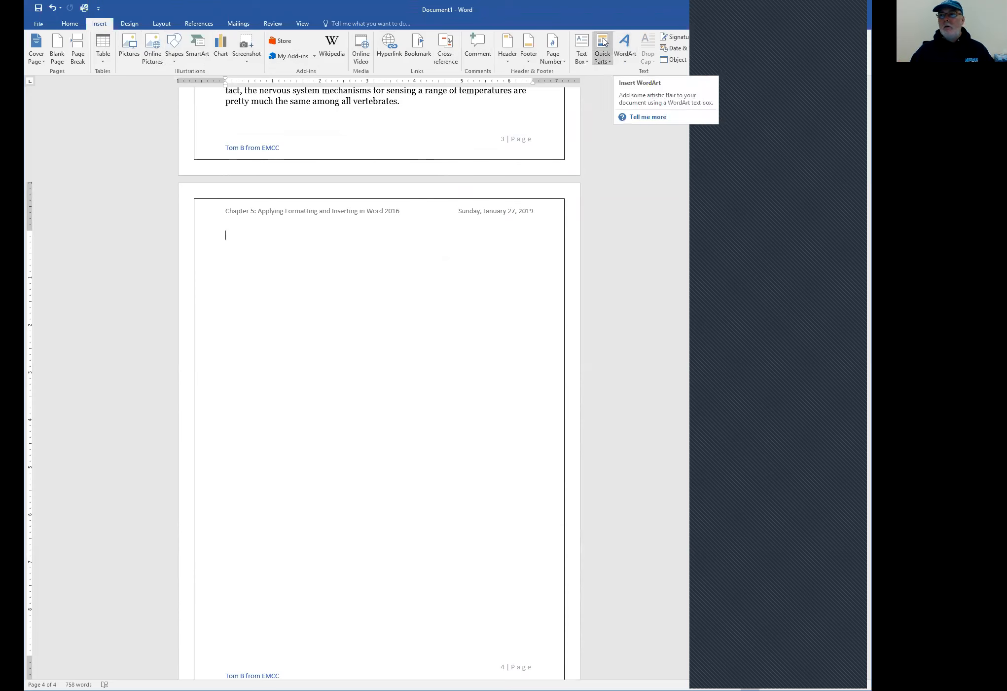
left_click(581, 52)
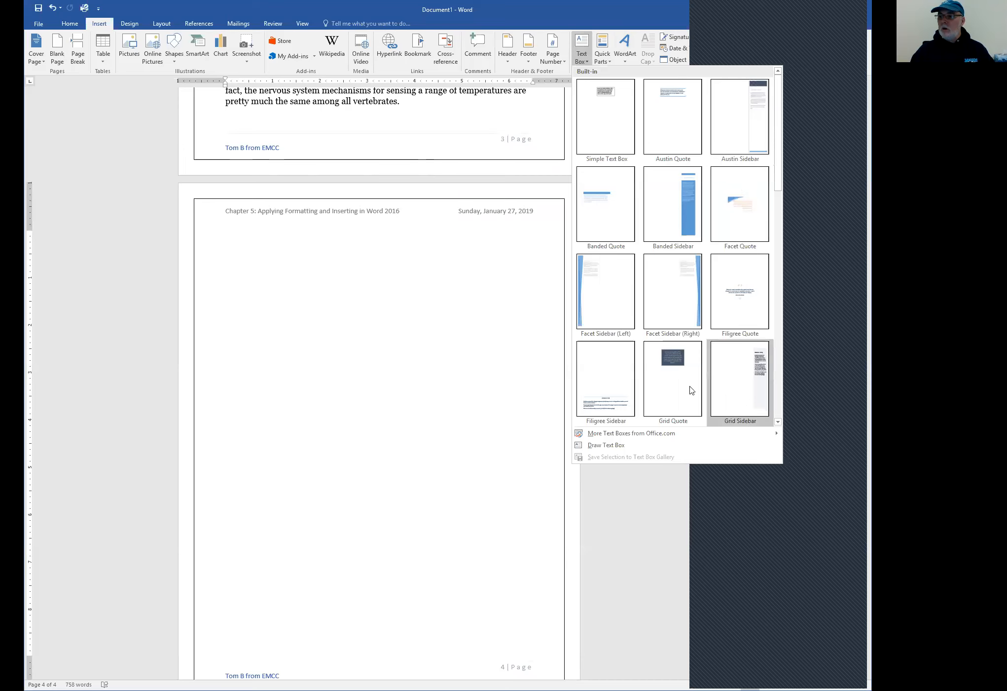
left_click(615, 128)
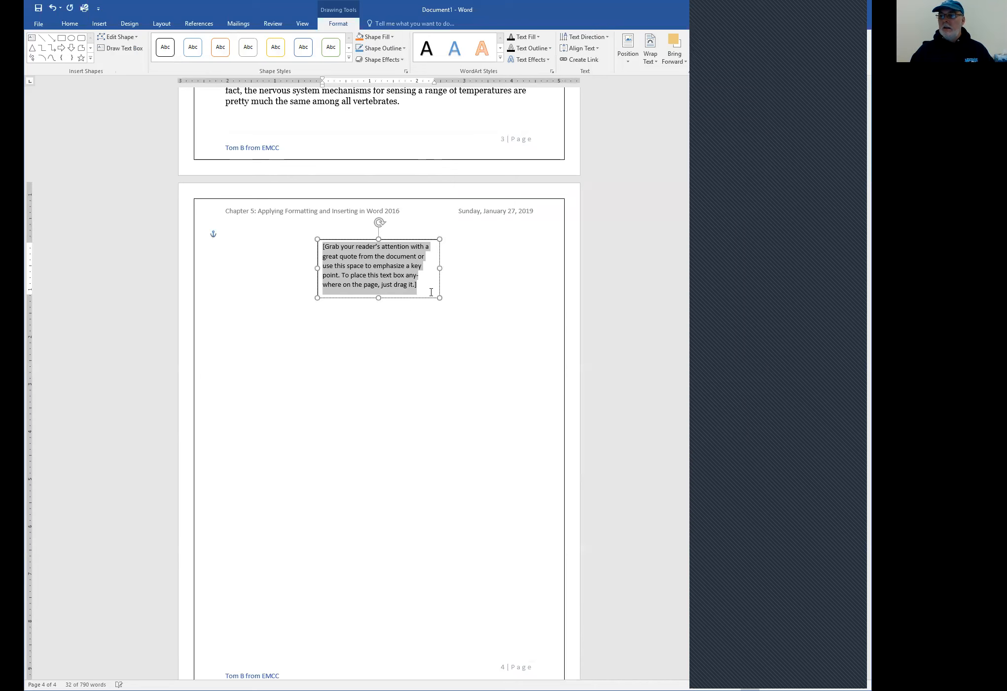
left_click(447, 292)
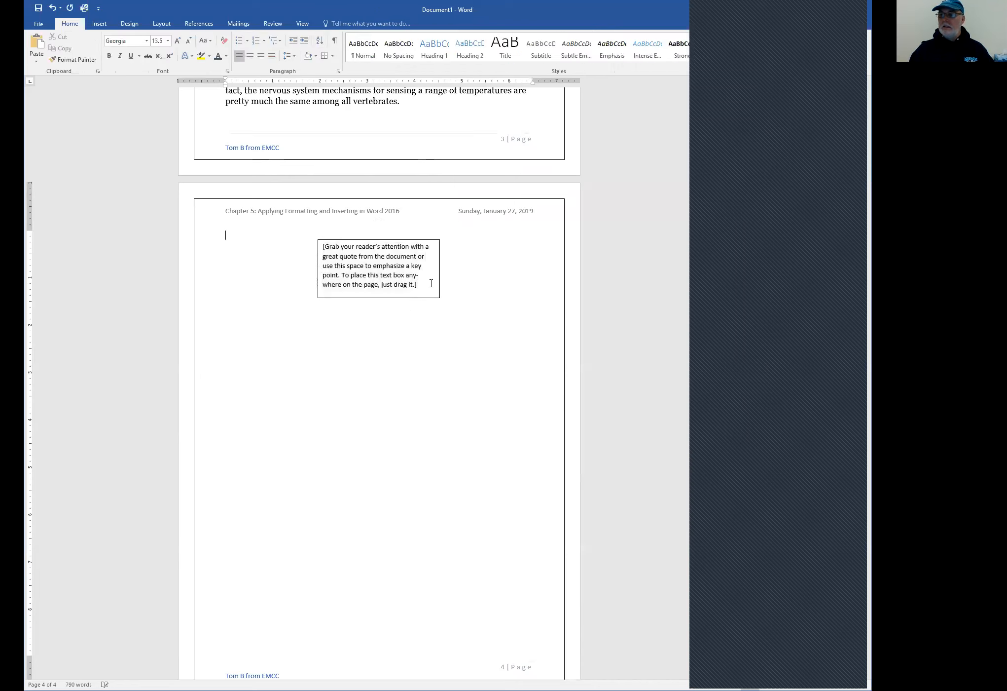
Enlarge the text box slightly from its lower-right corner and increase its font size to 14.
left_click(390, 272)
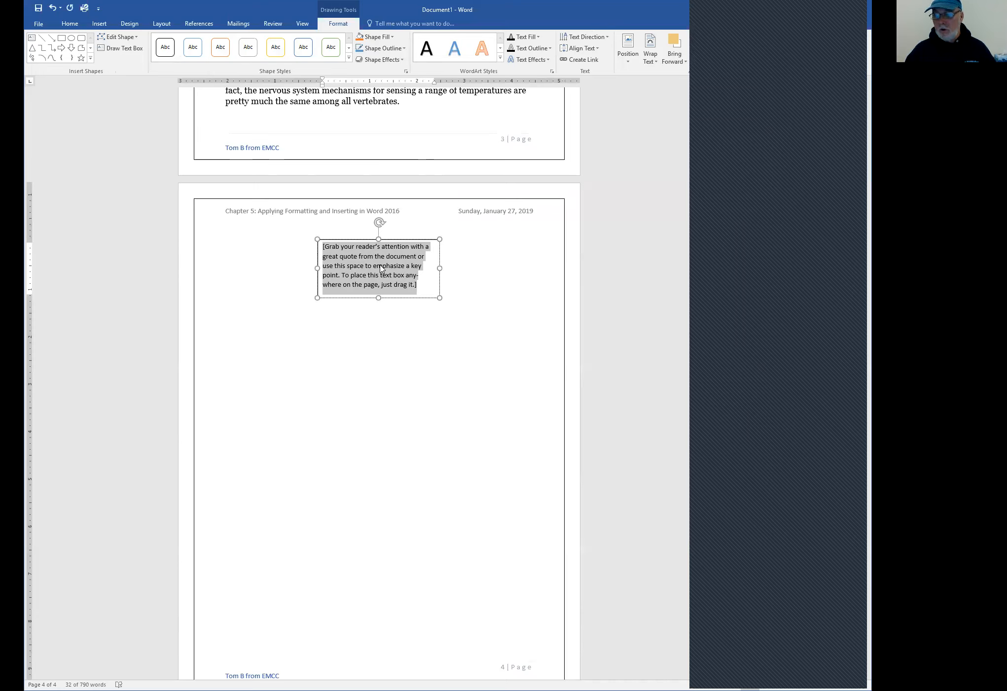
mouse_move(438, 298)
left_mouse_down()
mouse_move(486, 310)
mouse_move(488, 326)
mouse_move(471, 284)
mouse_move(436, 268)
mouse_move(454, 304)
left_mouse_up()
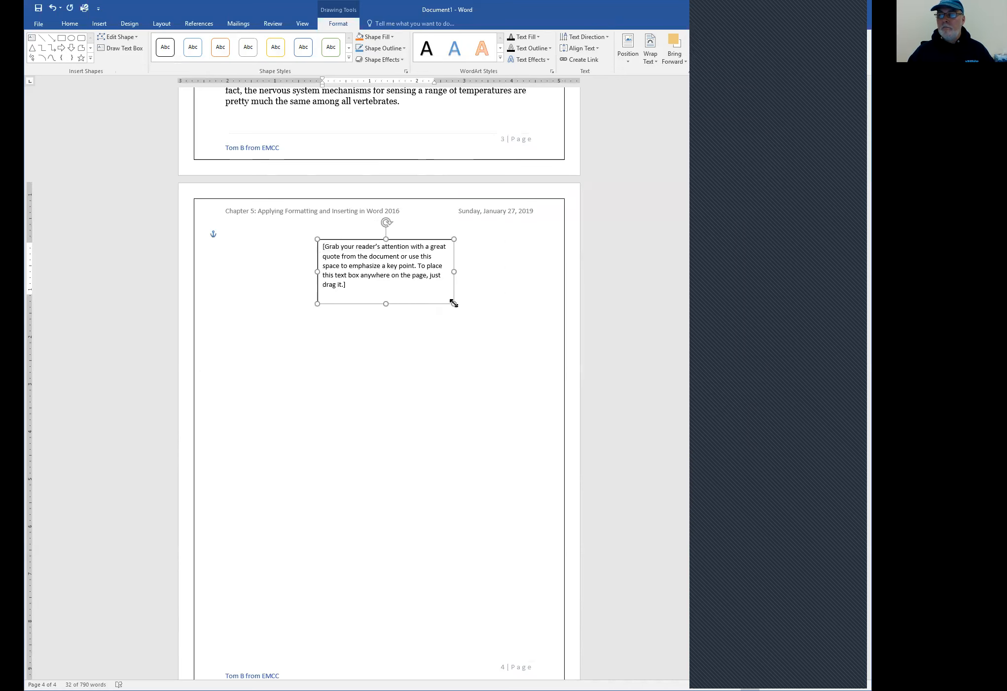
left_click(68, 26)
left_click(178, 41)
left_click(178, 40)
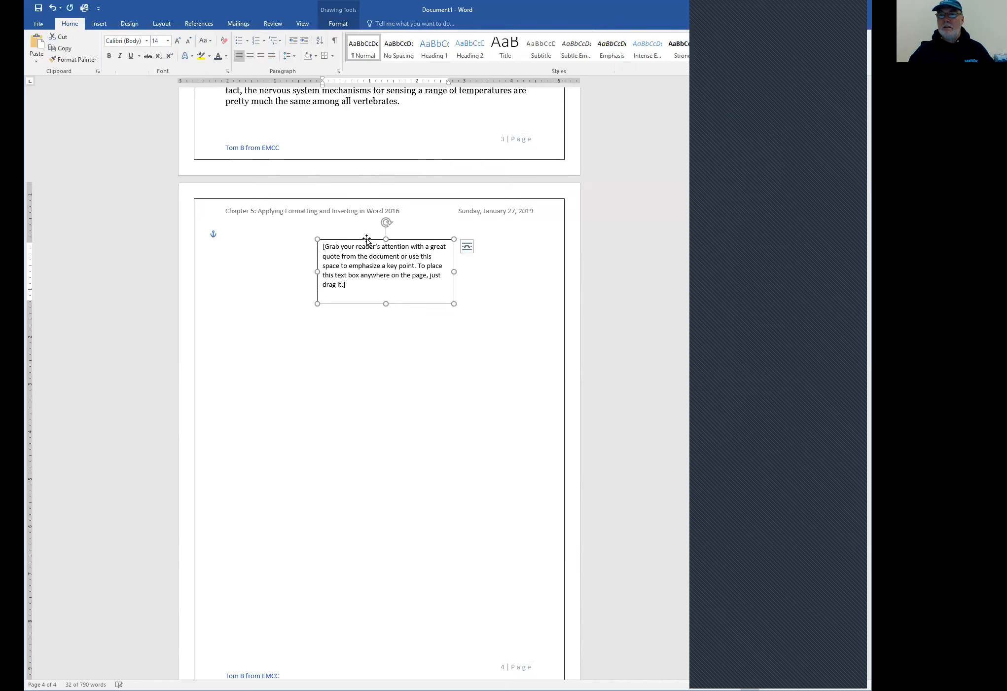
Replace the text box's placeholder quote with "Hello World".
left_click(177, 41)
left_click(331, 249)
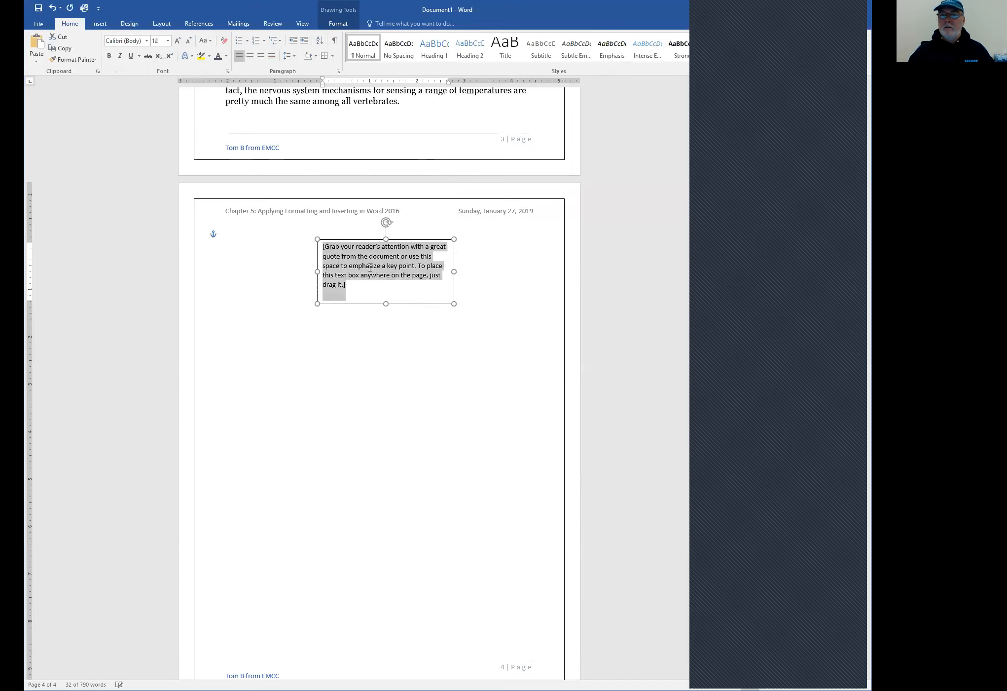
type("Hello World")
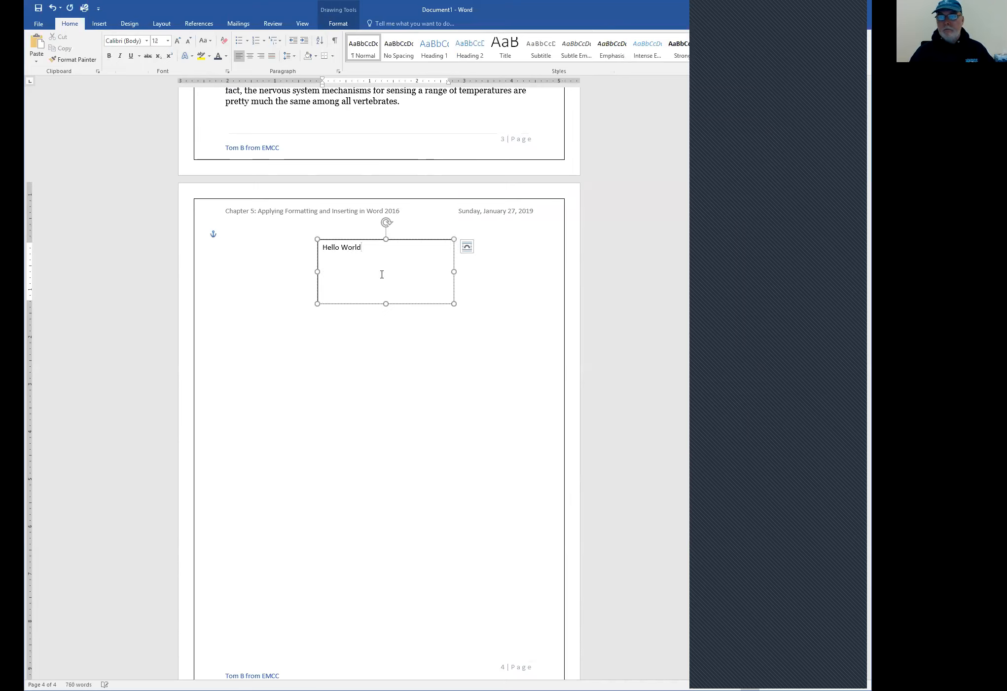
Increase the "Hello World" text to font size 20 and centre it horizontally in the text box.
key("ctrl+a")
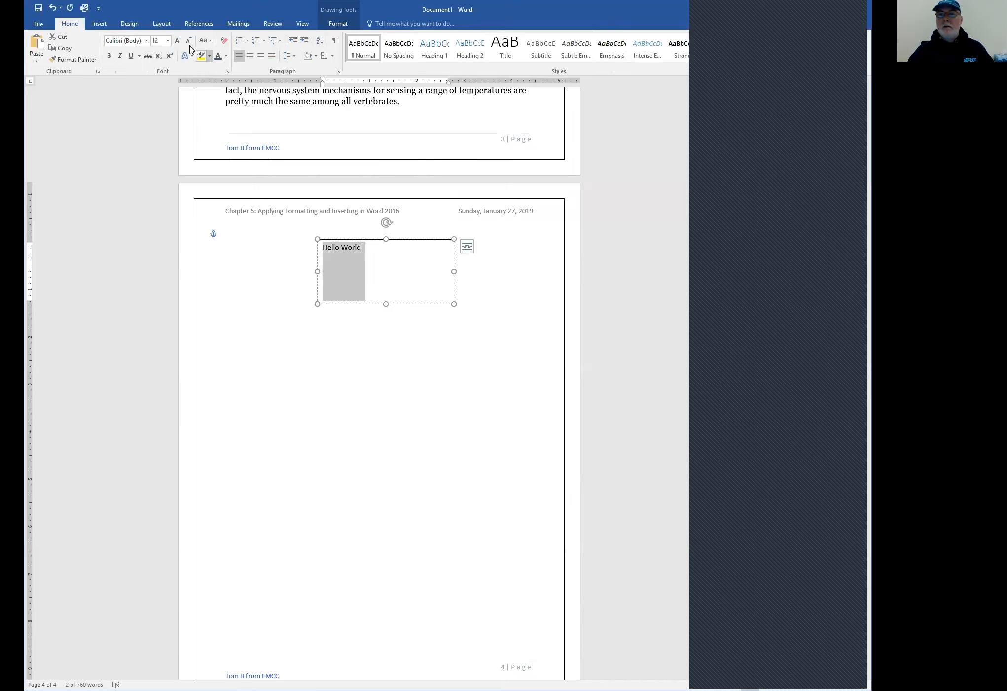
left_click(177, 41)
left_click(178, 40)
left_click(178, 41)
left_click(178, 40)
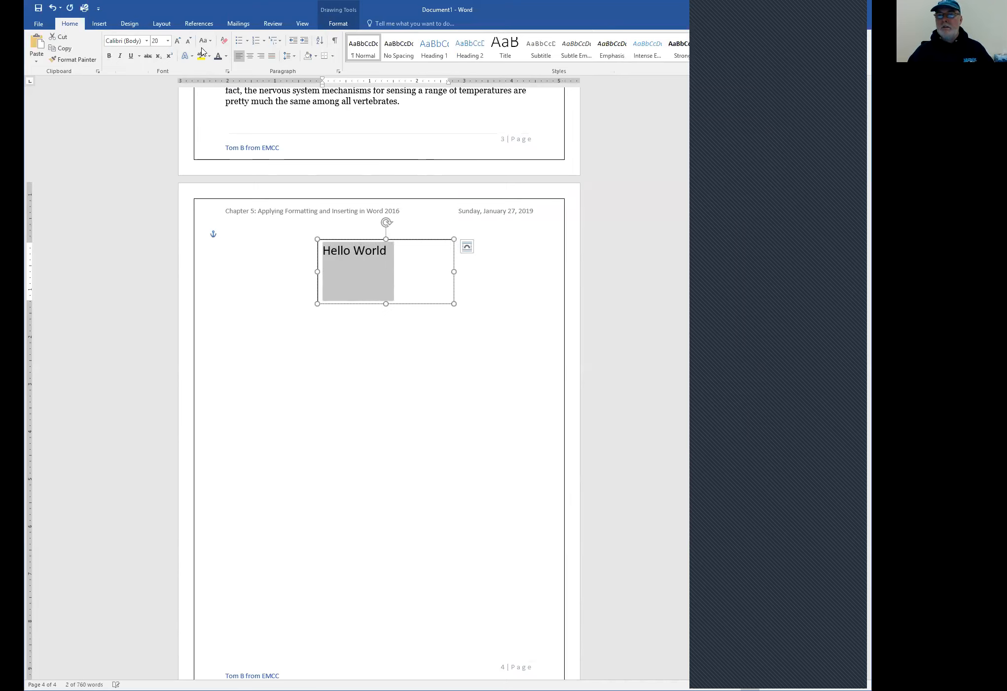
left_click(251, 56)
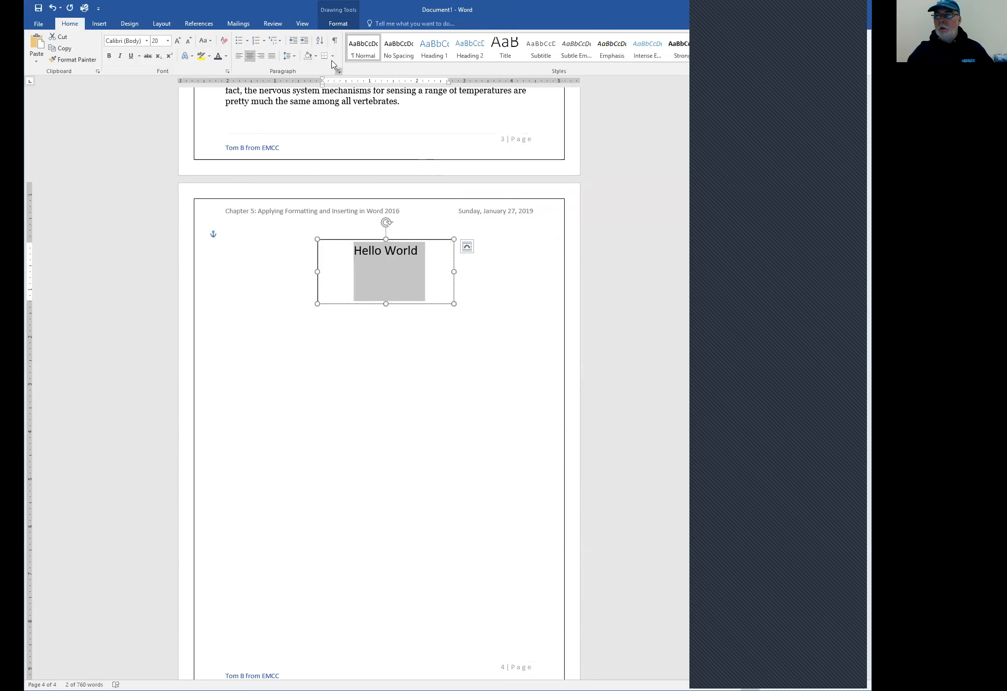
Colour the "Hello World" text in the darkest orange theme shade and make it bold.
left_click(226, 57)
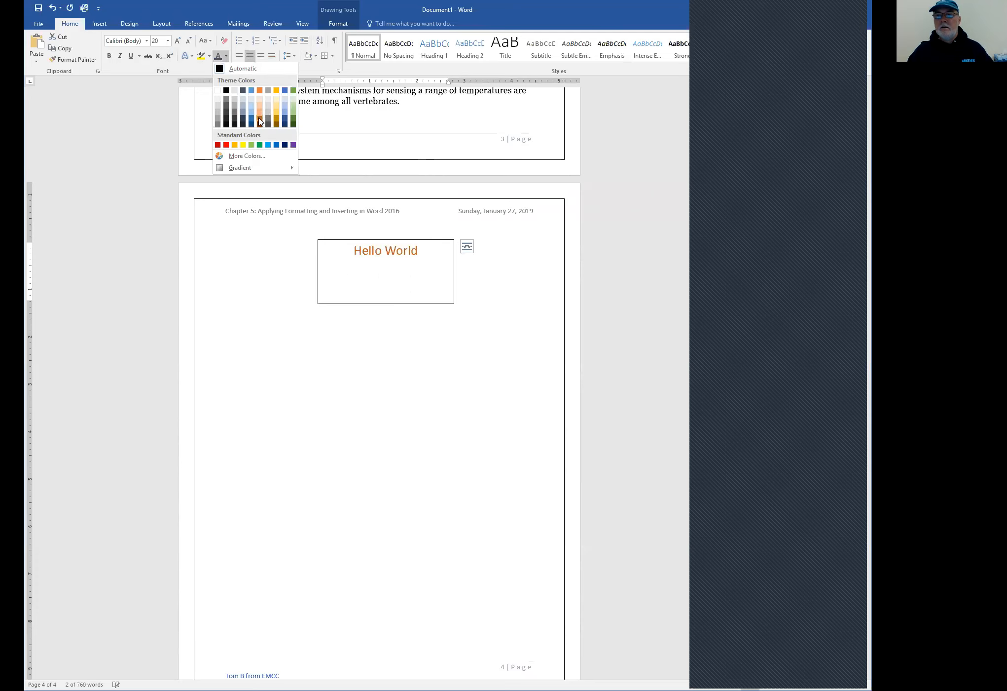
left_click(260, 125)
left_click(109, 55)
Reduce the text box's height from its lower edge so that it fits the single line of text.
left_click(371, 321)
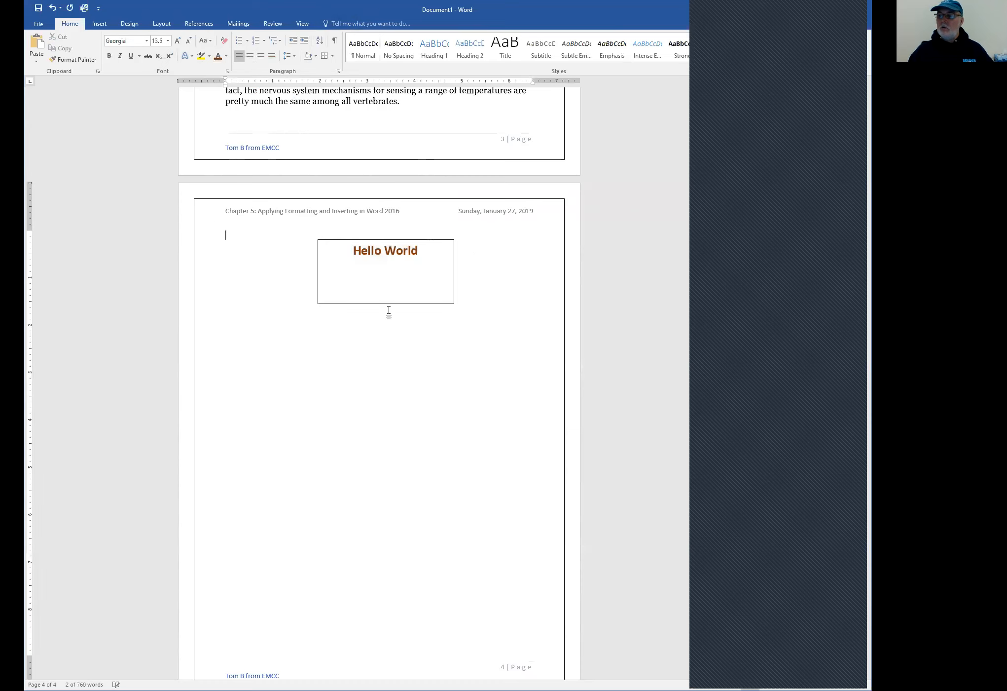
left_click(383, 290)
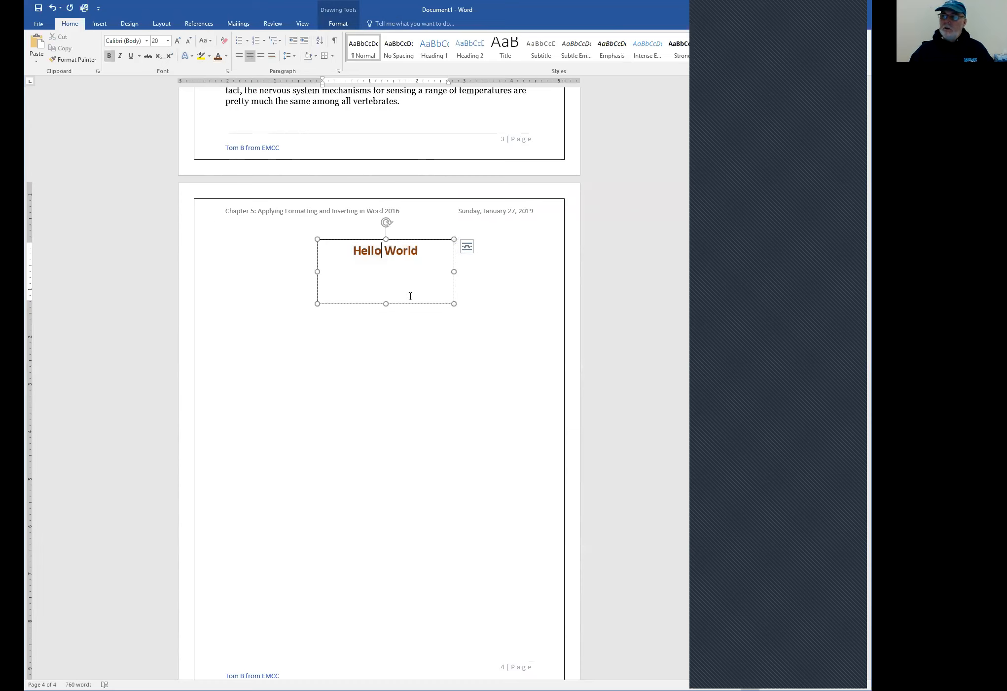
left_click_drag(386, 303, 381, 267)
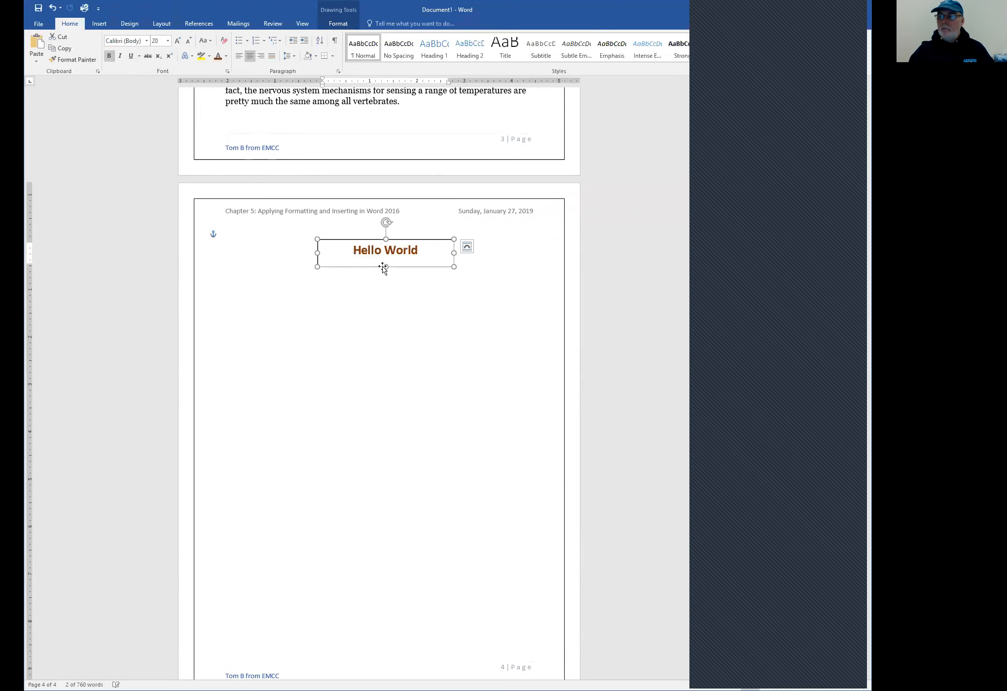
Try out rotating the text box counterclockwise until it stands vertical, and rotate it back to horizontal.
left_click_drag(387, 223, 390, 183)
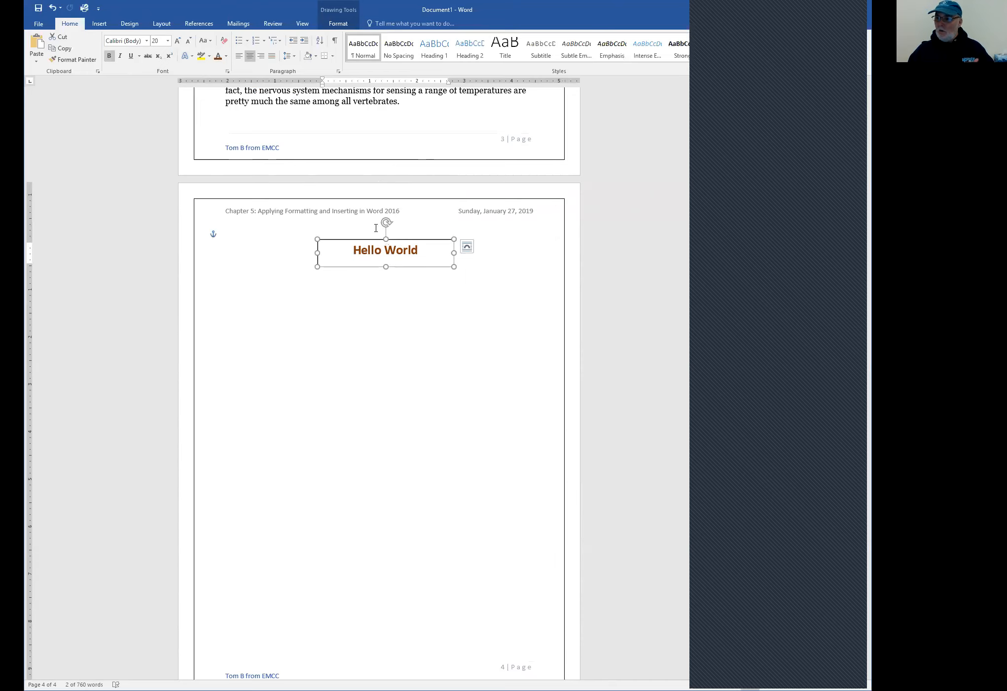
left_click_drag(384, 223, 377, 245)
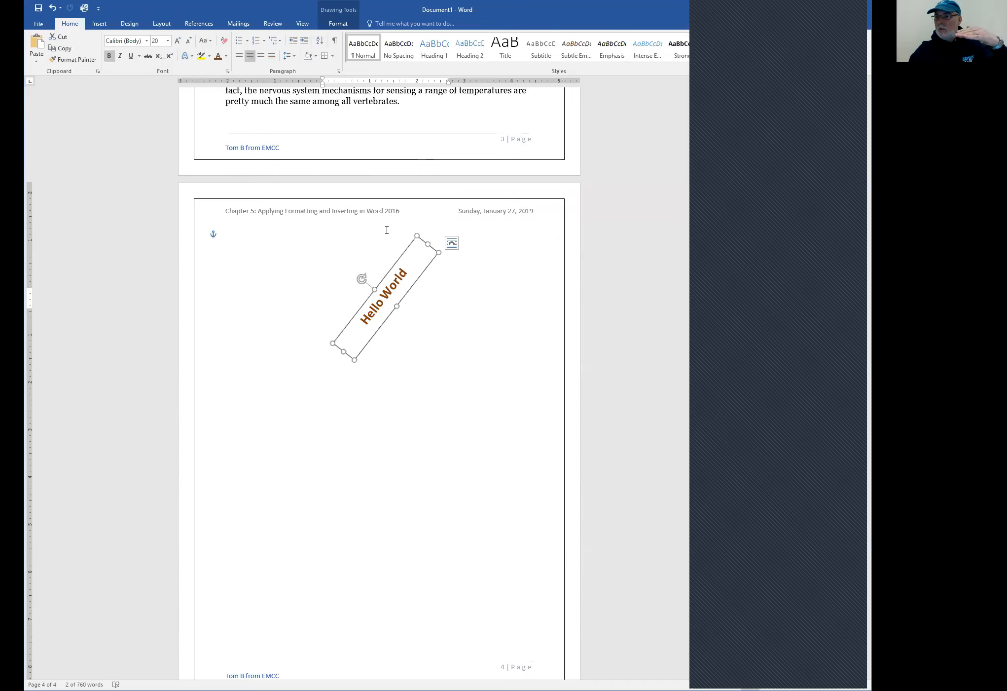
mouse_move(362, 282)
left_mouse_down()
mouse_move(367, 250)
mouse_move(380, 238)
mouse_move(389, 245)
mouse_move(356, 308)
mouse_move(367, 298)
left_mouse_up()
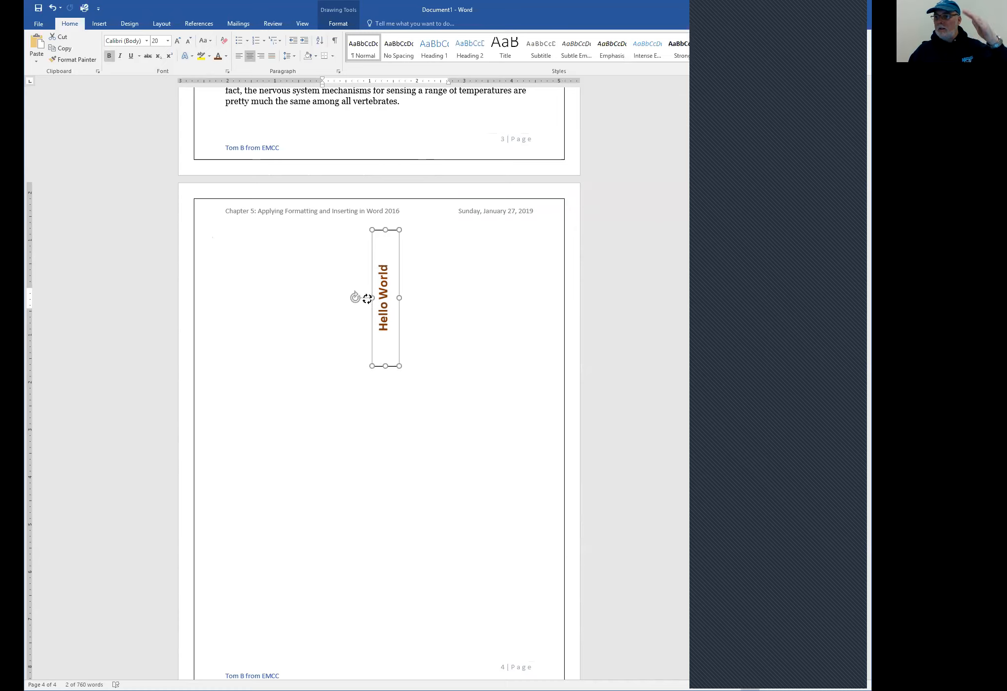
left_click_drag(367, 299, 384, 271)
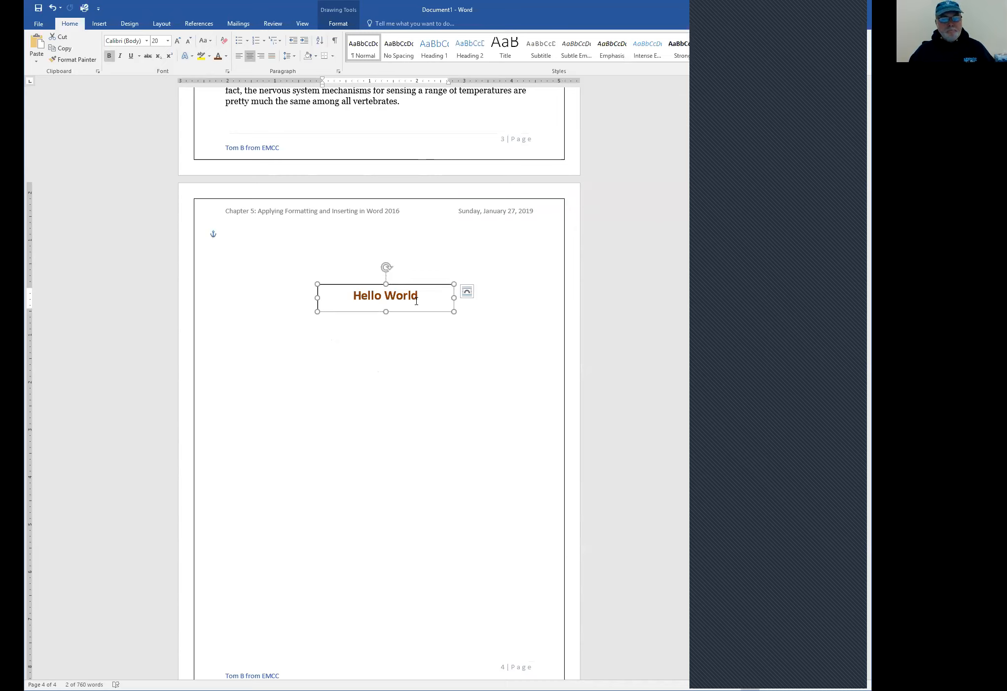
Check the text box's layout options, and move the box into the middle of the last paragraph on page 3.
left_click(467, 292)
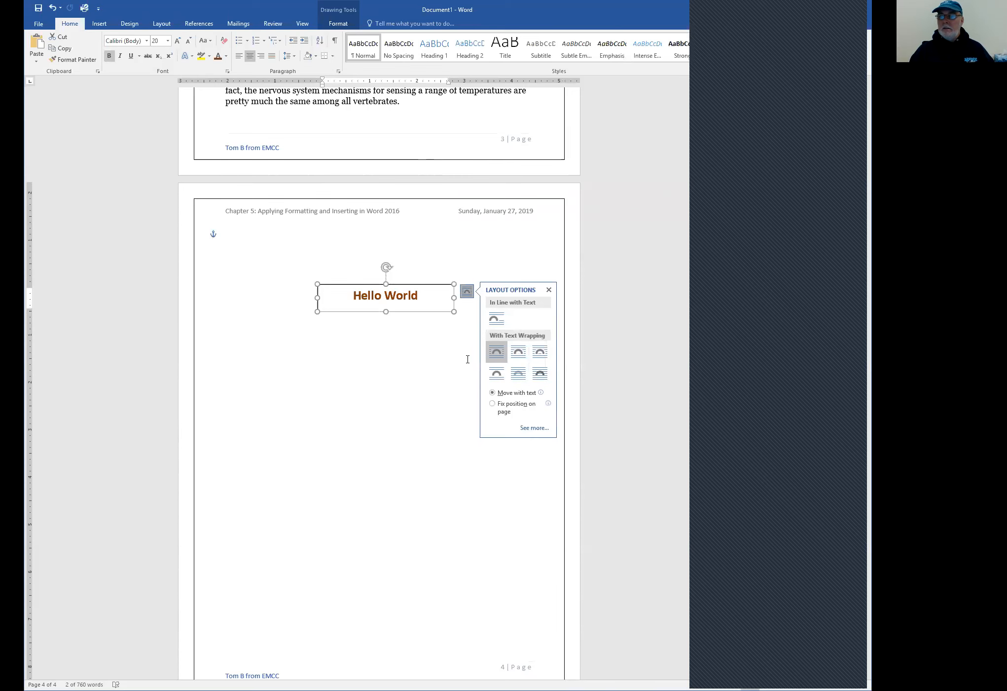
left_click(456, 338)
scroll(444, 335, "up", 3)
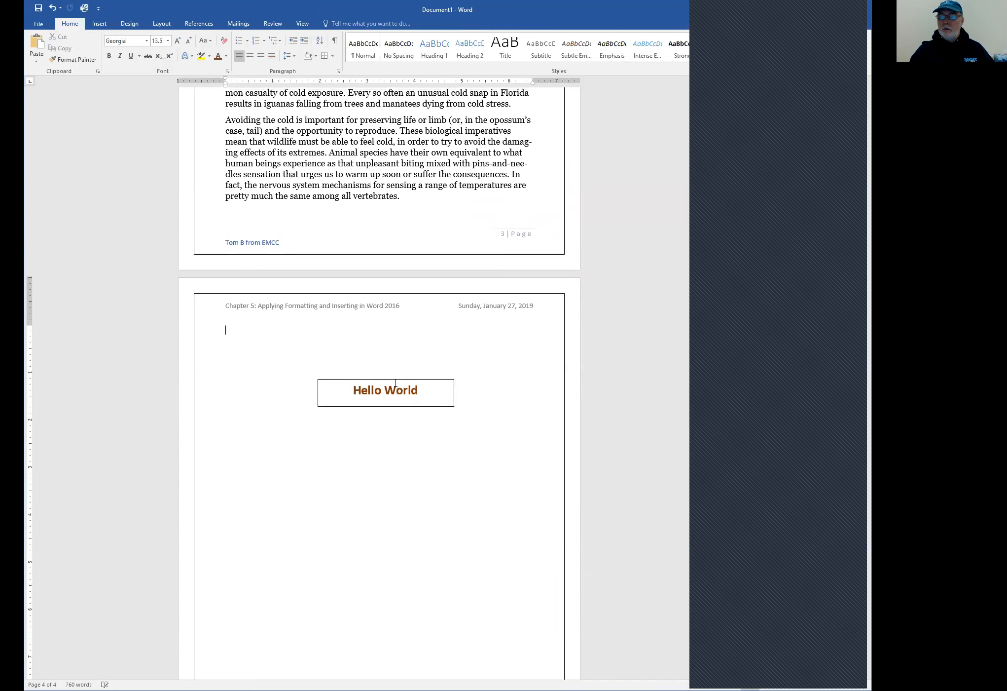
left_click(399, 381)
left_click_drag(400, 380, 393, 152)
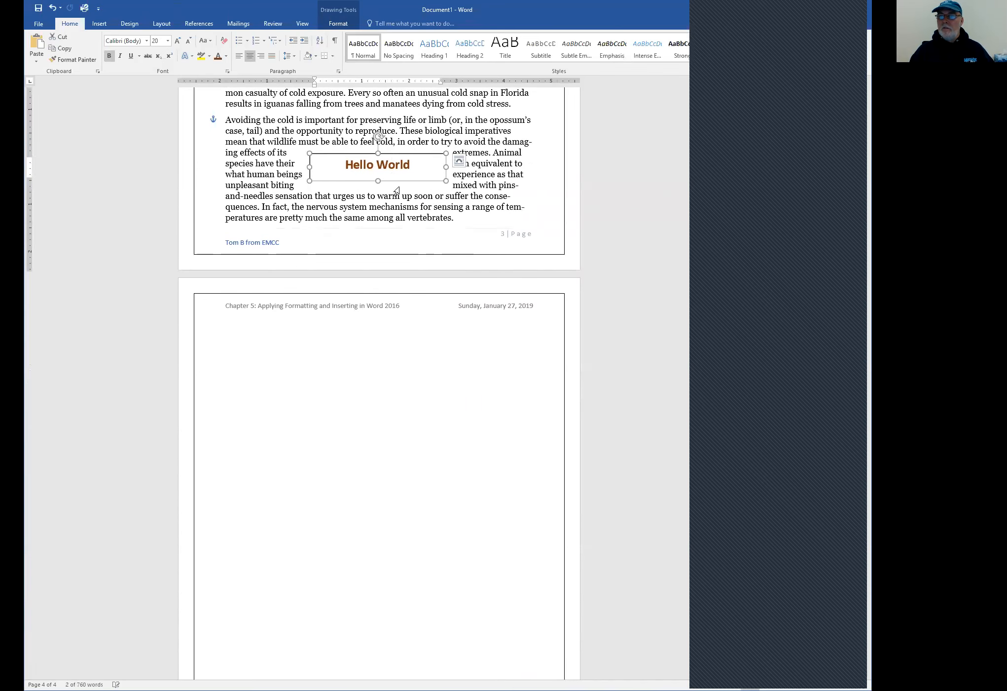
Try the In Front of Text, Behind Text, Top and Bottom, and Square wrapping options on the text box.
left_click(460, 162)
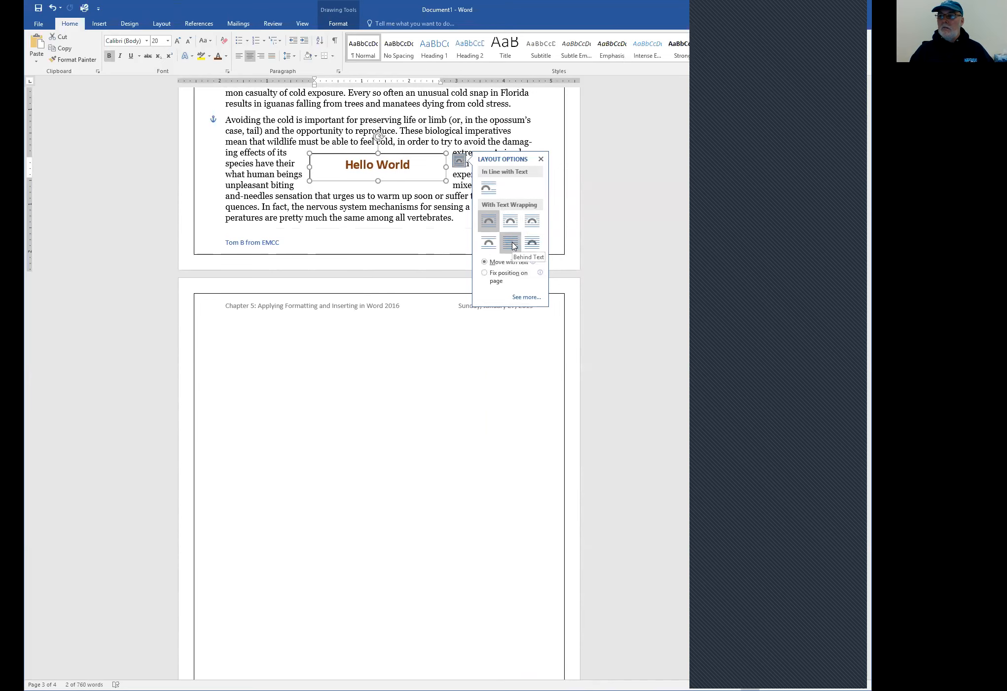
left_click(531, 245)
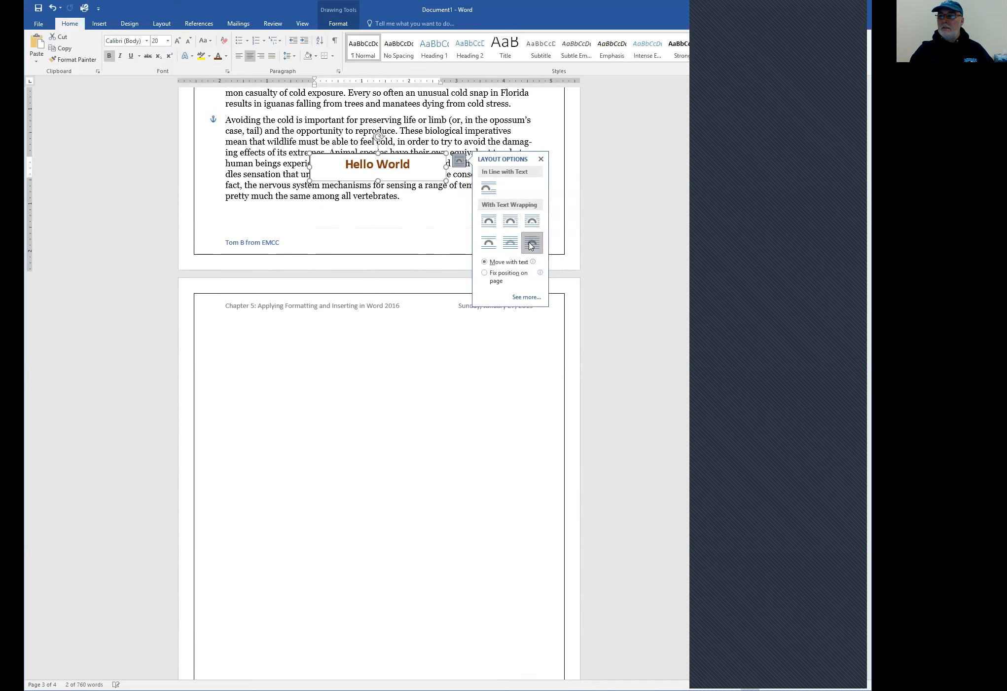
left_click(516, 241)
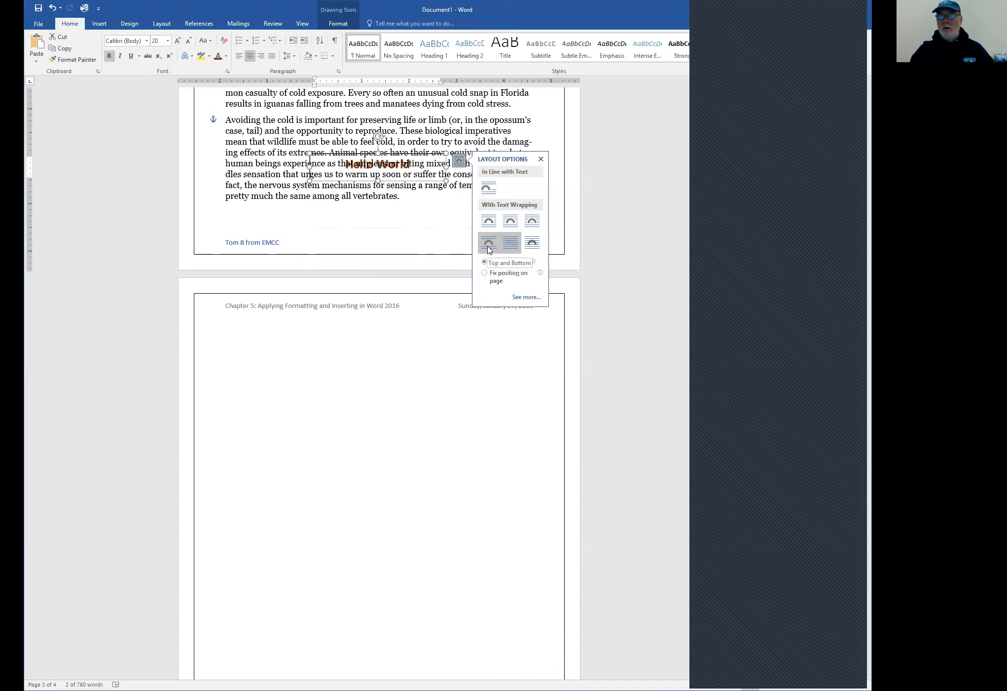
left_click(489, 243)
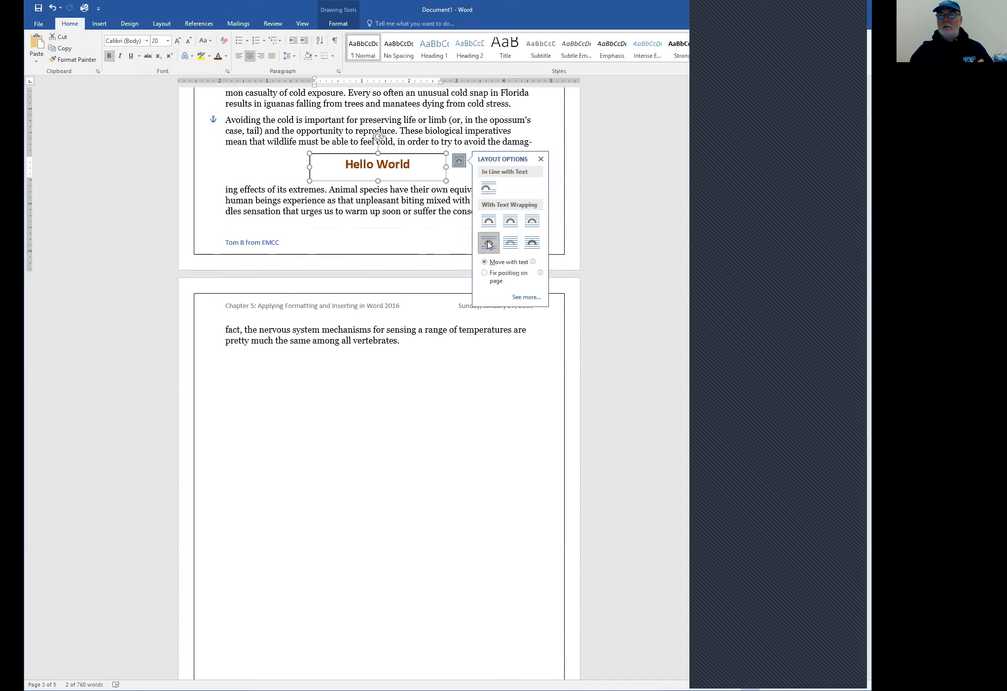
left_click(492, 224)
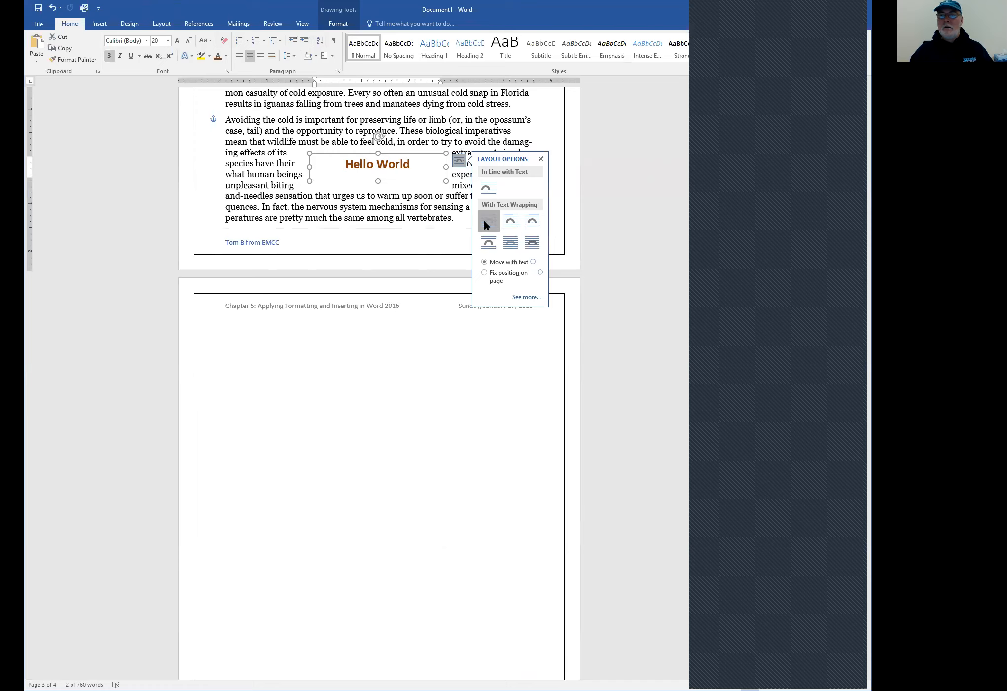
Try Tight, Through, and Top and Bottom wrapping on the text box, and set it to In Front of Text.
left_click(510, 224)
left_click(532, 225)
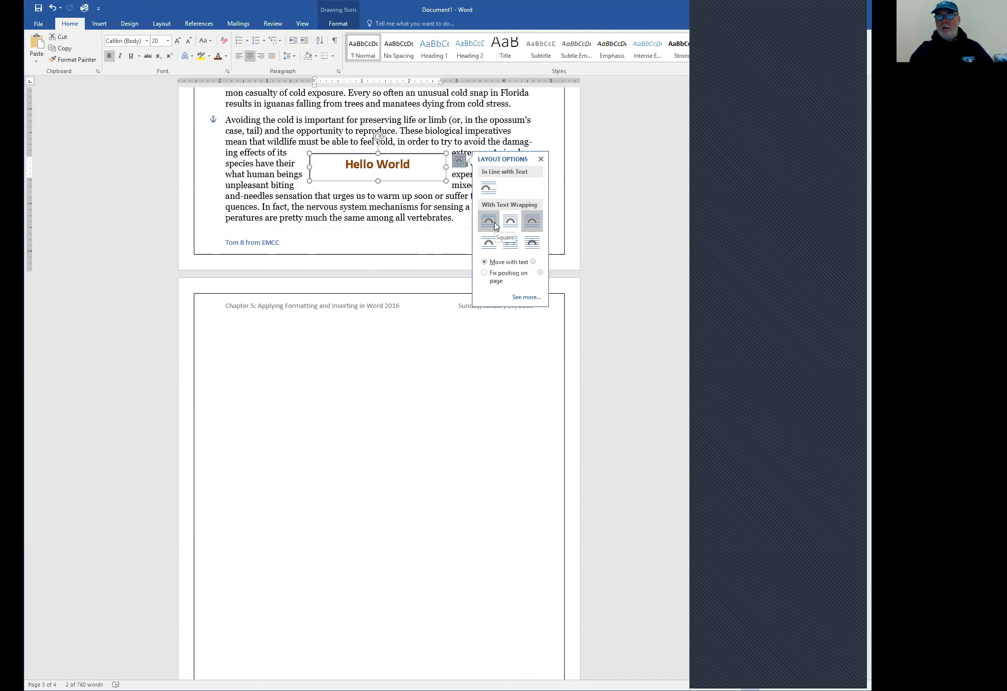
left_click(490, 241)
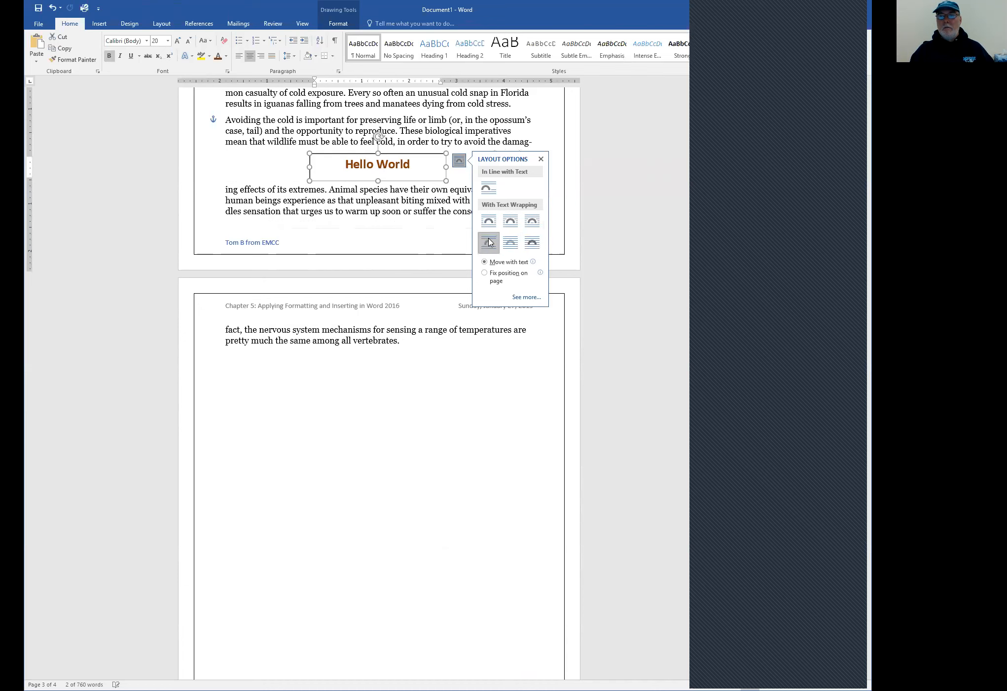
left_click(533, 244)
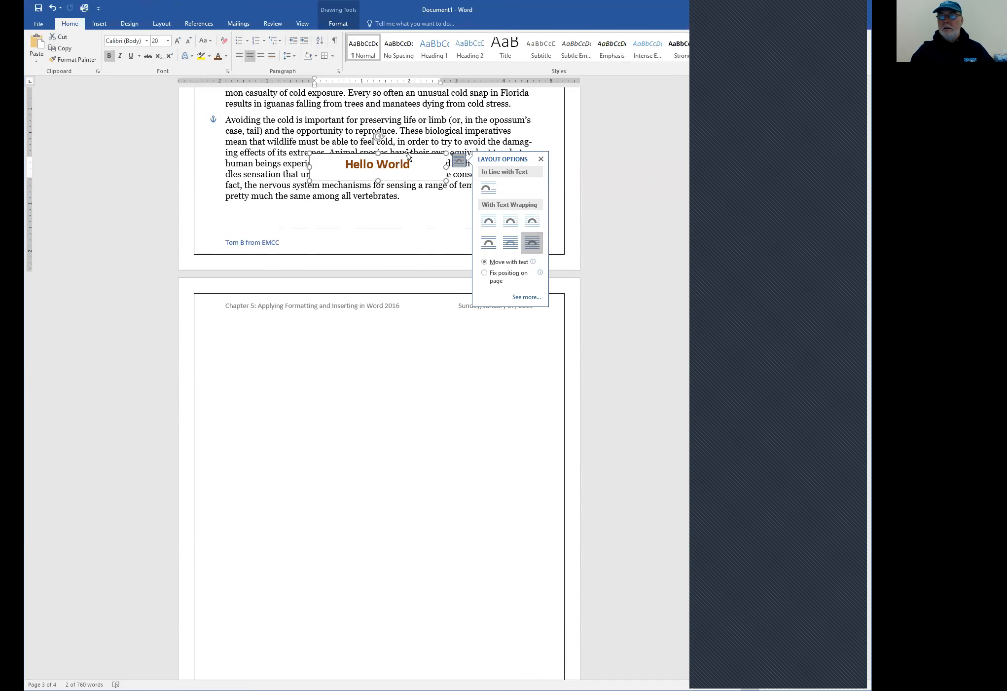
Move the text box out of the paragraph to the upper area of page 4 and deselect it.
left_click_drag(403, 156, 388, 336)
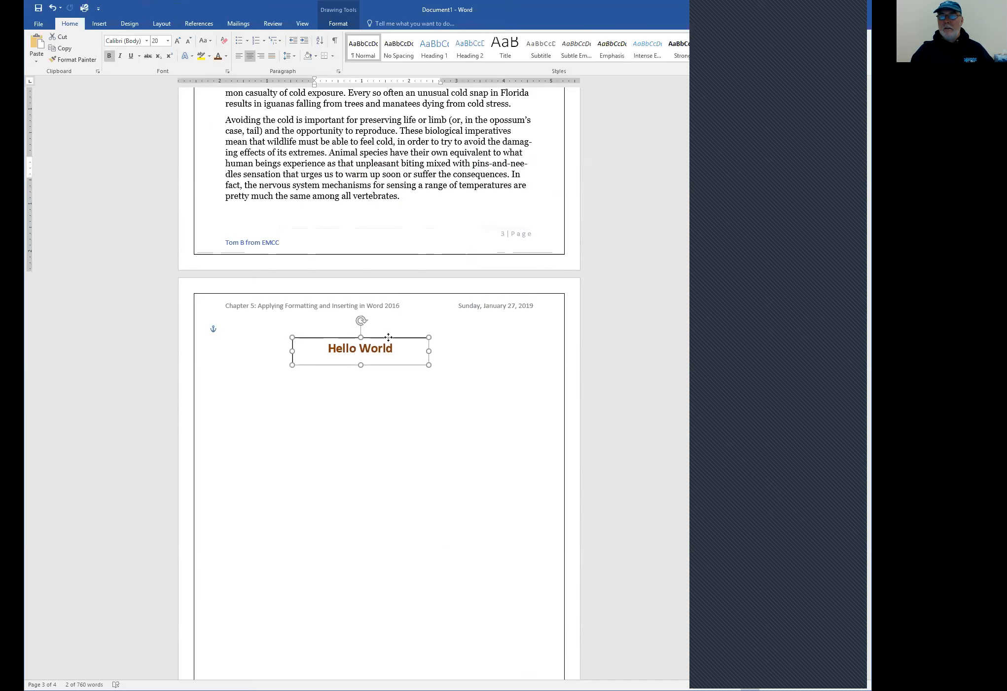
left_click(465, 365)
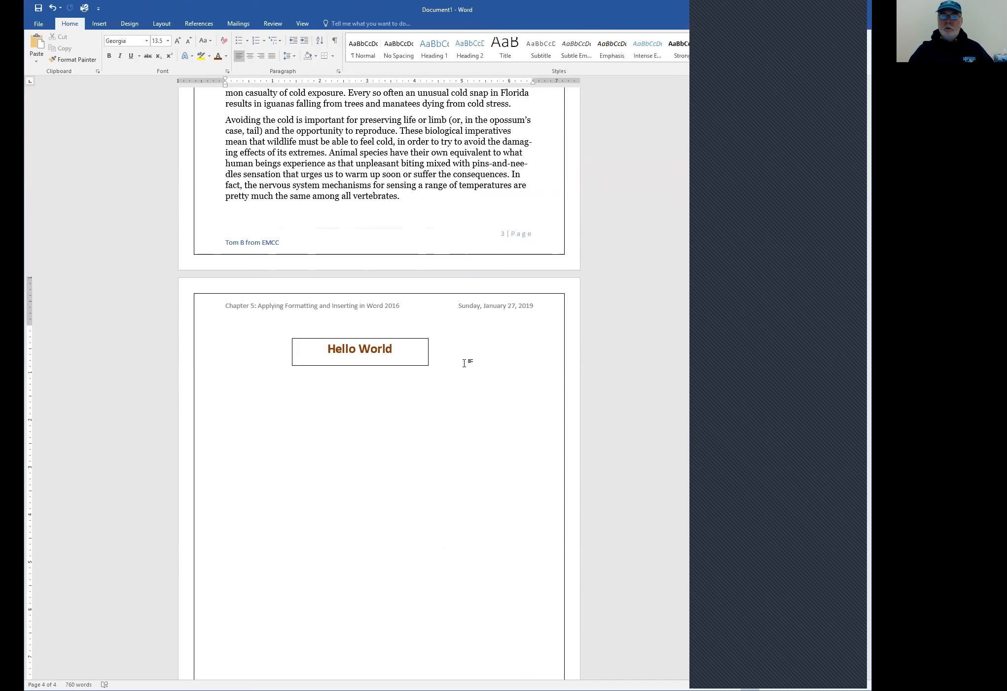
left_click(420, 343)
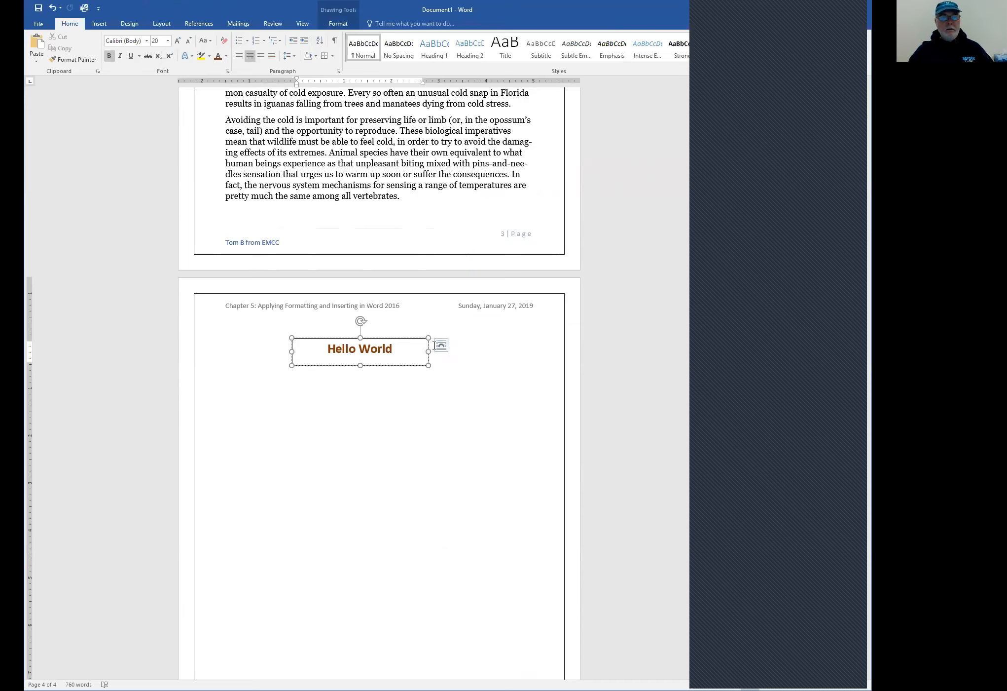
left_click(391, 392)
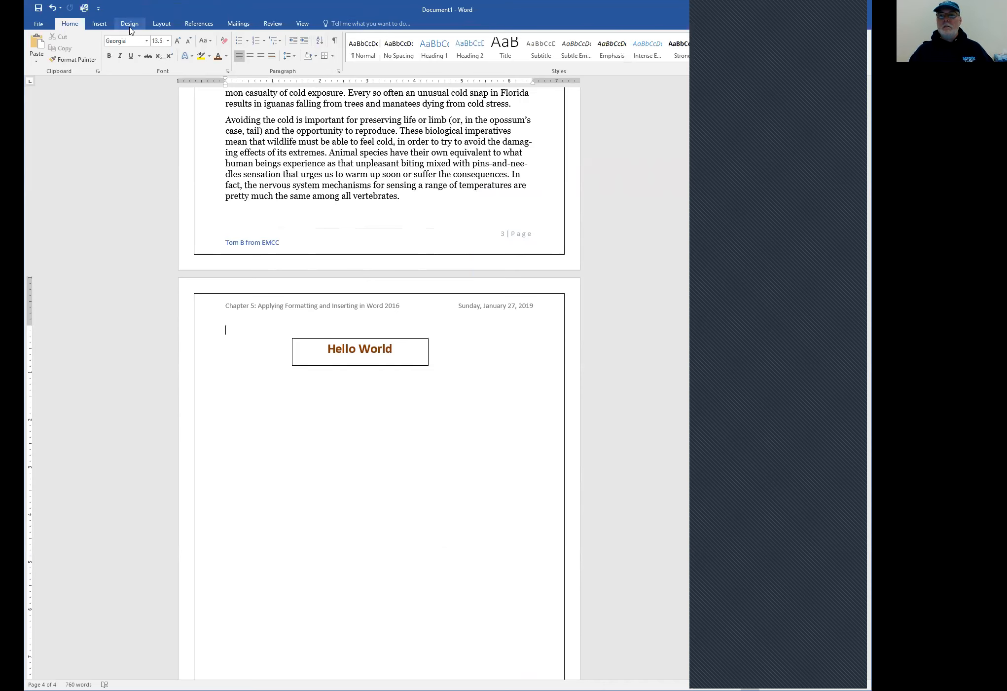
Insert WordArt reading "Hello World" in the blue gradient style with reflection, and place it below the text box on page 4.
left_click(99, 25)
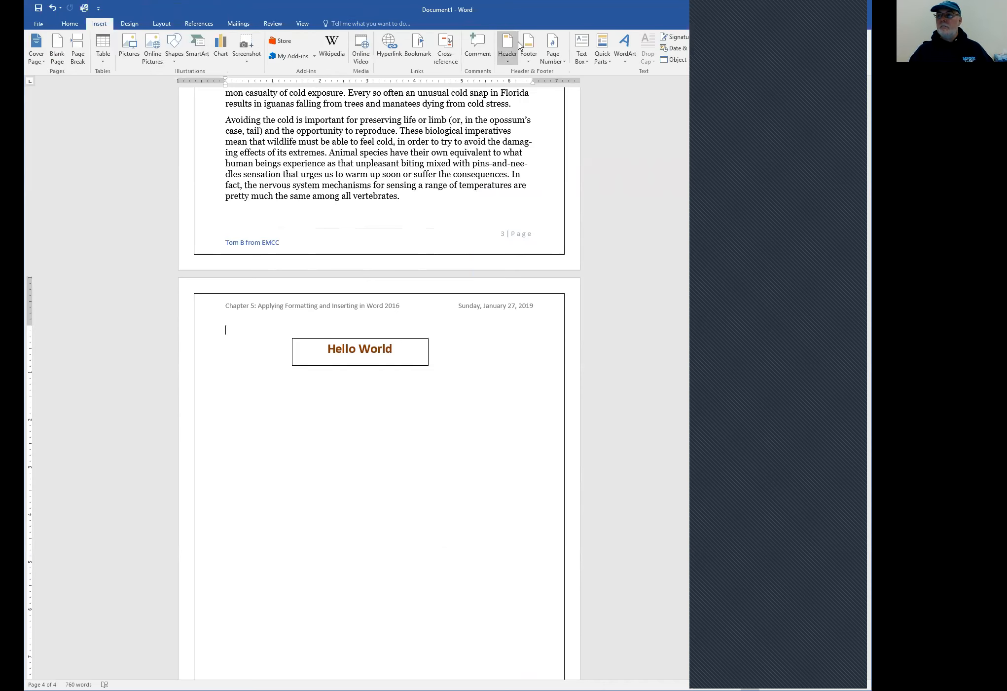
left_click(626, 65)
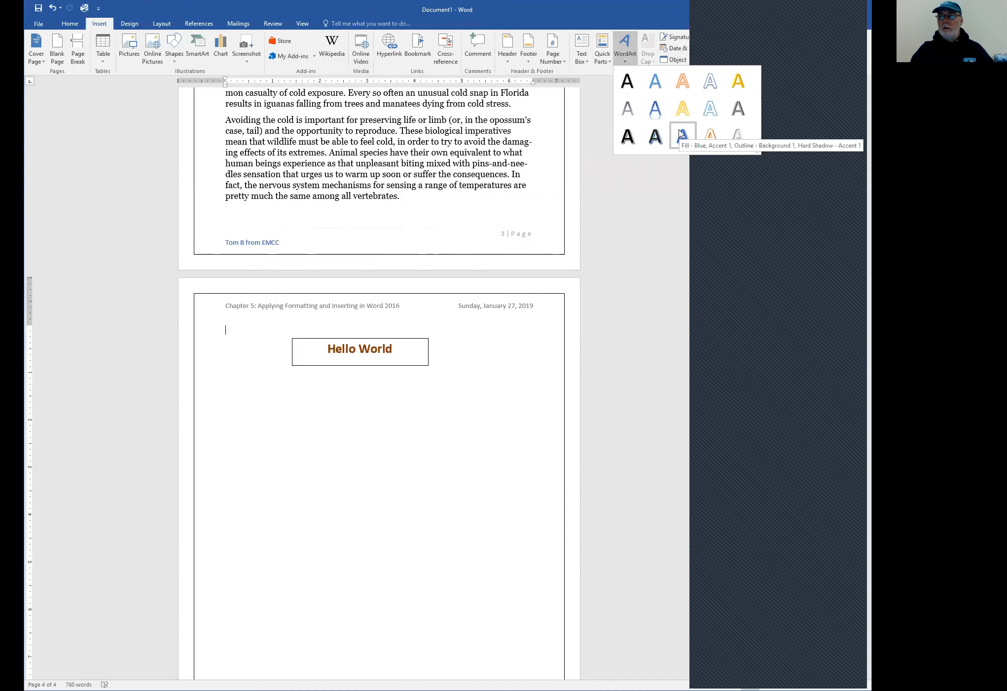
left_click(661, 111)
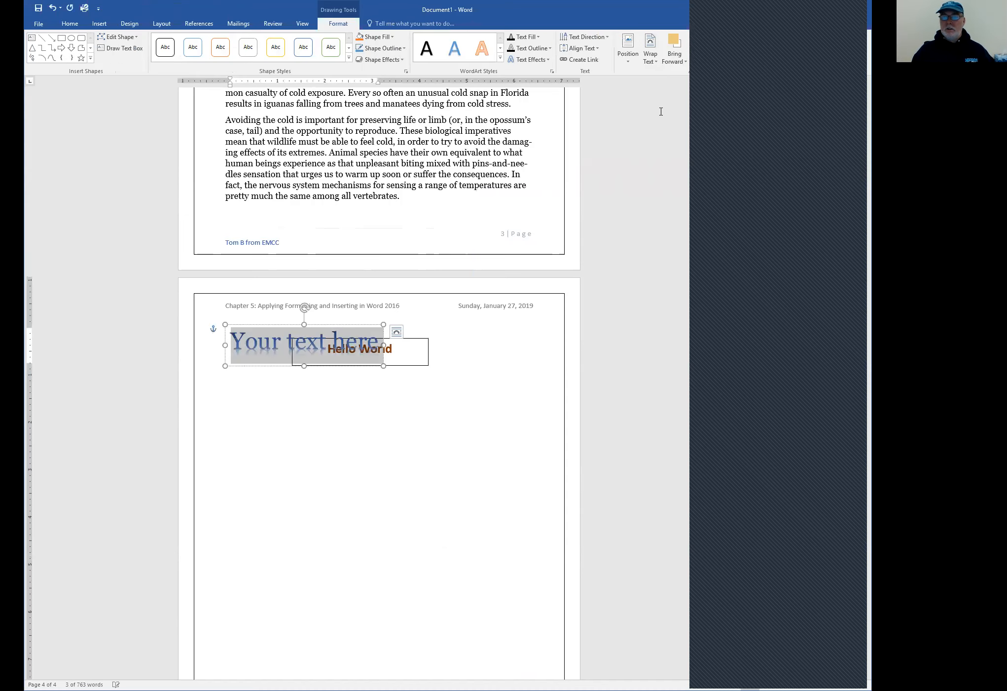
type("H")
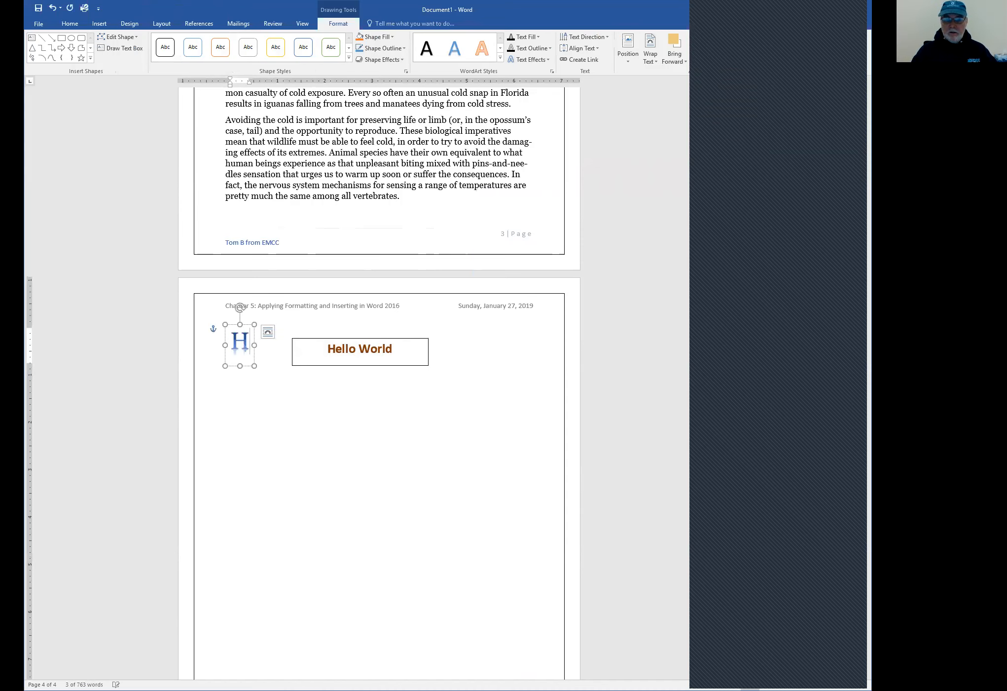
type("ello Wor")
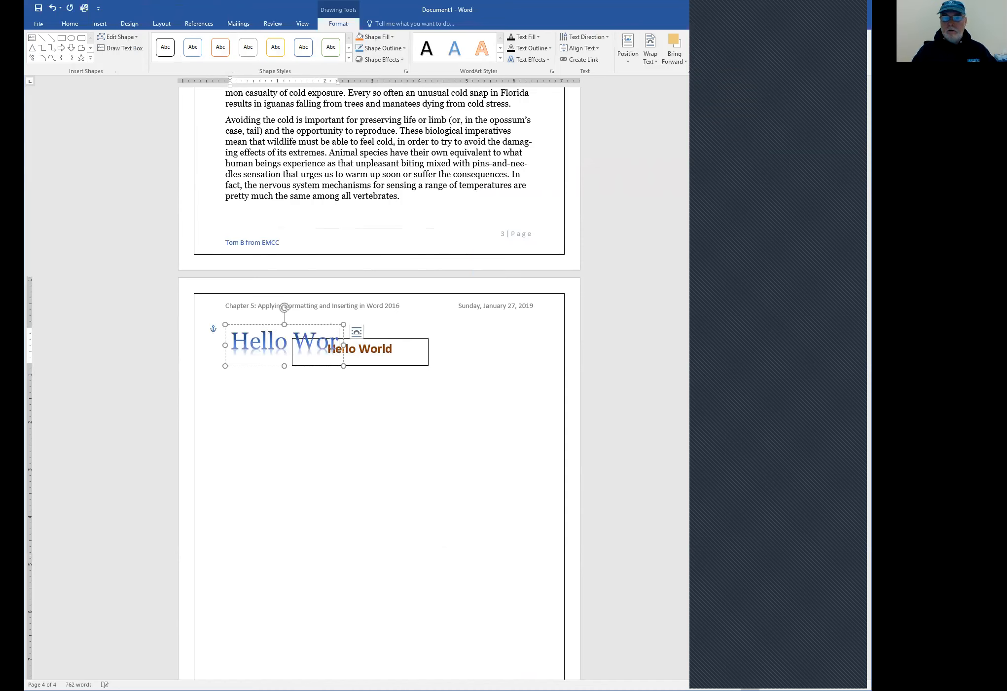
type("ld")
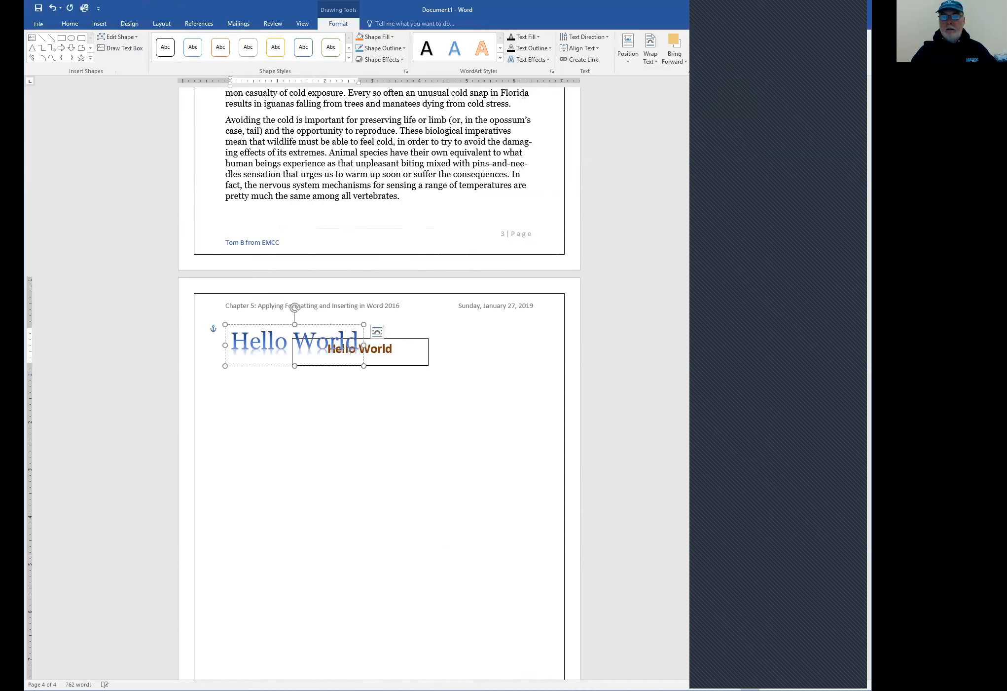
left_click(321, 326)
left_click_drag(321, 328, 392, 397)
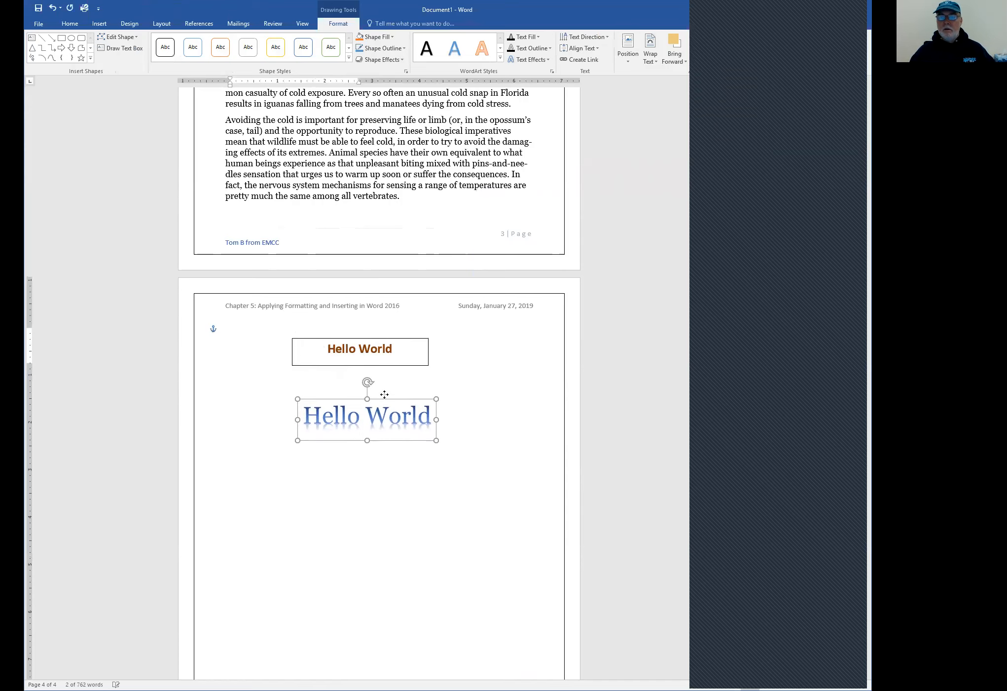
Move the Hello World WordArt over the last paragraph on page 3 and return it below the text box on page 4.
left_click(481, 405)
left_click(402, 406)
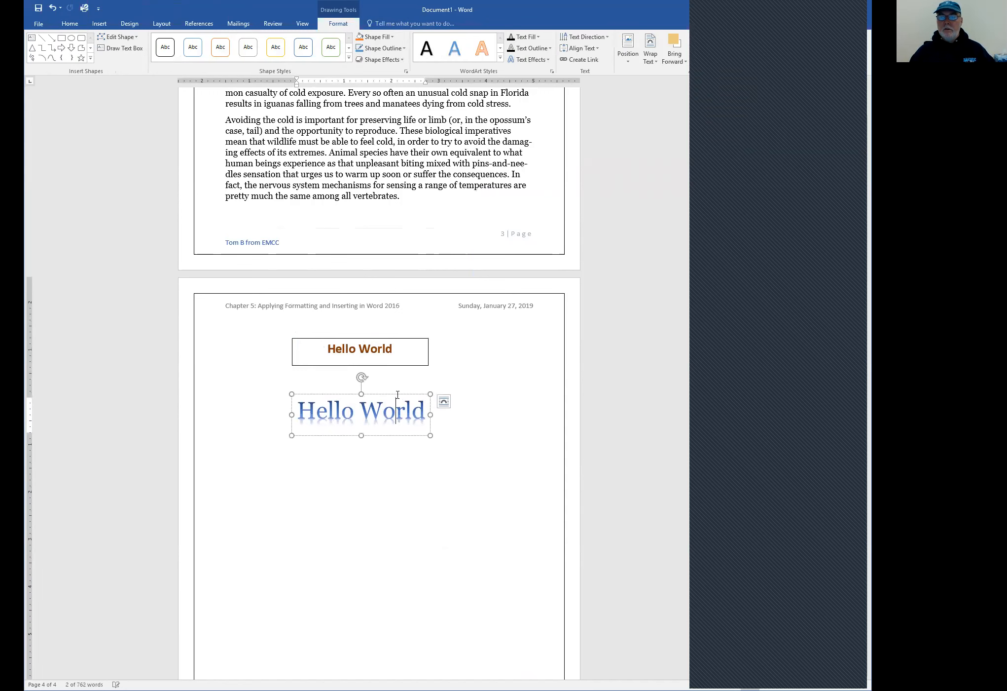
left_click_drag(397, 395, 407, 139)
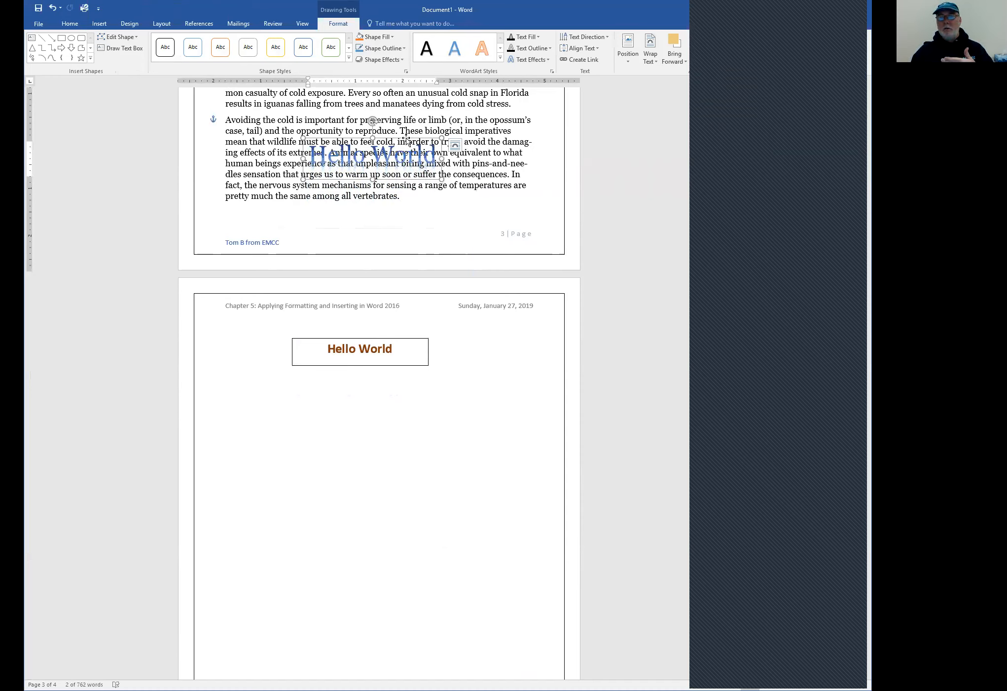
left_click_drag(405, 140, 396, 398)
Move the bordered Hello World text box over the last paragraph on page 3 and return it above the WordArt on page 4.
left_click(406, 341)
left_click_drag(406, 340, 410, 147)
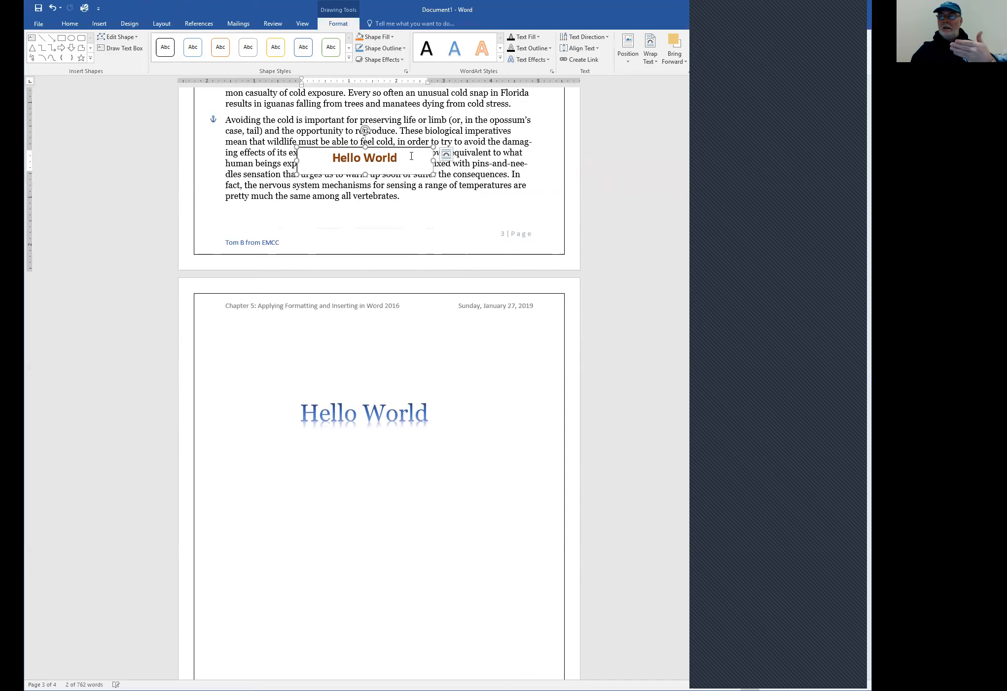
left_click_drag(412, 149, 412, 350)
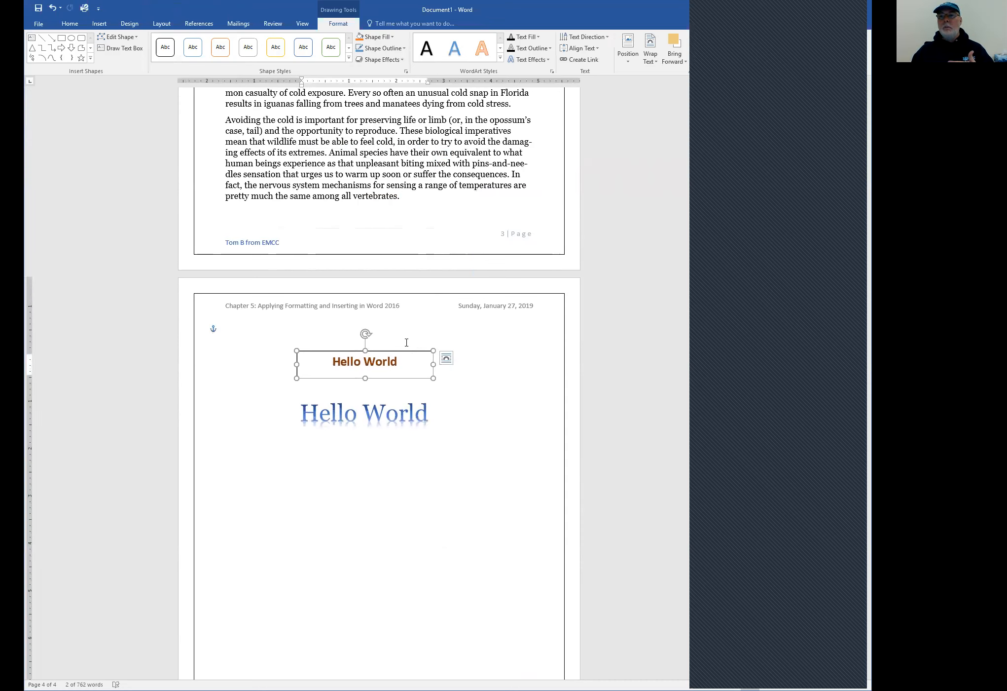
Set the text box's shape fill to No Fill, test it over the page 3 paragraph, and return it to page 4.
left_click(392, 37)
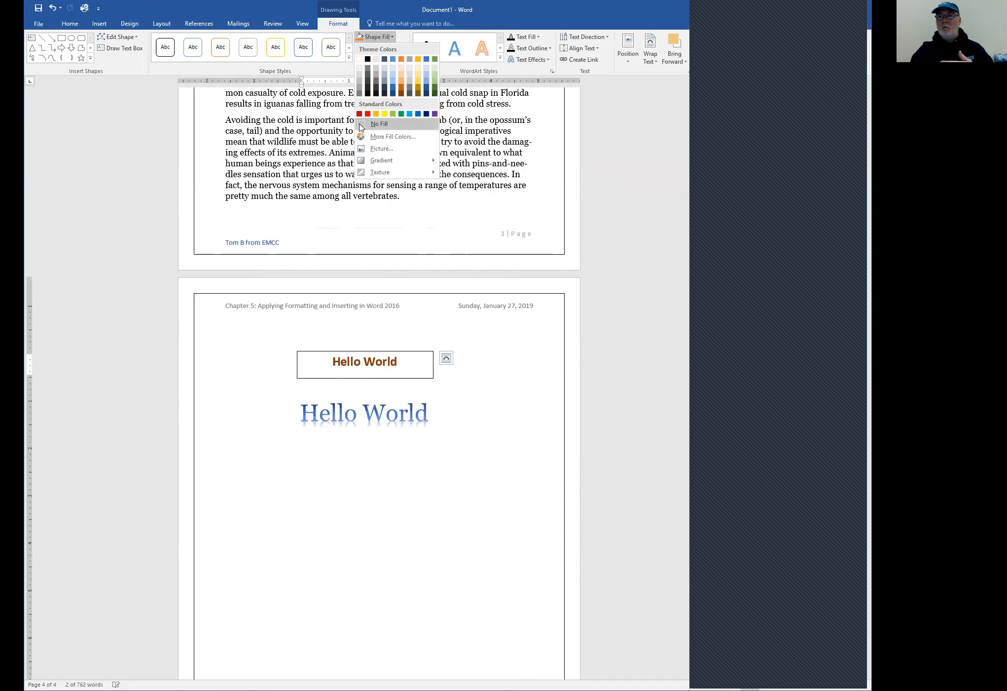
left_click(379, 124)
left_click_drag(404, 353, 414, 147)
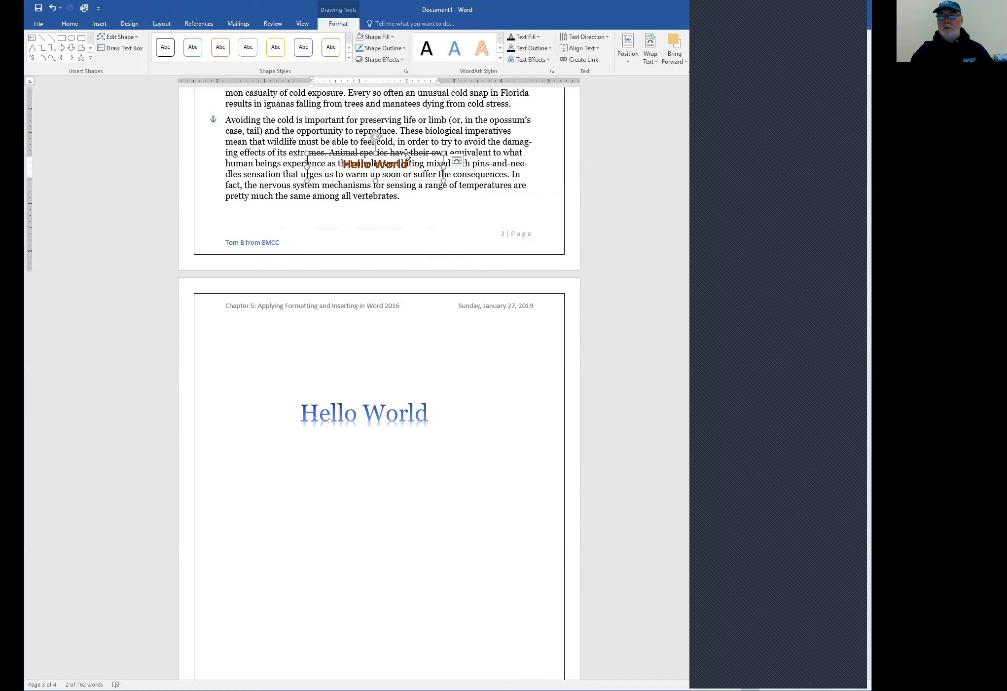
left_click_drag(409, 156, 397, 355)
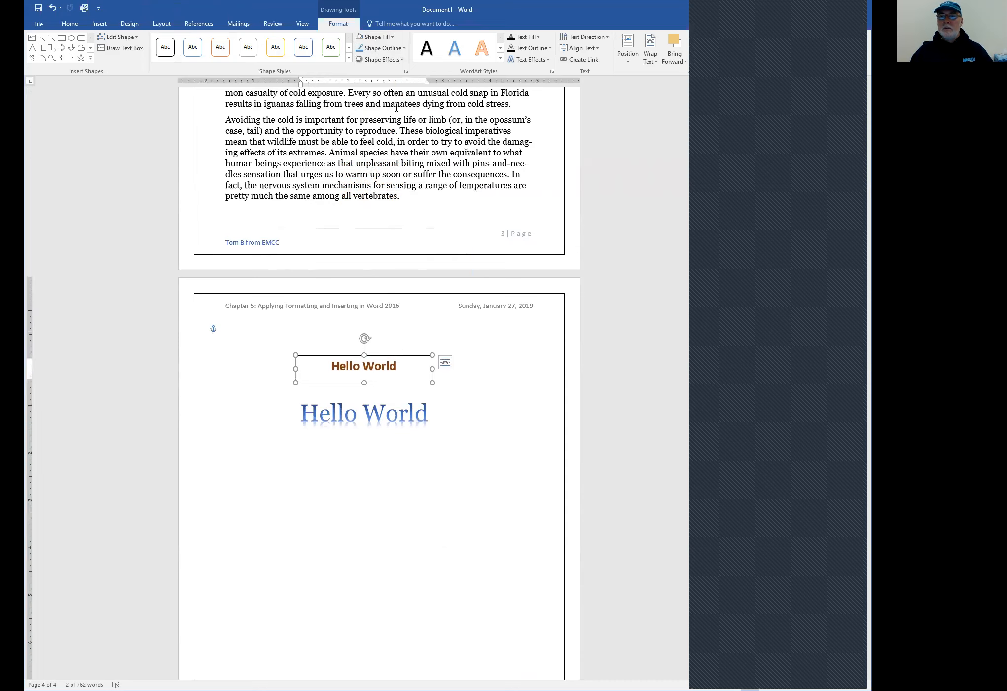
Set the text box's shape outline to No Outline and deselect it.
left_click(403, 48)
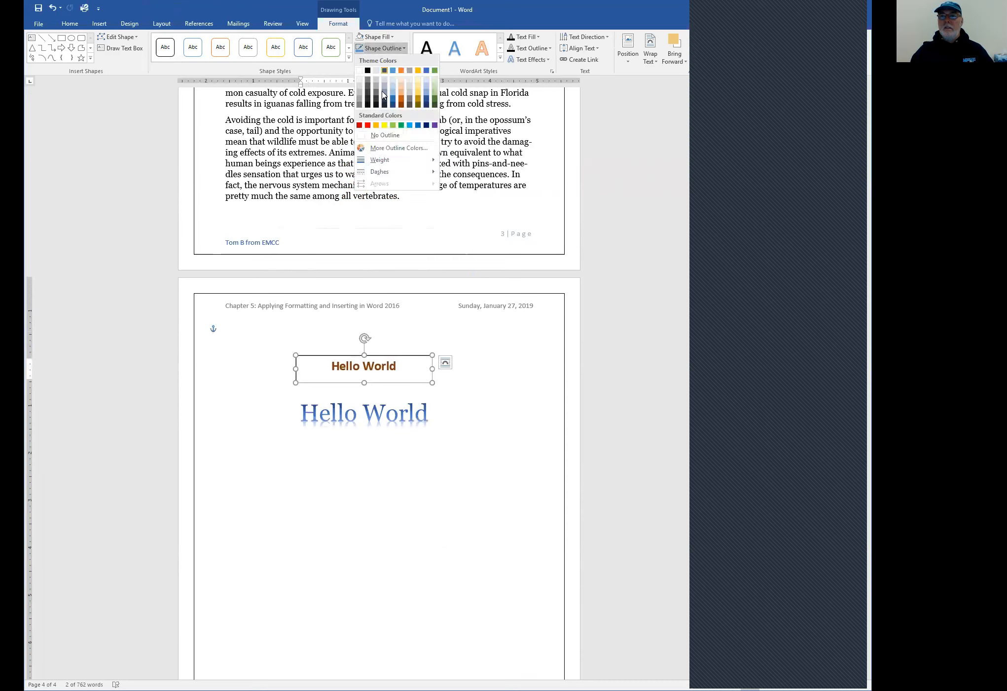
left_click(385, 135)
left_click(447, 386)
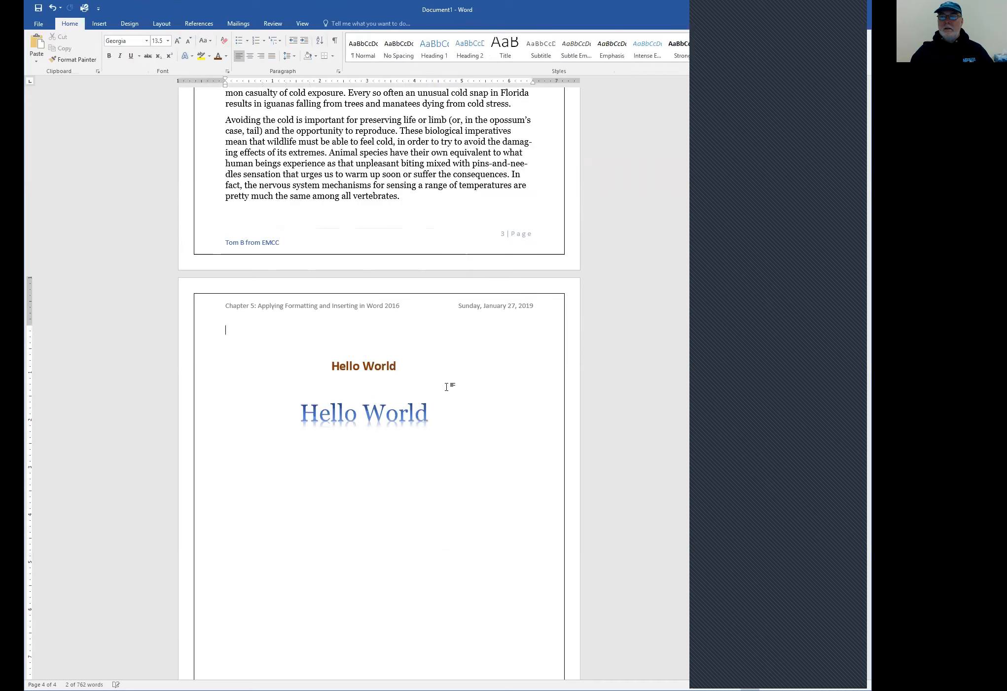
Test the borderless, unfilled text box over the last paragraph on page 3, and place it back above the WordArt on page 4.
left_click(409, 372)
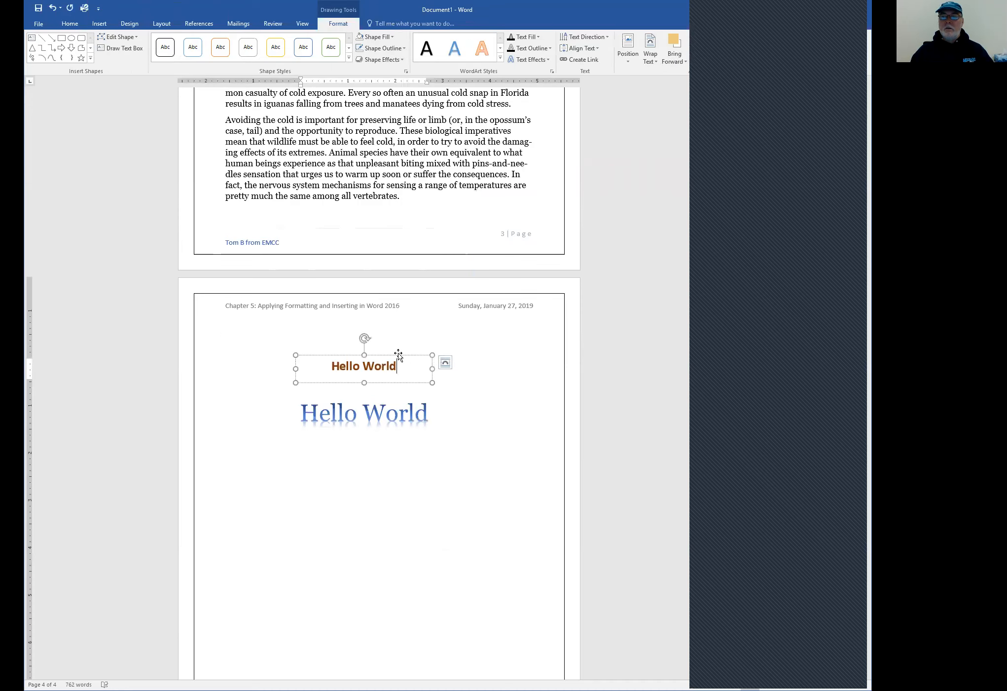
left_click(398, 356)
left_click_drag(399, 357, 405, 143)
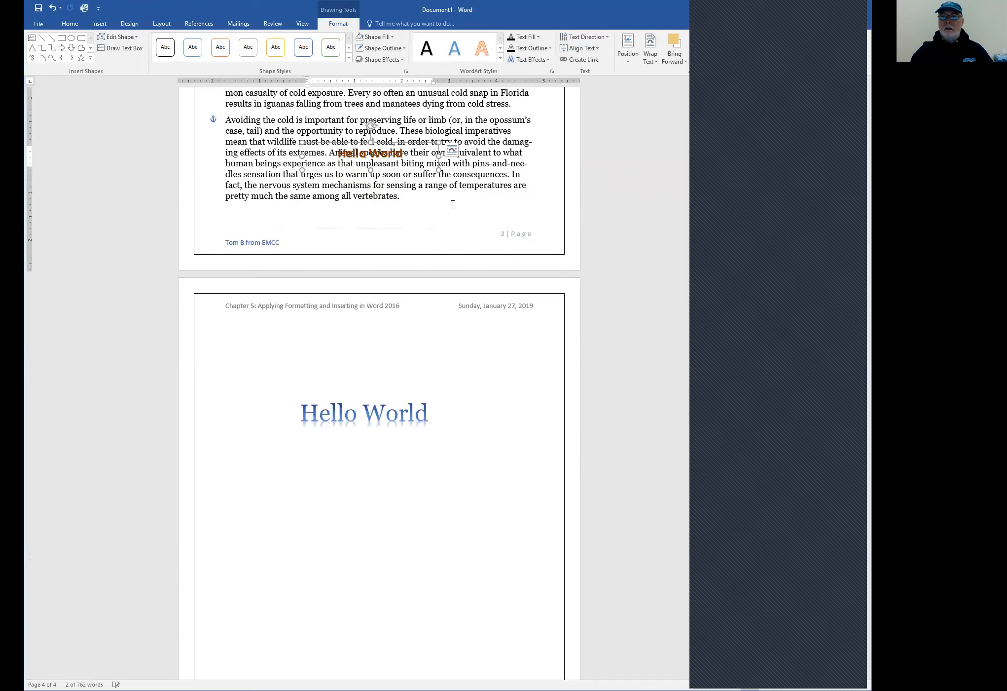
left_click(454, 351)
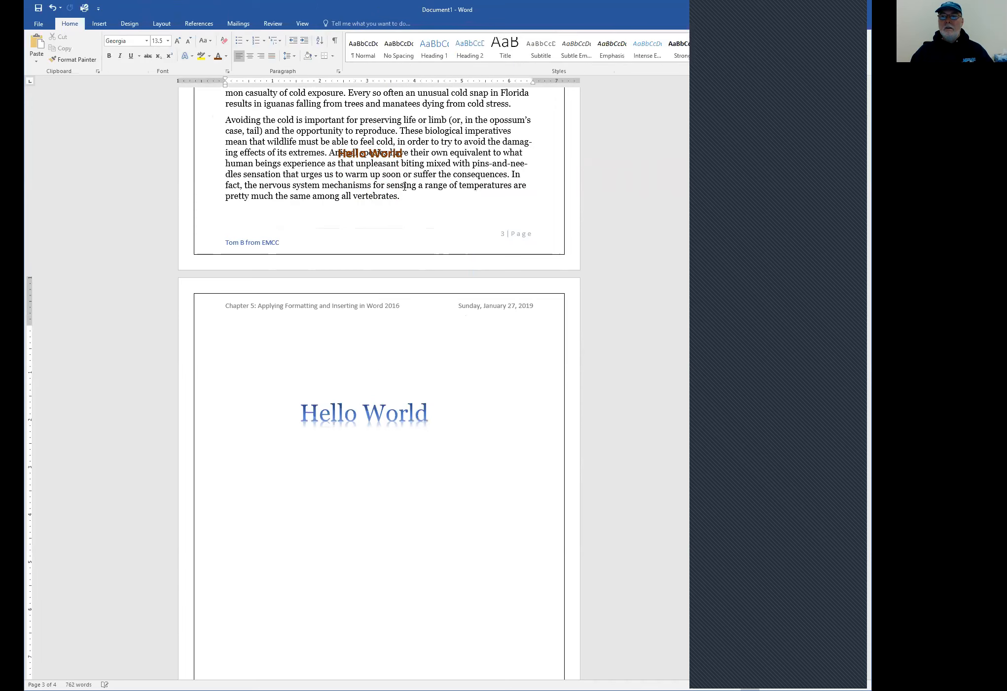
left_click(394, 153)
left_click_drag(409, 148, 407, 374)
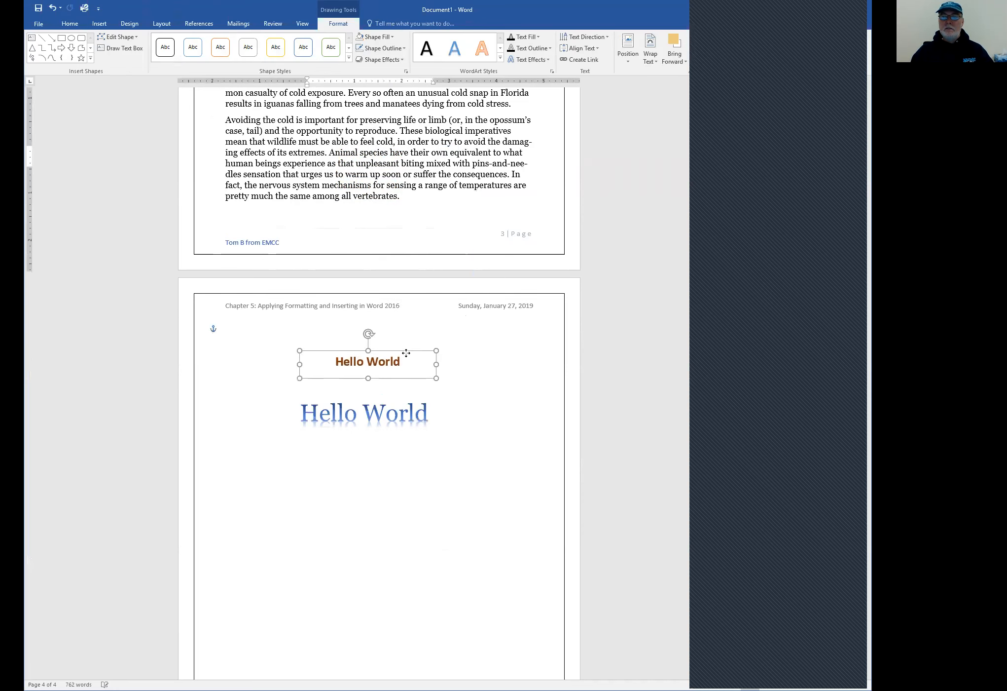
left_click(460, 376)
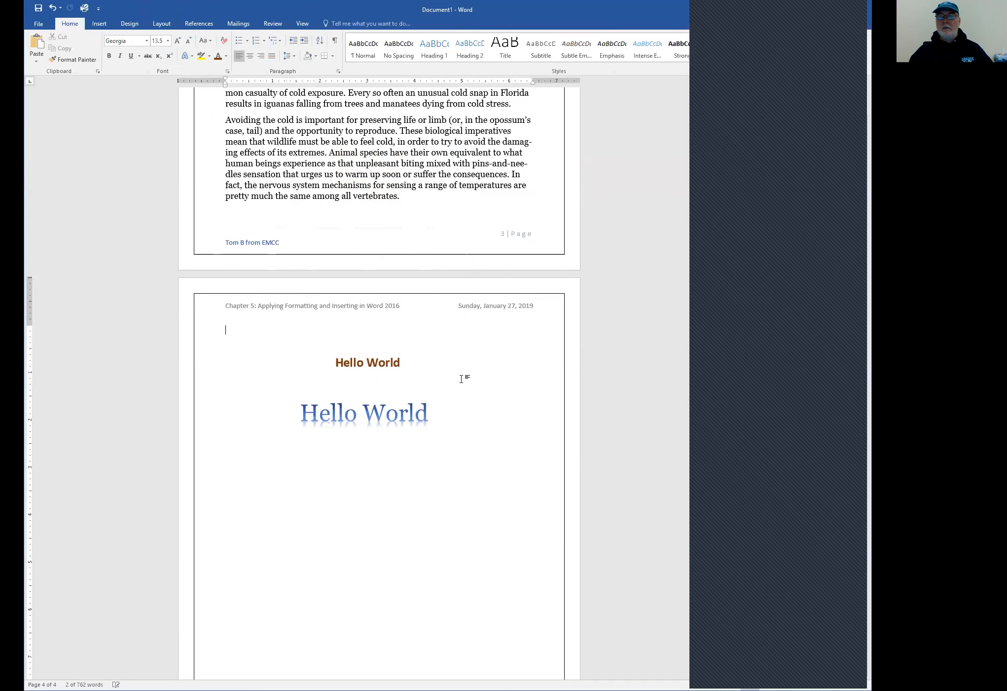
Rotate the WordArt counterclockwise and the text box clockwise, so the two Hello World texts slant in opposite directions.
left_click(400, 415)
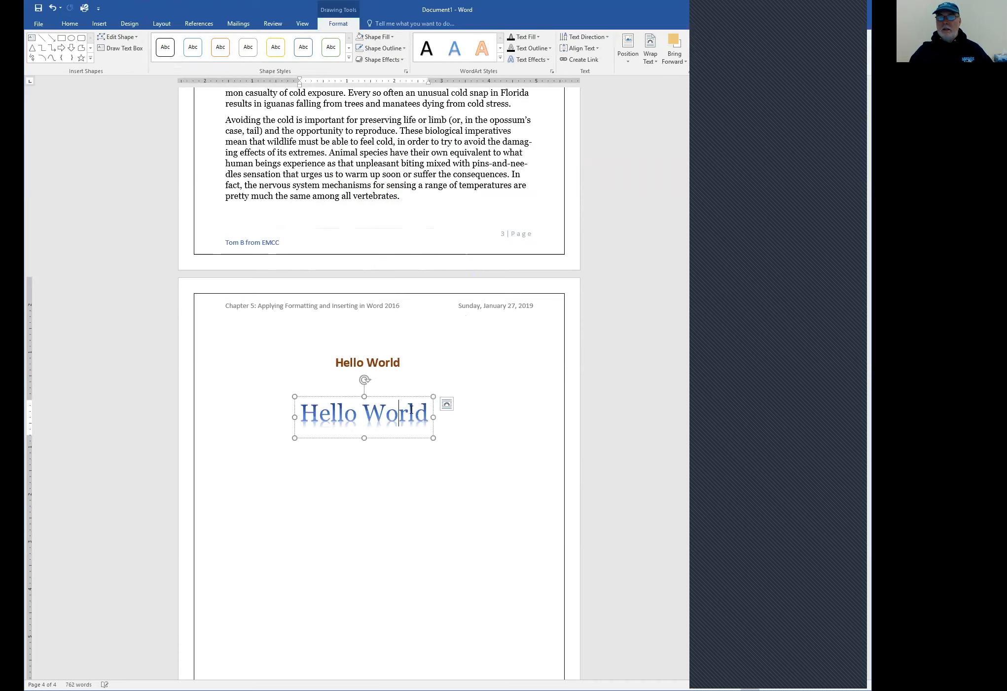
left_click_drag(364, 379, 349, 383)
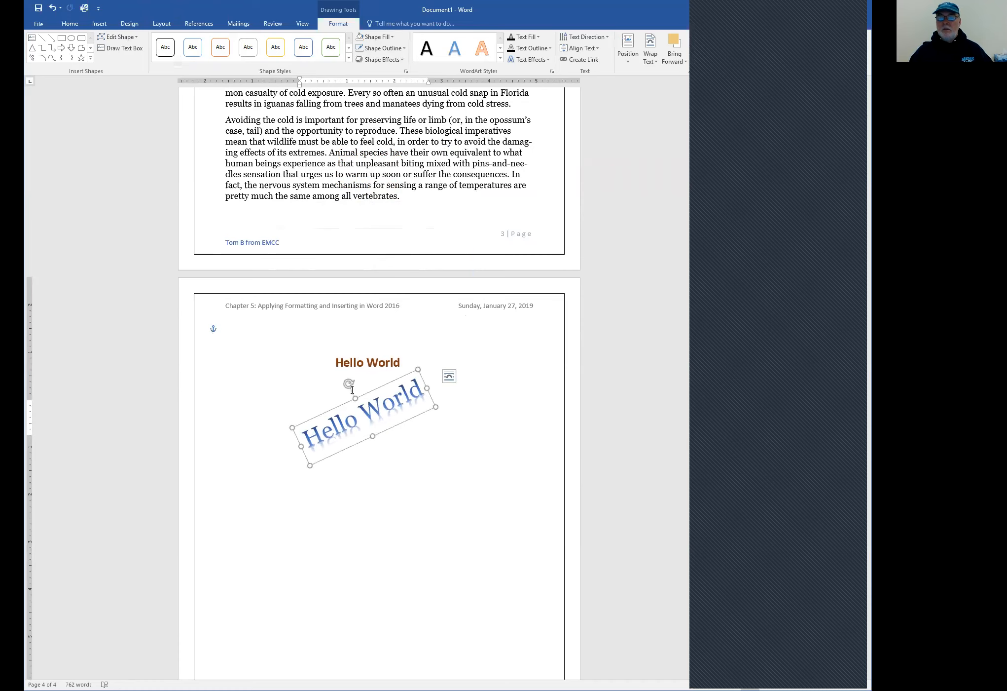
left_click(369, 345)
left_click_drag(369, 341, 387, 343)
left_click(513, 409)
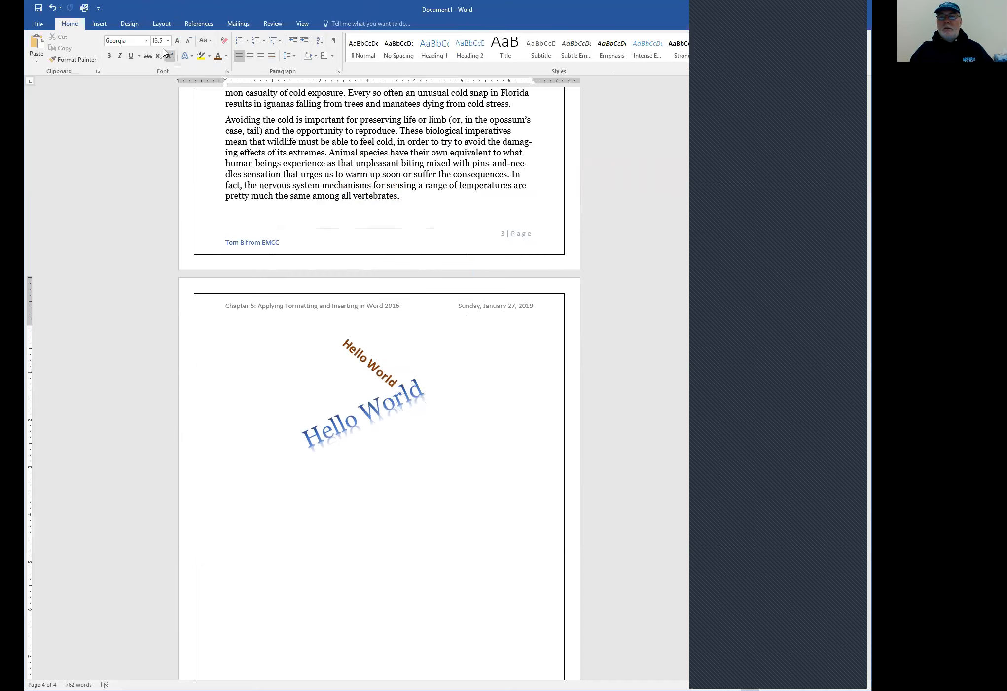
Draw a wide oval shape below the WordArt on page 4 and add the text "Hello World" inside it.
left_click(100, 25)
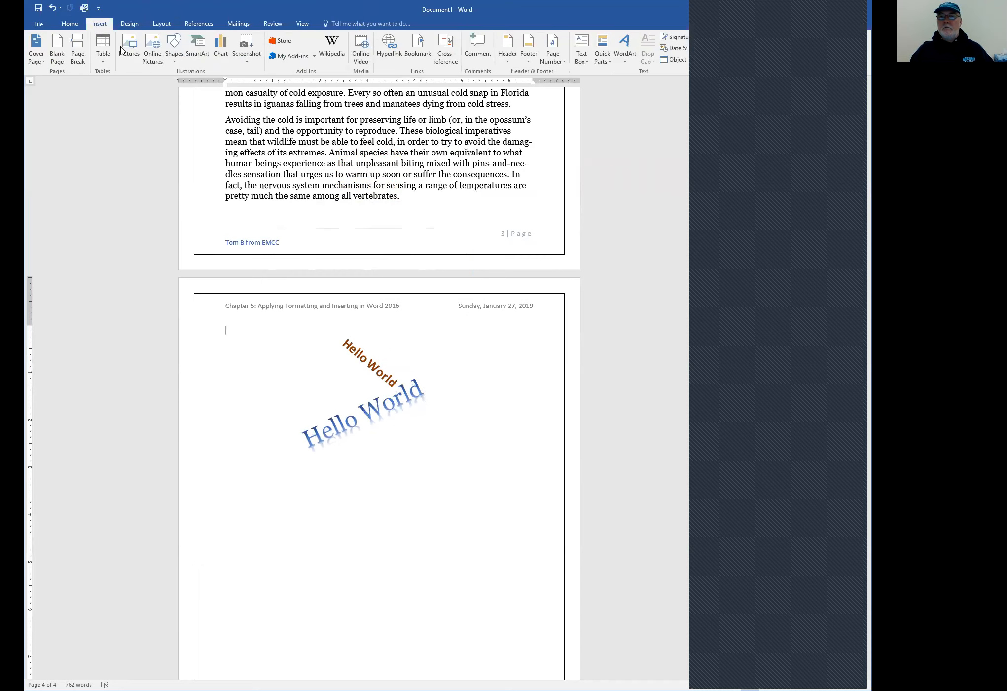
left_click(174, 61)
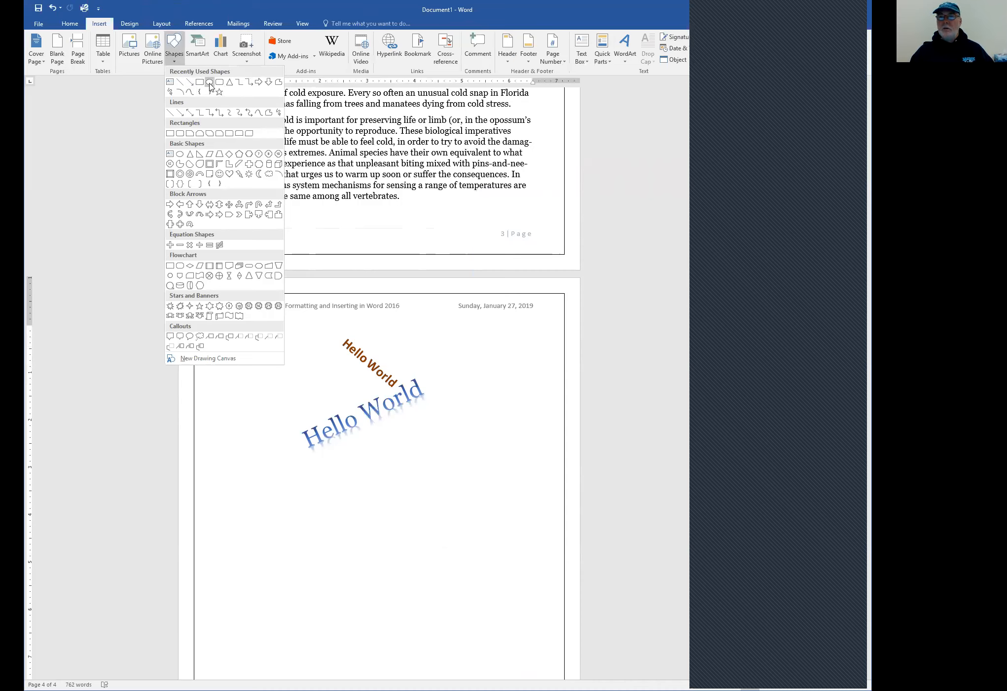
left_click(298, 470)
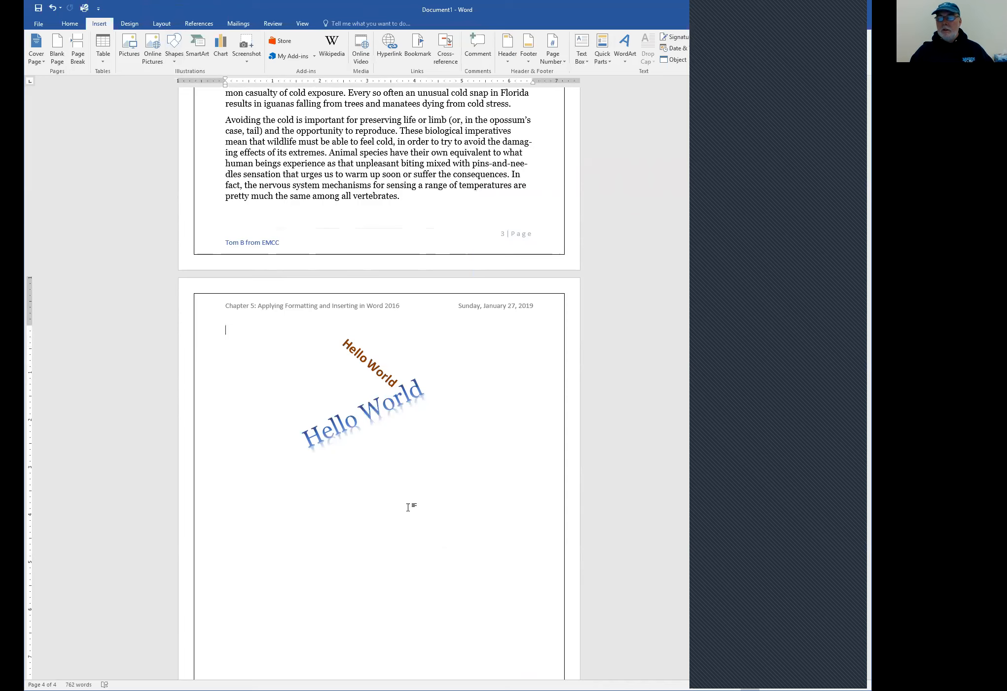
left_click(174, 49)
left_click(211, 85)
left_click_drag(302, 465, 470, 545)
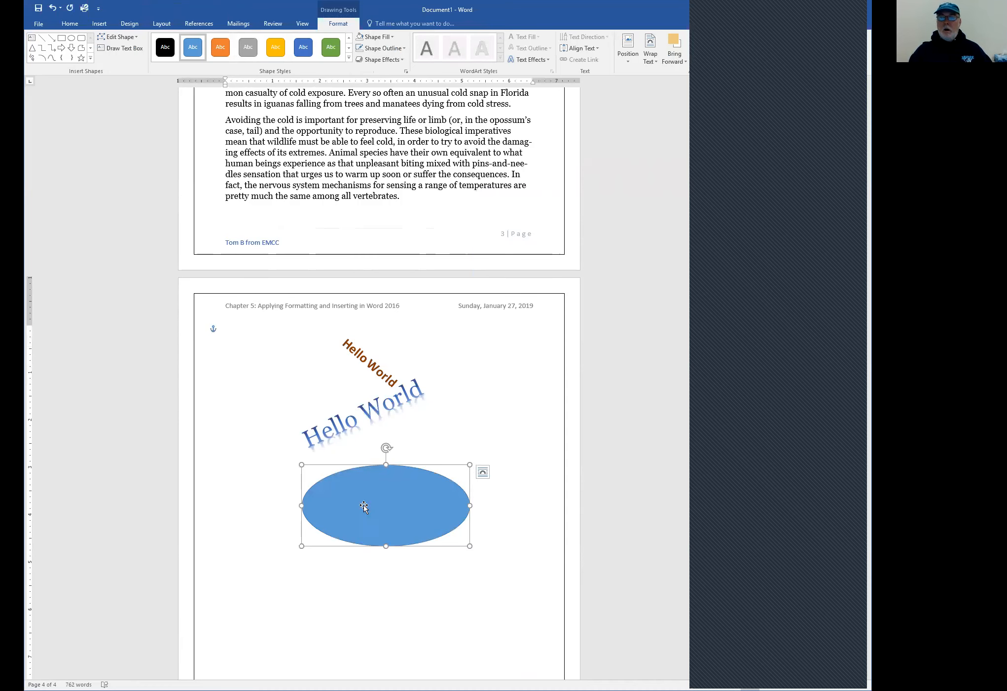
type("Hello World")
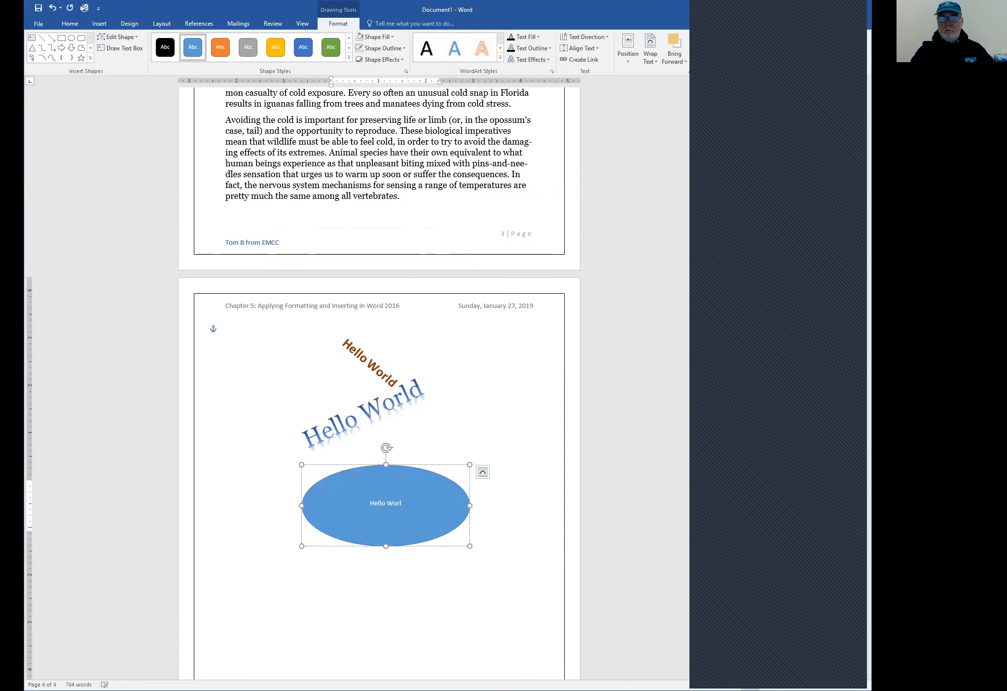
left_click(417, 466)
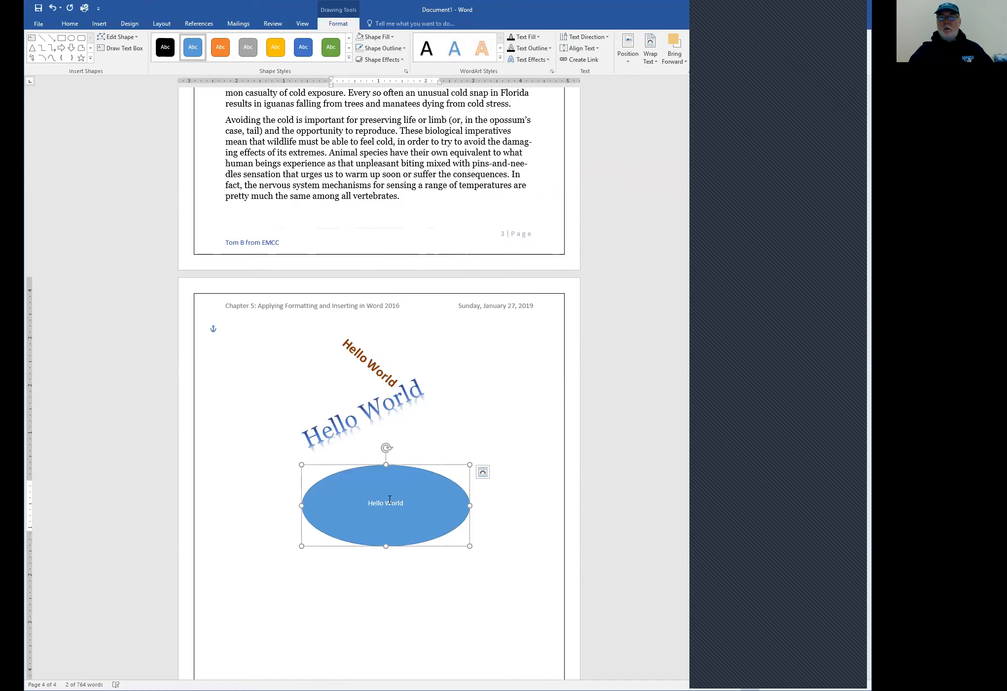
Set the font size of the oval's Hello World text to 28 and deselect the shape.
left_click(68, 27)
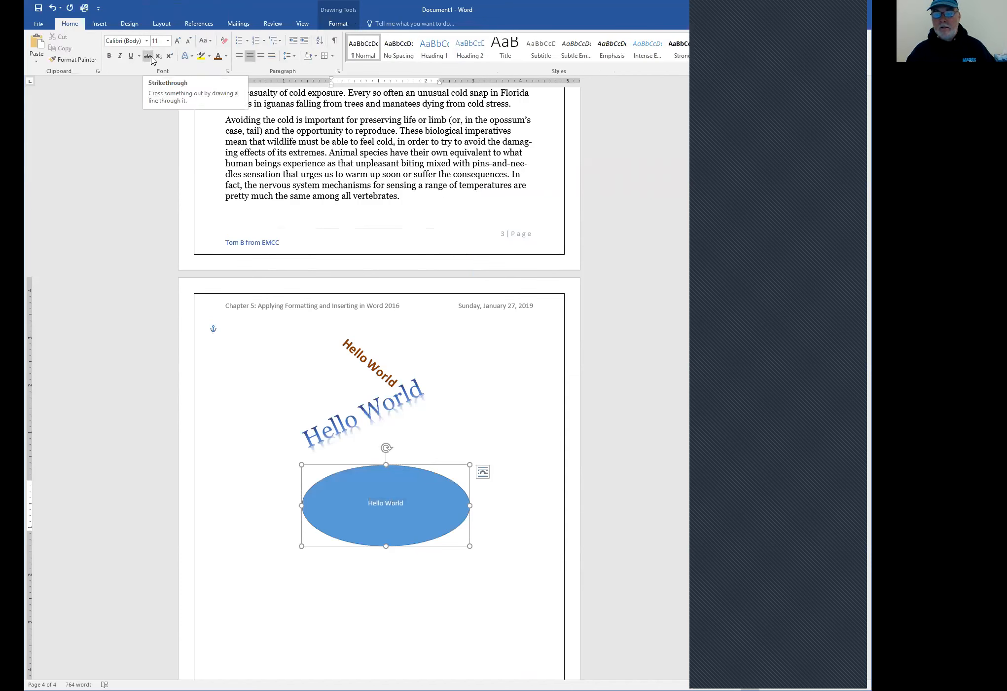
triple_click(367, 503)
left_click(438, 473)
left_click(438, 473)
left_click(437, 475)
left_click(437, 474)
left_click(437, 475)
left_click(437, 475)
left_click(437, 475)
left_click(437, 475)
left_click(437, 475)
left_click(437, 474)
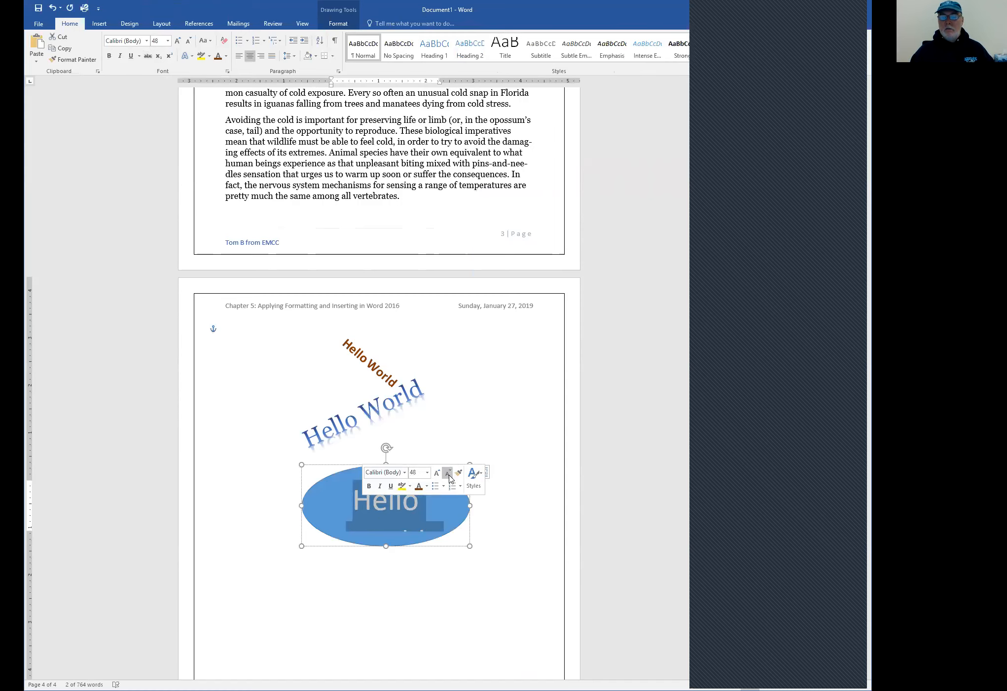
left_click(447, 472)
left_click(493, 450)
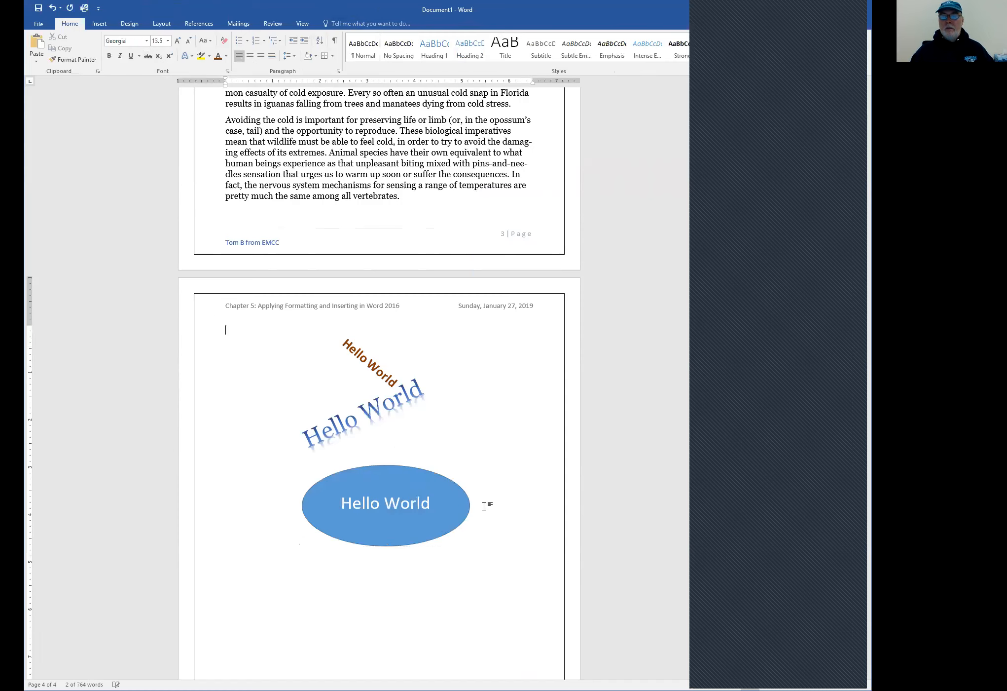
Set the oval's text wrapping to Tight and move it into the middle of the last paragraph on page 3.
left_click(407, 469)
left_click(421, 481)
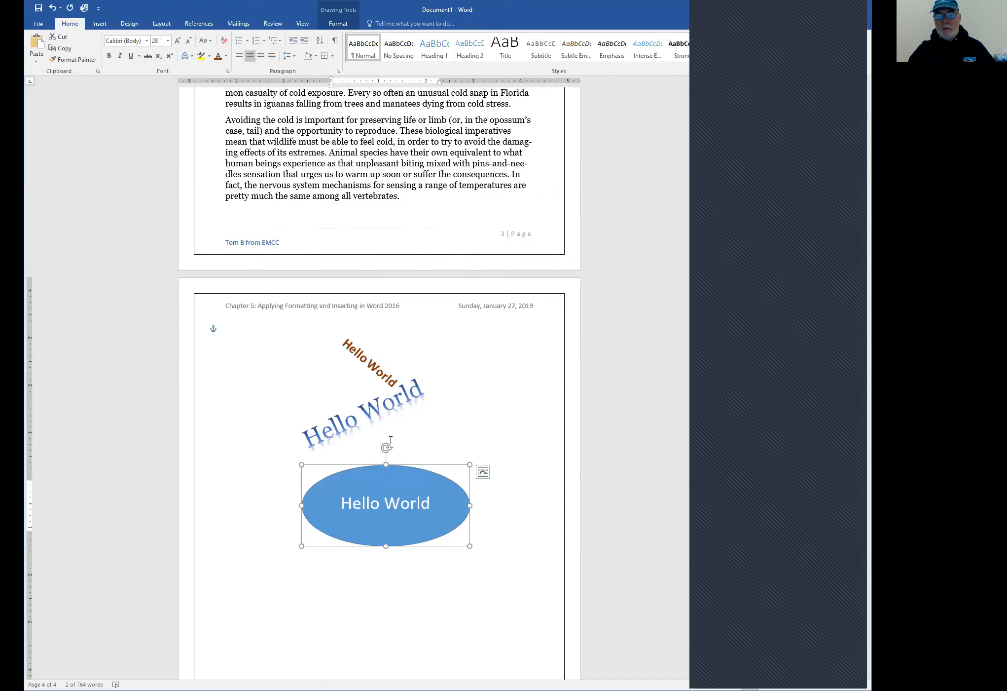
left_click_drag(395, 446, 387, 447)
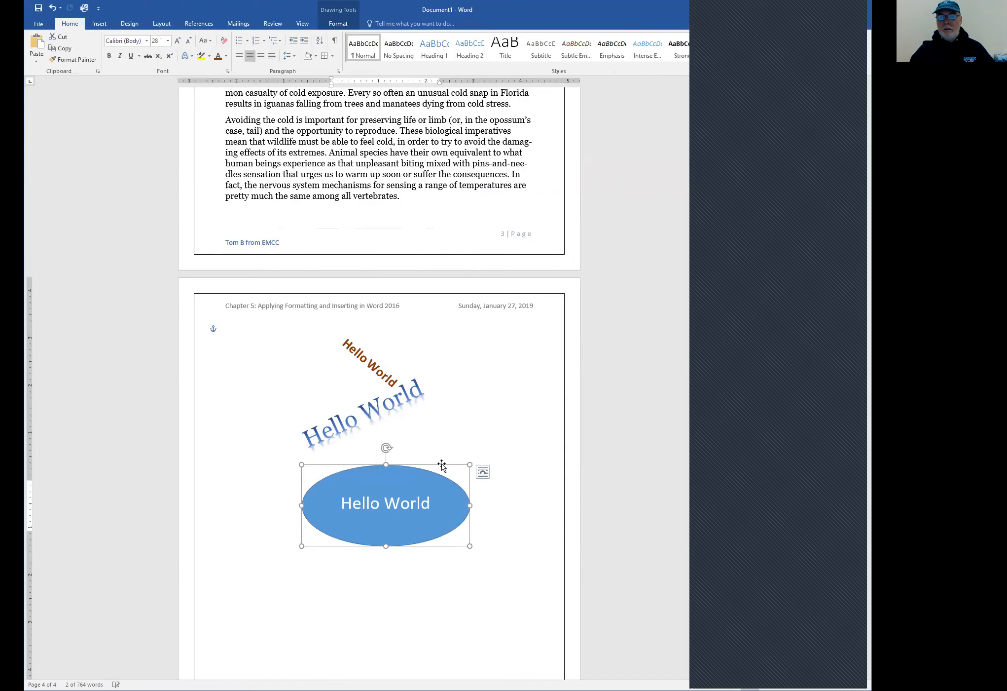
left_click(484, 472)
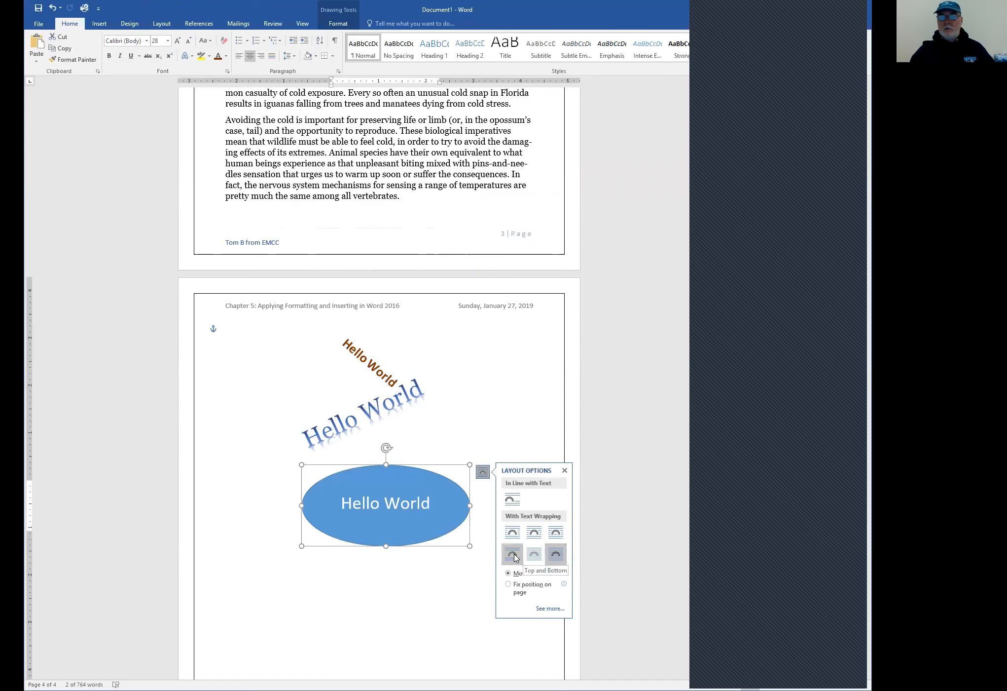
left_click(533, 541)
left_click_drag(398, 467, 390, 130)
left_click(490, 410)
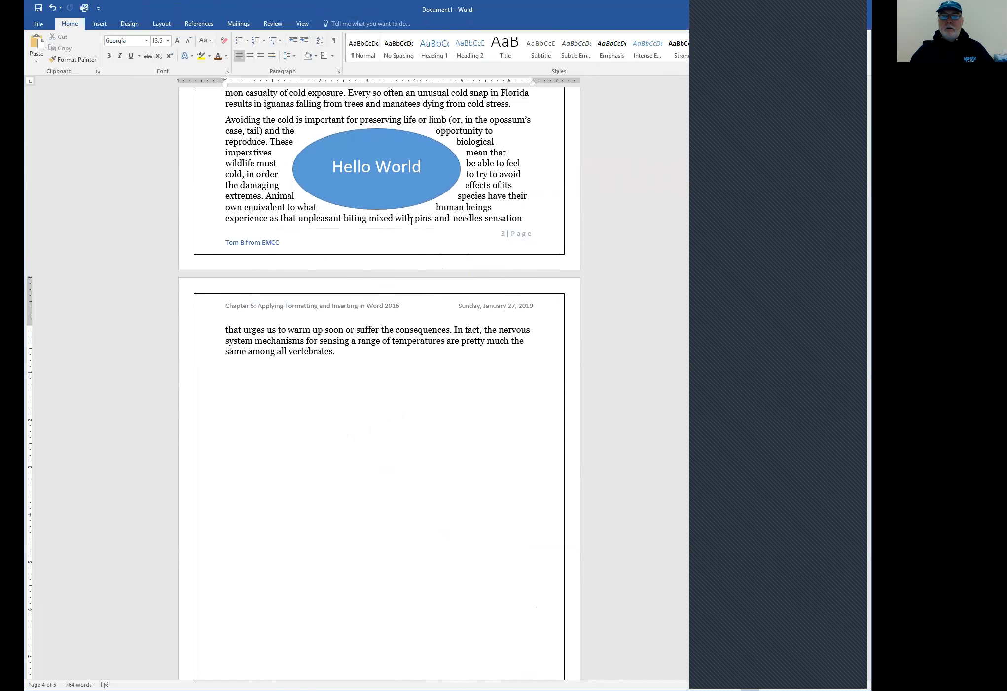
Move the oval out of the page 3 paragraph to the upper area of page 4 and deselect it.
left_click(402, 201)
left_click_drag(405, 130, 470, 423)
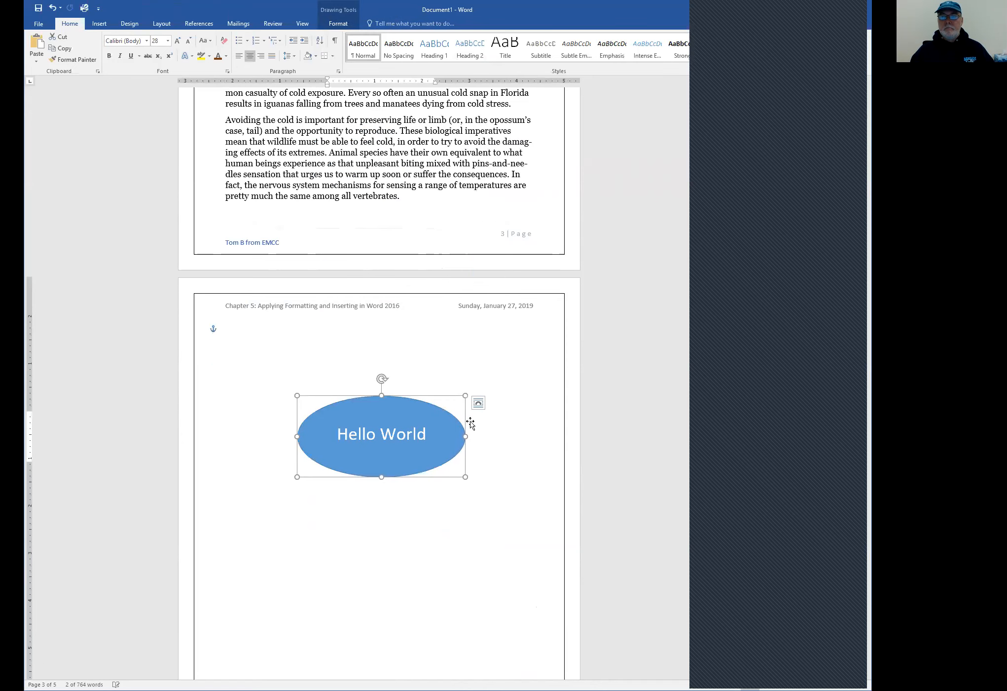
left_click(506, 474)
Move the brown Hello World text box and the blue Hello World WordArt from page 5 to the lower part of page 4.
scroll(514, 448, "down", 7)
scroll(515, 449, "up", 2)
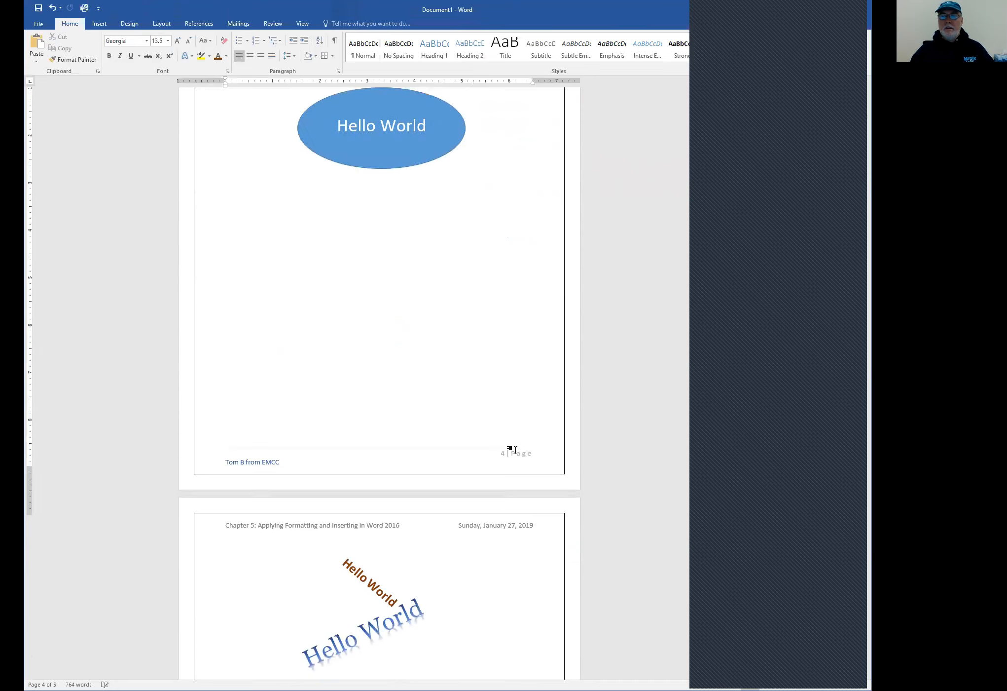
scroll(513, 446, "up", 2)
scroll(516, 443, "down", 3)
scroll(519, 438, "up", 3)
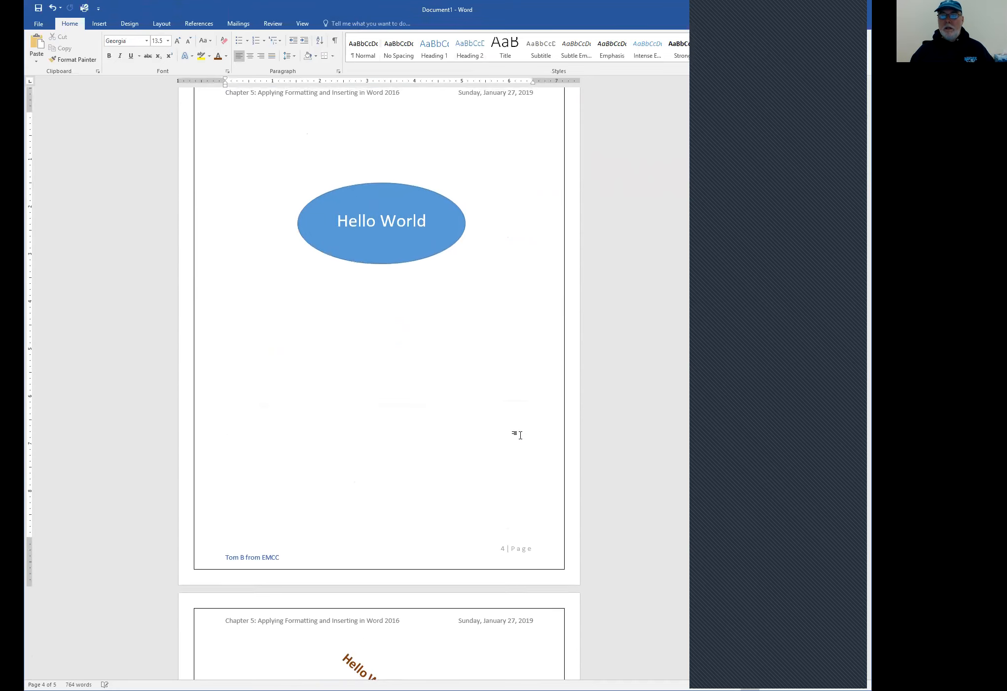
scroll(513, 425, "up", 3)
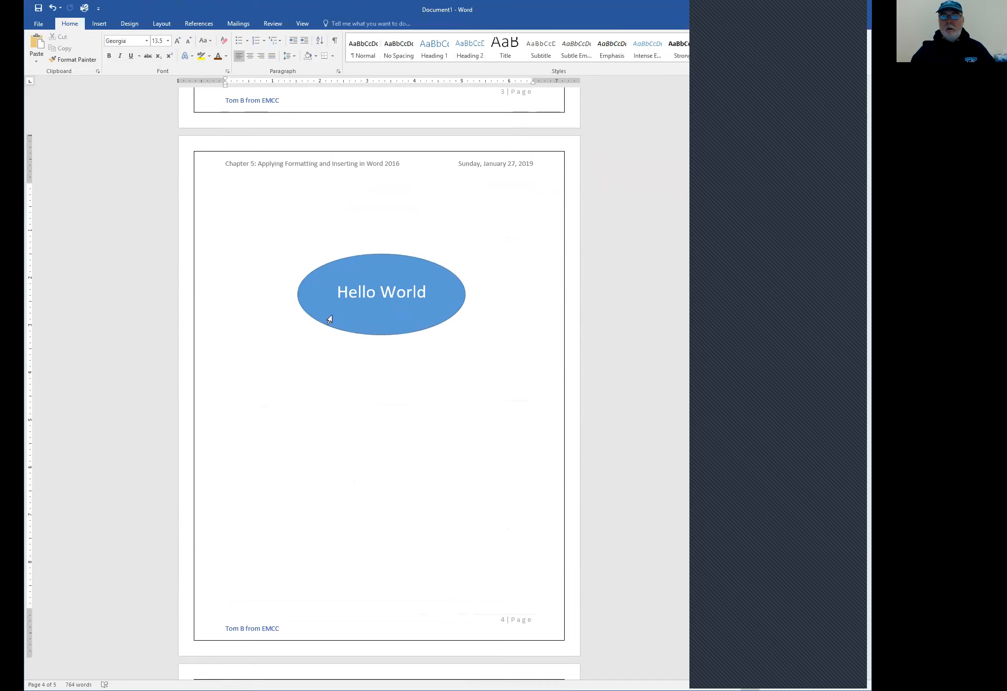
scroll(333, 326, "down", 12)
left_click(365, 435)
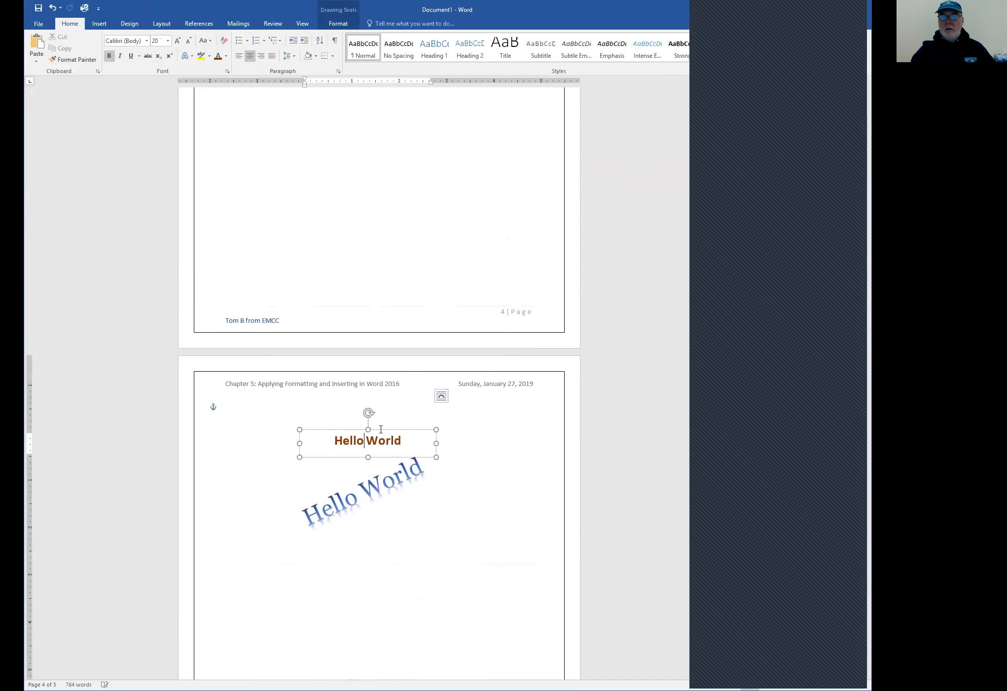
left_click_drag(386, 432, 357, 142)
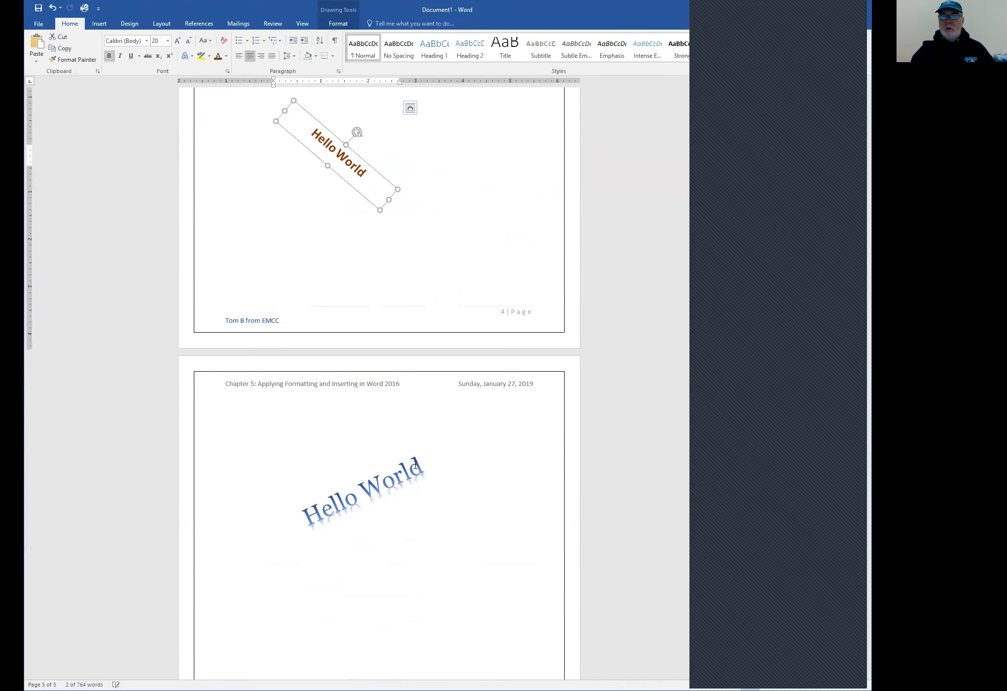
left_click(400, 474)
left_click_drag(400, 476, 473, 184)
left_click(477, 401)
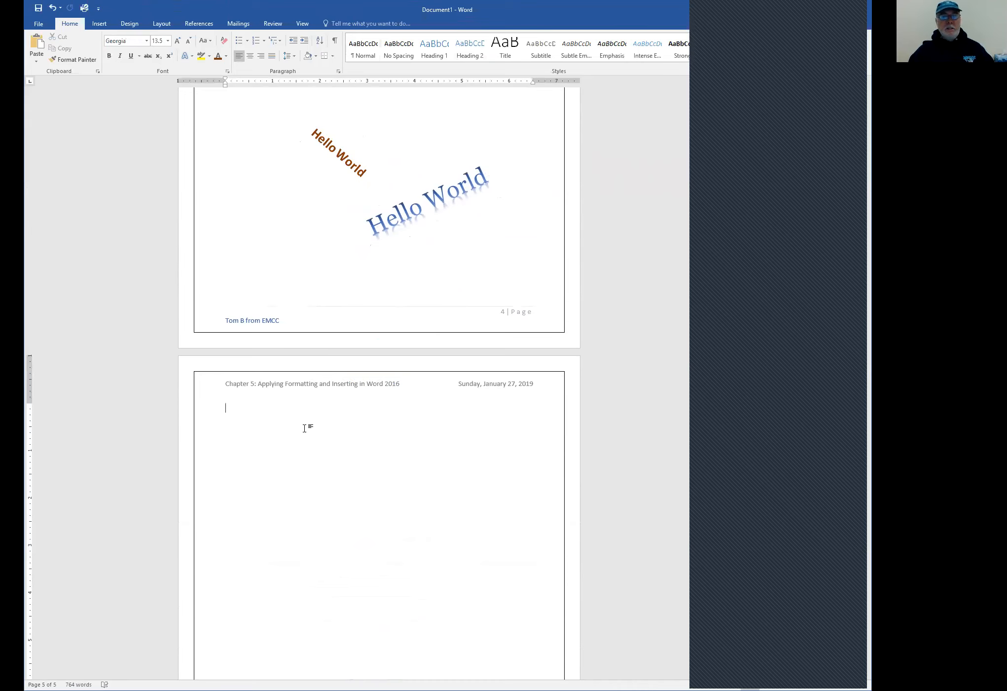
Search Bing online pictures for "butte" to insert on the empty page 5.
left_click(99, 23)
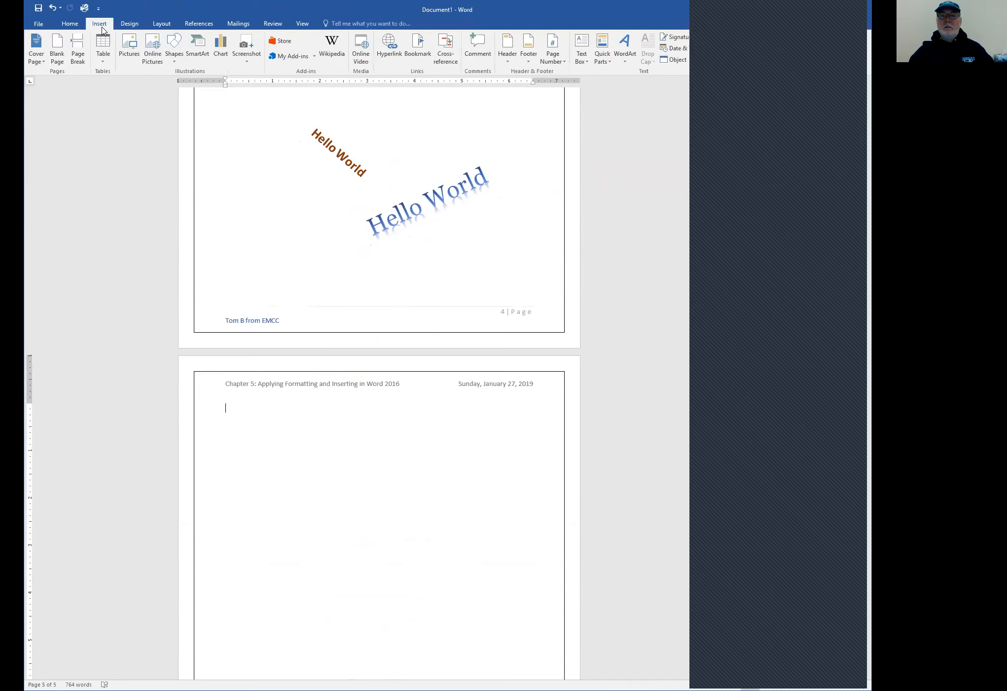
left_click(151, 58)
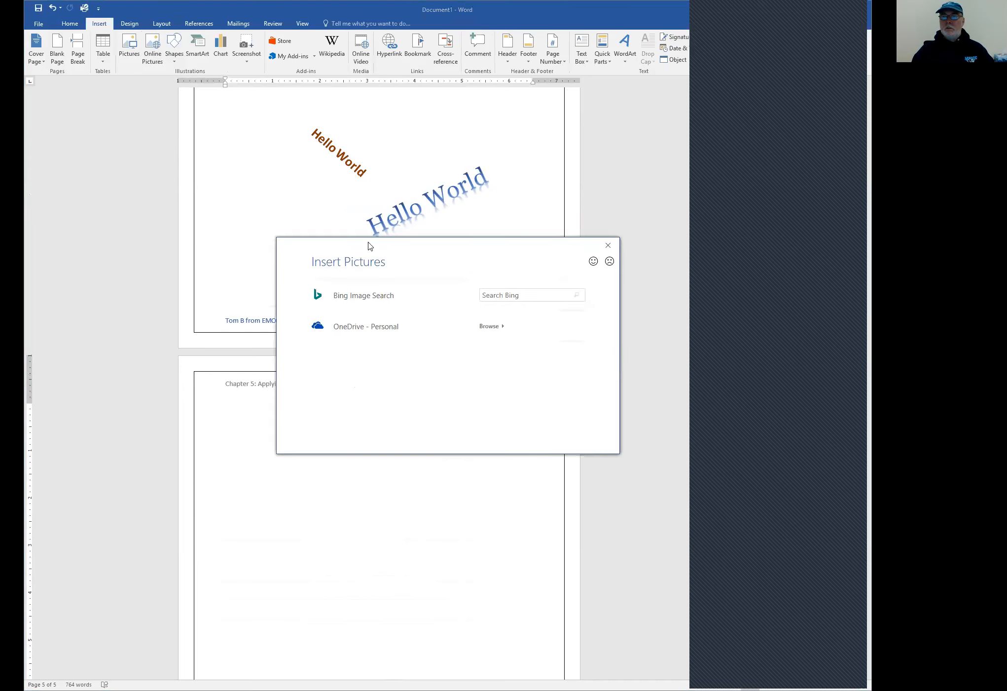
left_click(497, 295)
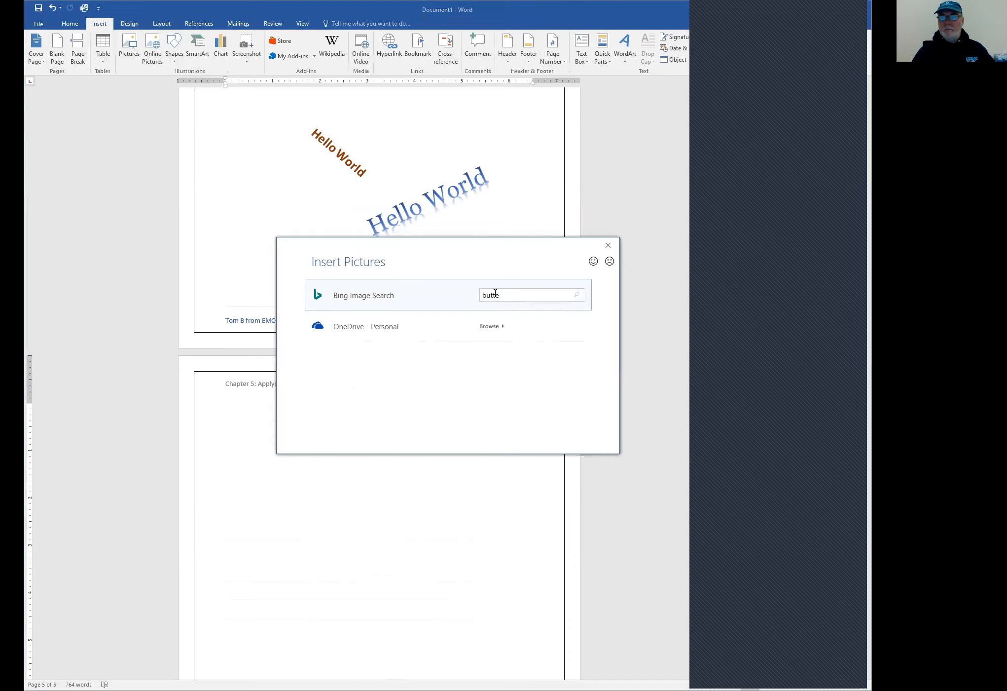
key("Return")
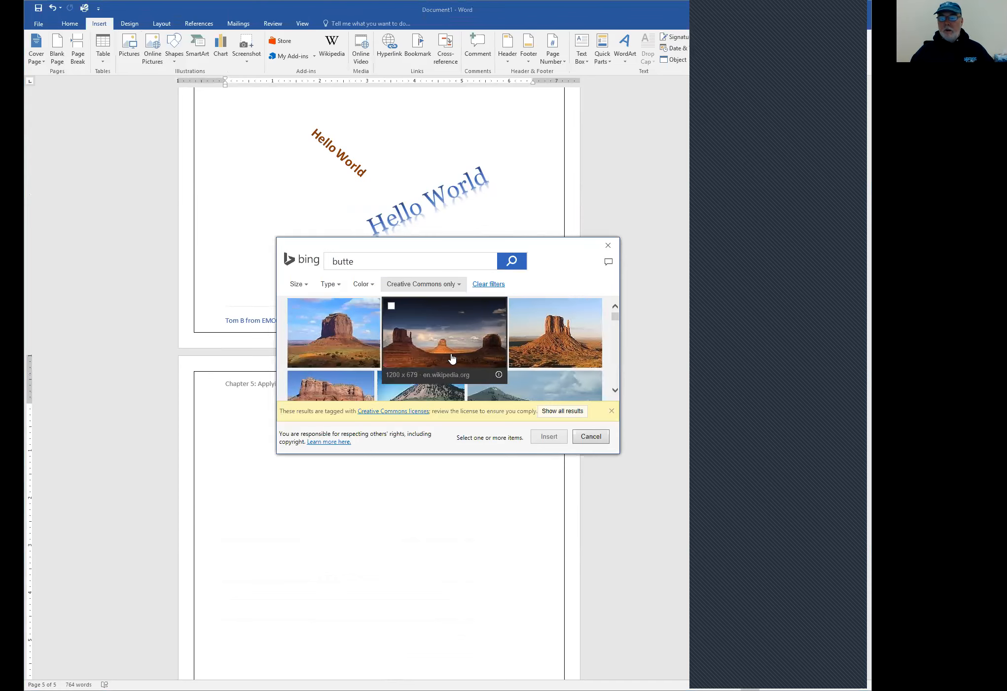
Select the red butte picture and the tan butte picture from the search results and insert both.
left_click(336, 339)
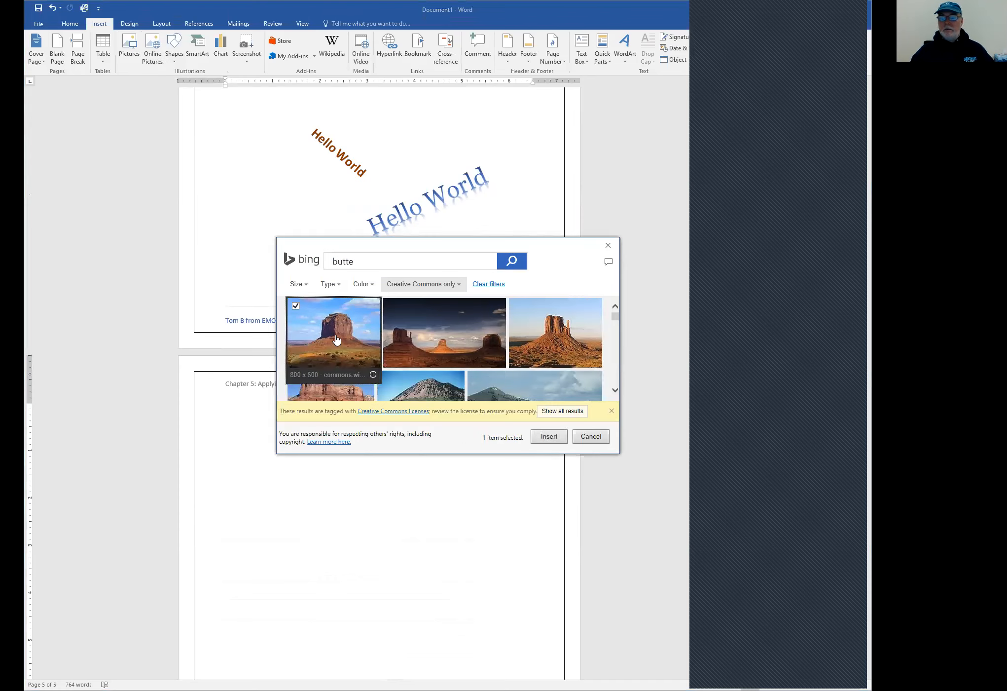
scroll(464, 348, "down", 1)
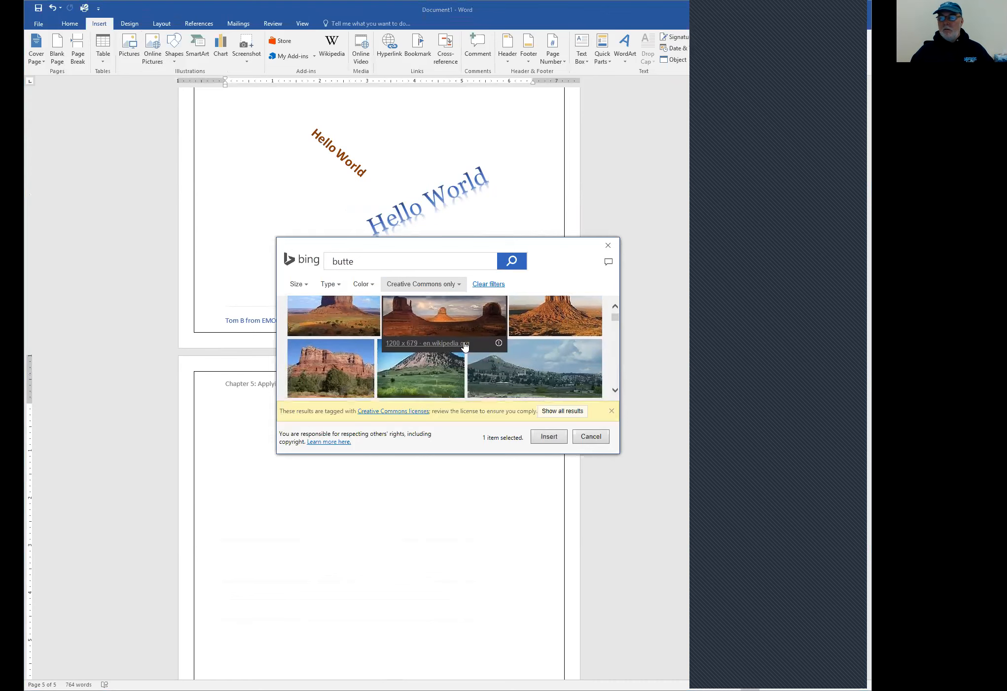
scroll(464, 346, "down", 1)
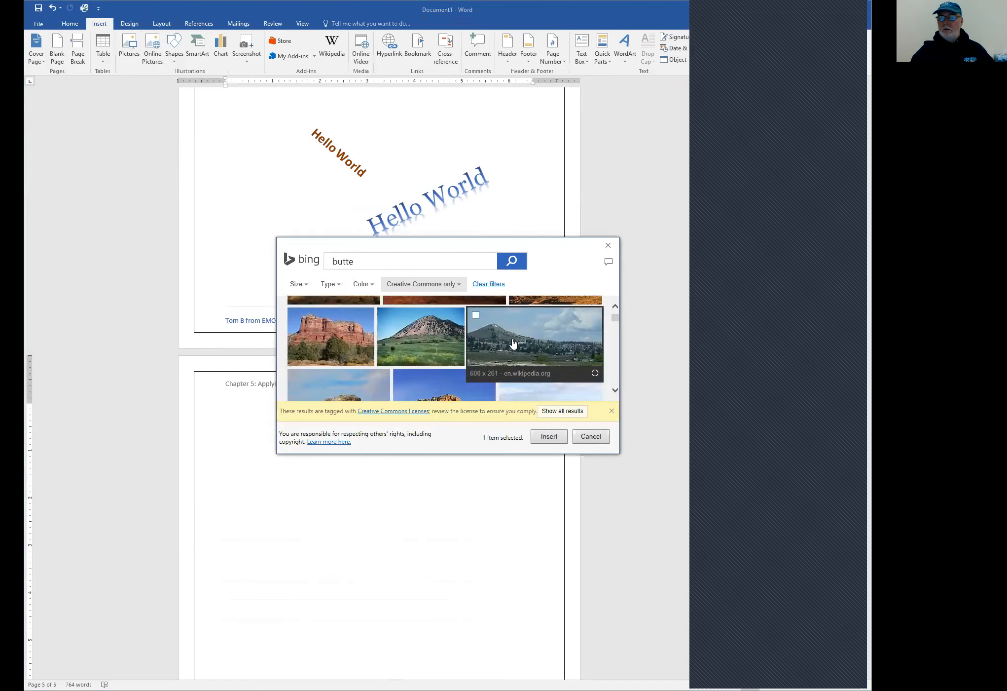
scroll(511, 345, "down", 2)
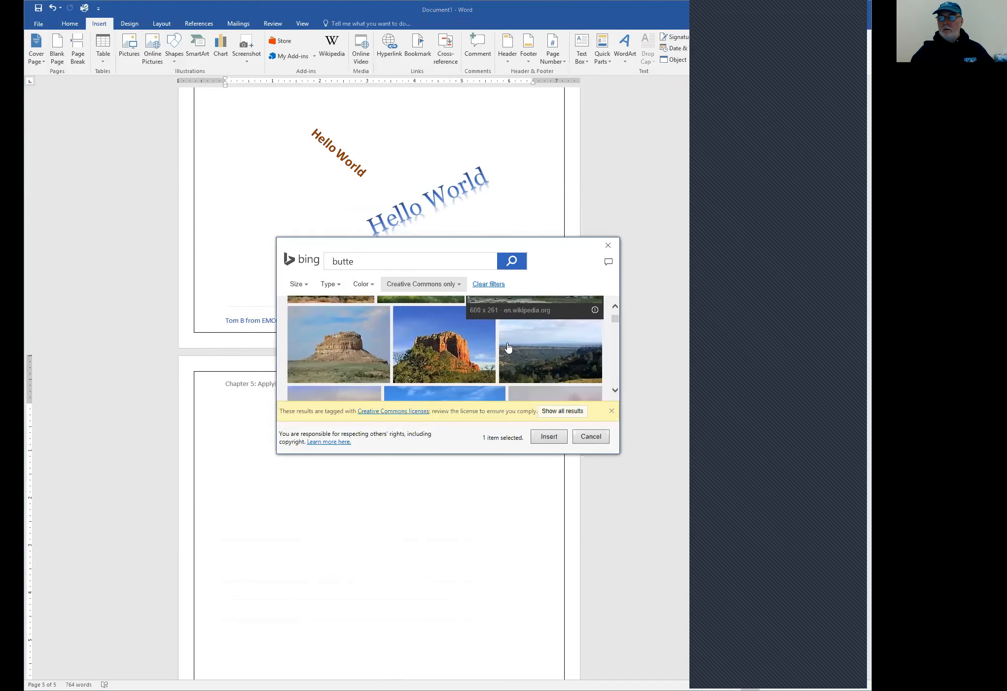
left_click(353, 347)
left_click(547, 440)
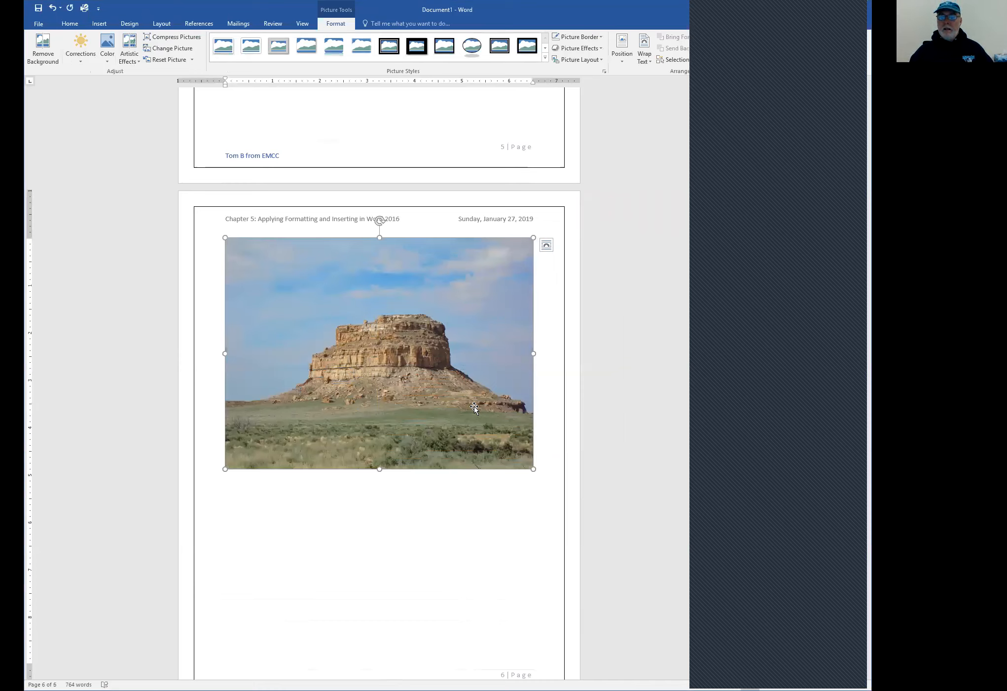
right_click(428, 373)
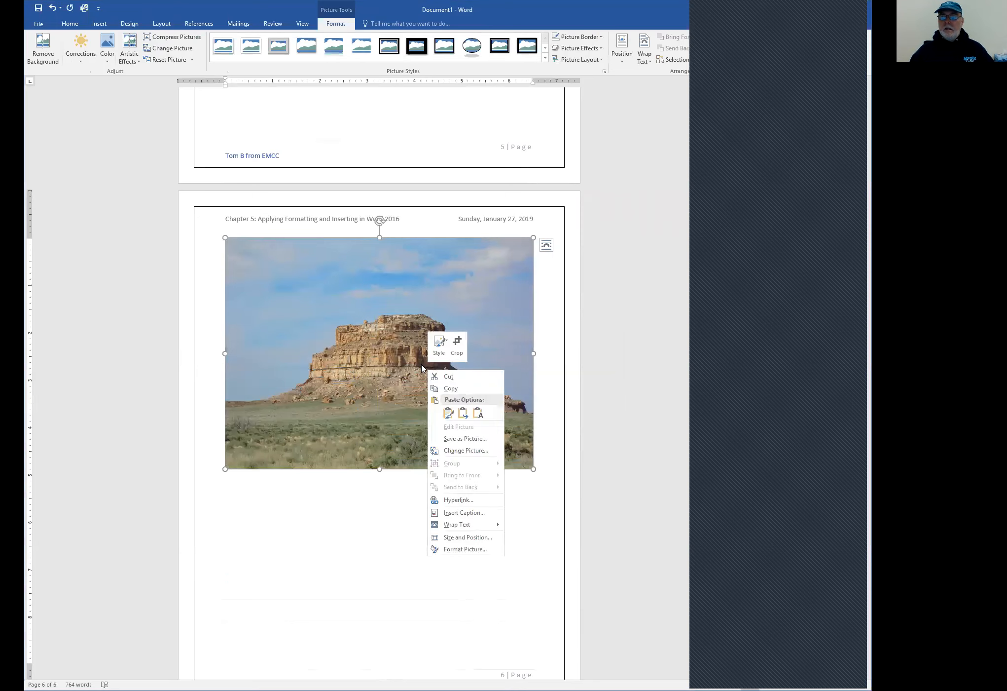
left_click(458, 342)
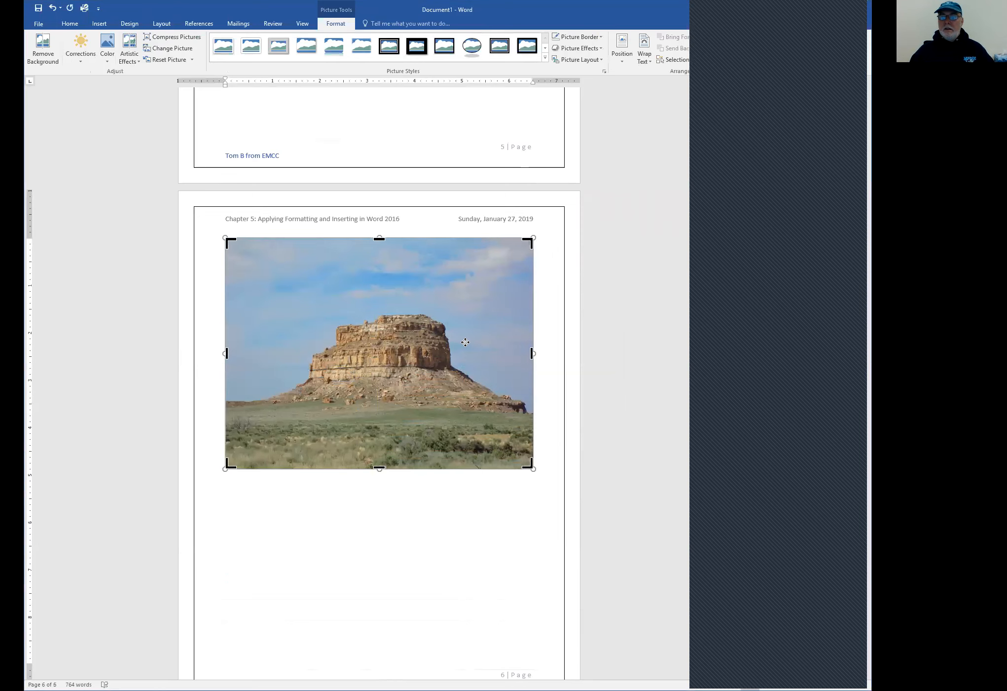
left_click(401, 560)
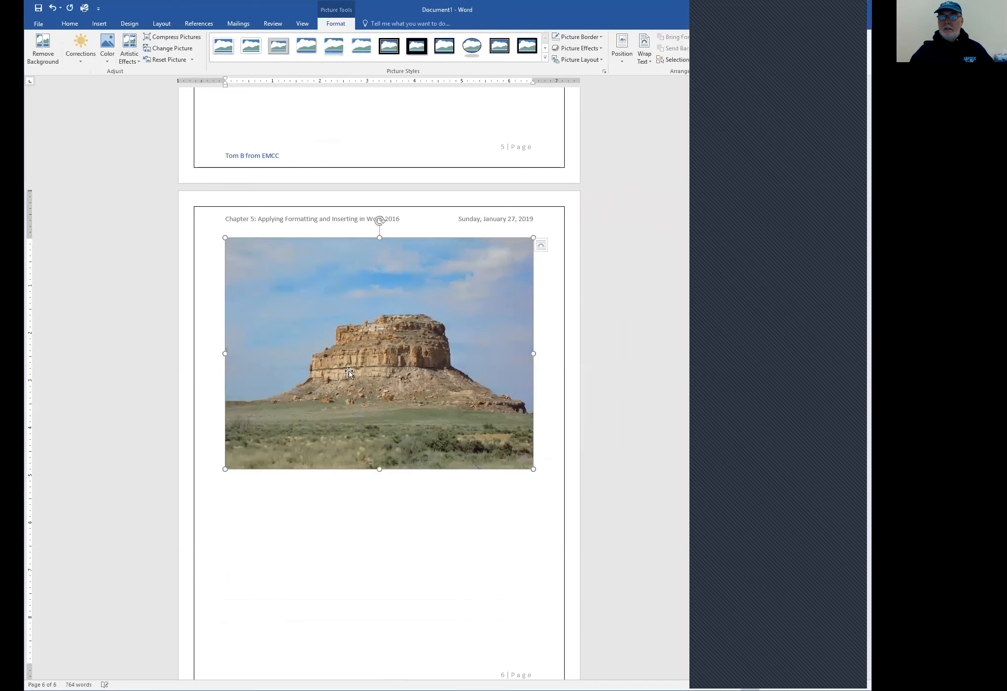
Crop the sky above and the grass below the butte from the tan butte picture, finishing with the picture deselected.
right_click(374, 348)
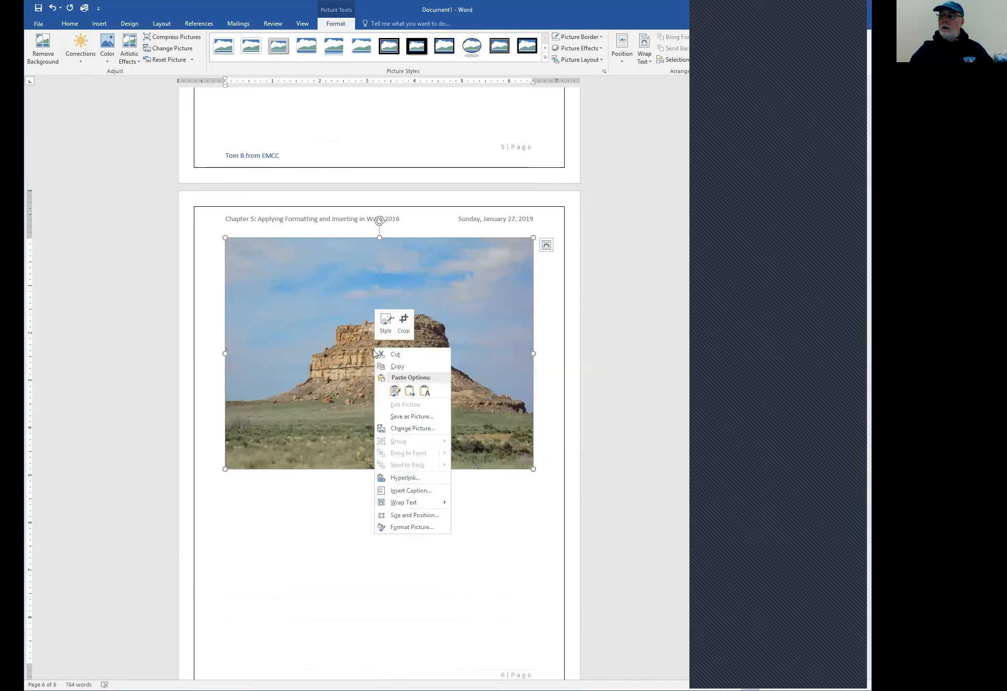
left_click(404, 327)
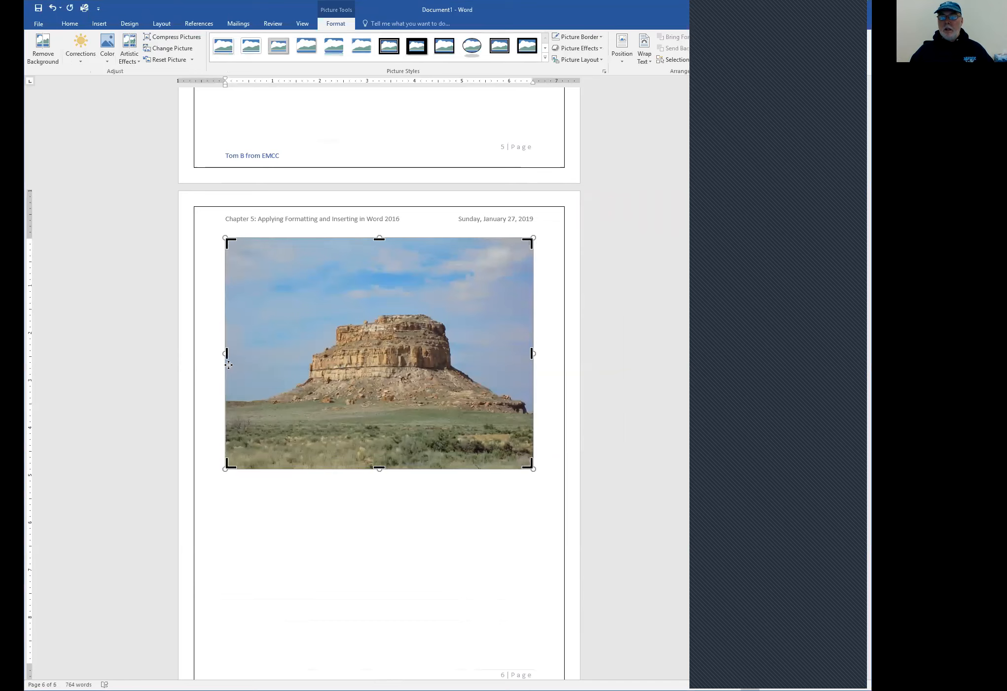
left_click_drag(379, 239, 379, 292)
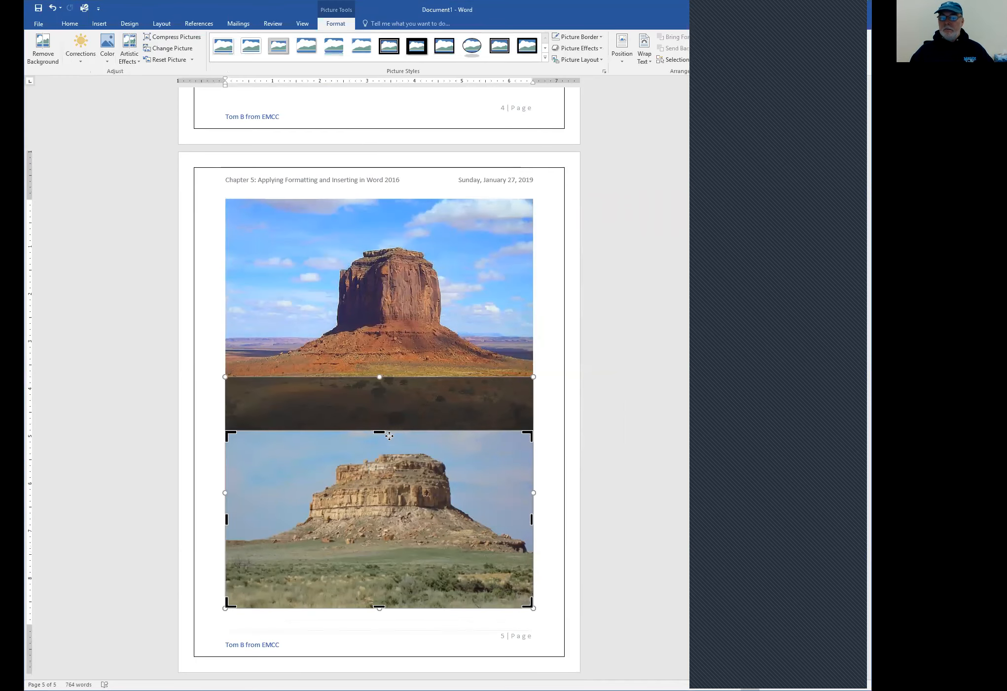
left_click_drag(379, 607, 385, 564)
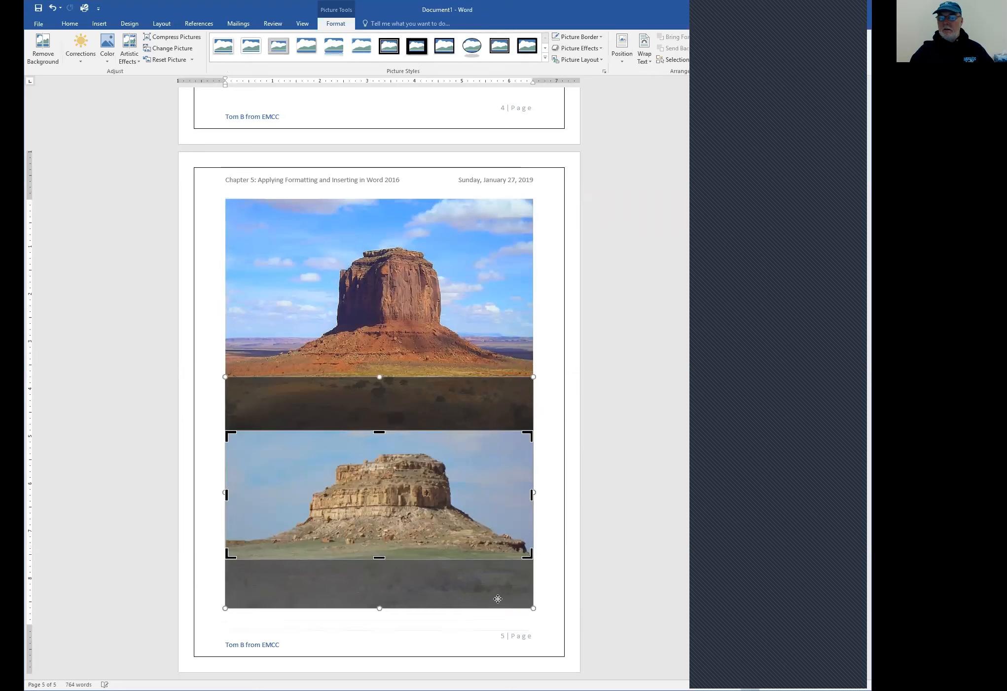
left_click(553, 592)
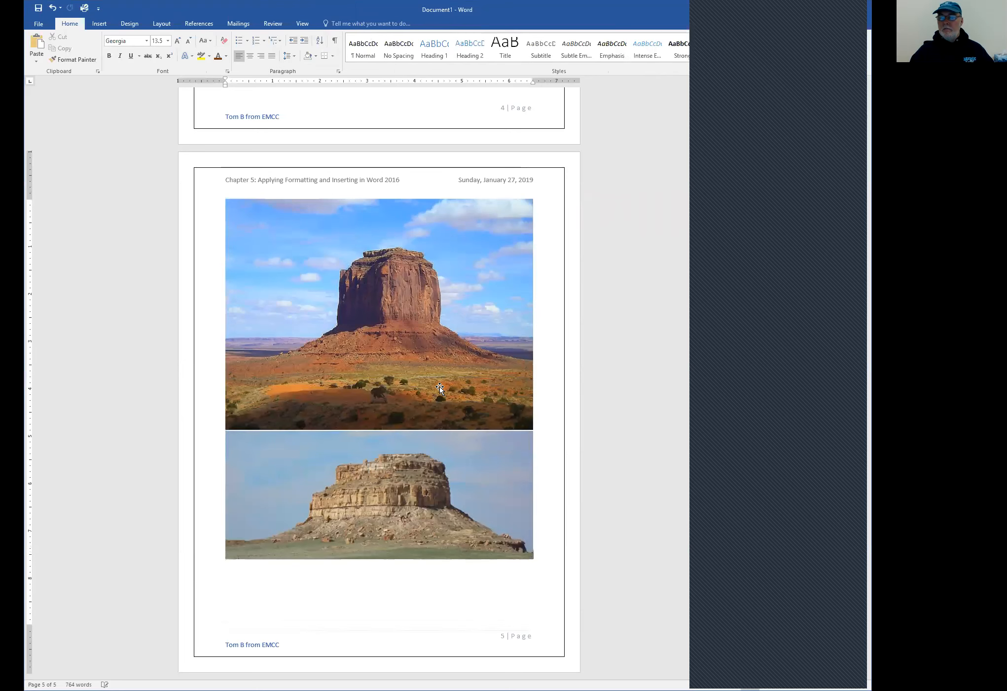
Move the tan butte picture above the red butte picture and insert a page break between the two pictures.
left_click(377, 477)
left_click_drag(396, 476, 216, 213)
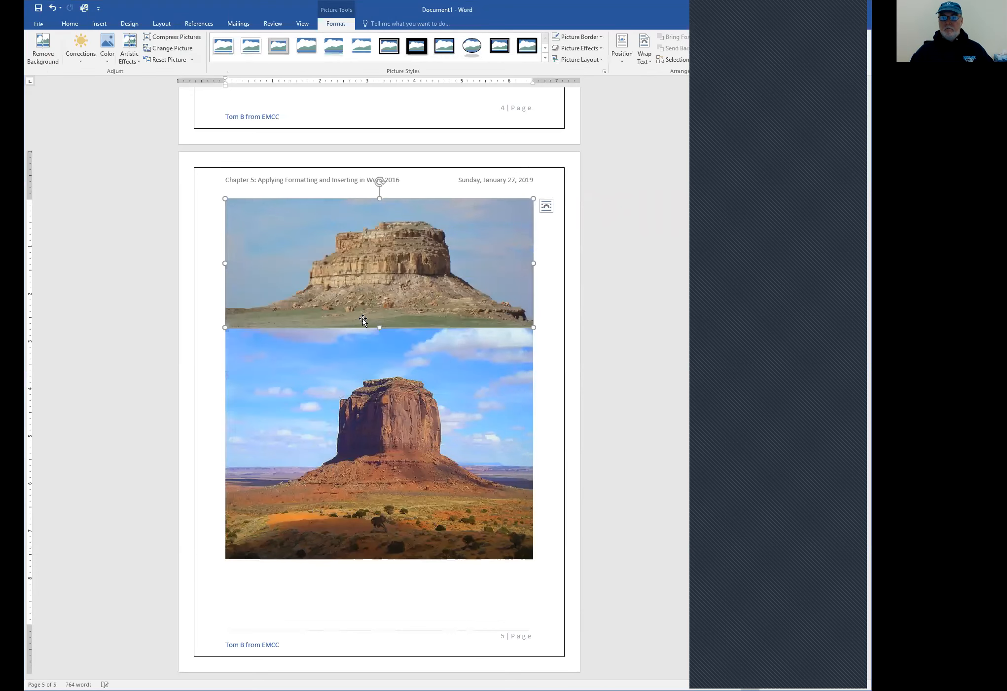
left_click(222, 405)
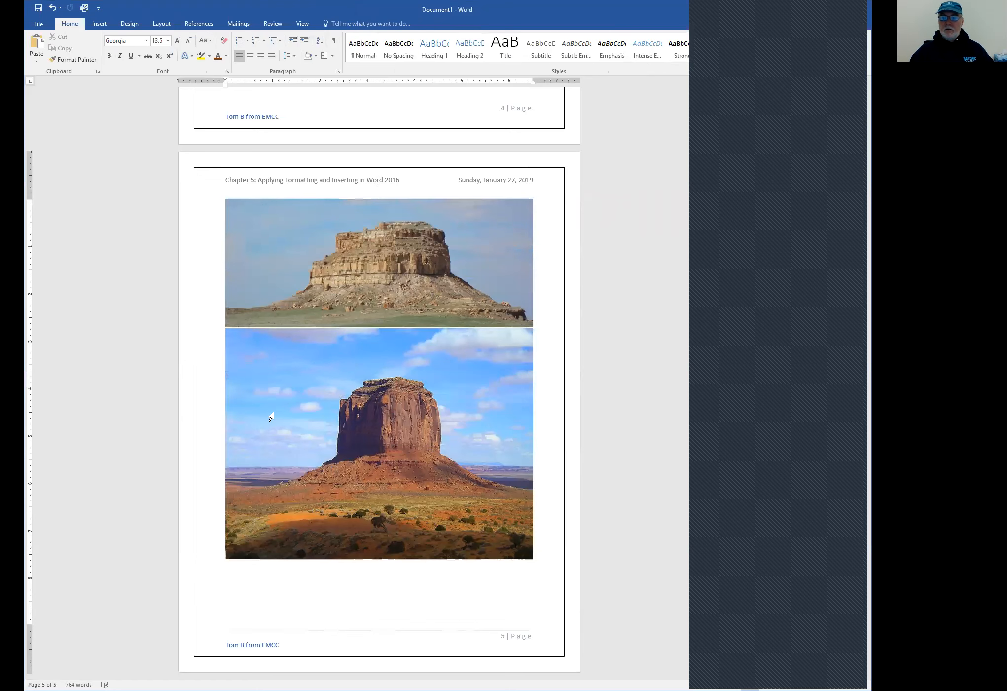
key("ctrl+Return")
key("Up")
scroll(291, 405, "up", 5)
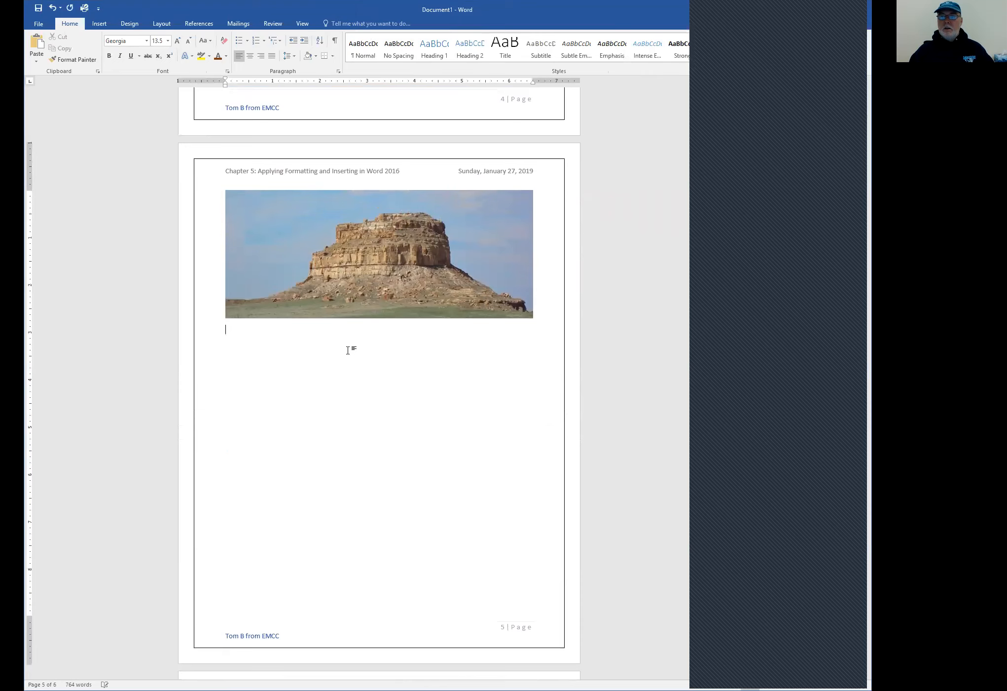
Extend the tan butte picture's crop area to its full original bottom and top edges to restore the hidden parts.
left_click(351, 298)
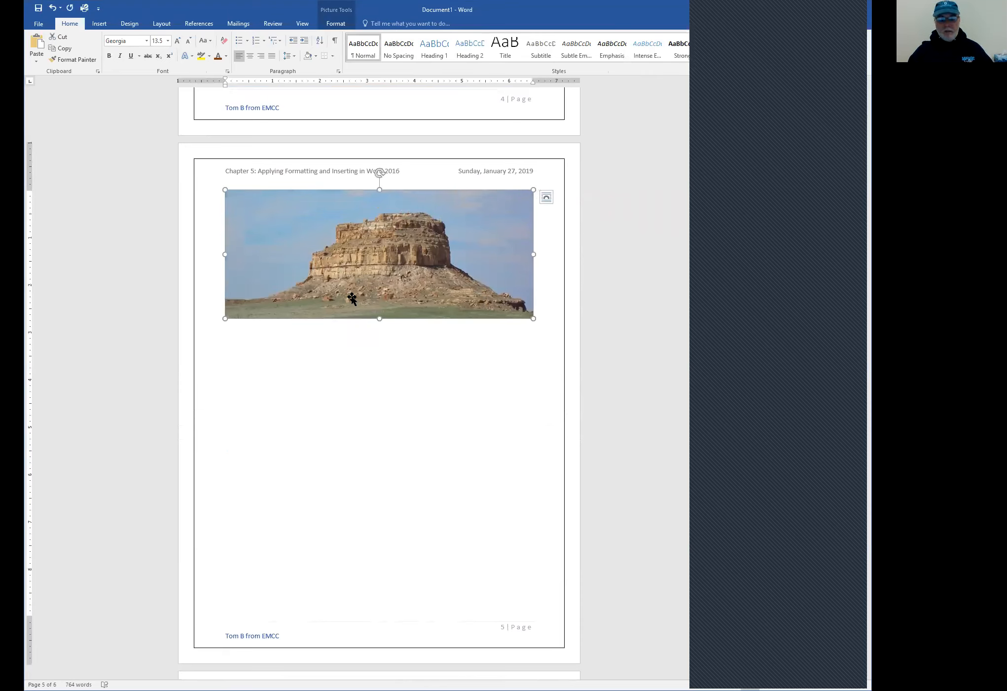
left_click_drag(352, 297, 352, 289)
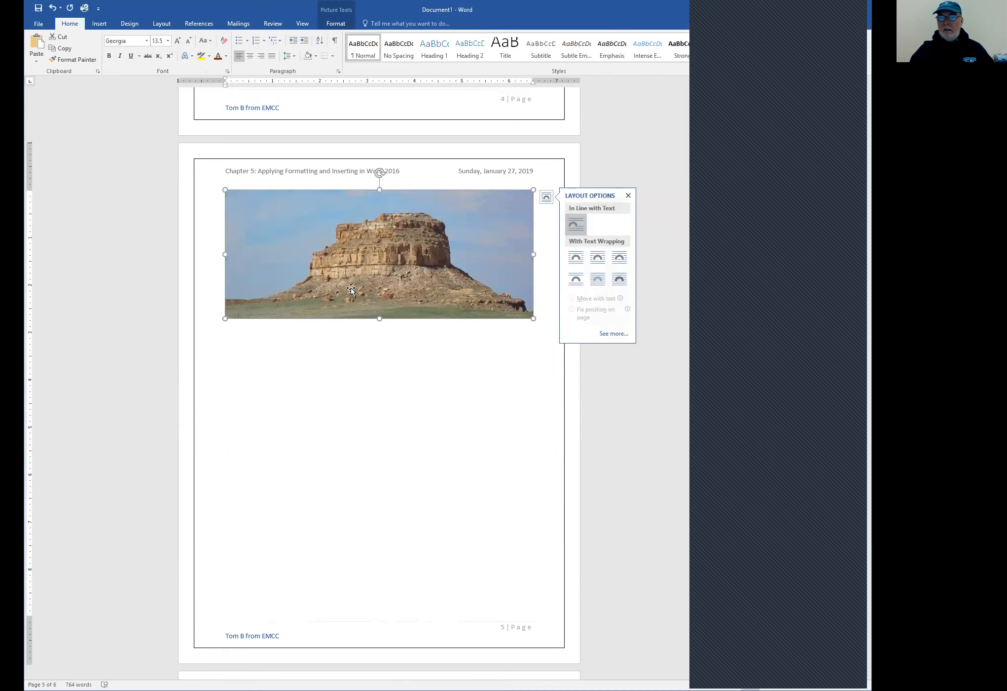
right_click(351, 289)
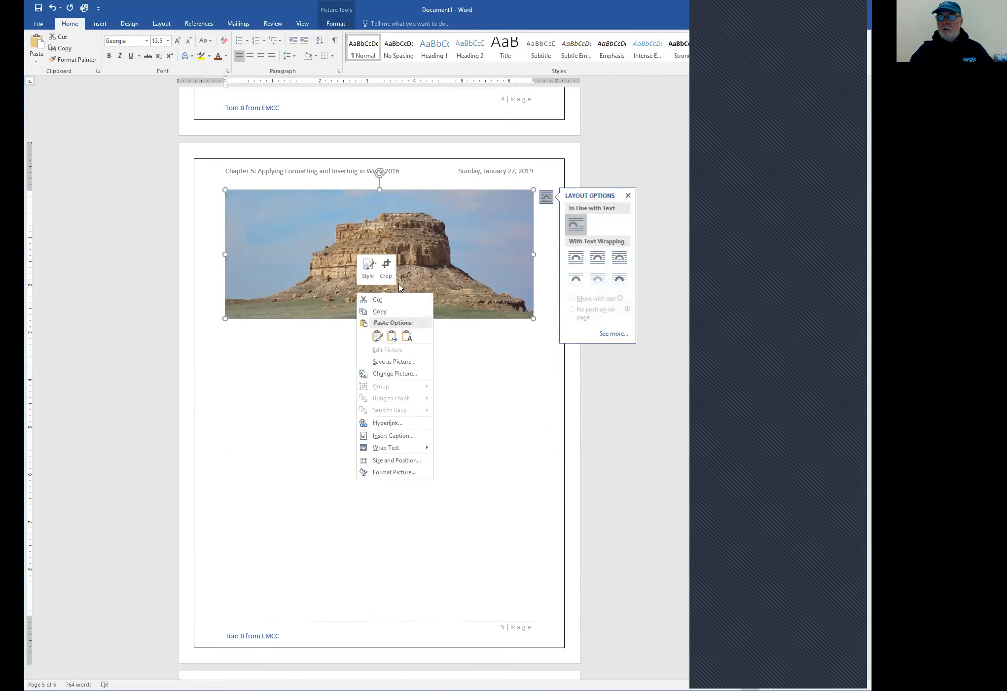
left_click(386, 266)
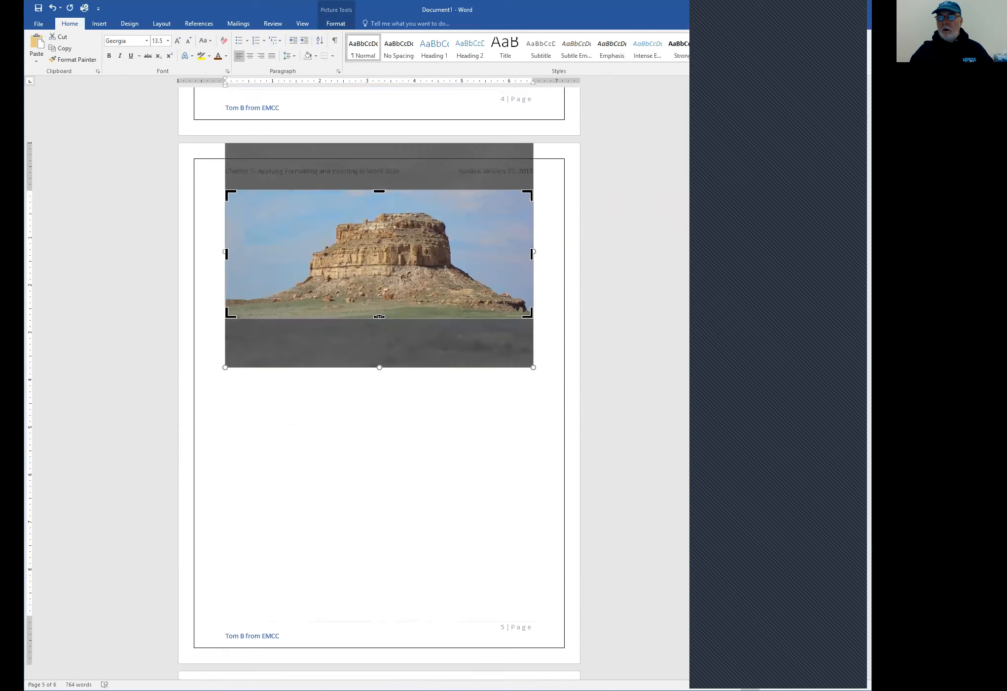
left_click_drag(379, 326, 380, 365)
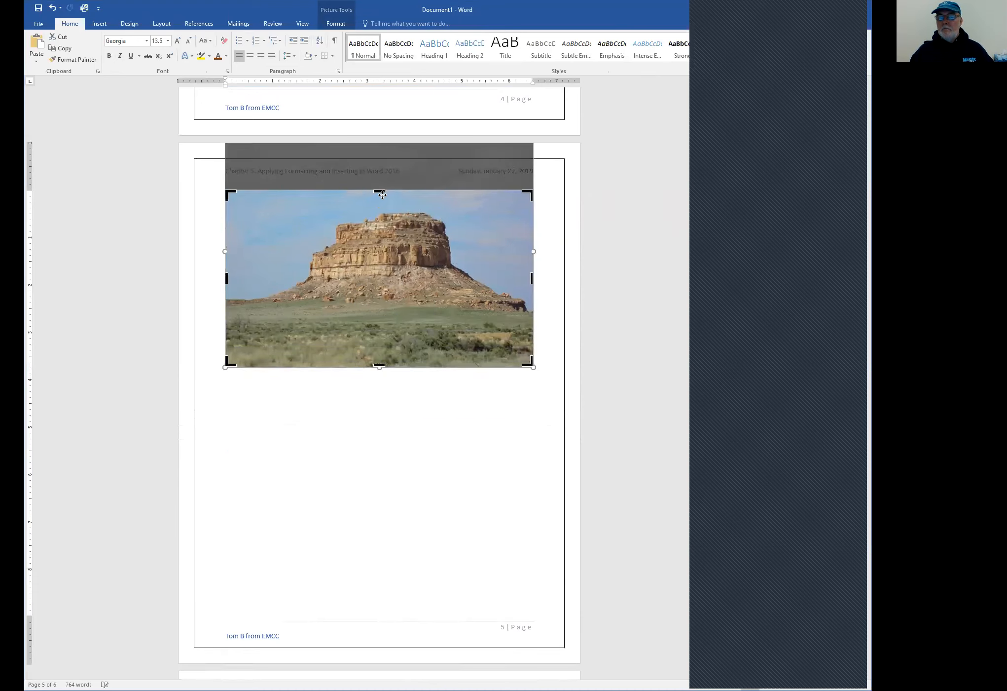
left_click_drag(378, 189, 376, 135)
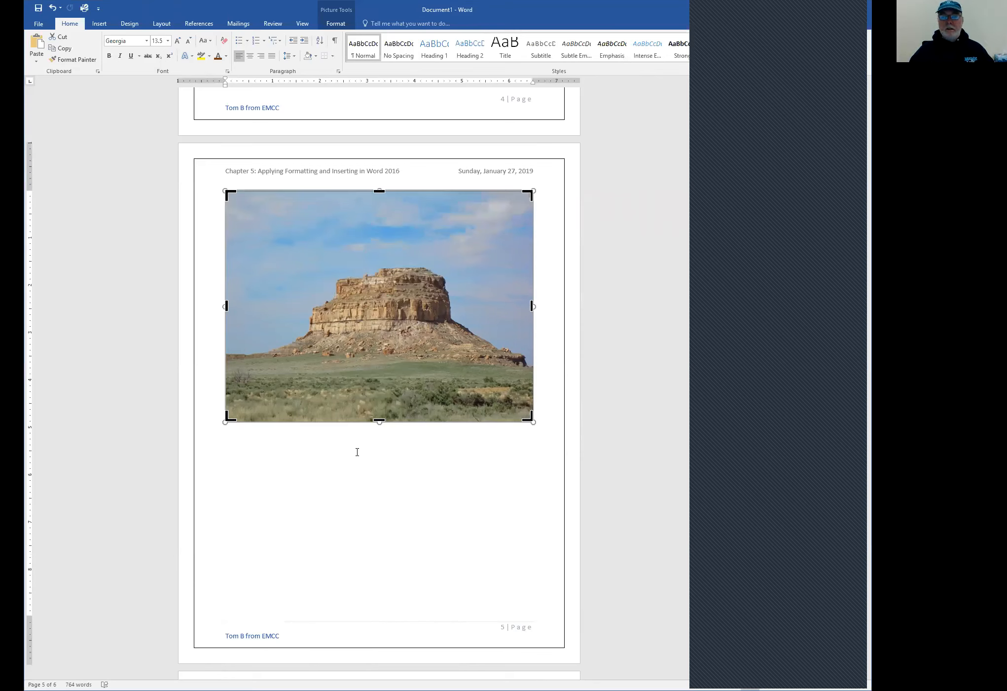
left_click(339, 434)
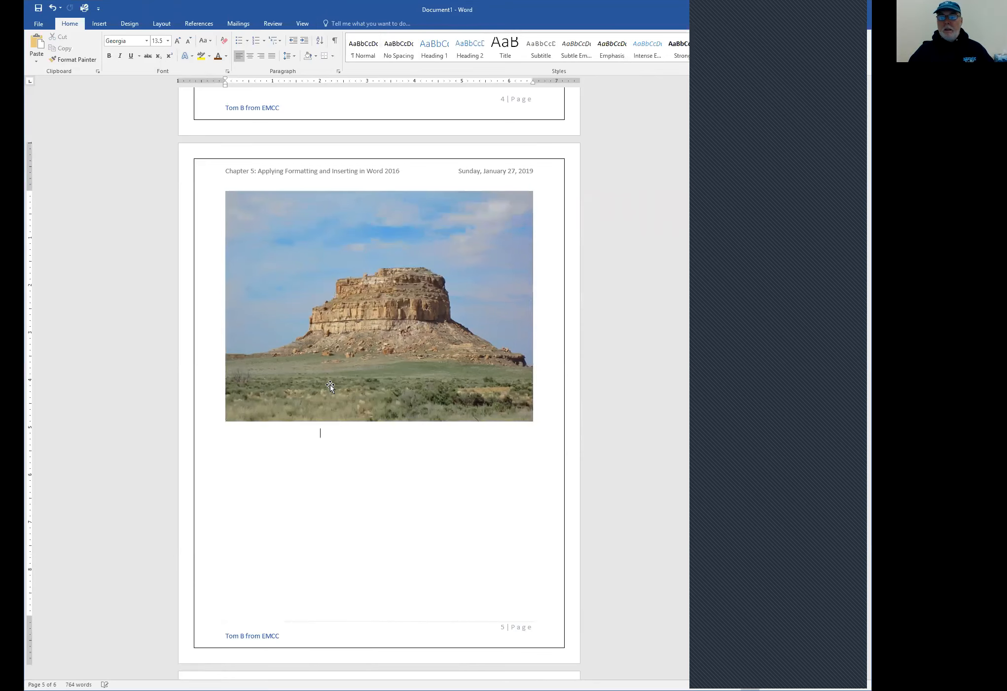
Look over the text wrapping choices for the tan butte picture without changing them, keeping the picture selected.
left_click(328, 384)
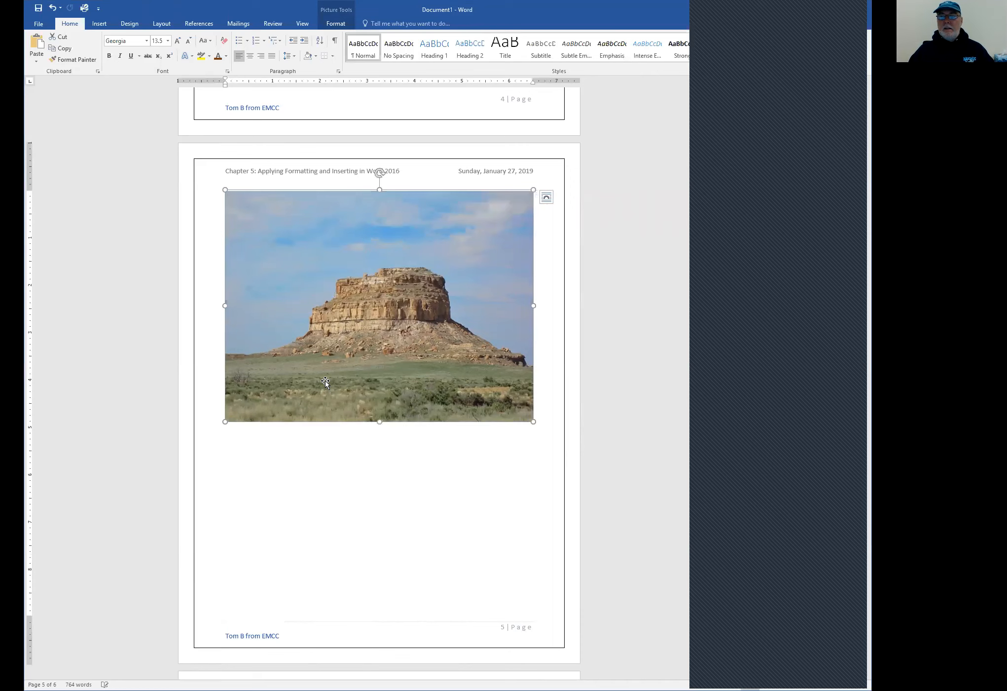
right_click(325, 381)
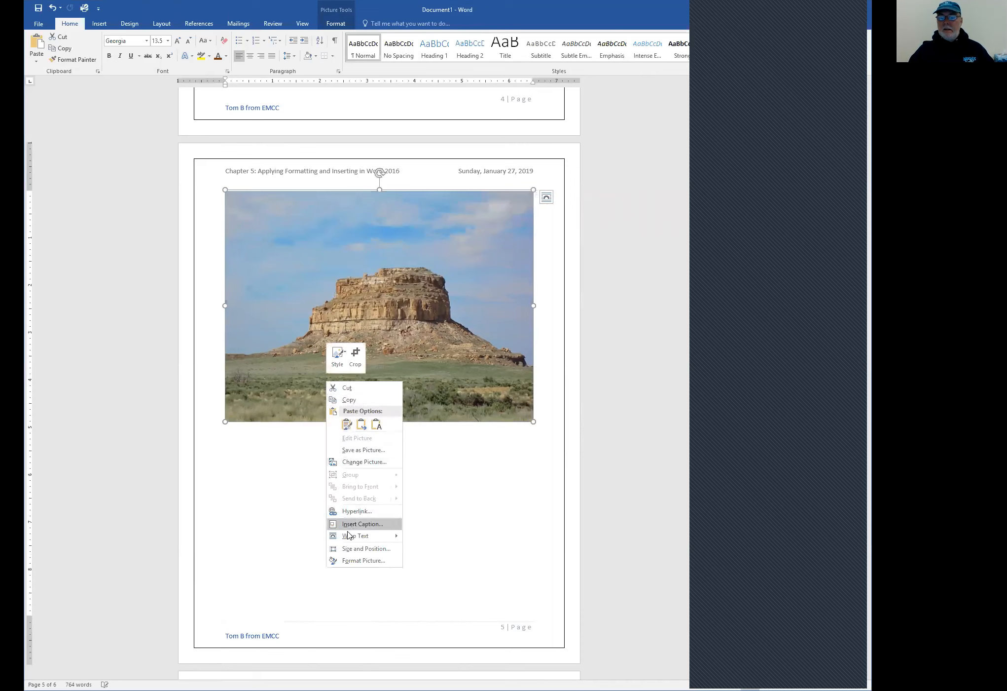
mouse_move(350, 538)
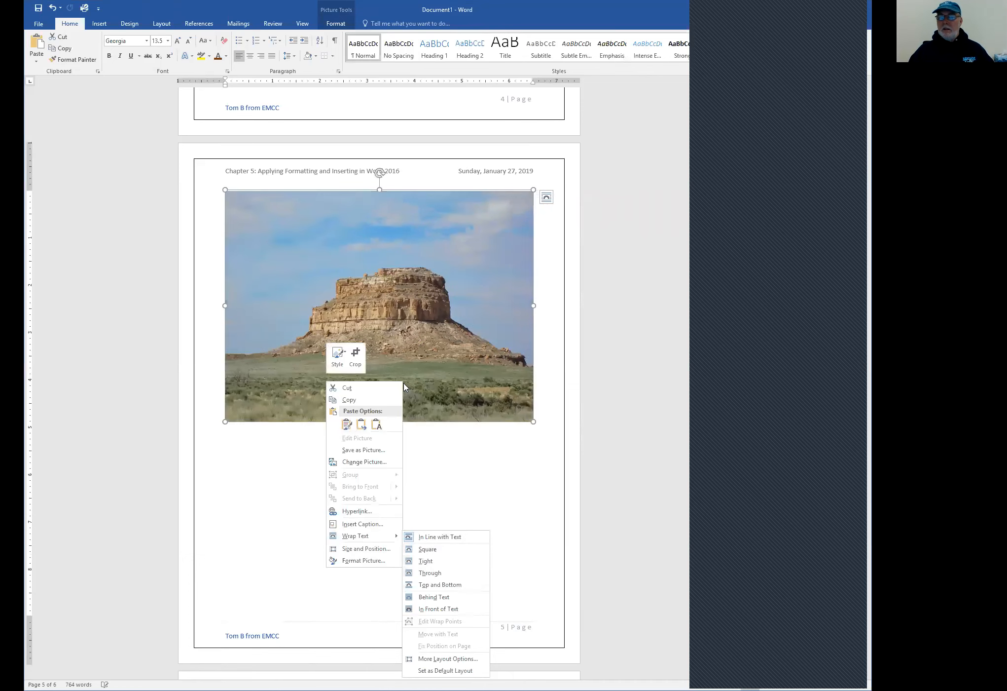
left_click(386, 361)
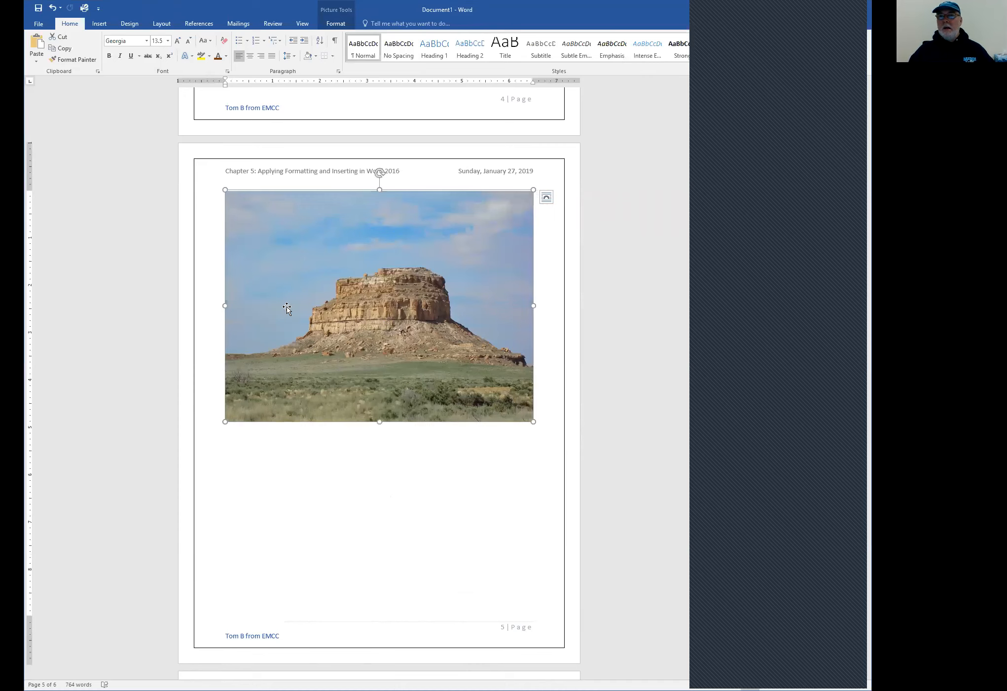
left_click(339, 490)
left_click(351, 396)
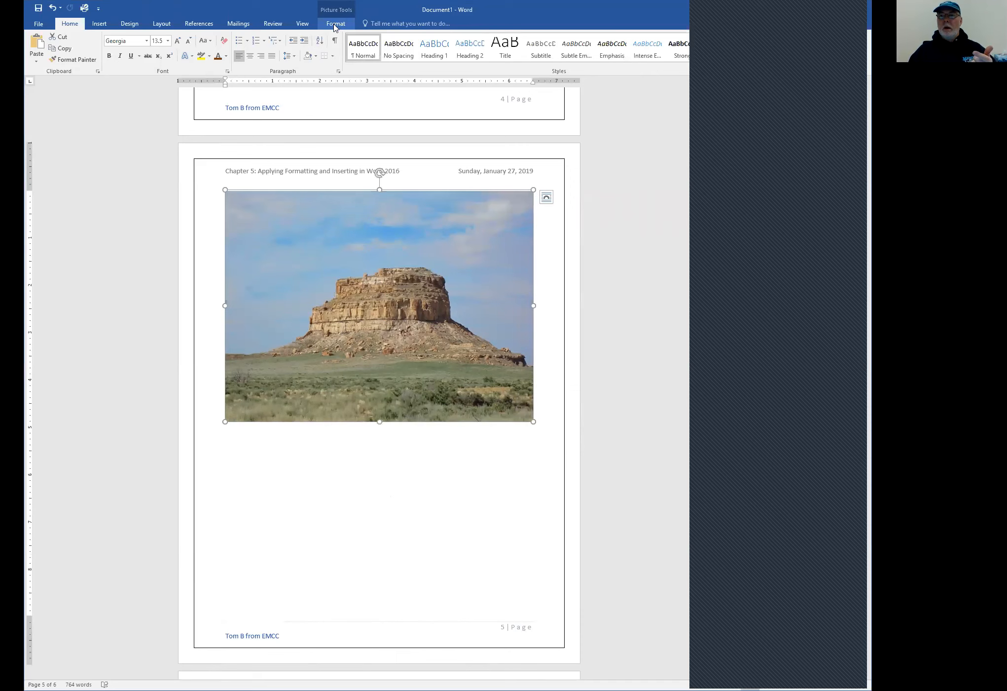
Examine the border colors and the preset, shadow, reflection, glow, and 3-D rotation effects available for the butte picture without applying any.
left_click(335, 25)
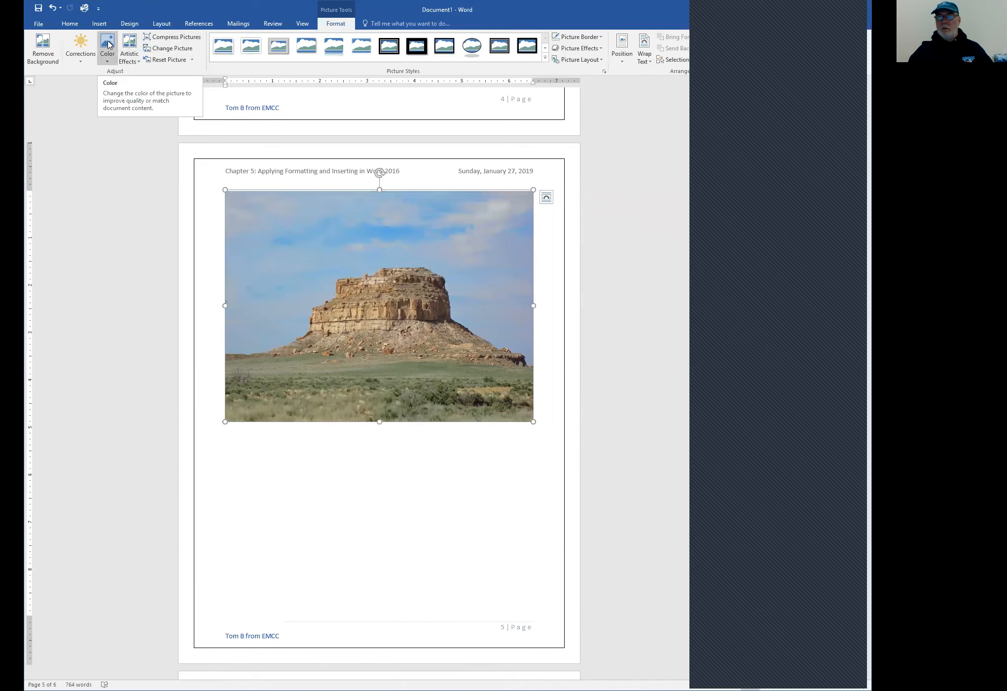
left_click(588, 41)
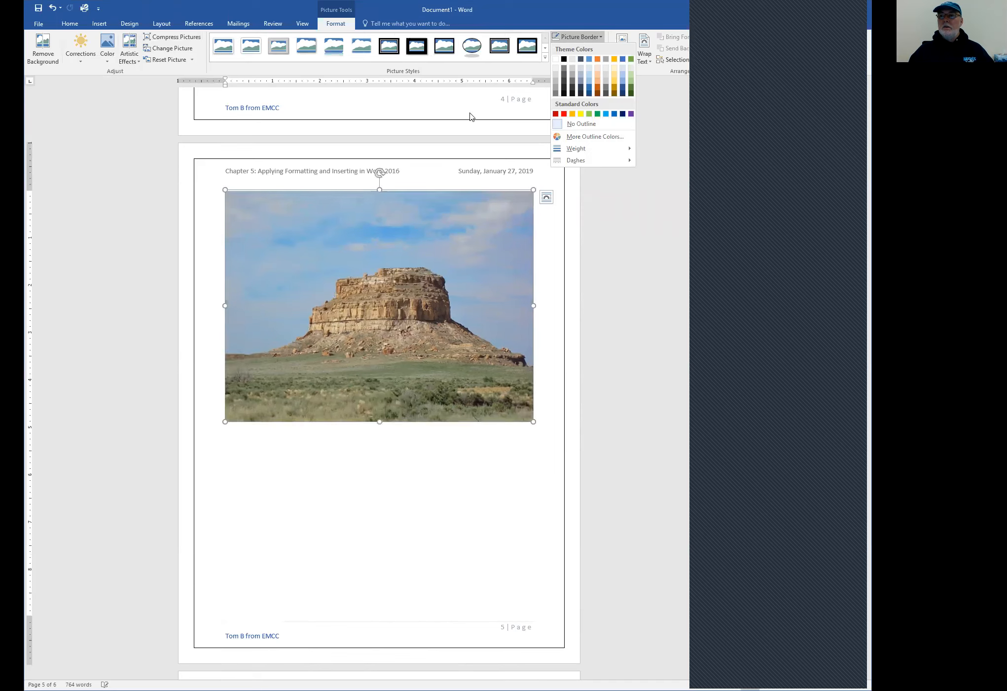
left_click(643, 196)
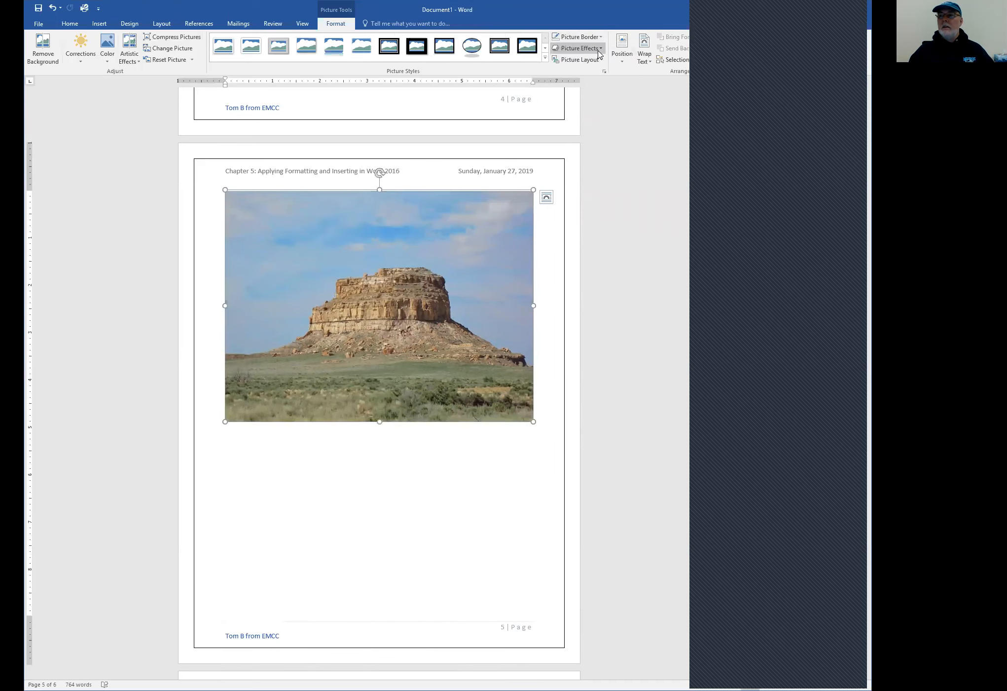
left_click(602, 50)
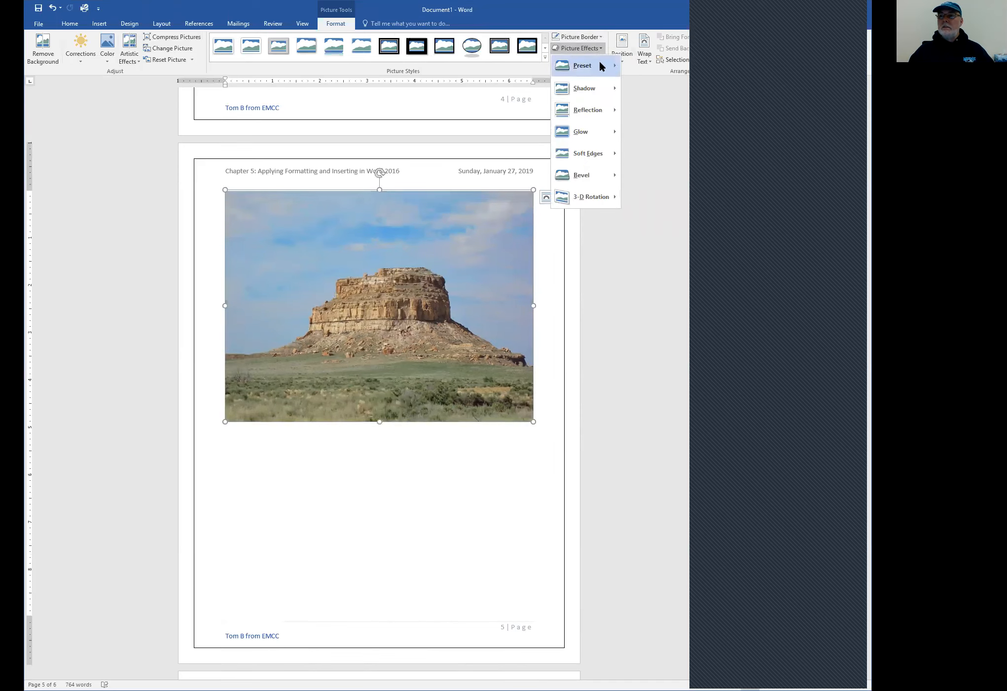
mouse_move(602, 67)
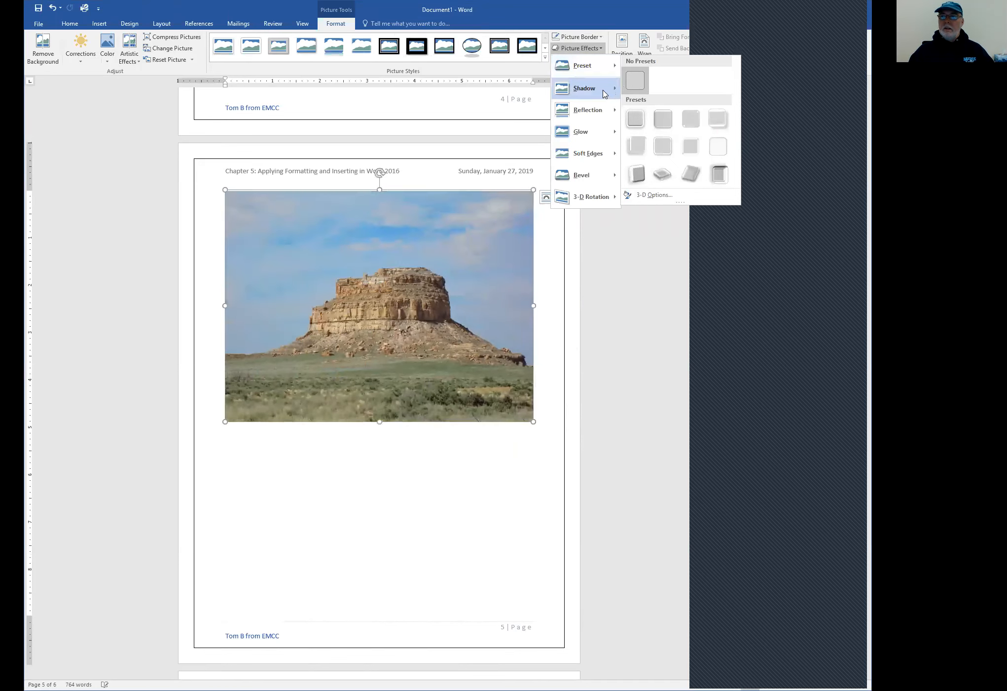
mouse_move(605, 94)
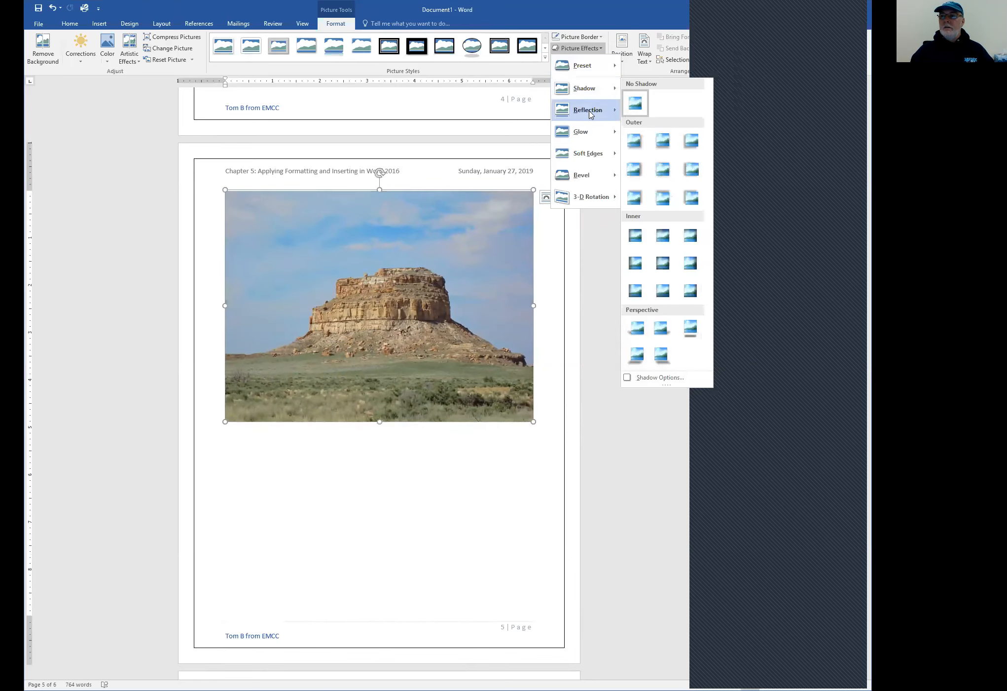
mouse_move(591, 114)
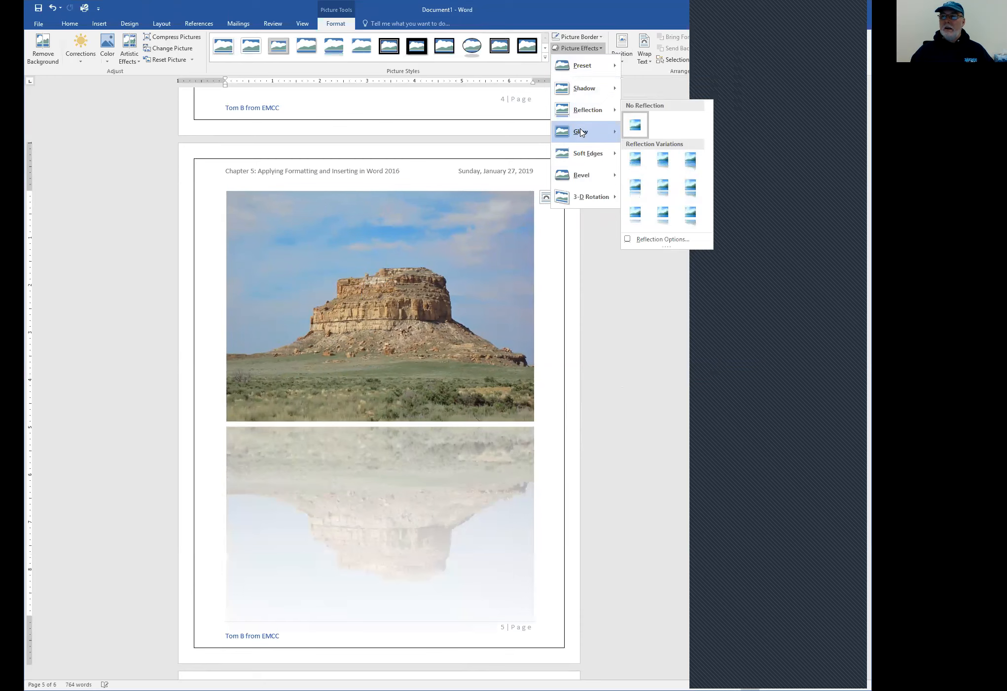
mouse_move(608, 144)
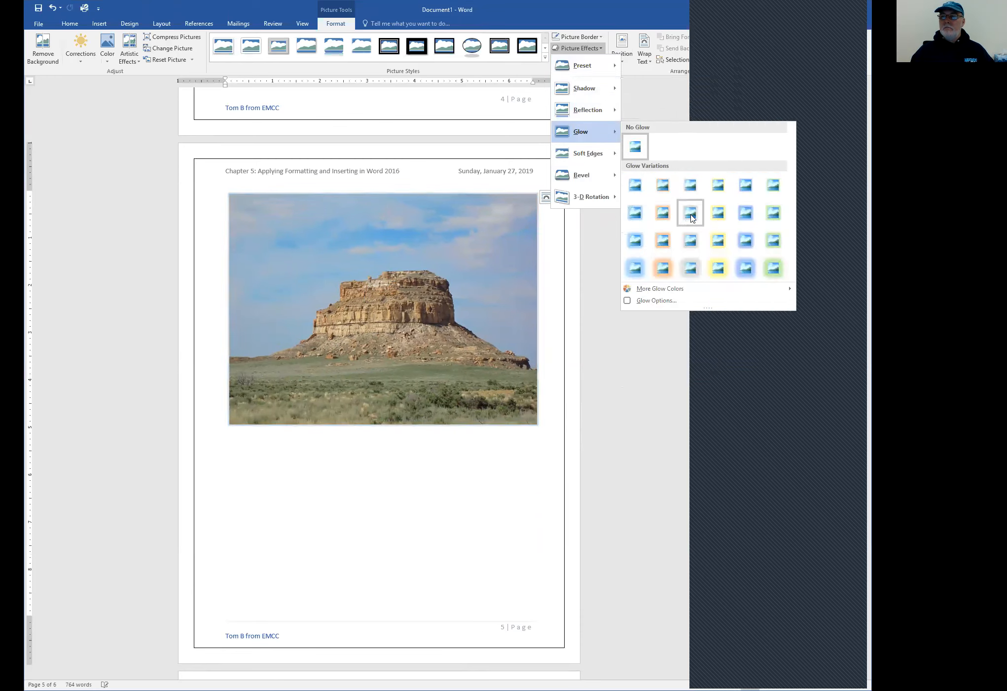
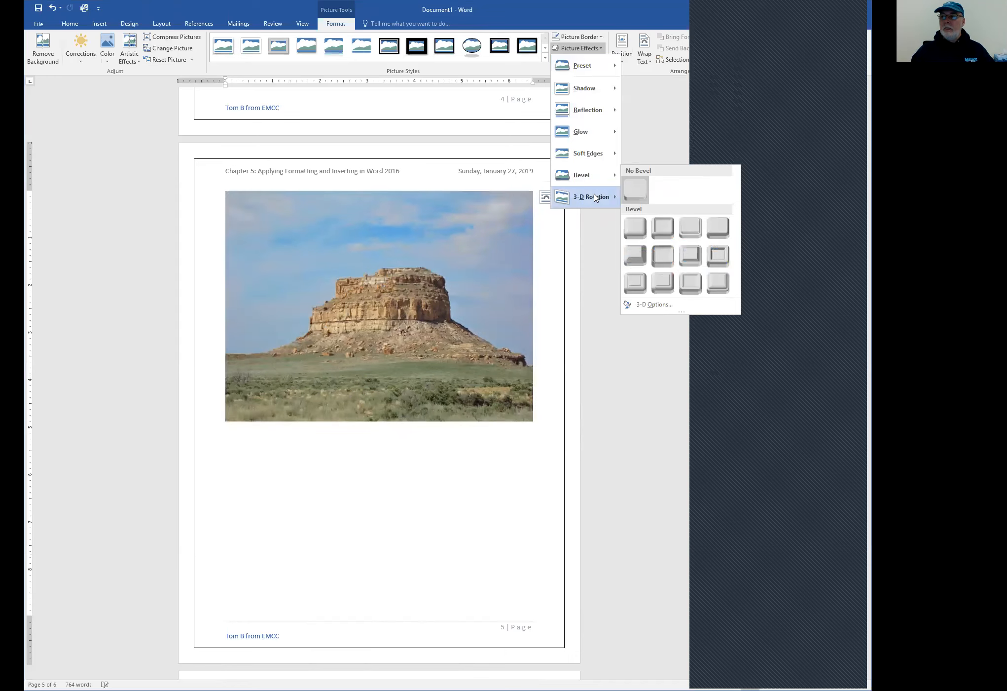
mouse_move(596, 200)
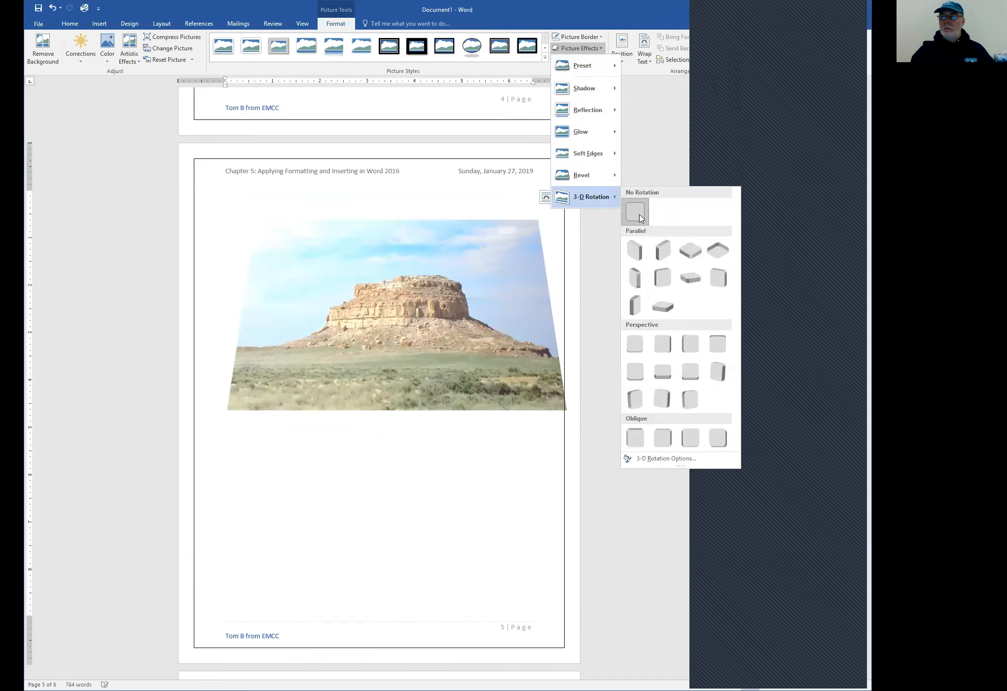
left_click(415, 434)
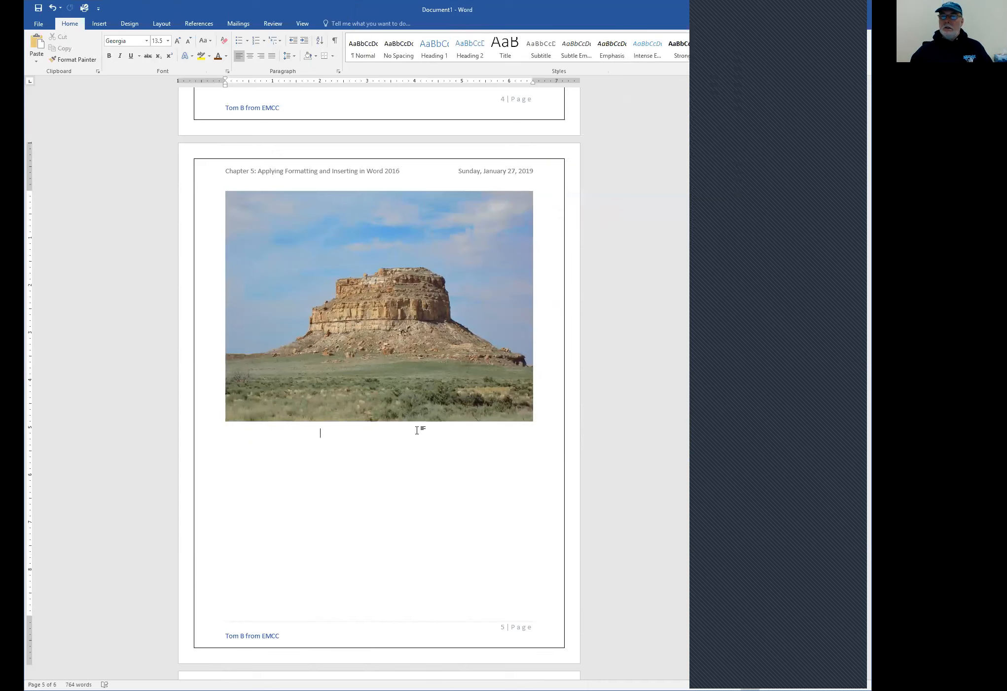
Start removing the butte picture's background and extend the area to keep to the picture's side edges and bottom edge.
left_click(360, 342)
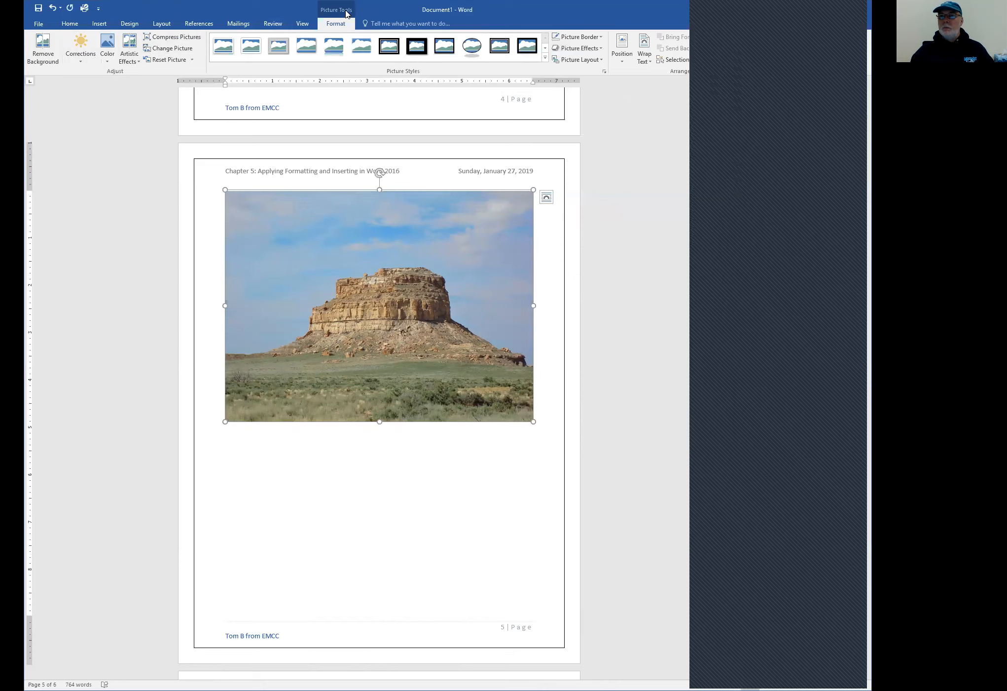
left_click(38, 53)
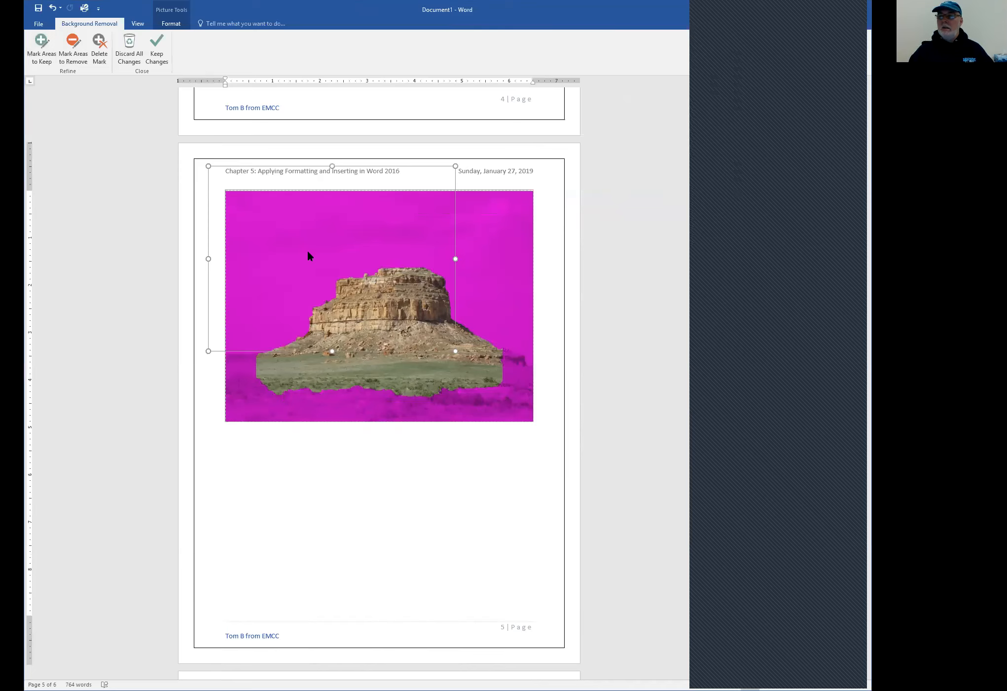
left_click_drag(454, 258, 526, 262)
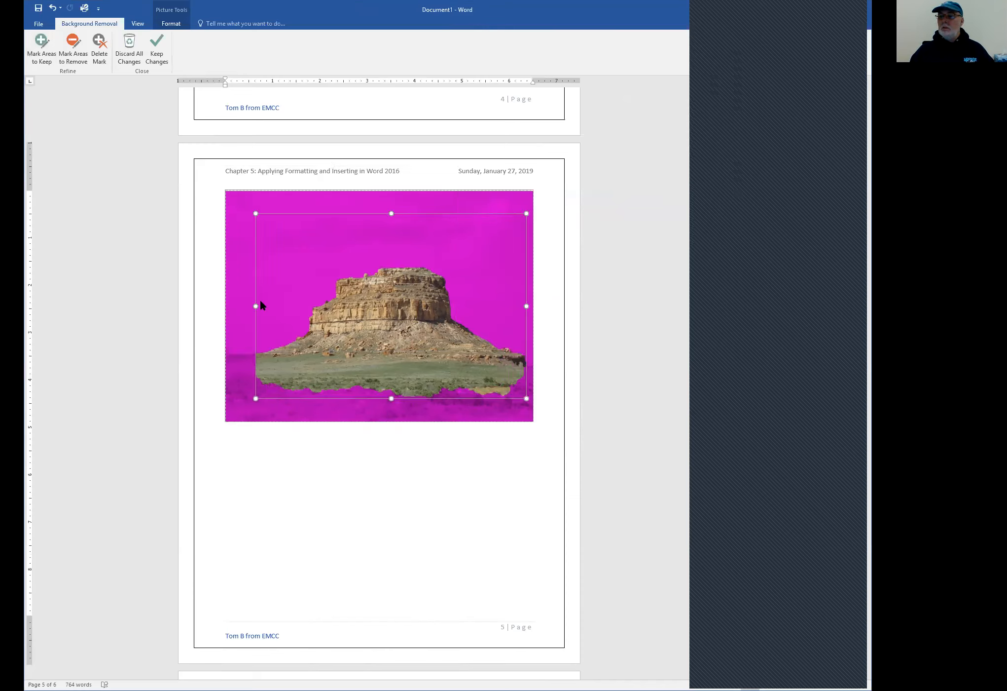
left_click_drag(254, 307, 225, 312)
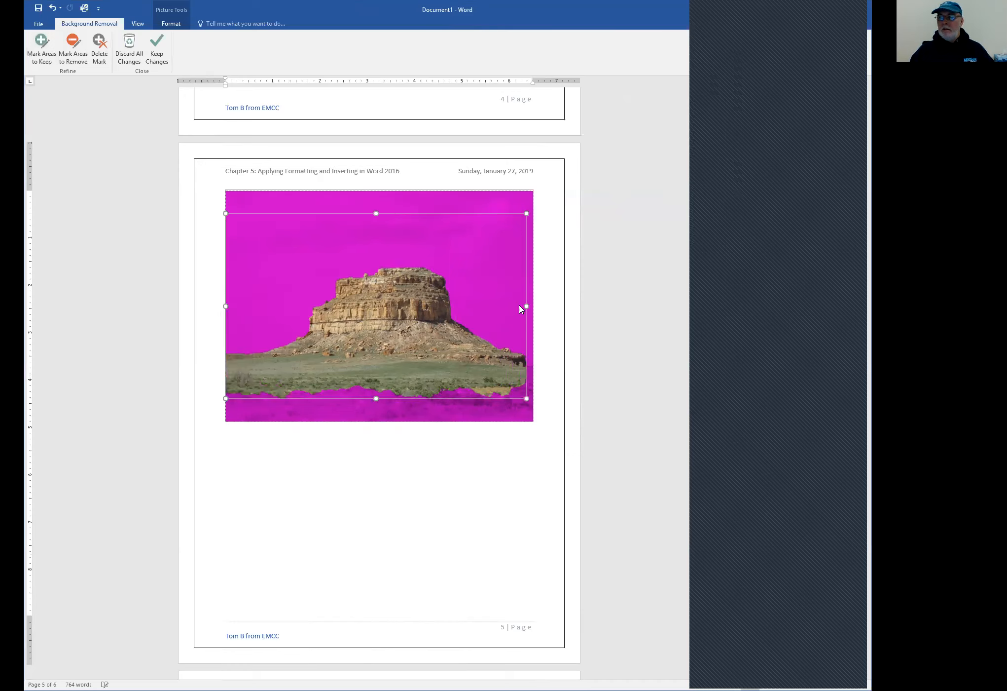
left_click_drag(530, 306, 533, 305)
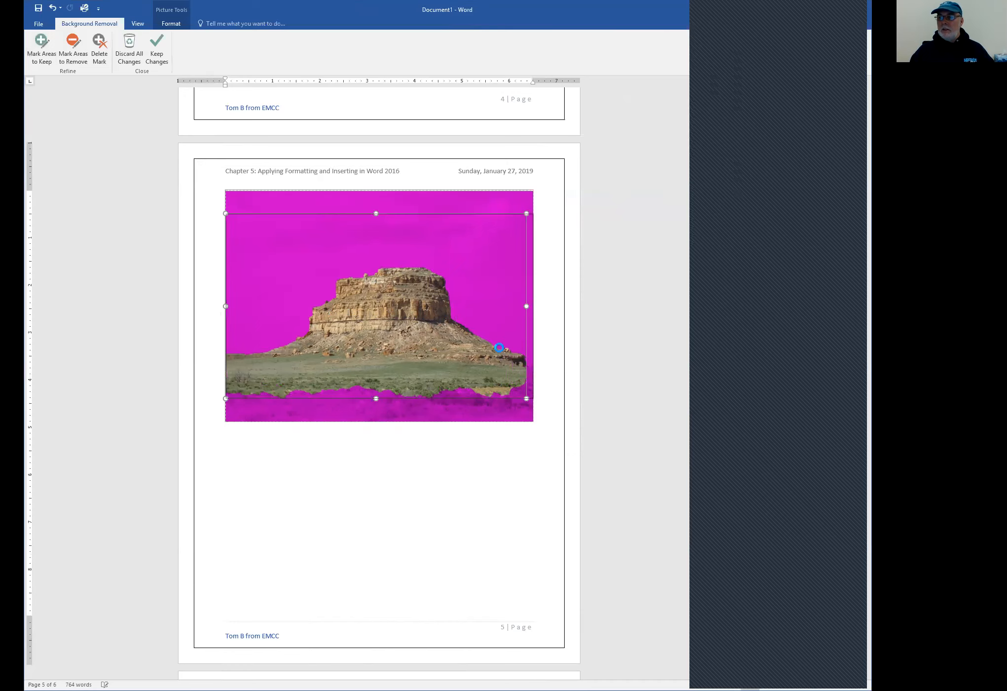
left_click_drag(379, 400, 379, 420)
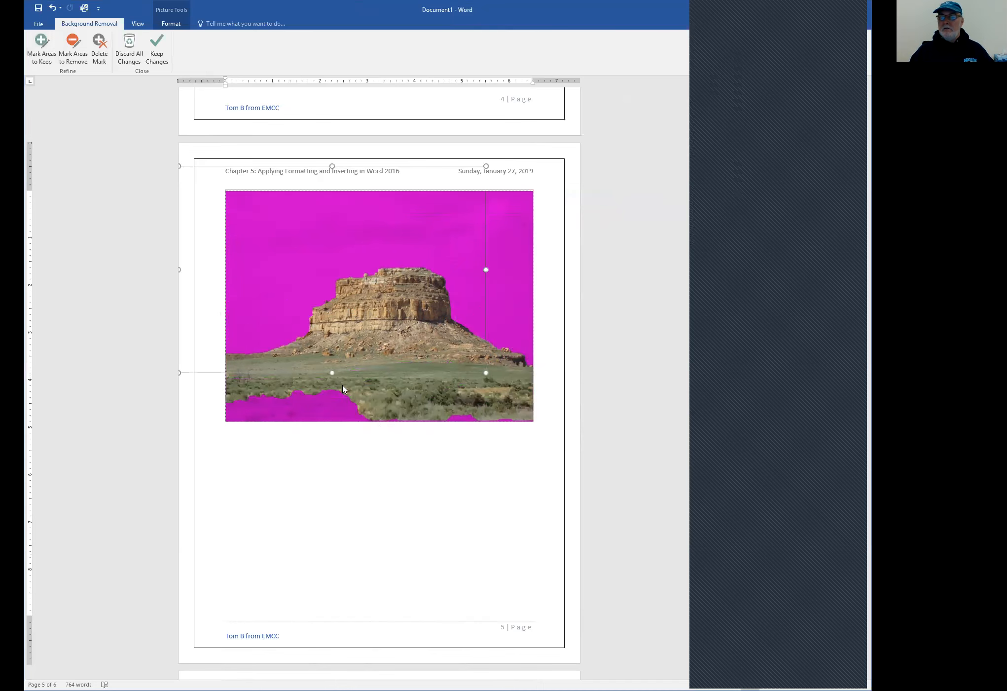
Adjust the top and bottom of the area to keep so only the sky is removed, and apply the background removal.
left_click_drag(369, 167, 385, 175)
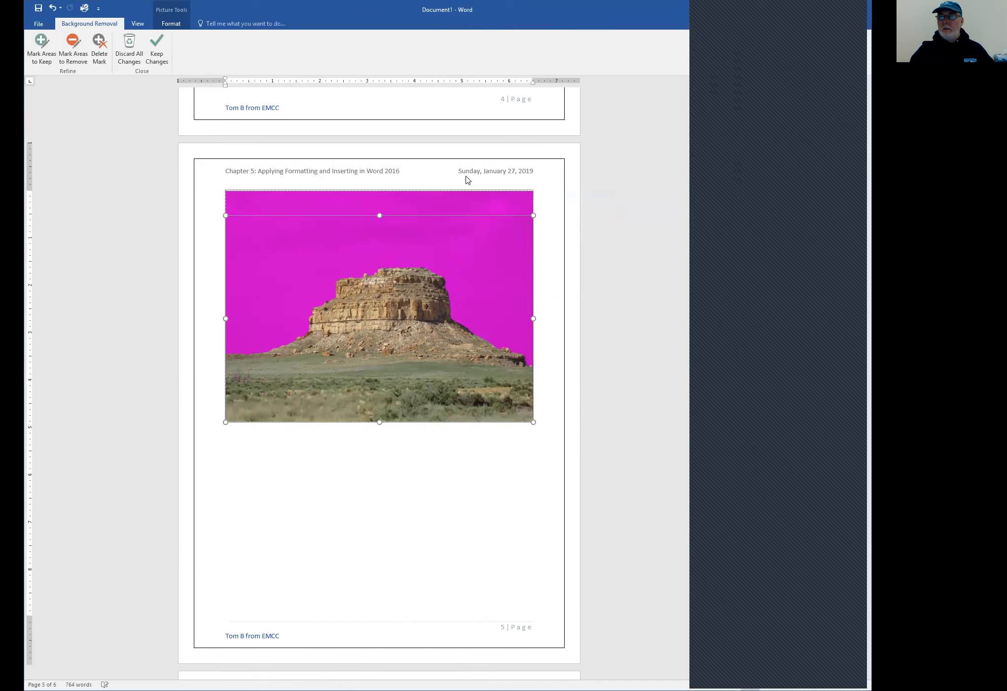
left_click_drag(380, 215, 385, 193)
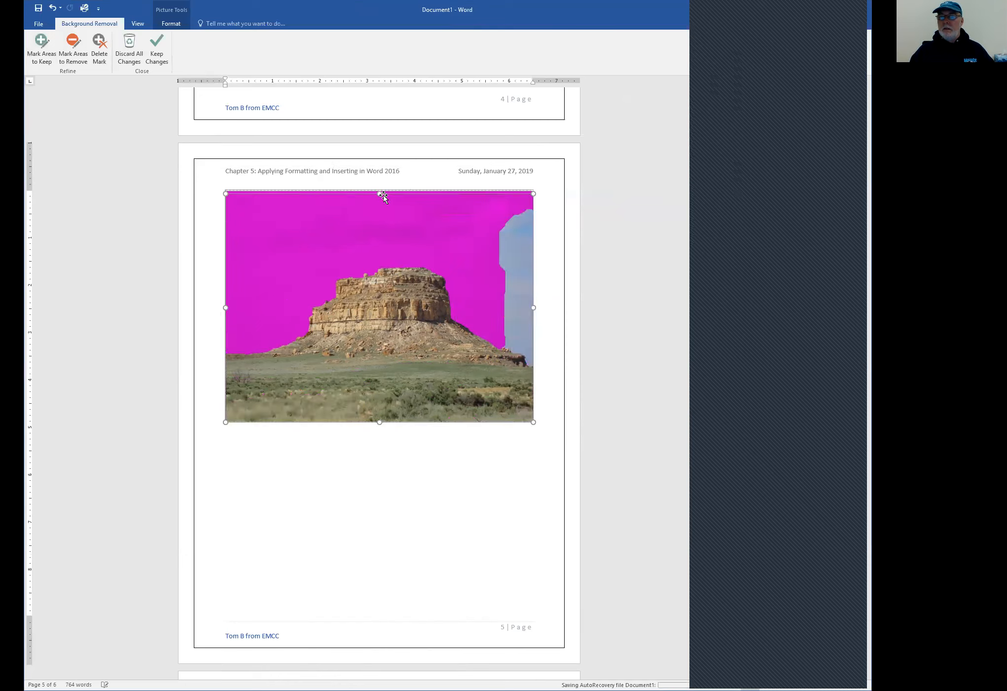
left_click_drag(380, 193, 380, 209)
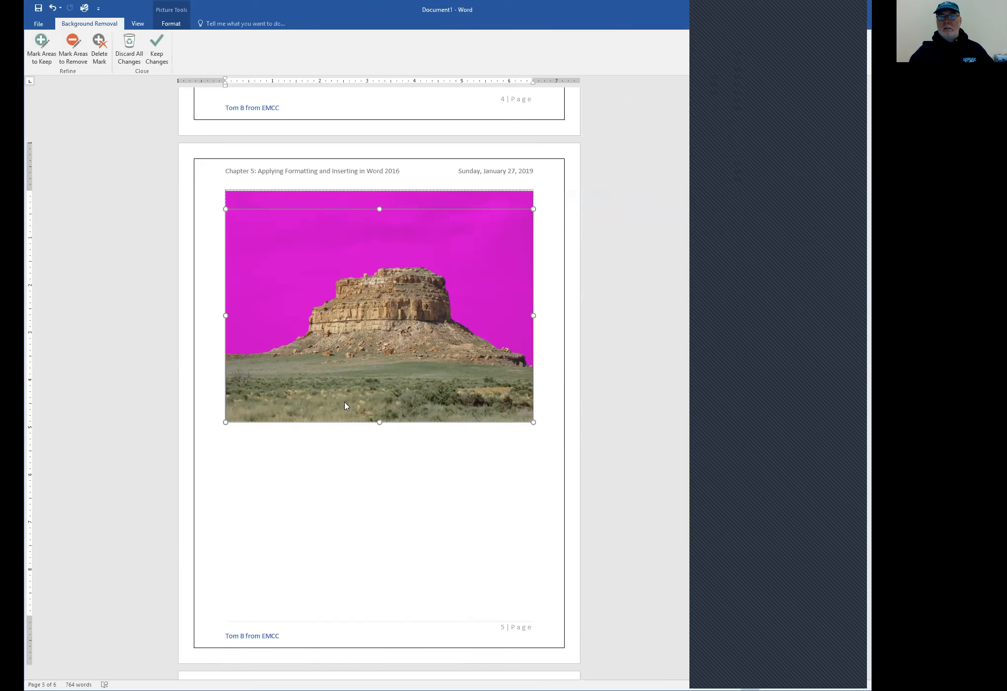
left_click_drag(380, 421, 384, 390)
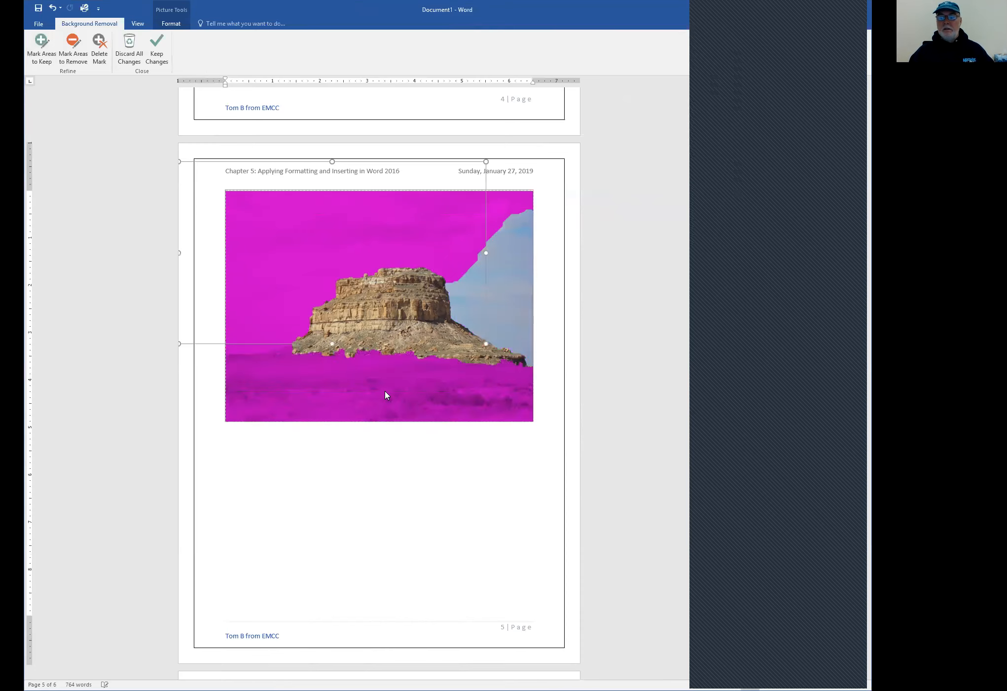
left_click_drag(333, 347, 379, 410)
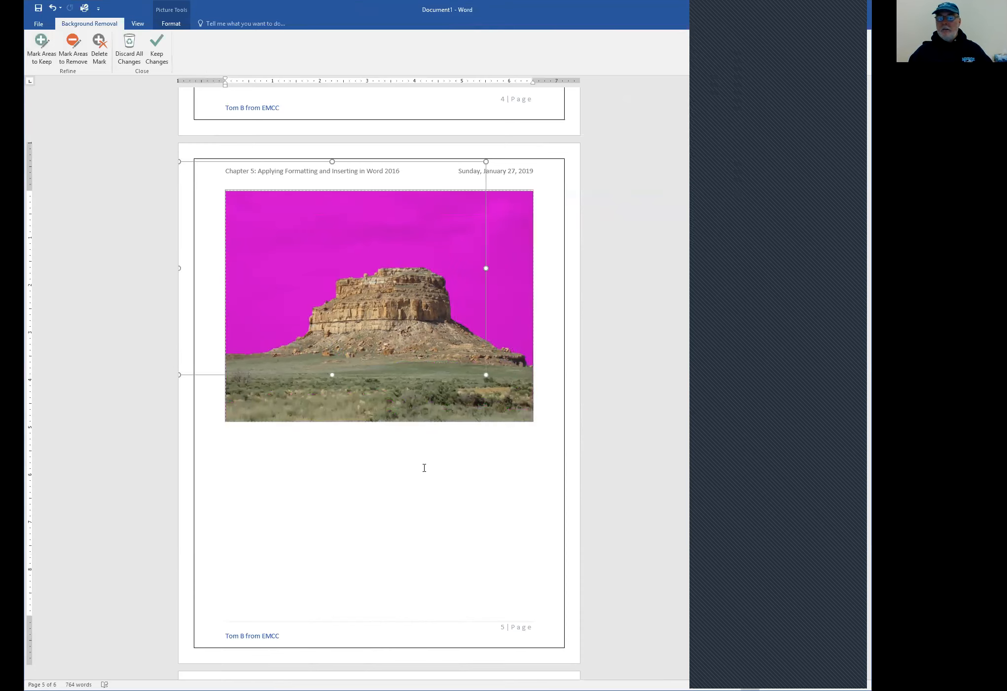
left_click(391, 507)
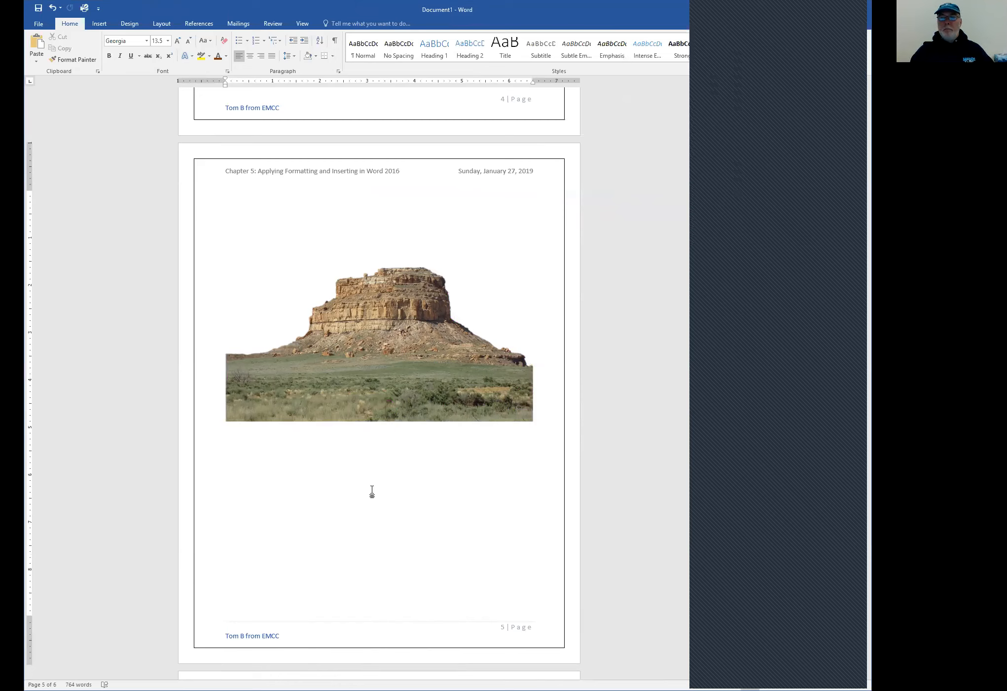
Add a black border around the butte picture and deselect it.
left_click(375, 386)
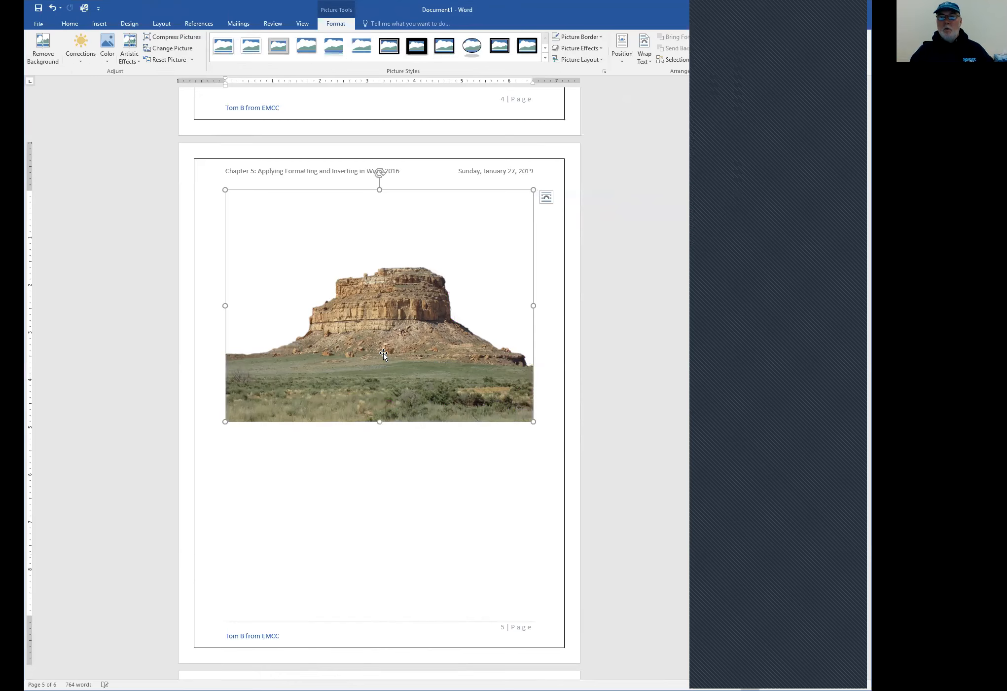
left_click(580, 37)
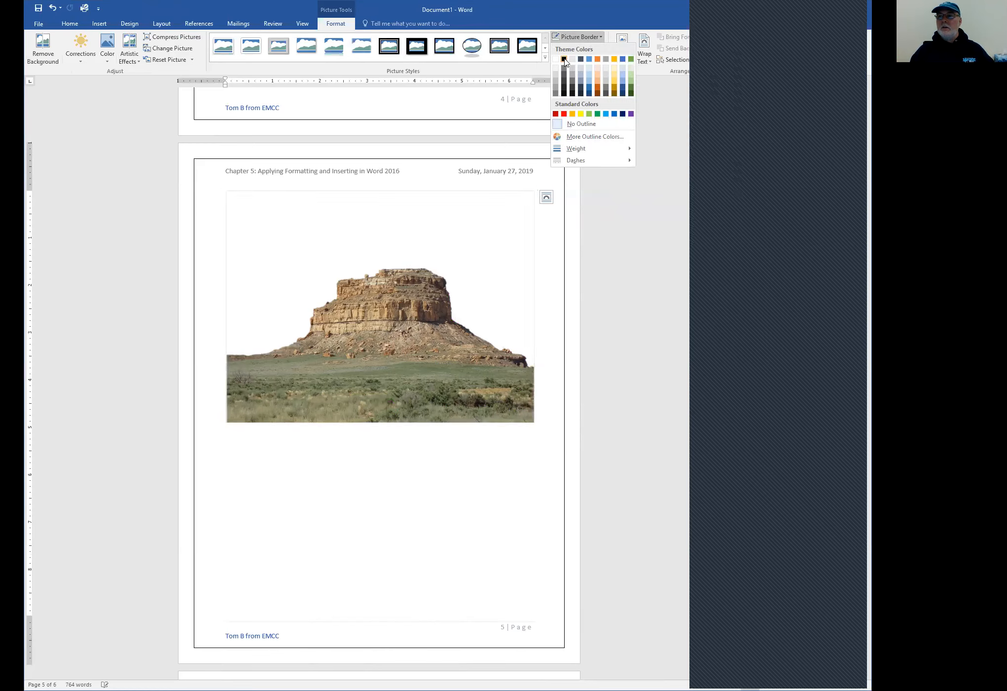
left_click(564, 60)
left_click(444, 483)
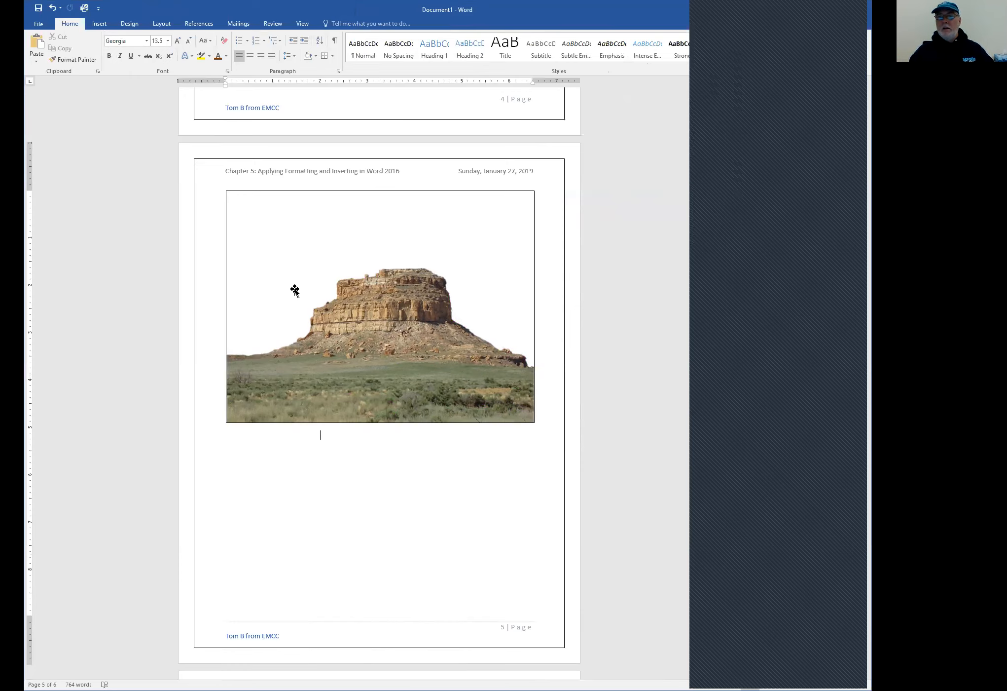
Search online pictures for "map of utah" and browse the results for a suitable state map.
left_click(97, 26)
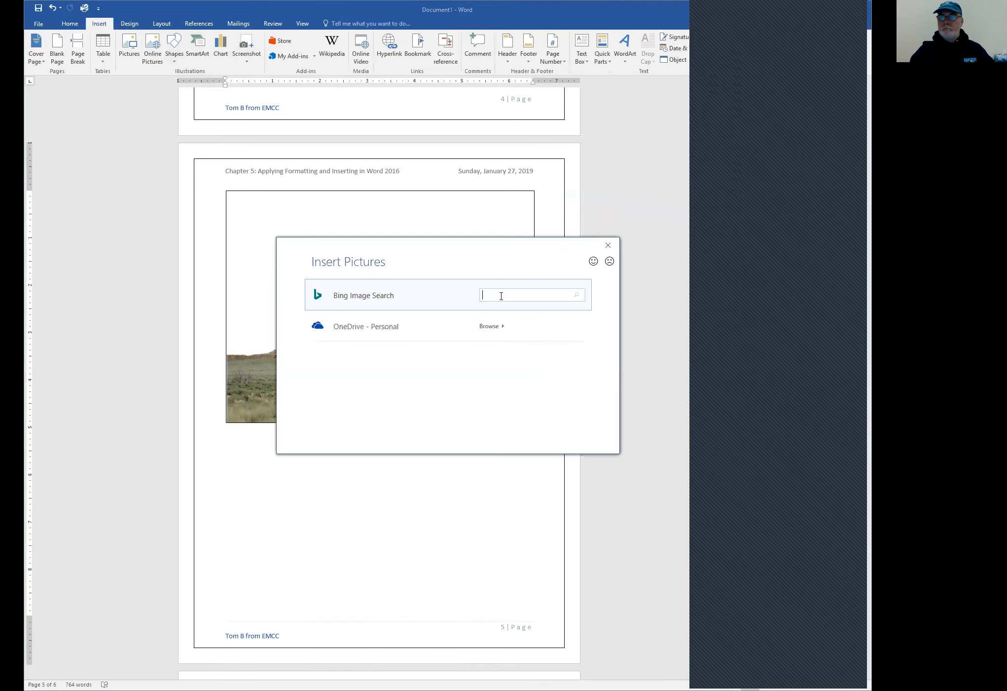
type("map of utah")
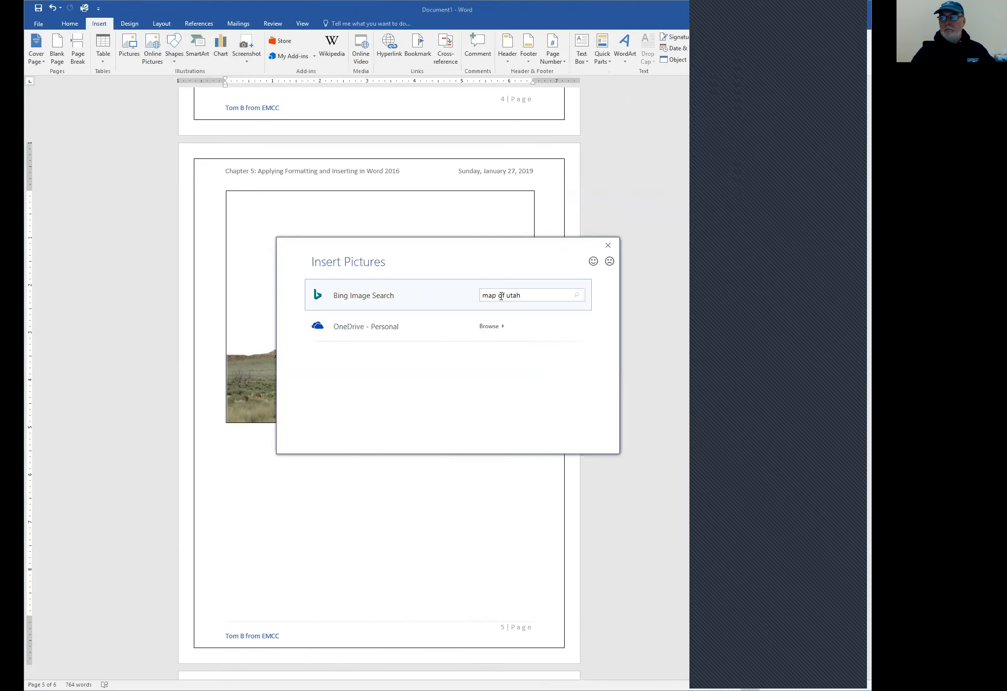
key("Return")
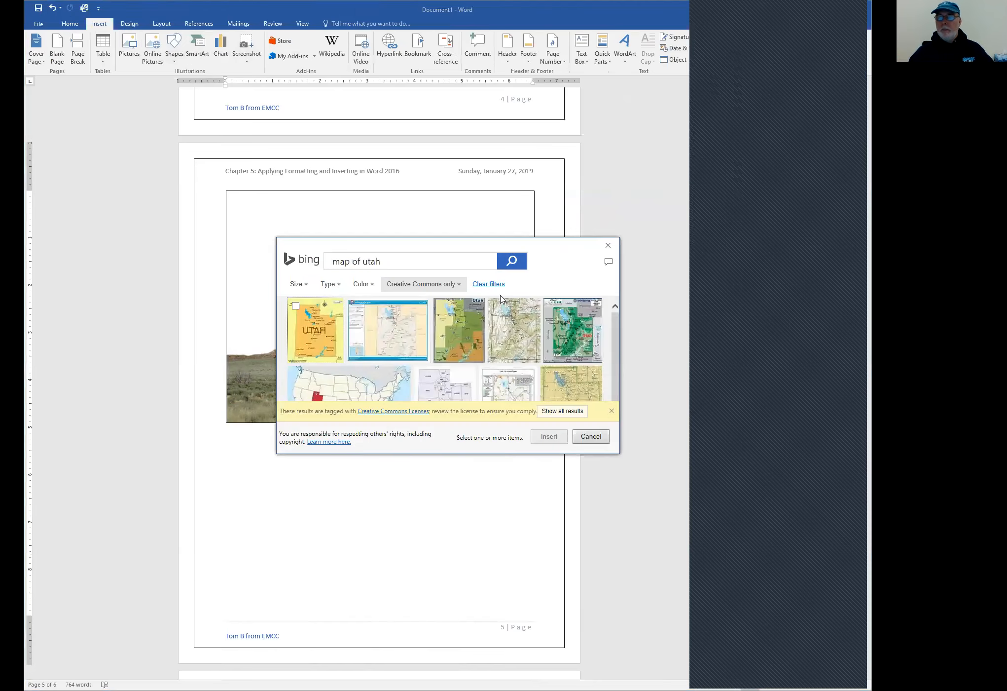
scroll(521, 348, "down", 1)
scroll(522, 348, "down", 5)
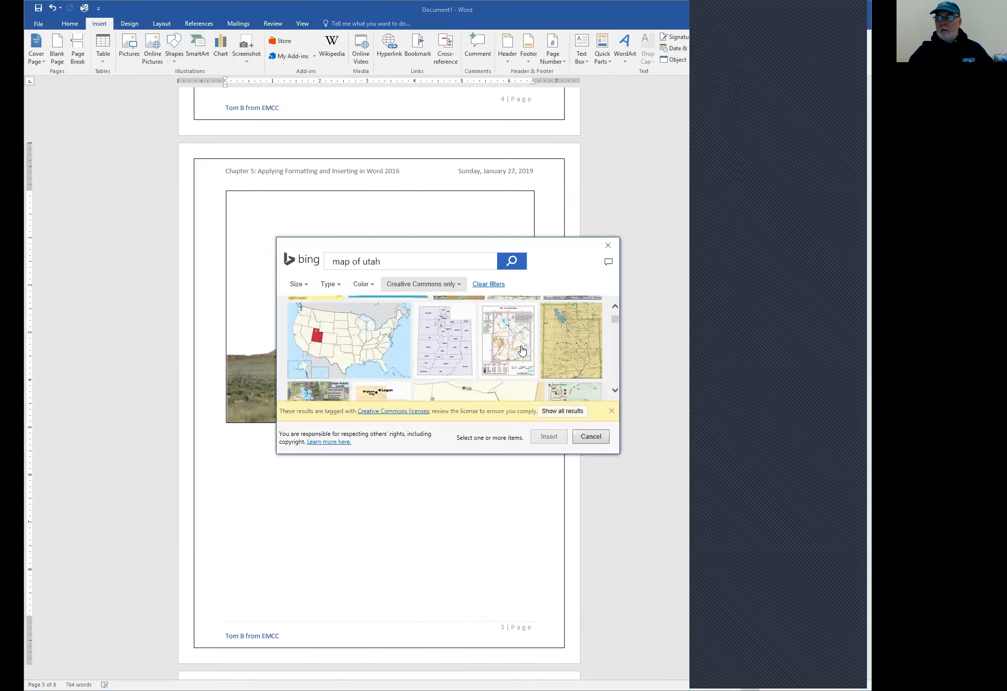
scroll(515, 348, "down", 2)
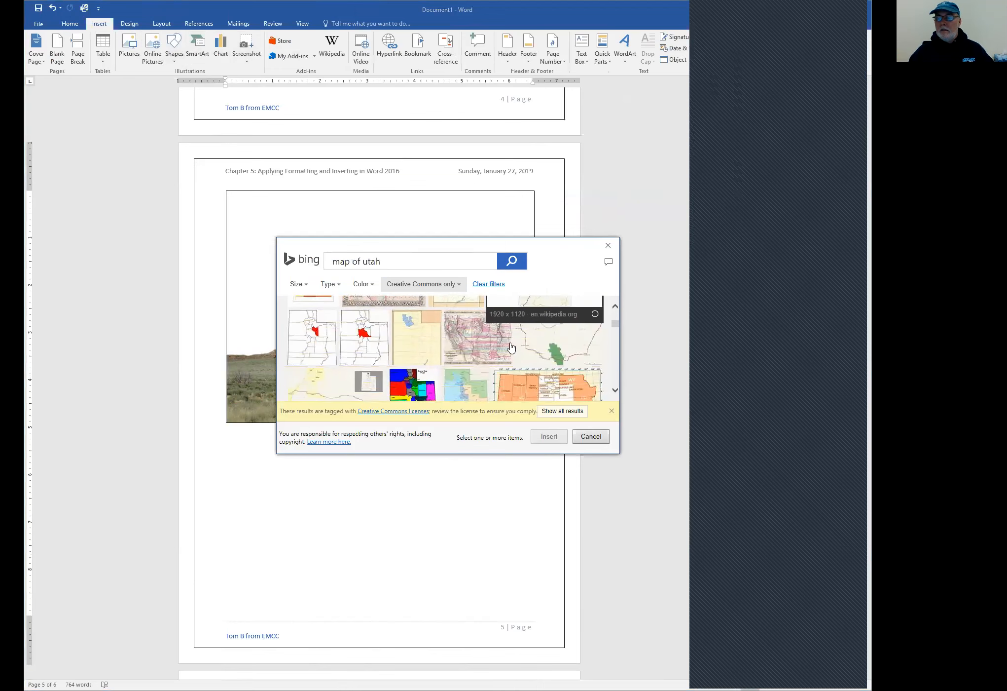
scroll(510, 347, "down", 3)
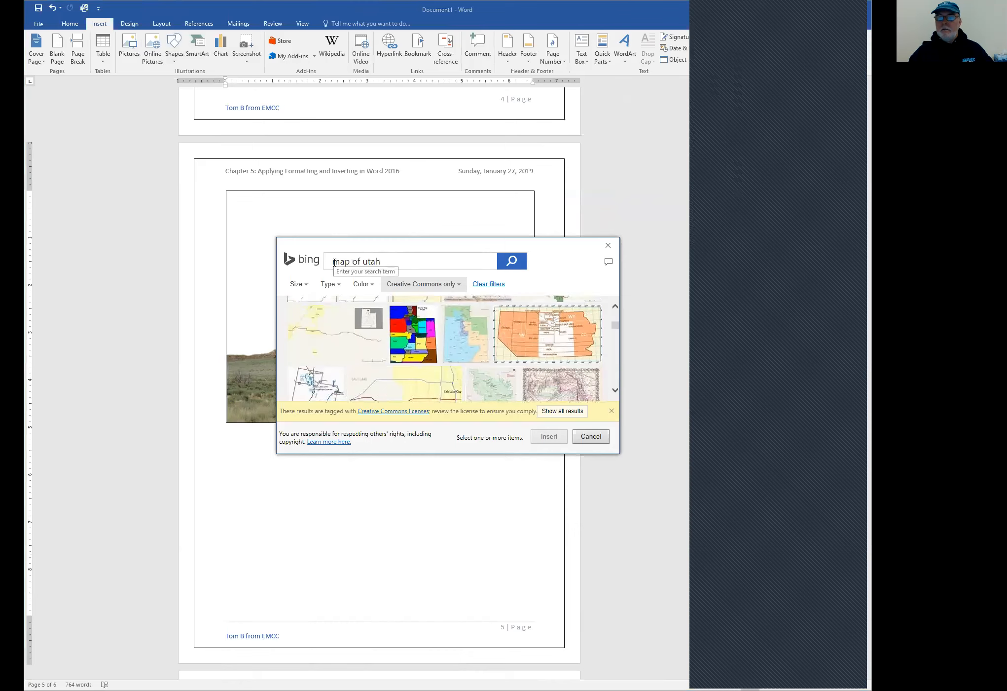
Search online pictures for "state of utah outline" and look through the results for a usable state shape.
left_click_drag(335, 261, 402, 262)
type("st")
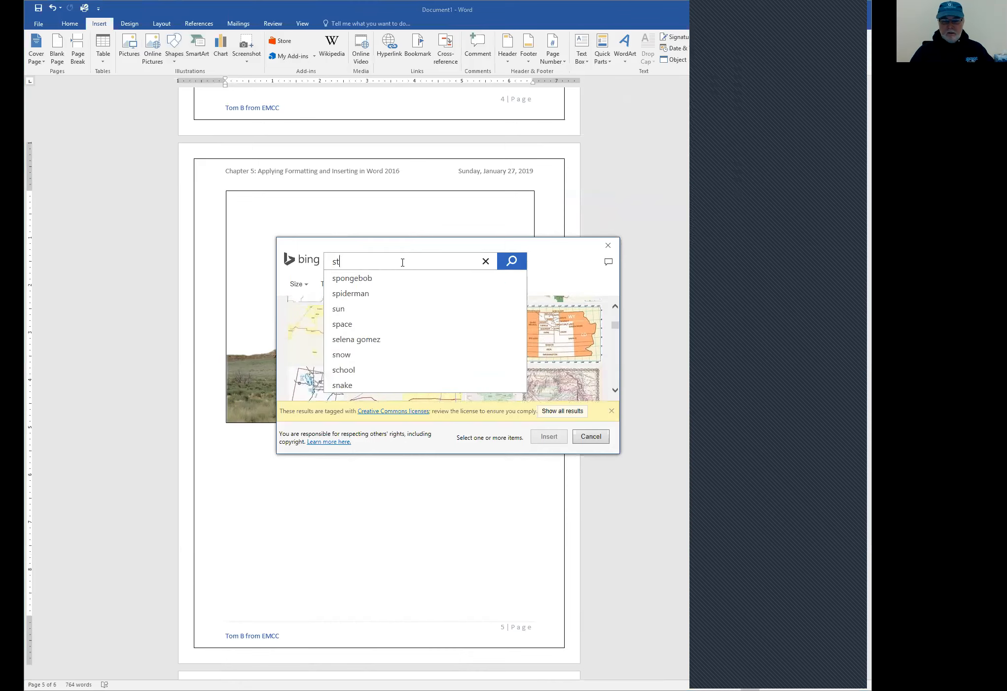
type("ate of utah outline")
key("Return")
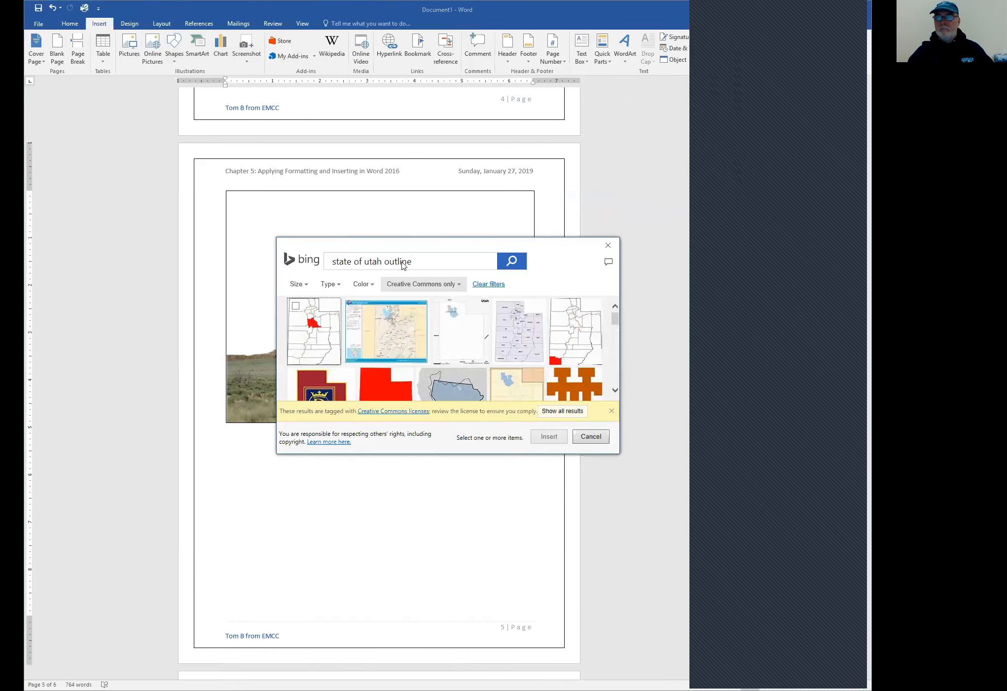
scroll(489, 351, "down", 2)
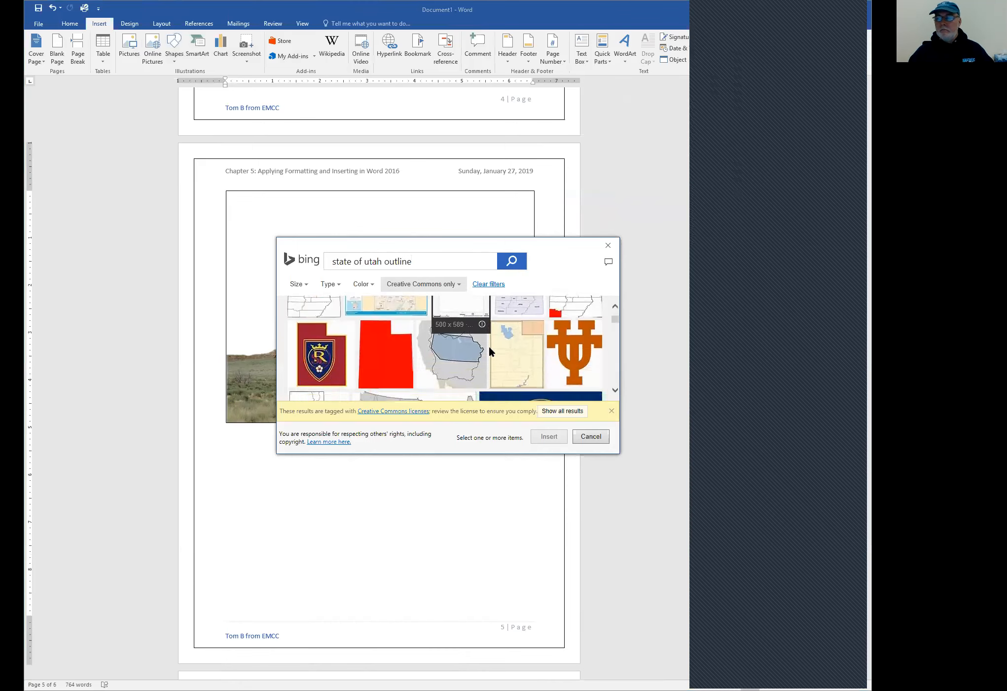
scroll(422, 350, "down", 2)
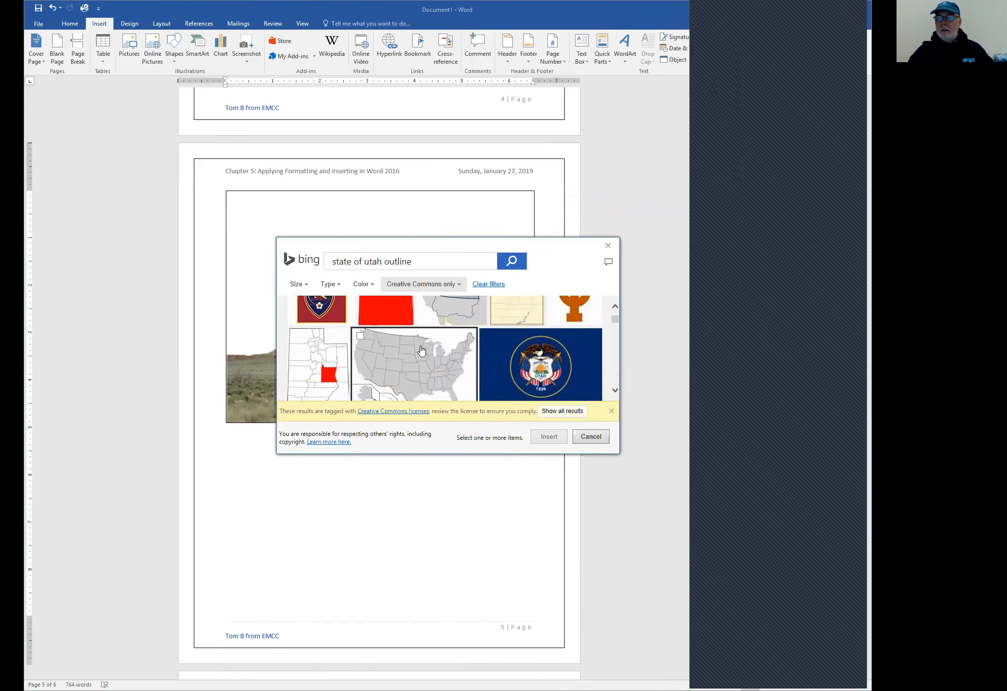
scroll(421, 350, "down", 6)
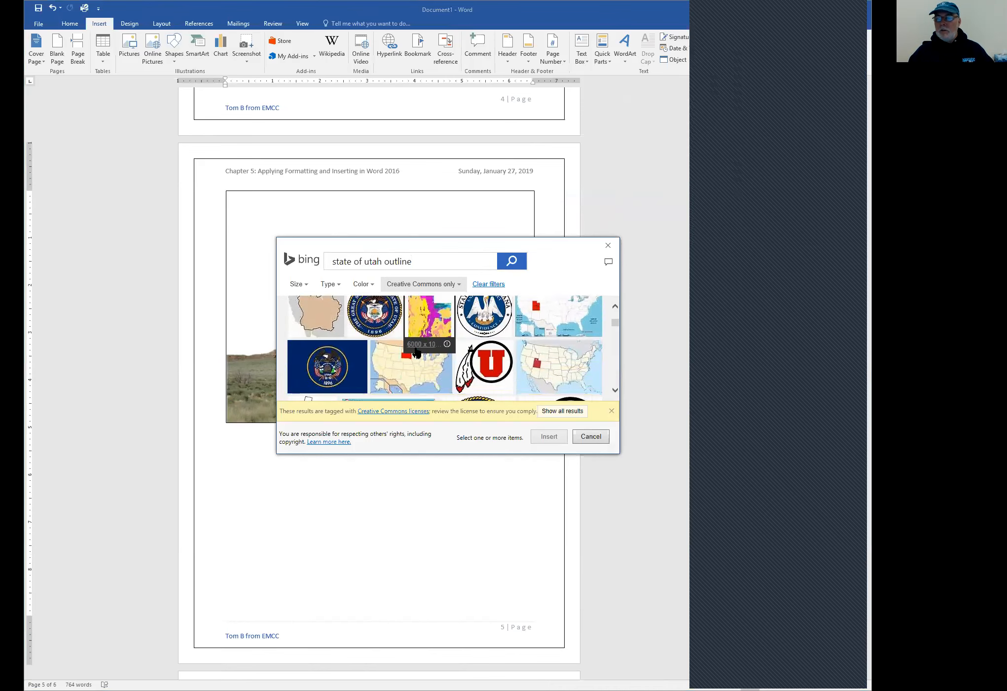
scroll(416, 351, "down", 1)
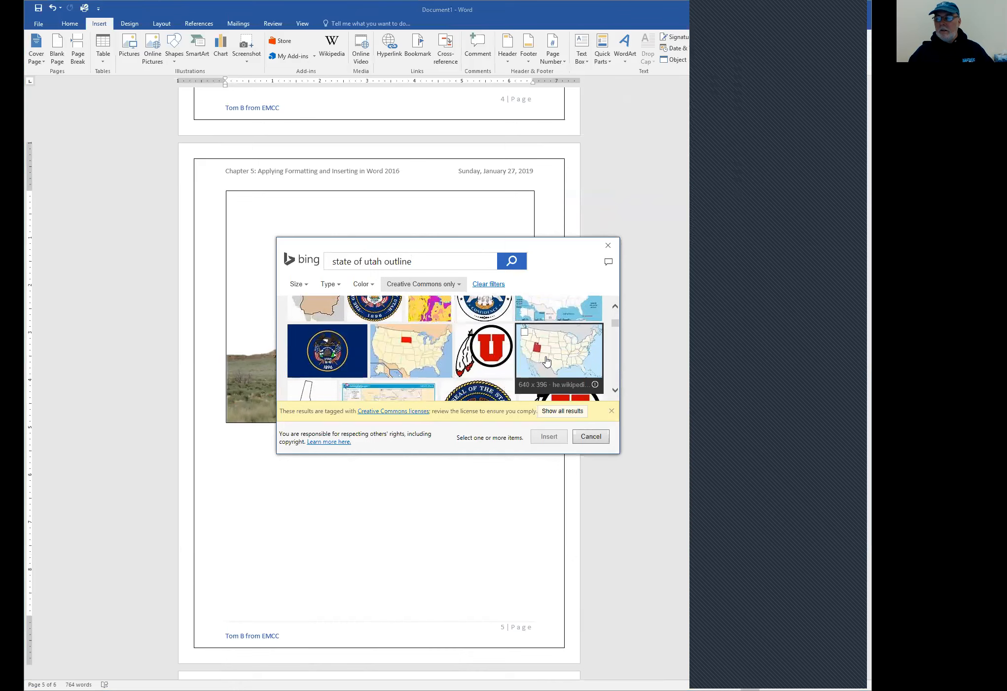
scroll(547, 361, "down", 4)
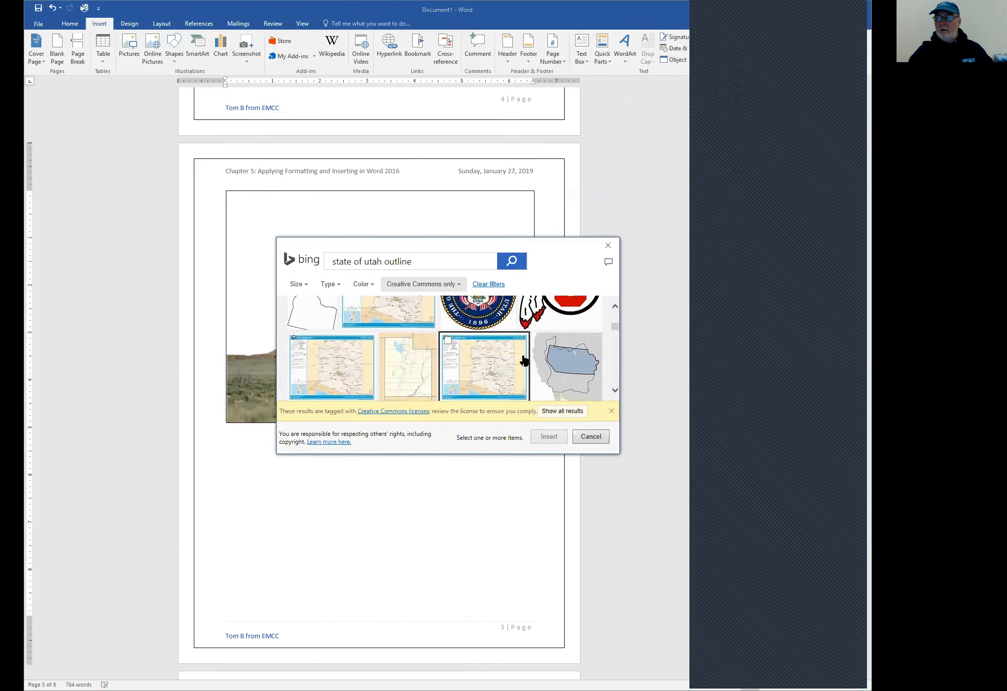
scroll(524, 362, "down", 1)
scroll(523, 361, "up", 3)
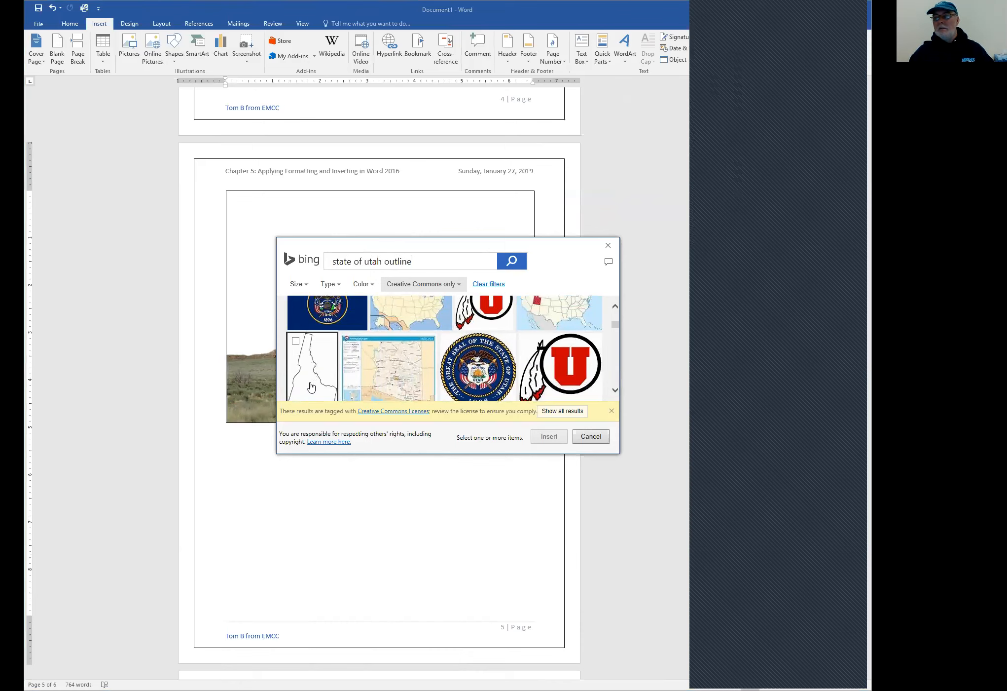
scroll(405, 361, "down", 1)
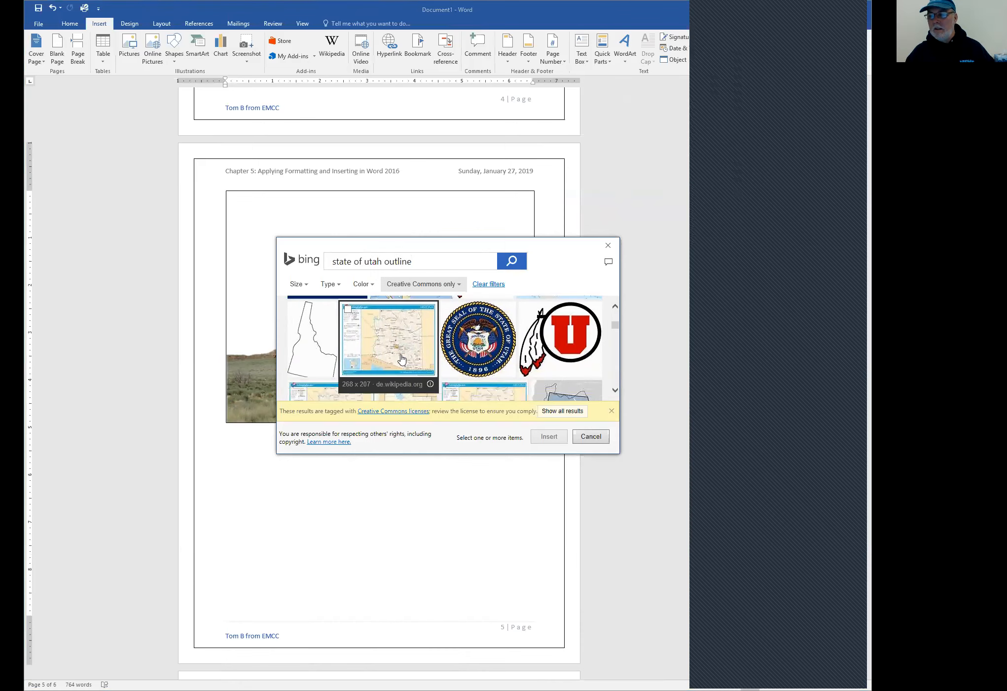
scroll(444, 350, "down", 5)
scroll(459, 352, "up", 3)
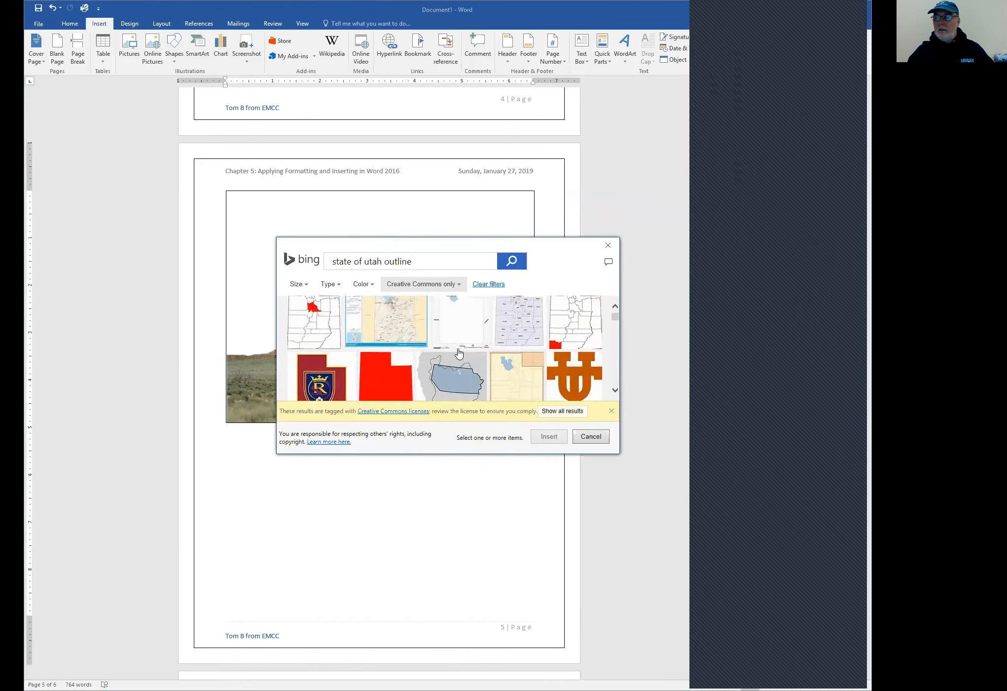
Search online pictures for "utah" and insert the colored region map of the state.
left_click_drag(423, 261, 288, 263)
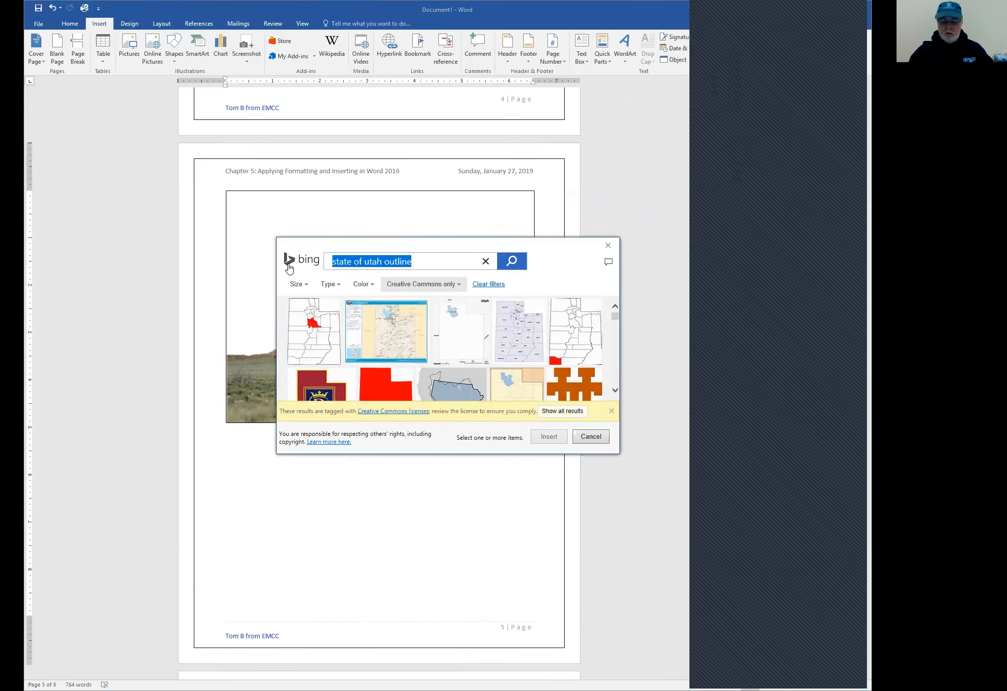
type("utah")
key("Return")
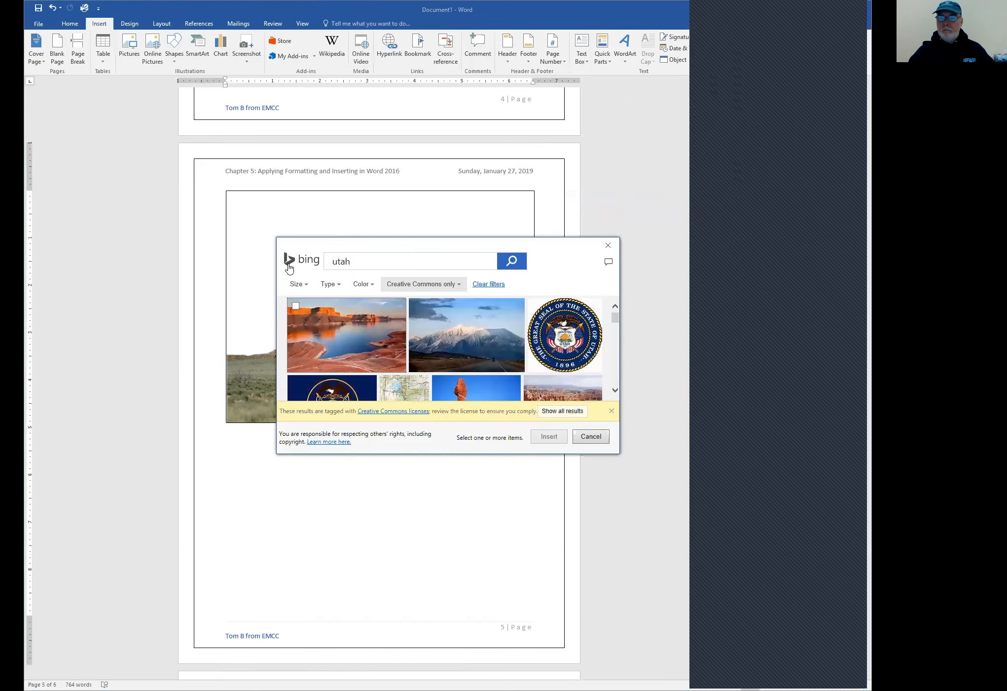
scroll(441, 340, "down", 1)
scroll(441, 338, "down", 5)
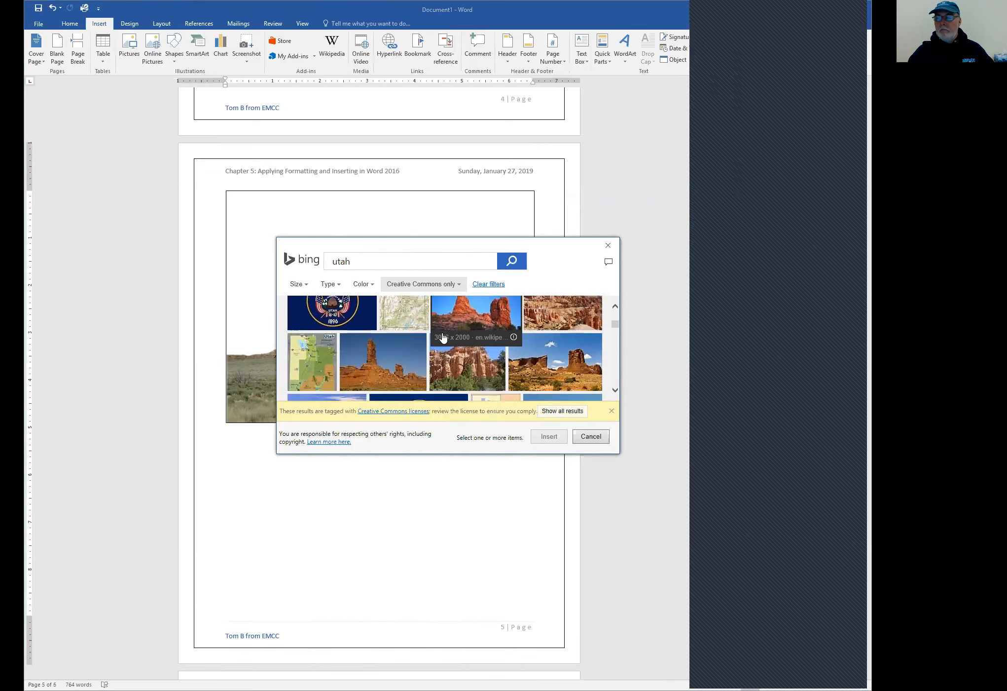
scroll(477, 346, "down", 2)
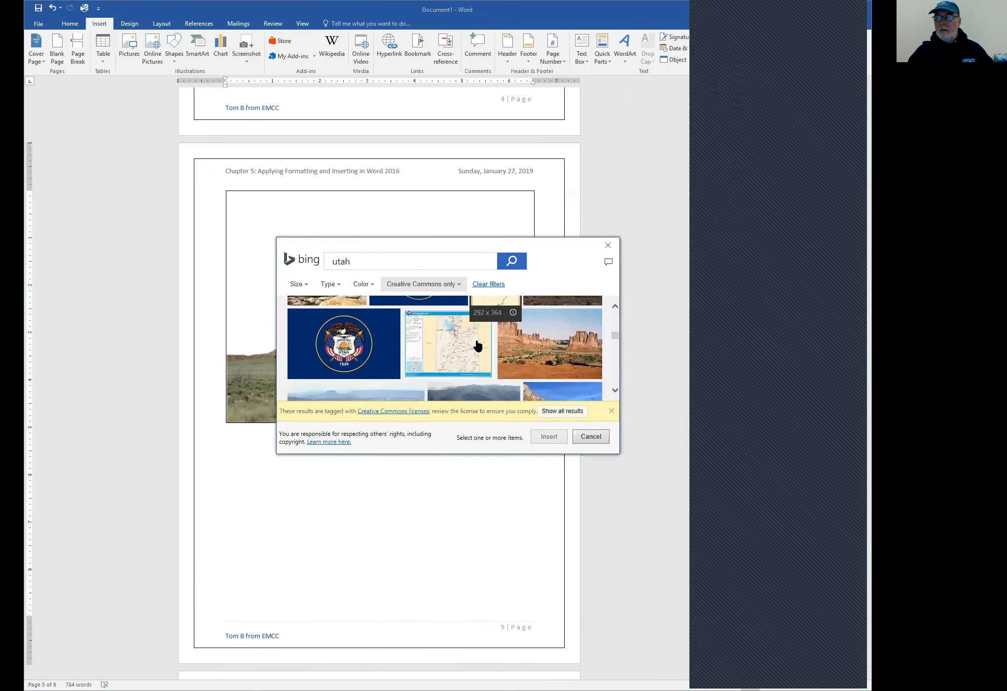
scroll(463, 349, "down", 4)
left_click(565, 363)
left_click(544, 441)
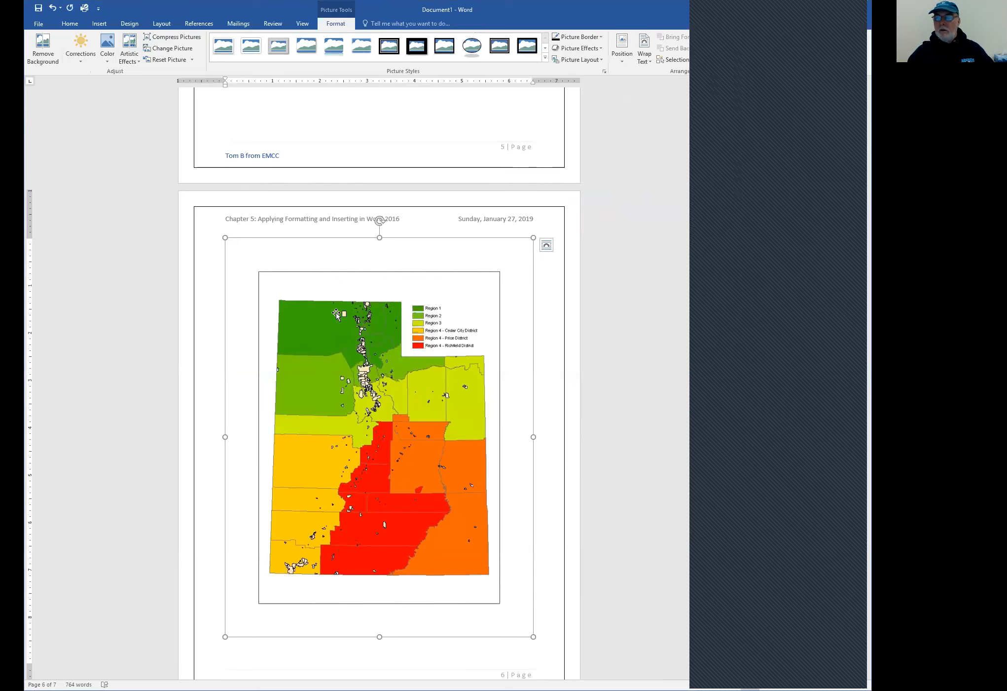
Shrink the Utah map to a little over half its width and crop all four sides close to the state's outline.
left_click_drag(223, 238, 375, 405)
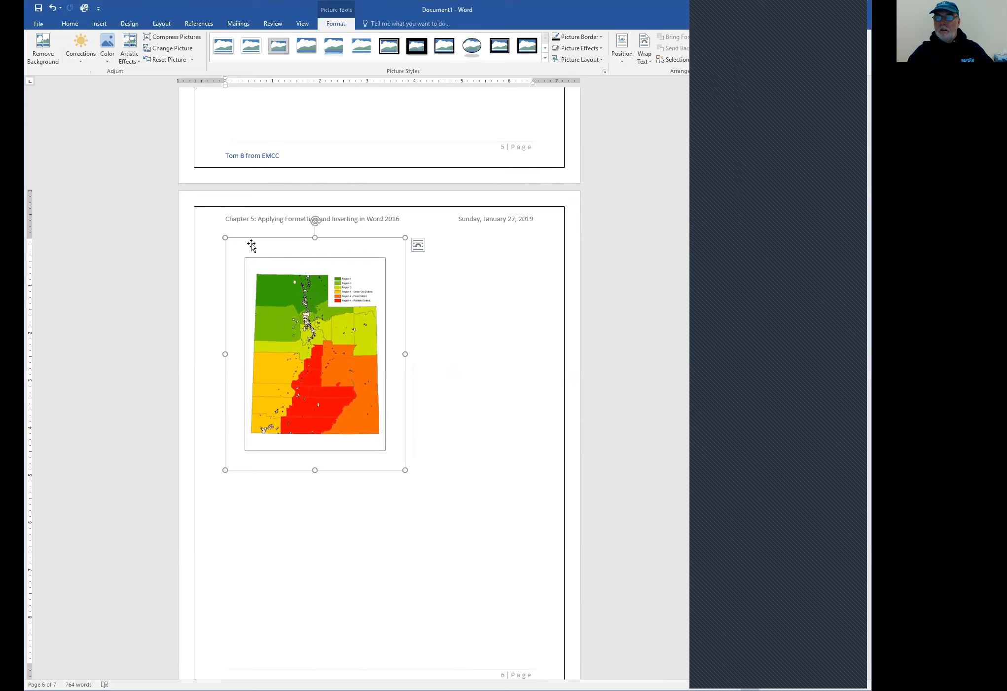
right_click(282, 290)
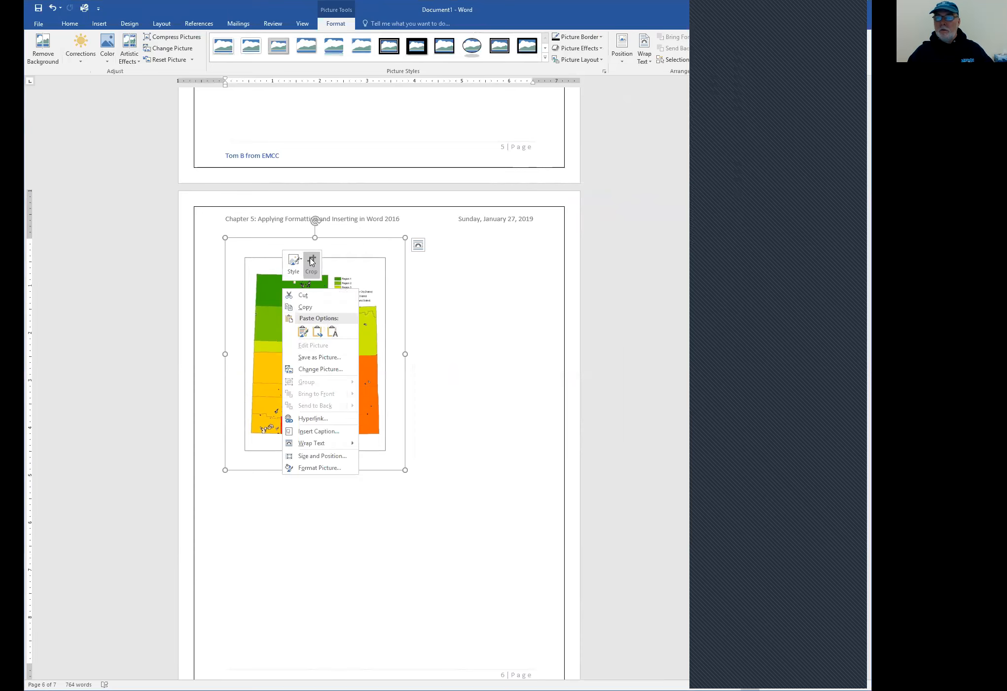
left_click_drag(315, 468, 317, 435)
left_click_drag(315, 238, 313, 271)
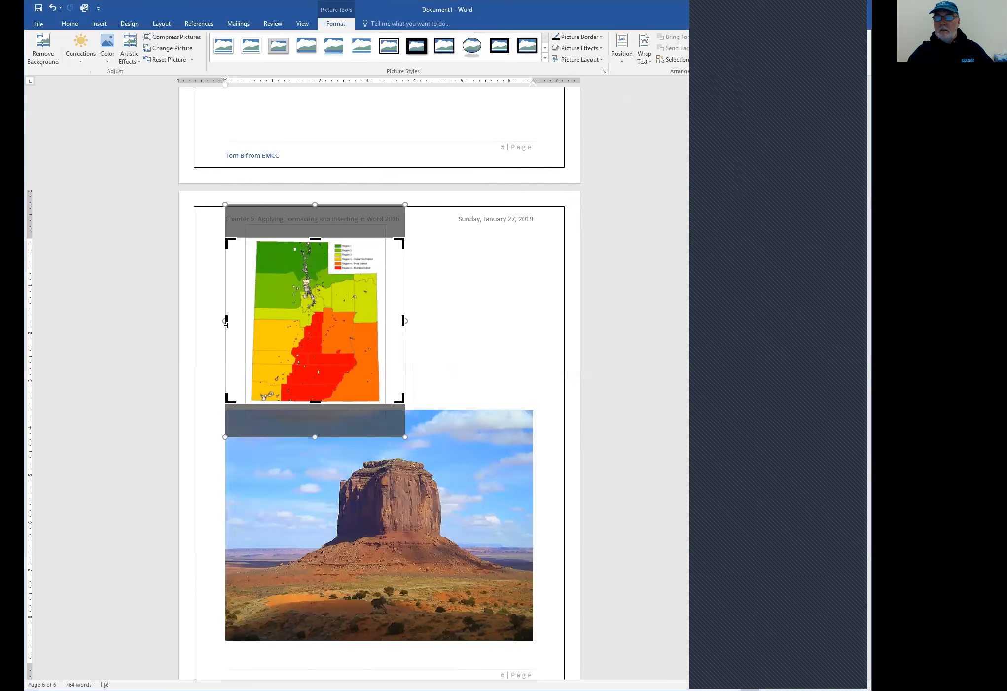
left_click_drag(232, 320, 247, 321)
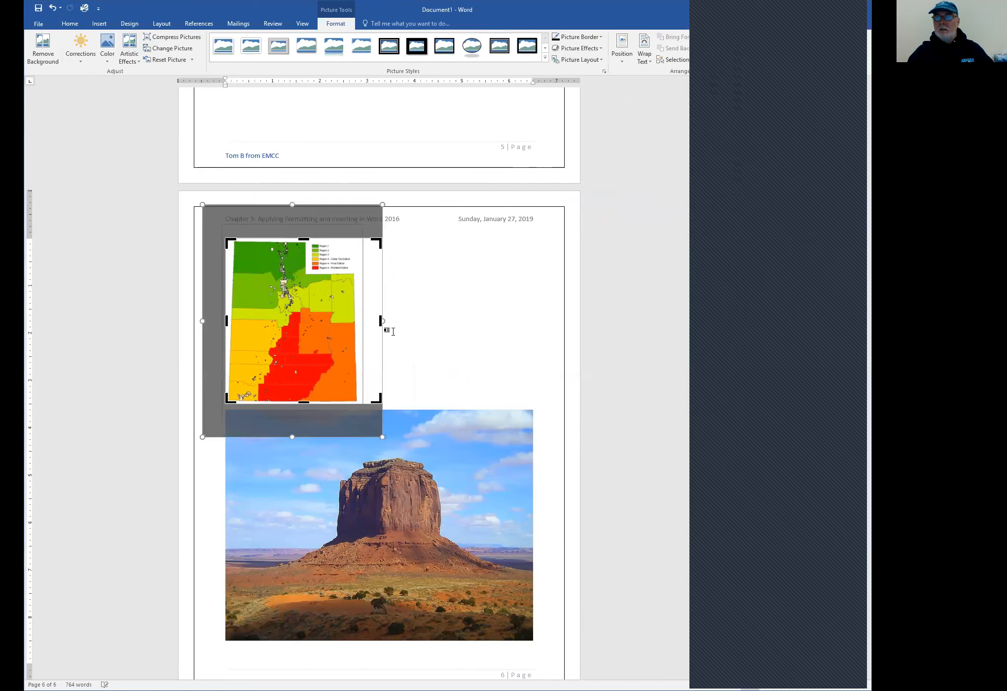
left_click_drag(376, 319, 360, 323)
left_click(420, 334)
left_click(315, 327)
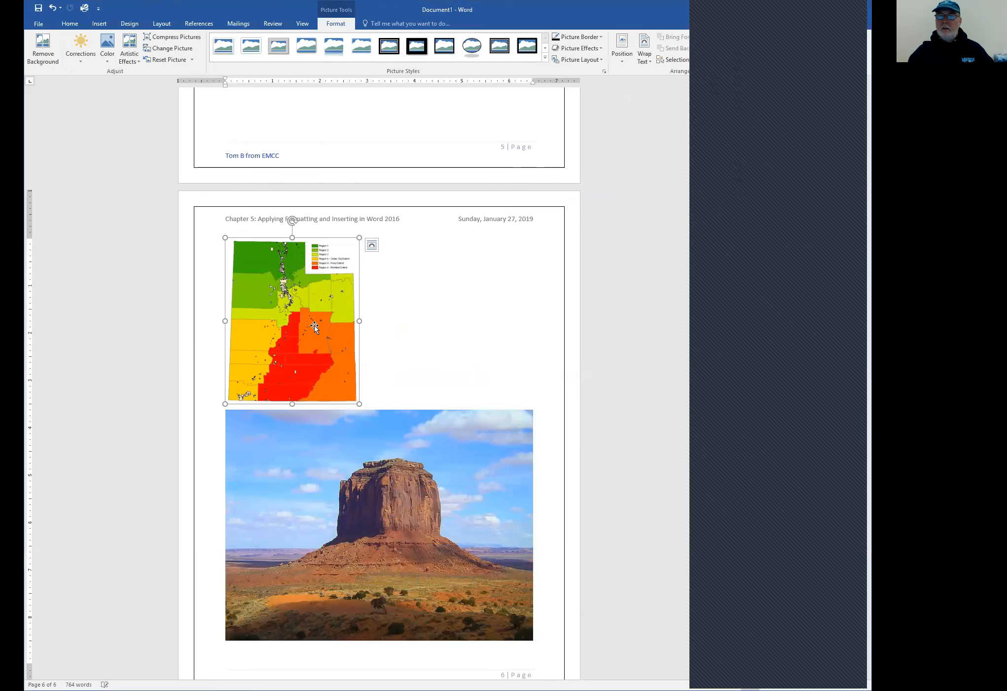
Reduce the cropped Utah map to a small thumbnail and set its text wrapping to In Front of Text.
left_click_drag(225, 238, 270, 293)
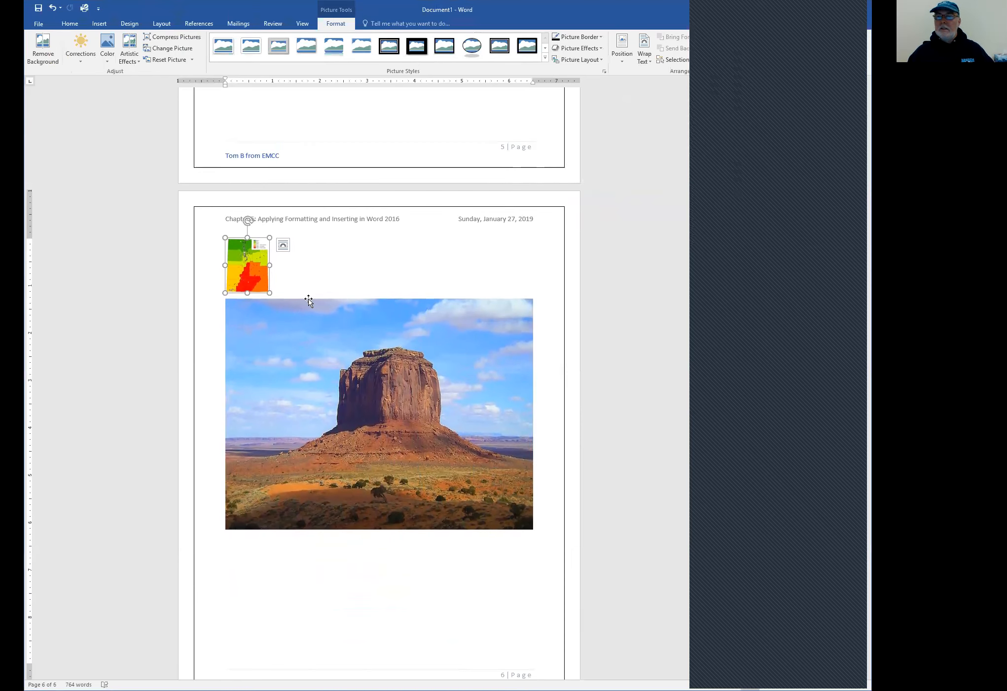
right_click(258, 264)
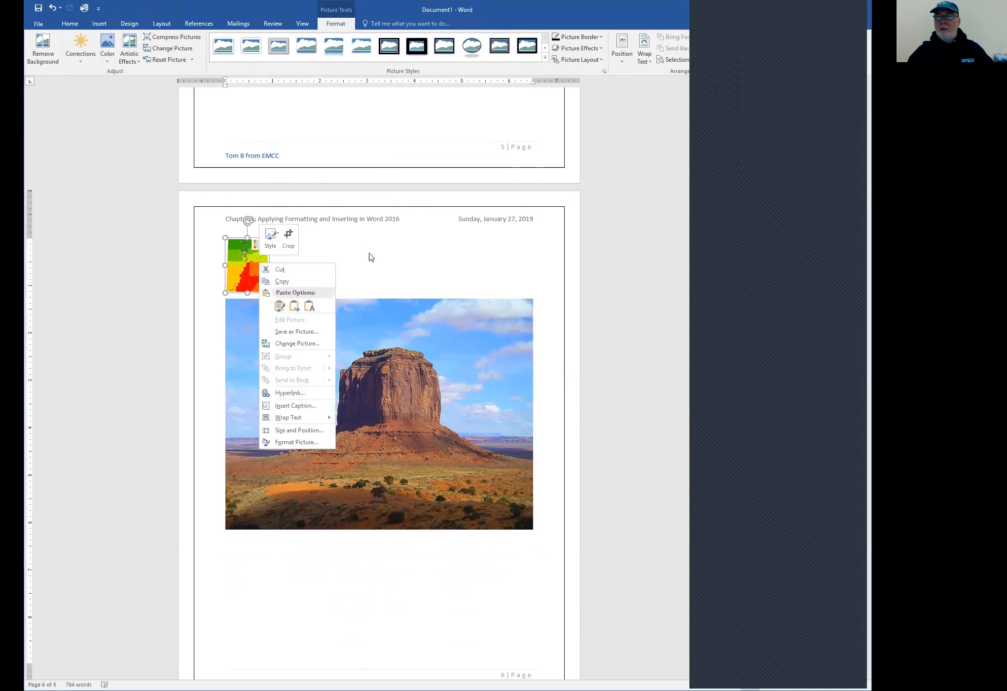
key("Escape")
left_click(283, 245)
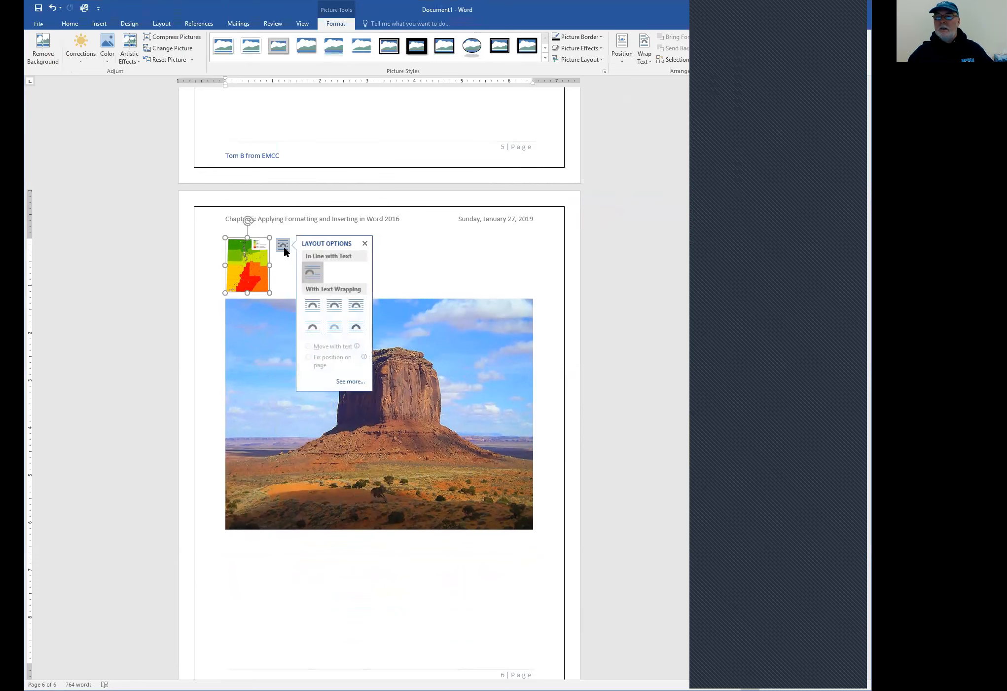
left_click(355, 327)
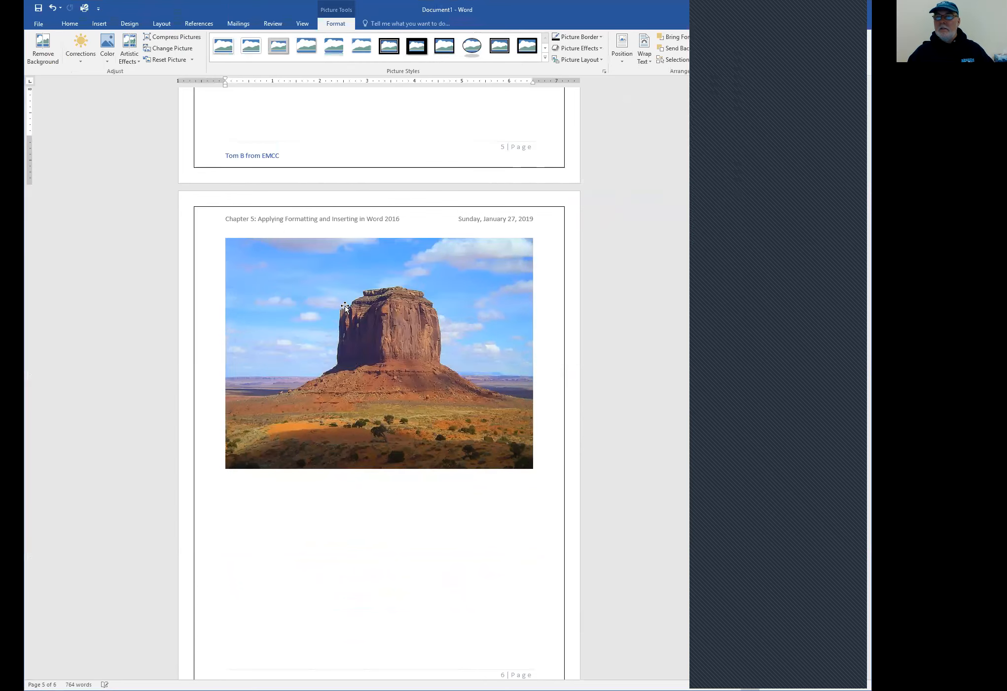
Move the small Utah map into the upper-right corner of the bordered butte picture and deselect it.
scroll(387, 302, "up", 10)
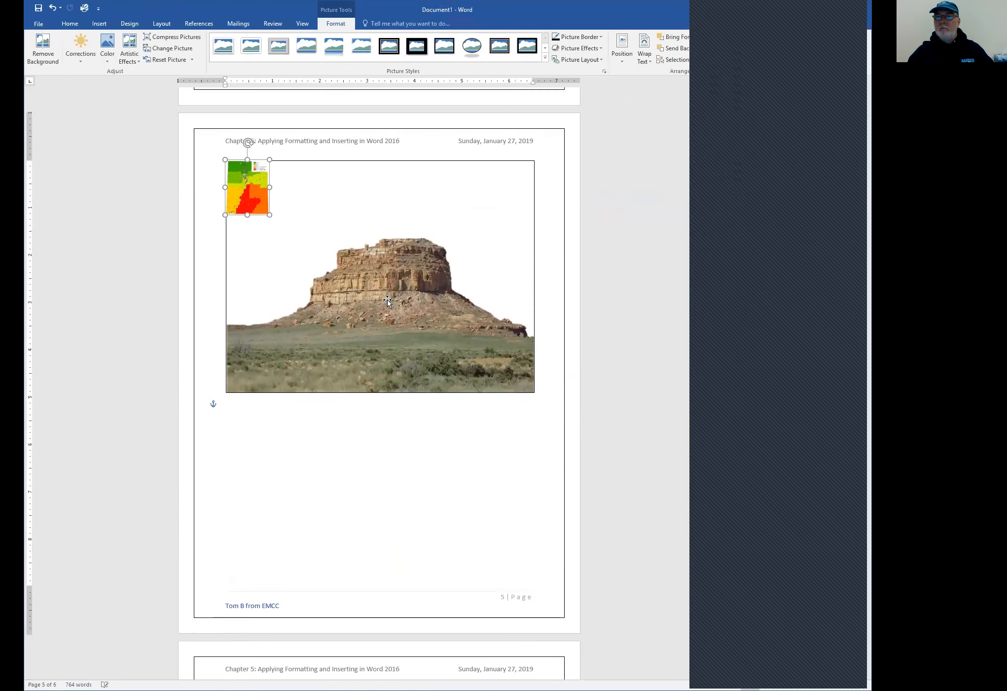
scroll(347, 354, "down", 3)
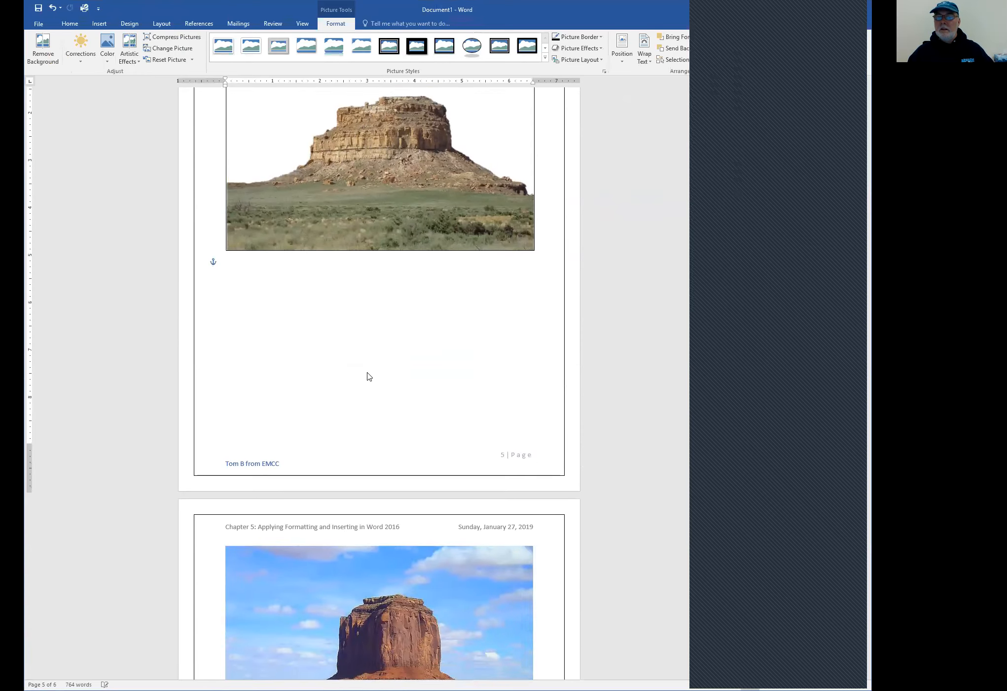
scroll(373, 364, "up", 6)
left_click_drag(246, 324, 504, 334)
left_click(453, 559)
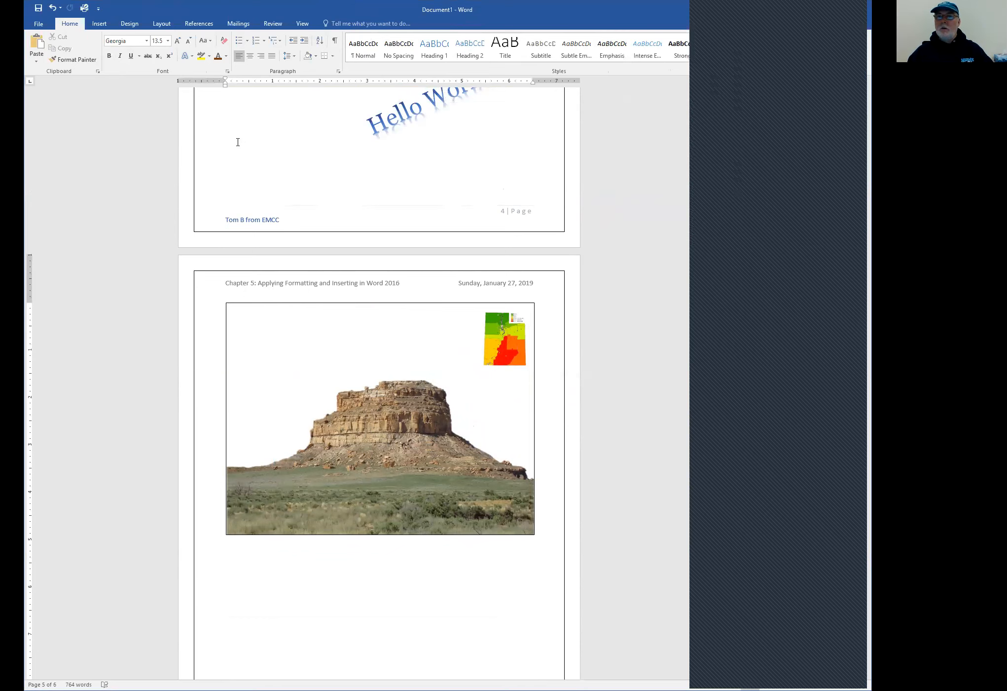
Insert a built-in Simple Text Box below the bordered butte picture.
left_click(99, 24)
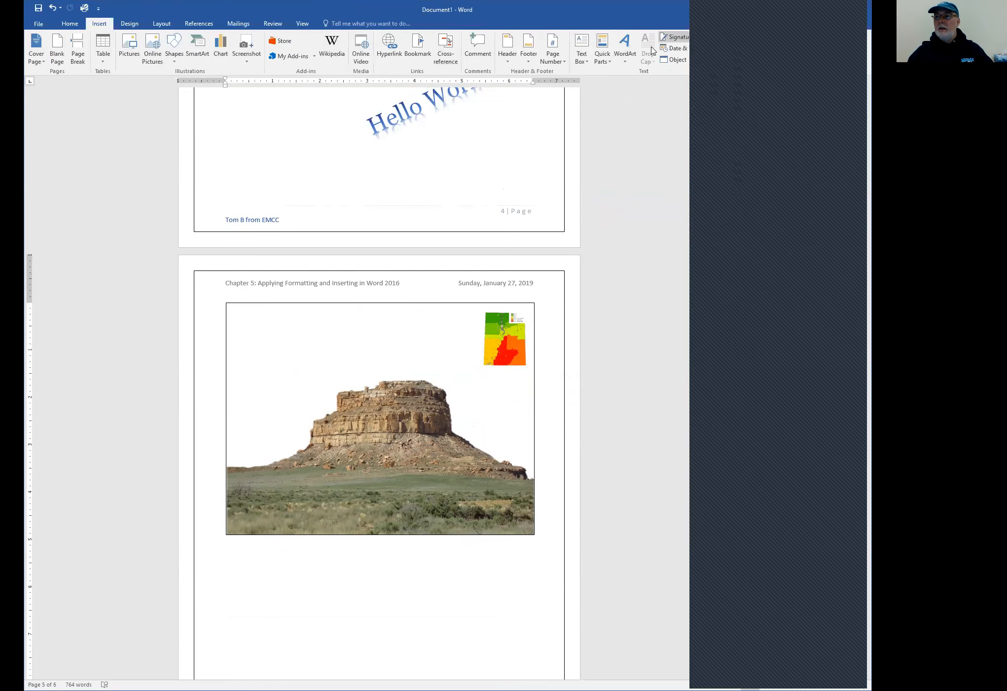
left_click(581, 60)
left_click(600, 109)
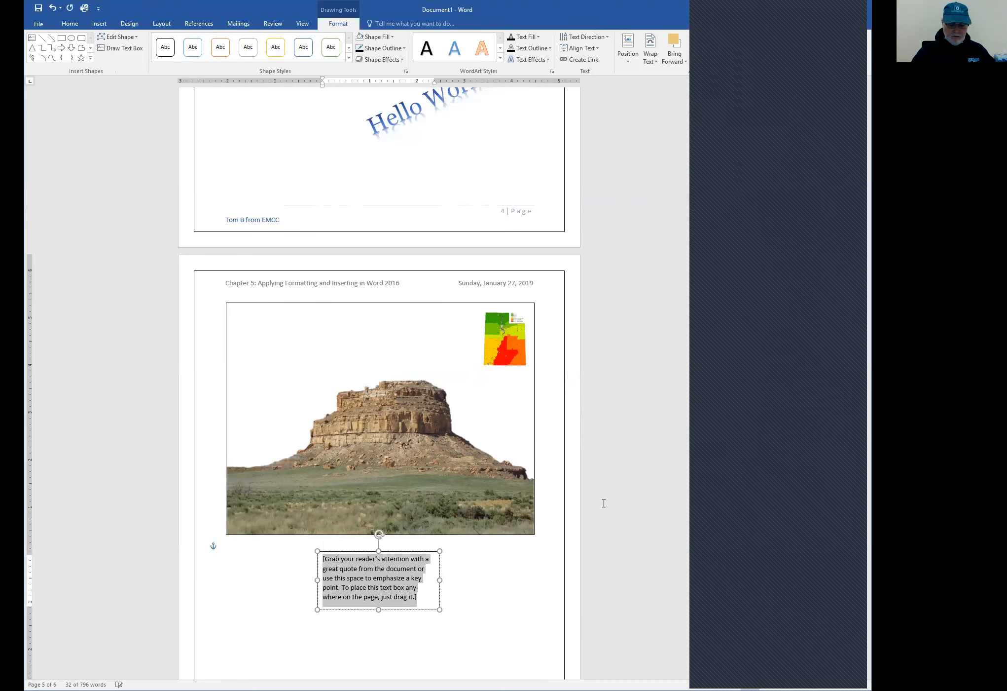
Replace the text box placeholder with "This year's meeting of the Jelly Lovers society will be at Butte Bluff on November 15th, 2019".
type("This year’s meeting of the Jelly")
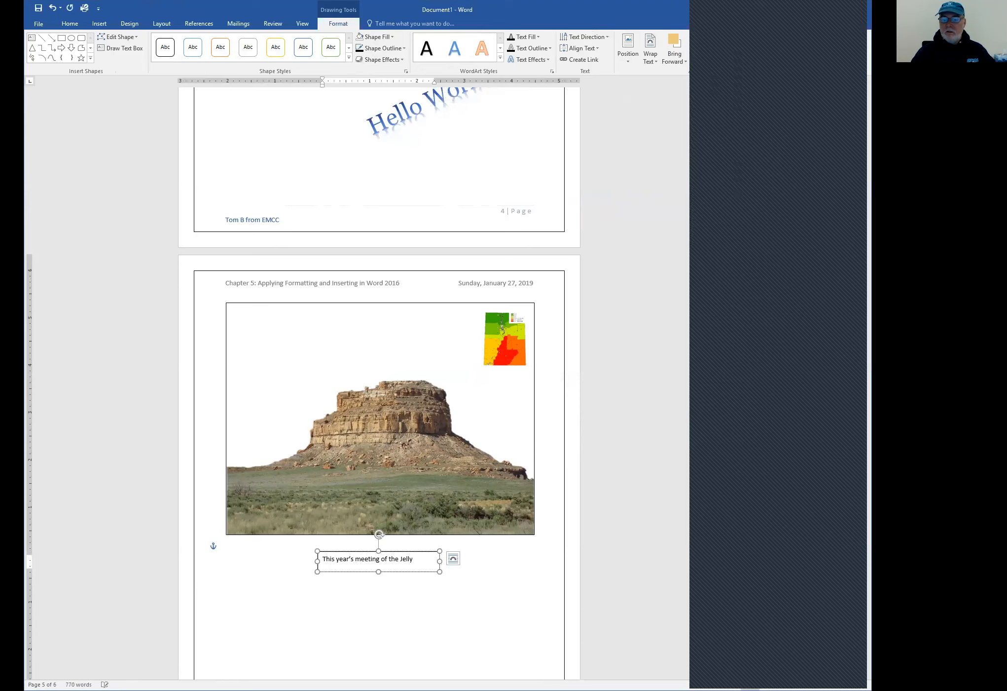
type("so")
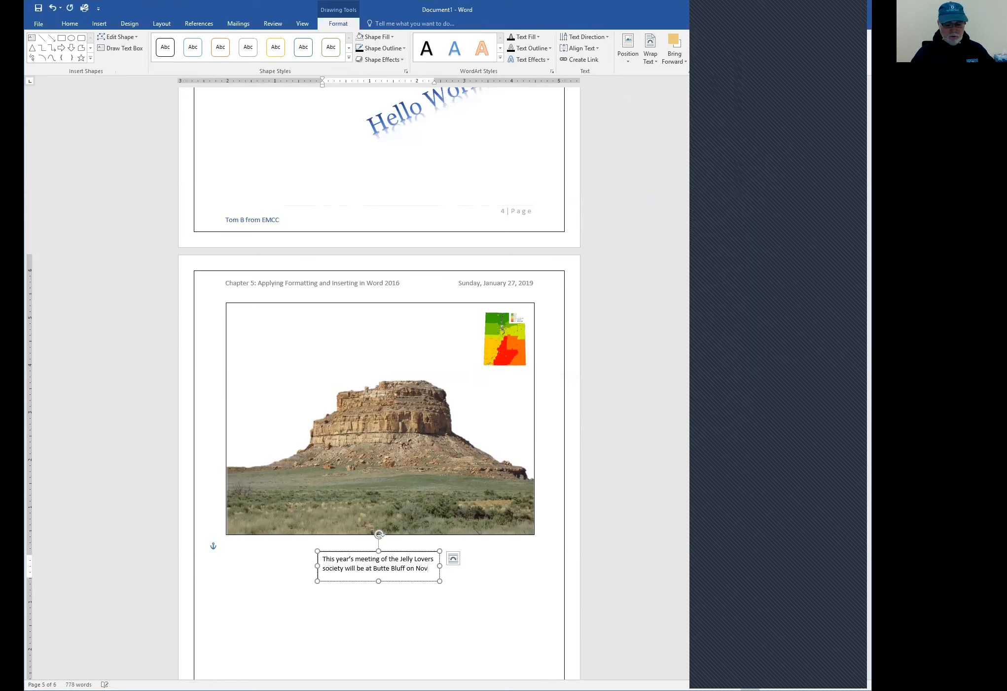
type("ember 15th, 2019")
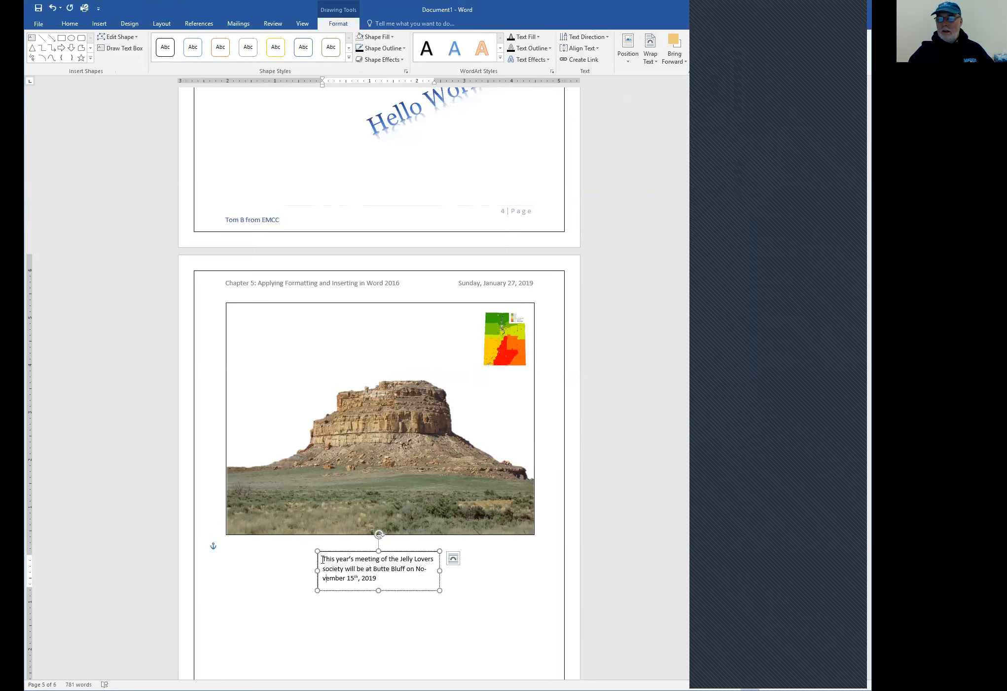
Center the meeting announcement in the text box and enlarge its font to 14 pt.
triple_click(342, 568)
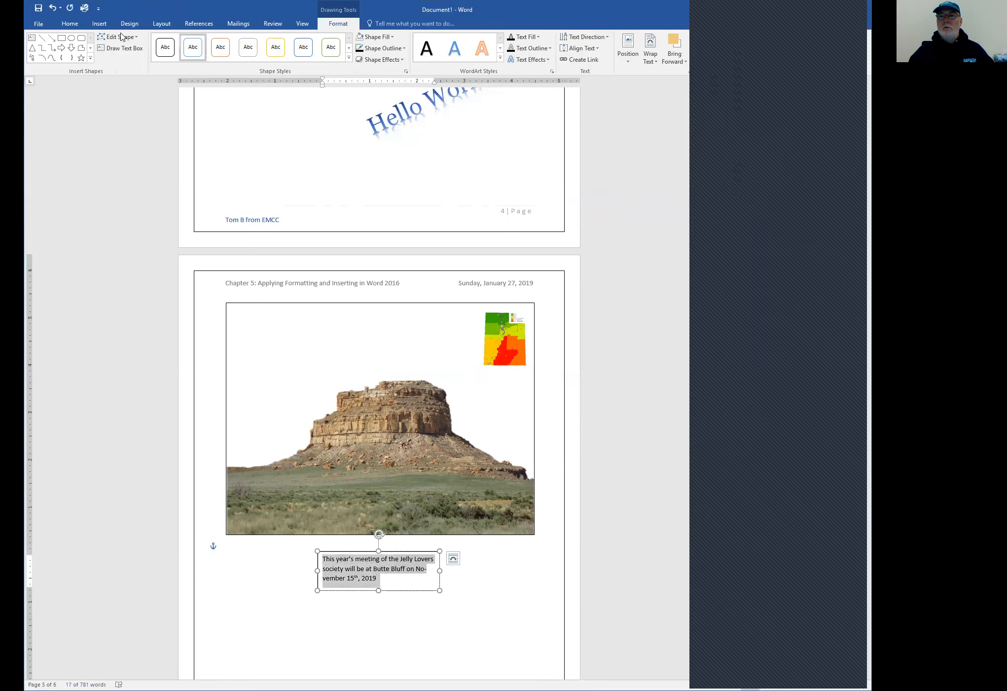
left_click(69, 23)
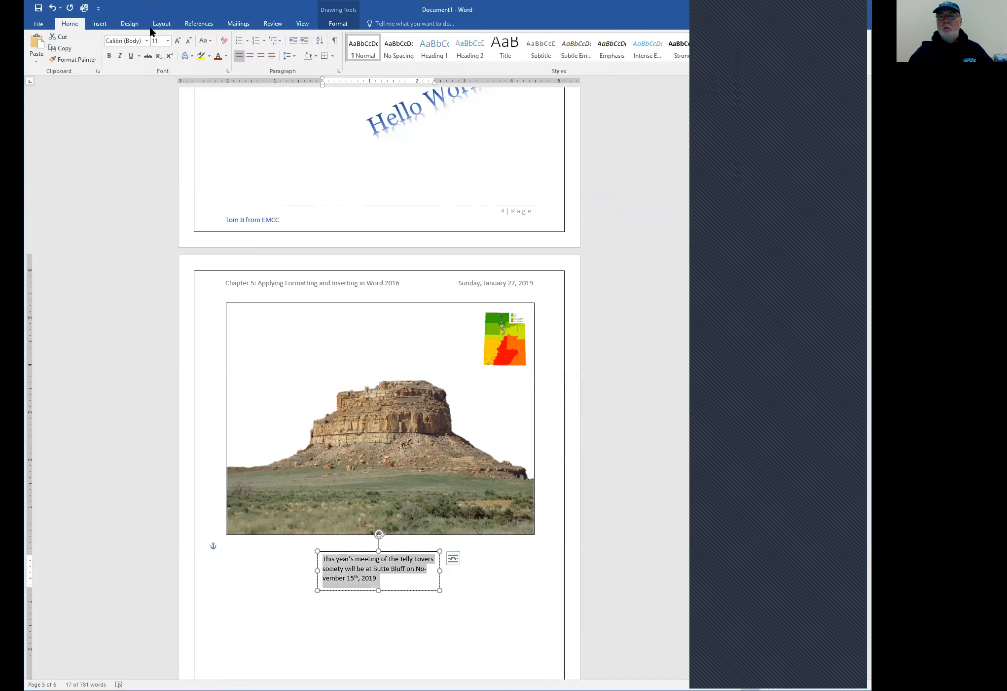
left_click(250, 56)
left_click(178, 40)
left_click(178, 41)
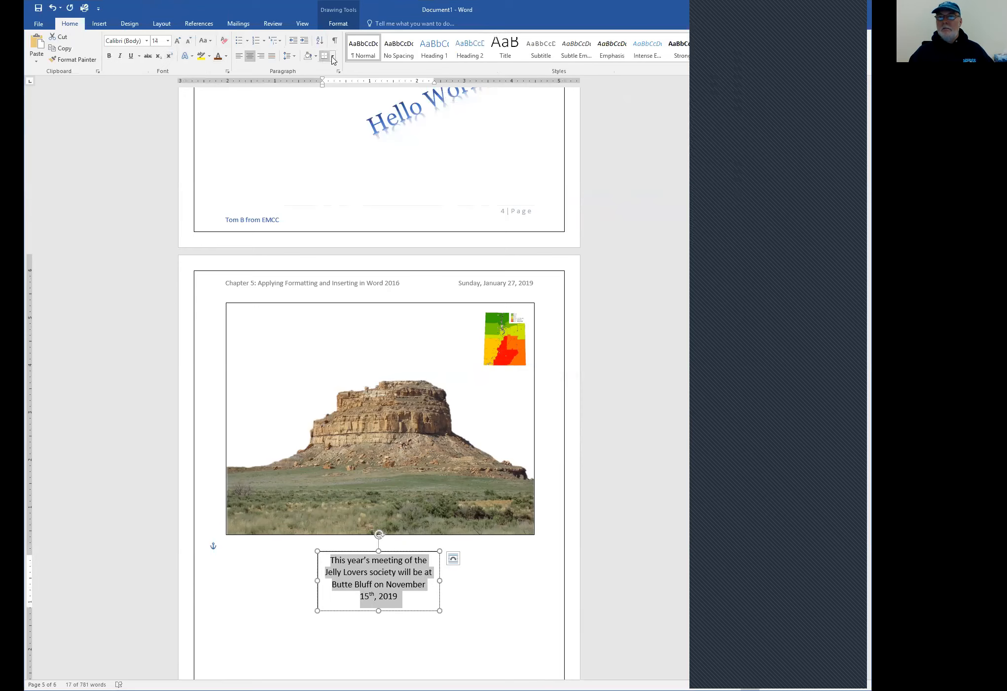
Remove the announcement text box's outline and fill by applying No Outline and No Fill.
left_click(338, 24)
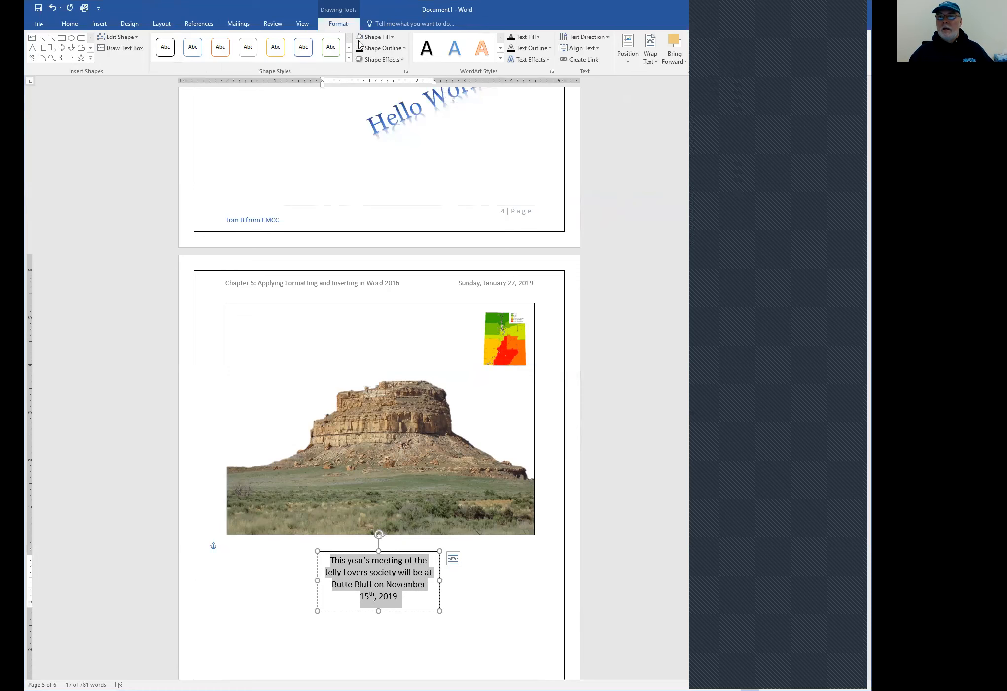
left_click(406, 49)
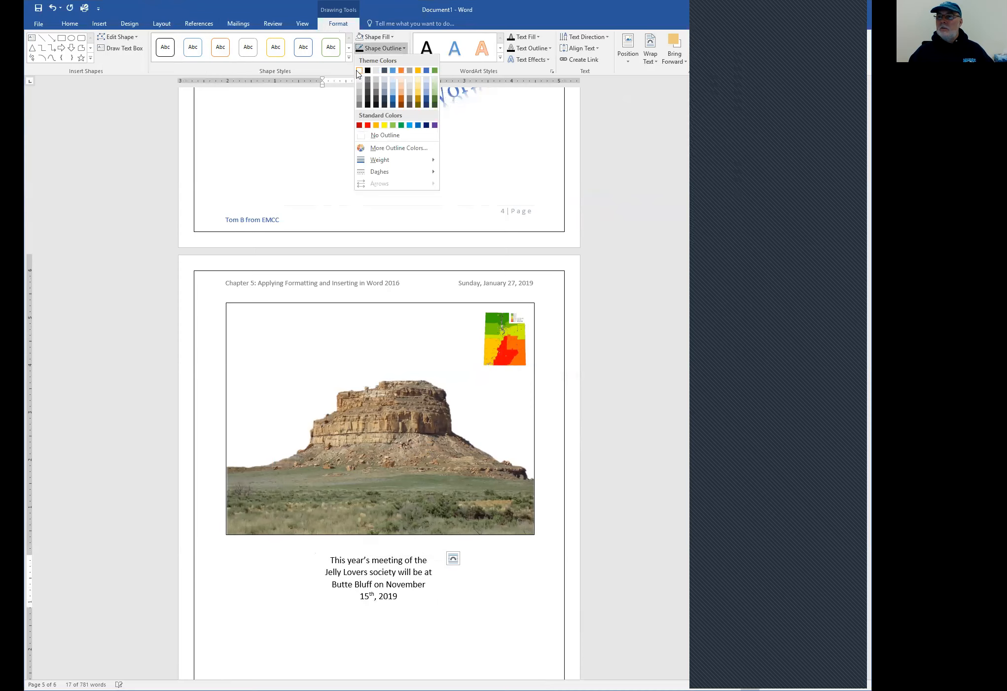
left_click(378, 138)
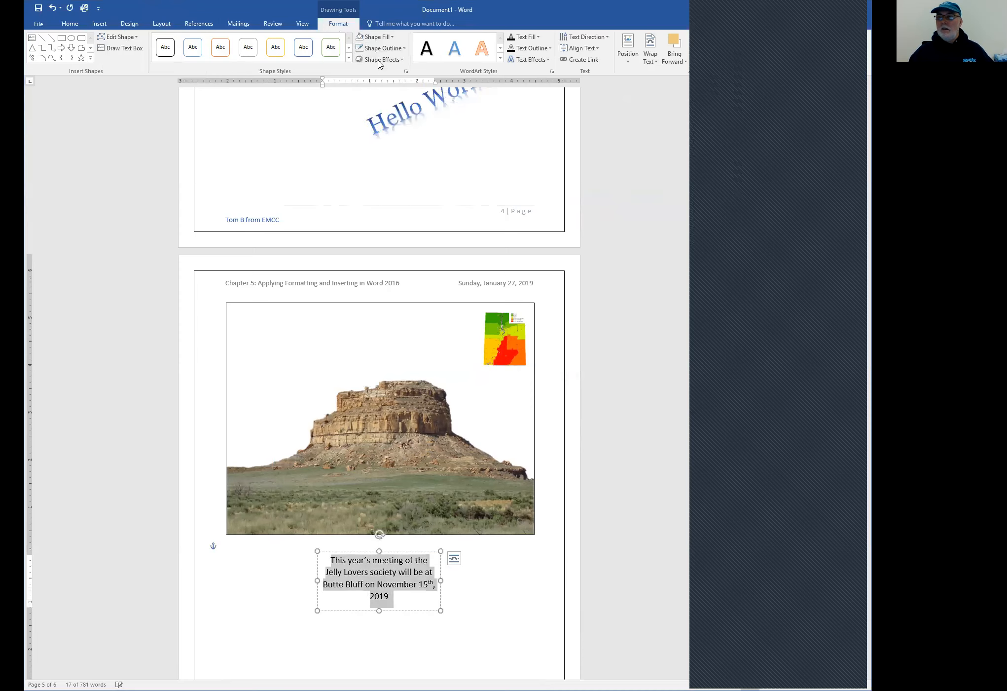
left_click(377, 38)
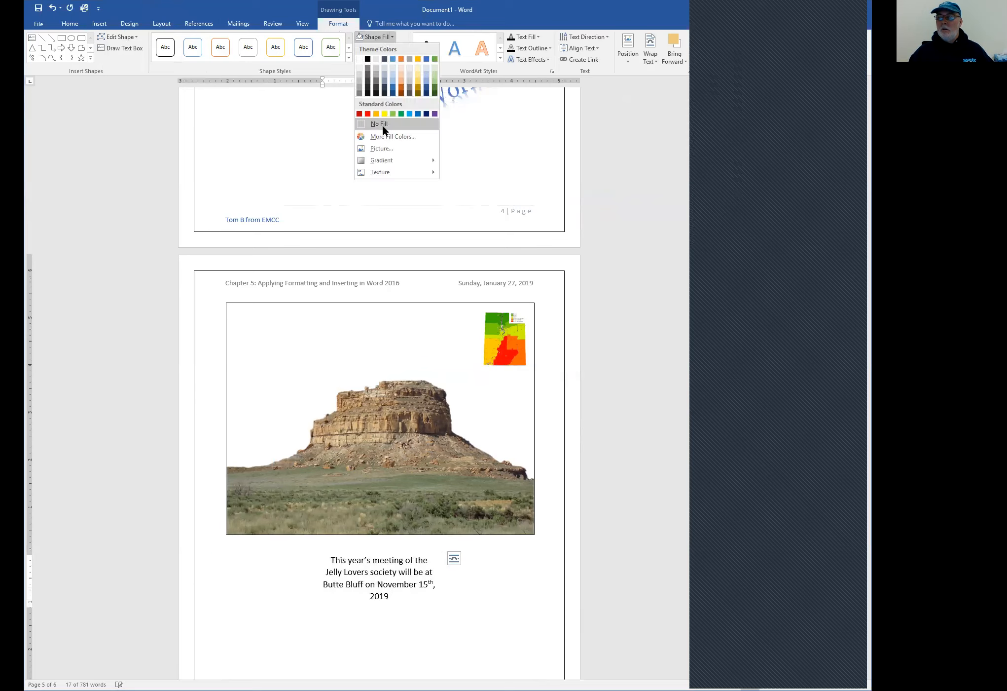
left_click(382, 125)
Move the announcement text box above the butte's summit, set its wrapping to In Front of Text, and deselect it.
left_click_drag(392, 553, 397, 307)
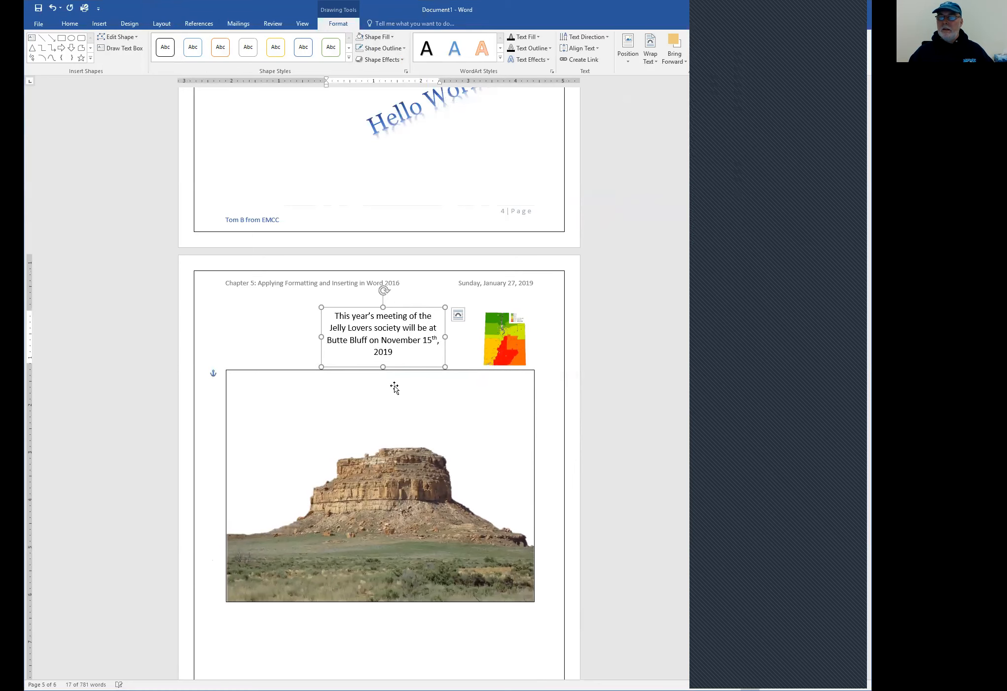
scroll(400, 414, "up", 5)
scroll(405, 404, "down", 6)
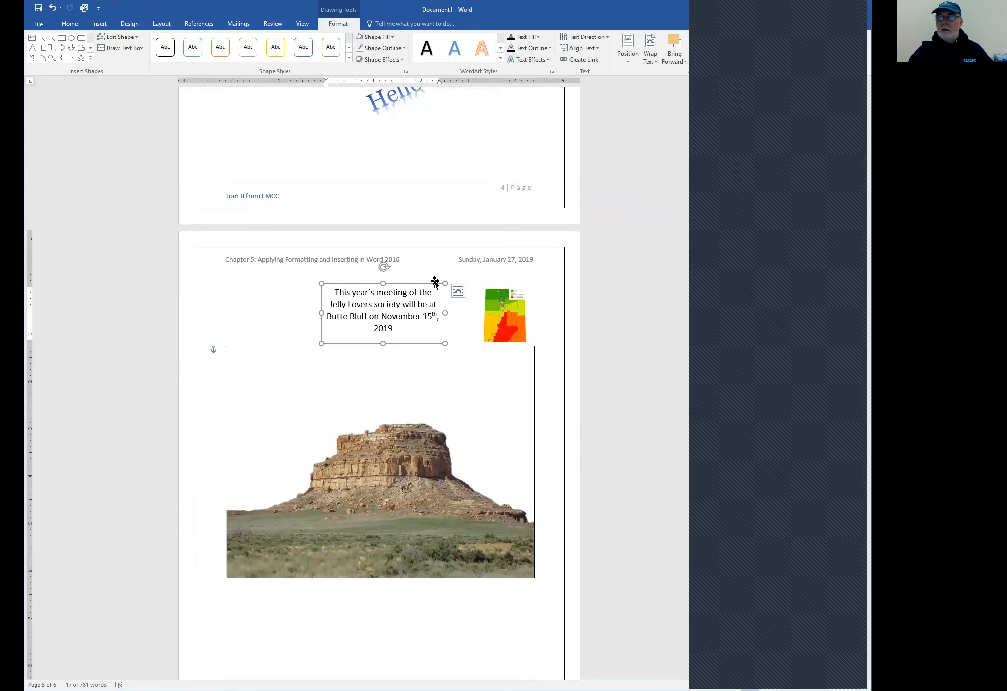
left_click(458, 290)
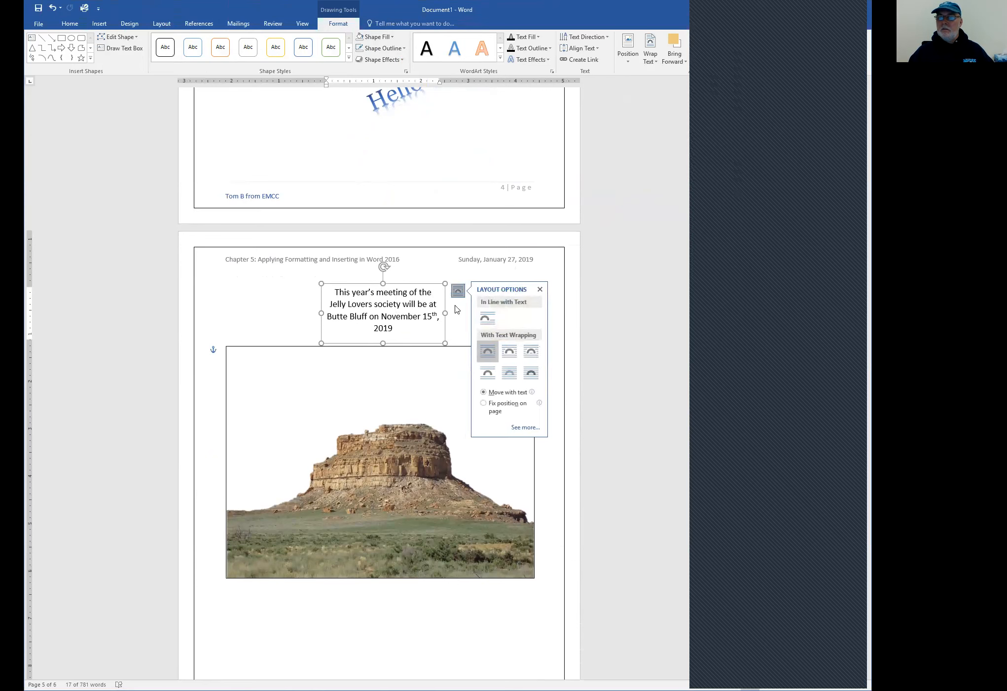
left_click(532, 377)
left_click(483, 573)
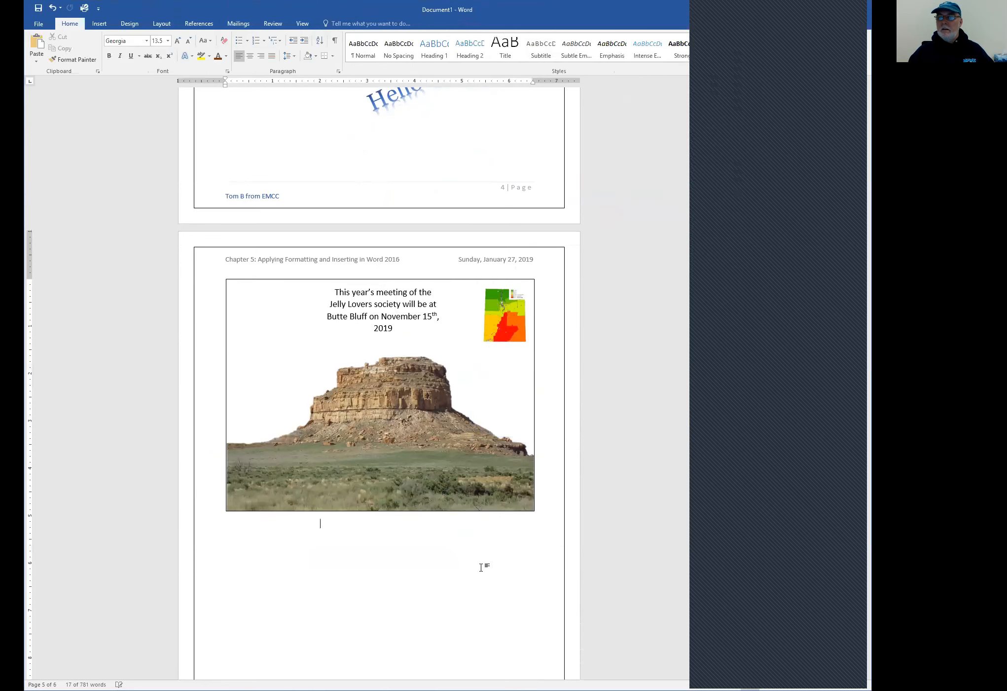
Select the announcement text box, the Utah map and the butte picture in turn to examine them as separate layered objects.
left_click(378, 318)
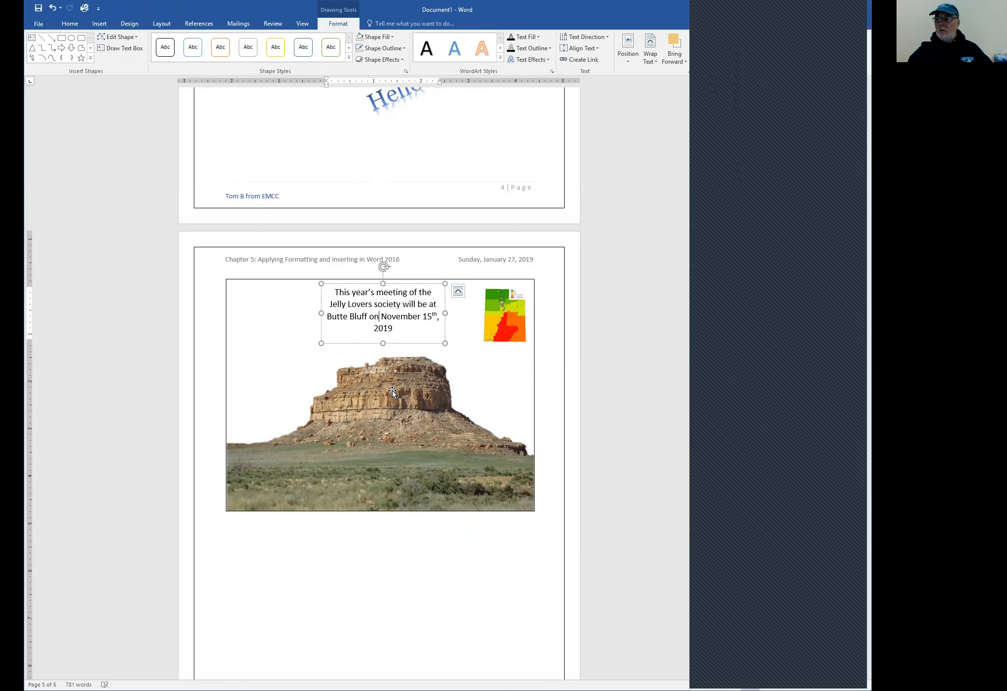
left_click(393, 392)
left_click(500, 329)
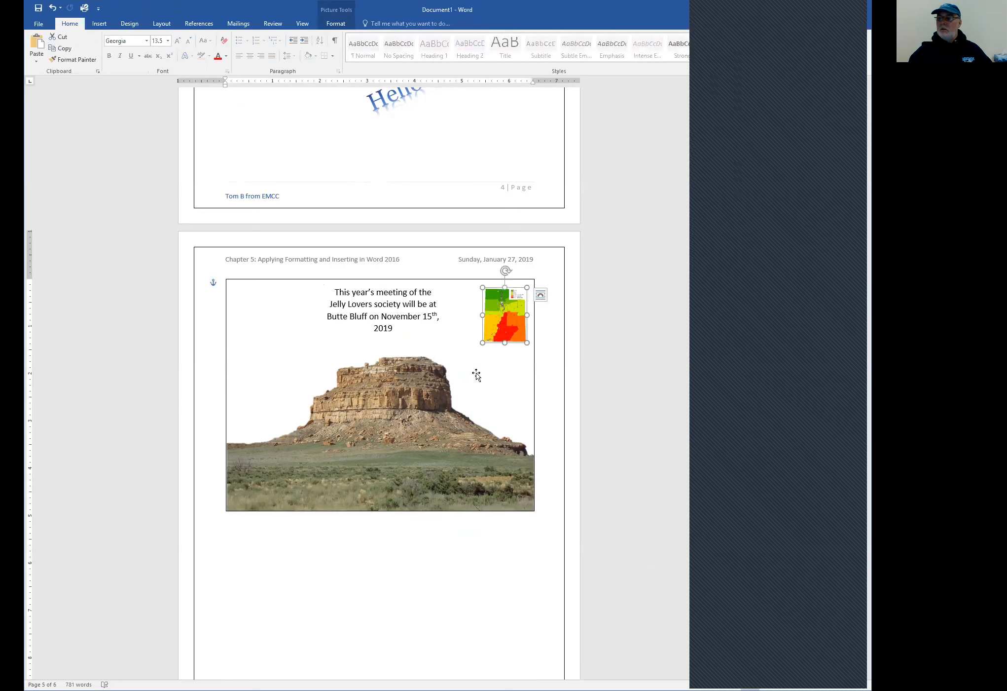
left_click(454, 417)
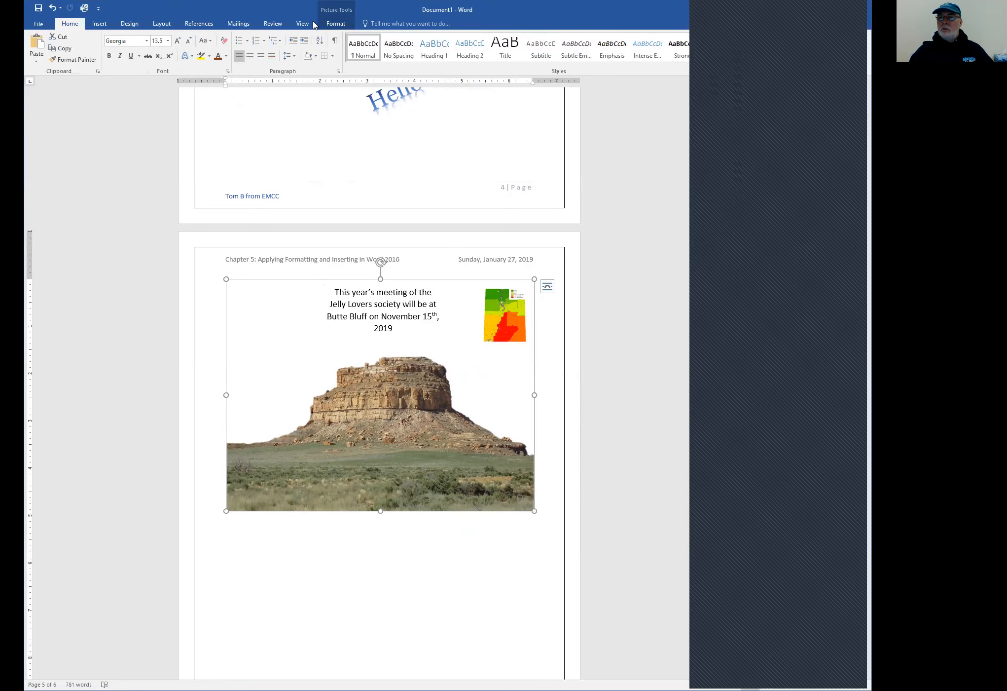
left_click(338, 25)
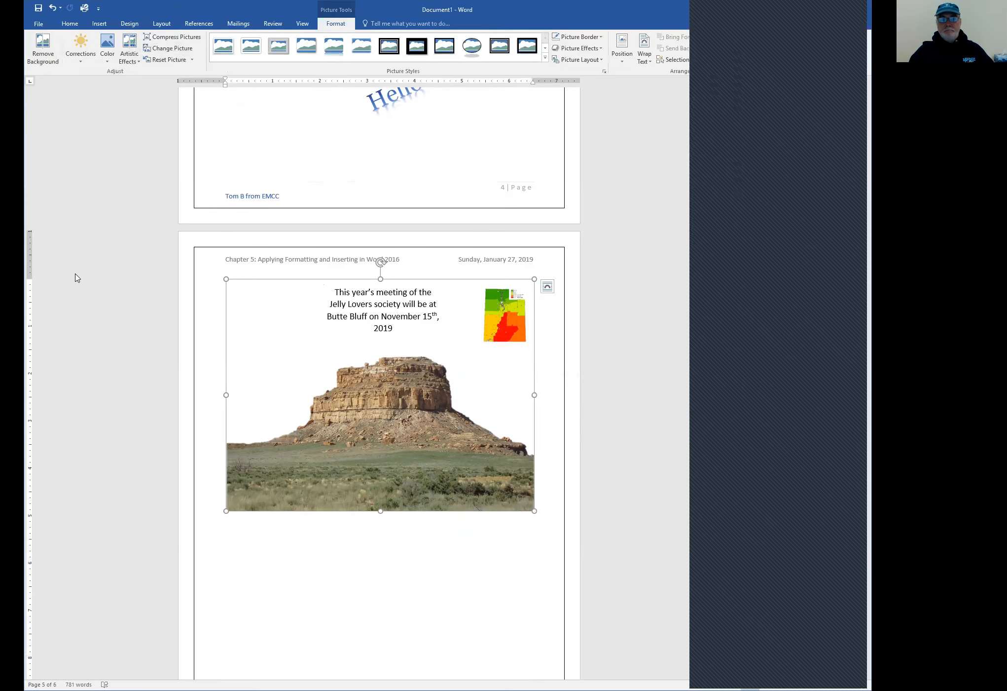
left_click(85, 304)
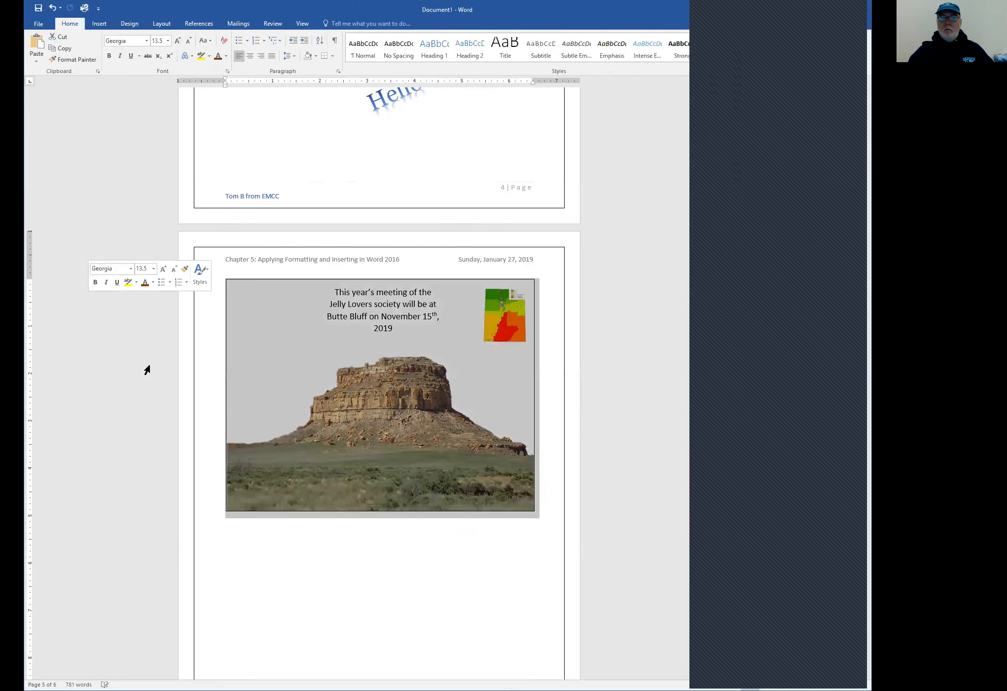
Delete the second butte picture, with the blue sky, from page 6.
scroll(153, 358, "down", 9)
left_click(342, 416)
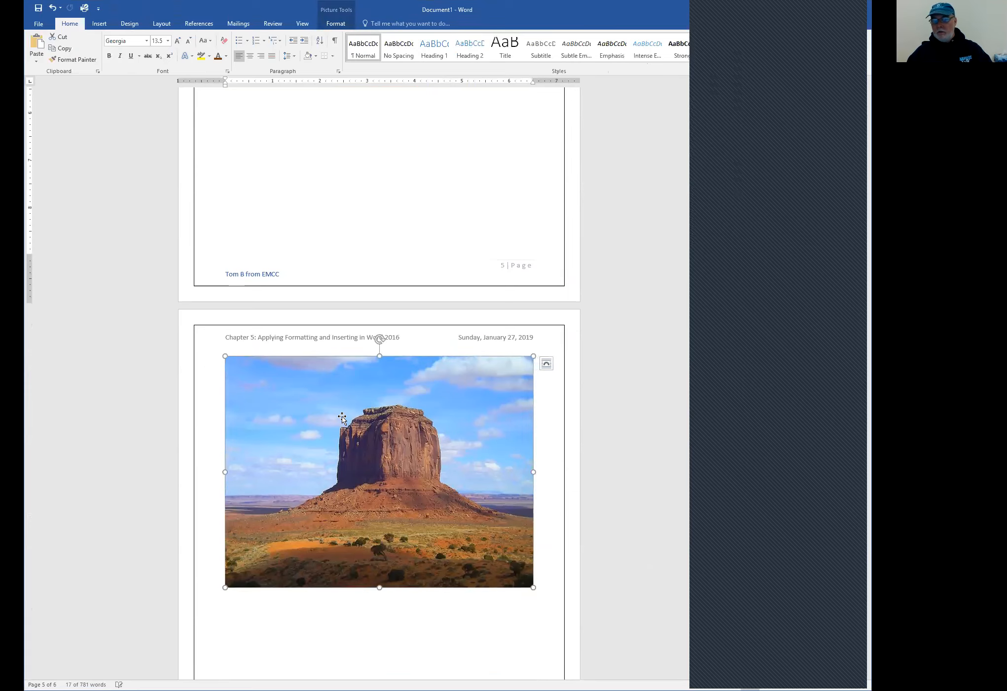
key("Delete")
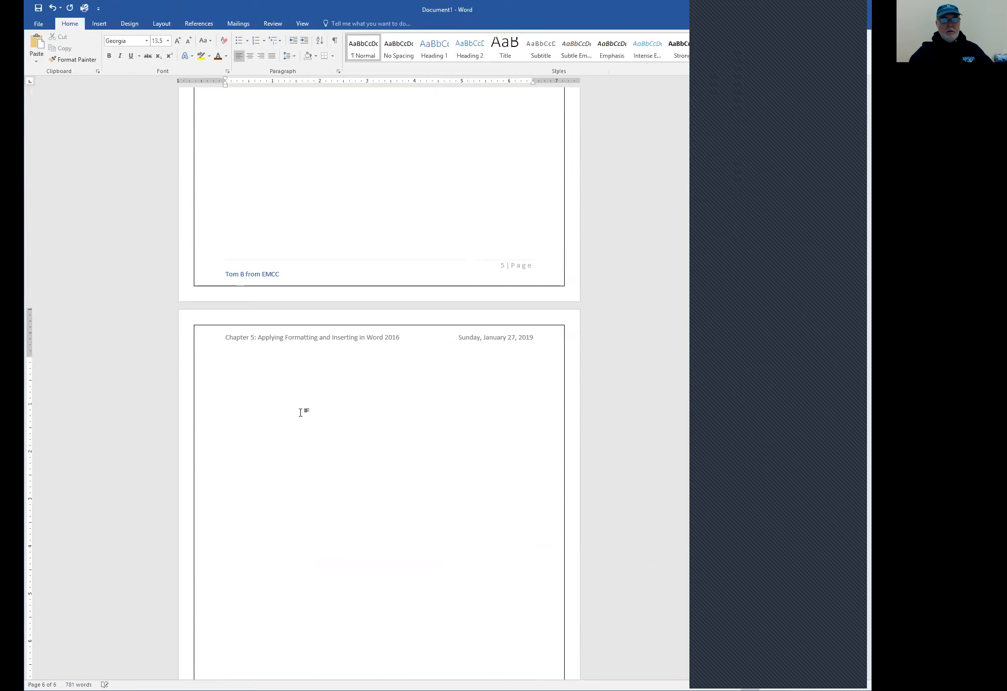
scroll(303, 405, "down", 3)
scroll(305, 421, "up", 3)
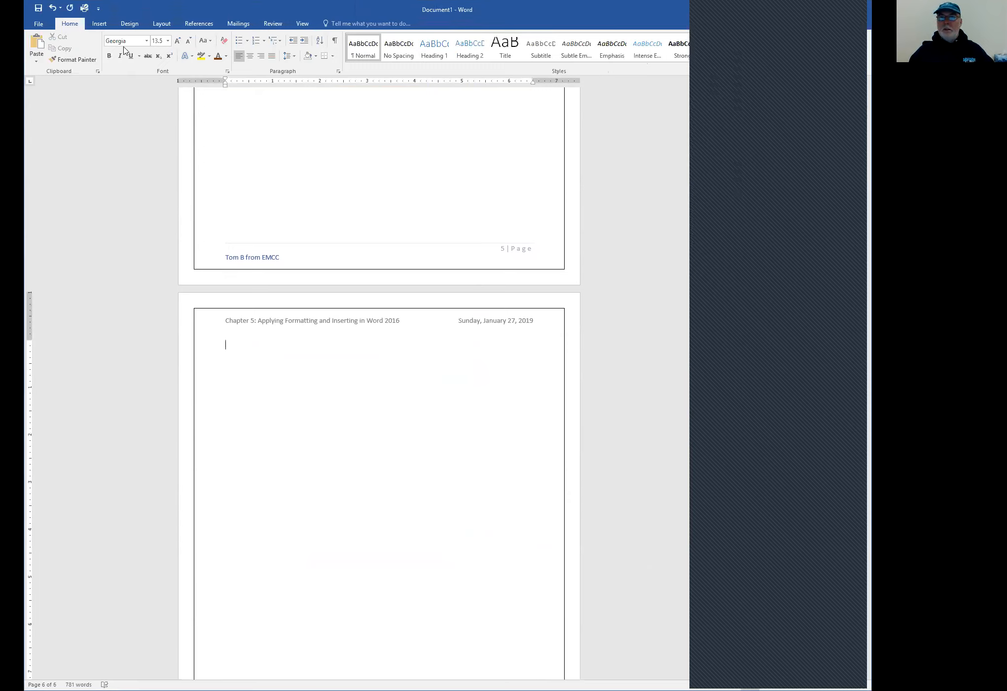
Insert a screenshot of the open Zoom window on page 6, shrink it to about half its size, and deselect it.
left_click(99, 24)
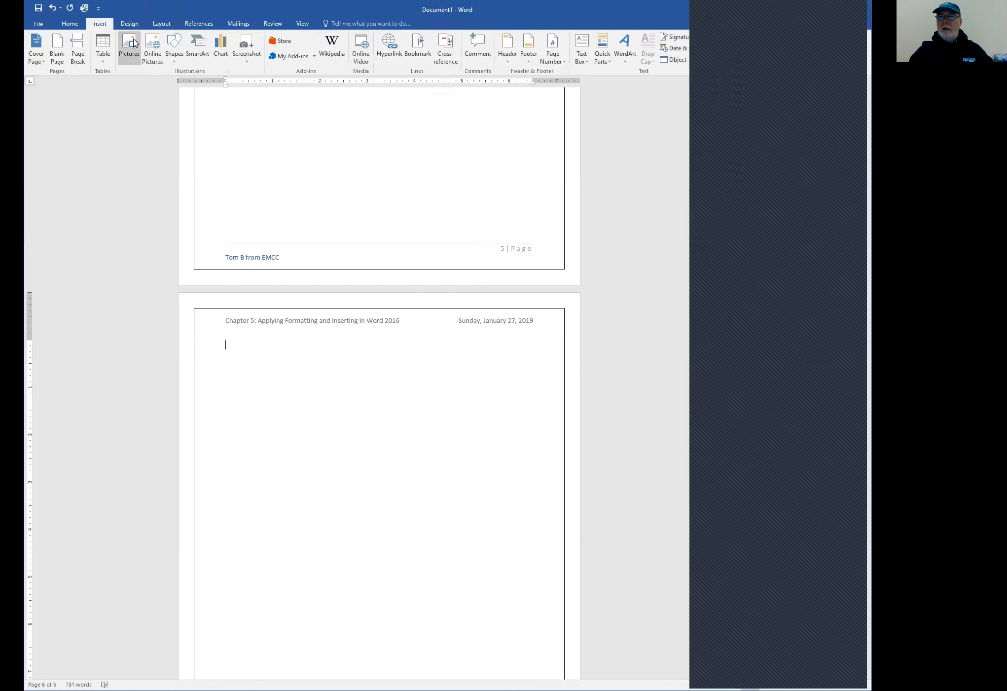
left_click(247, 63)
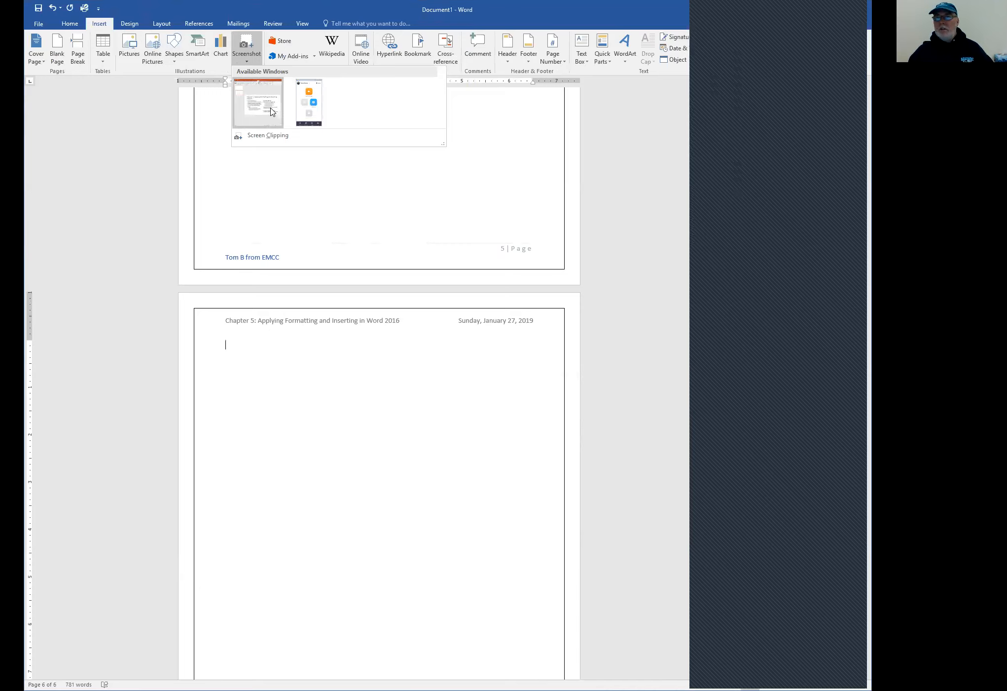
left_click(310, 104)
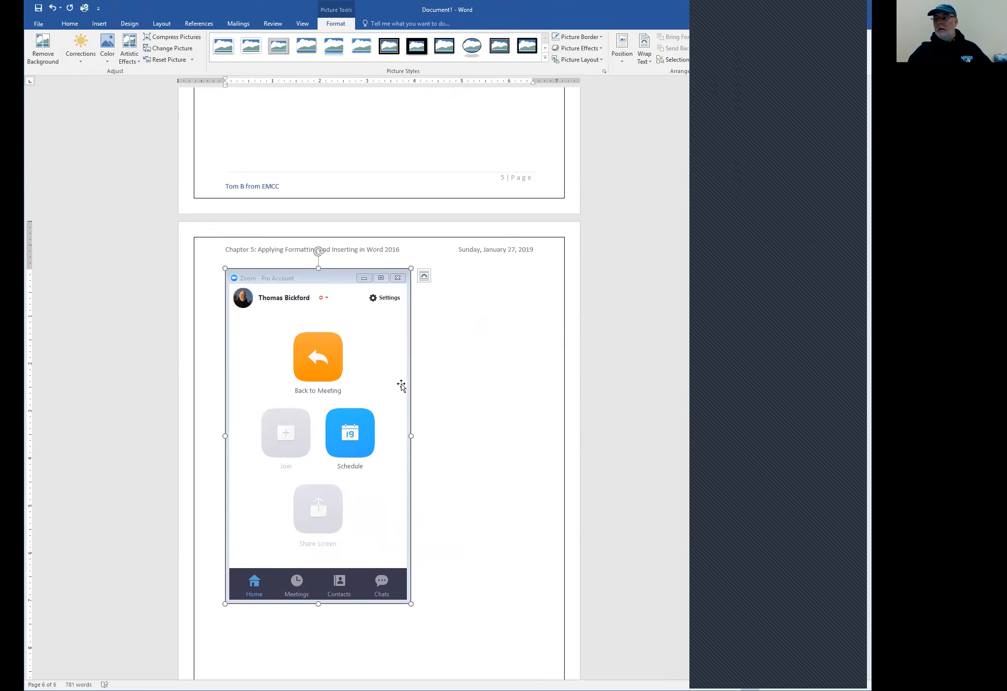
left_click_drag(411, 602, 317, 435)
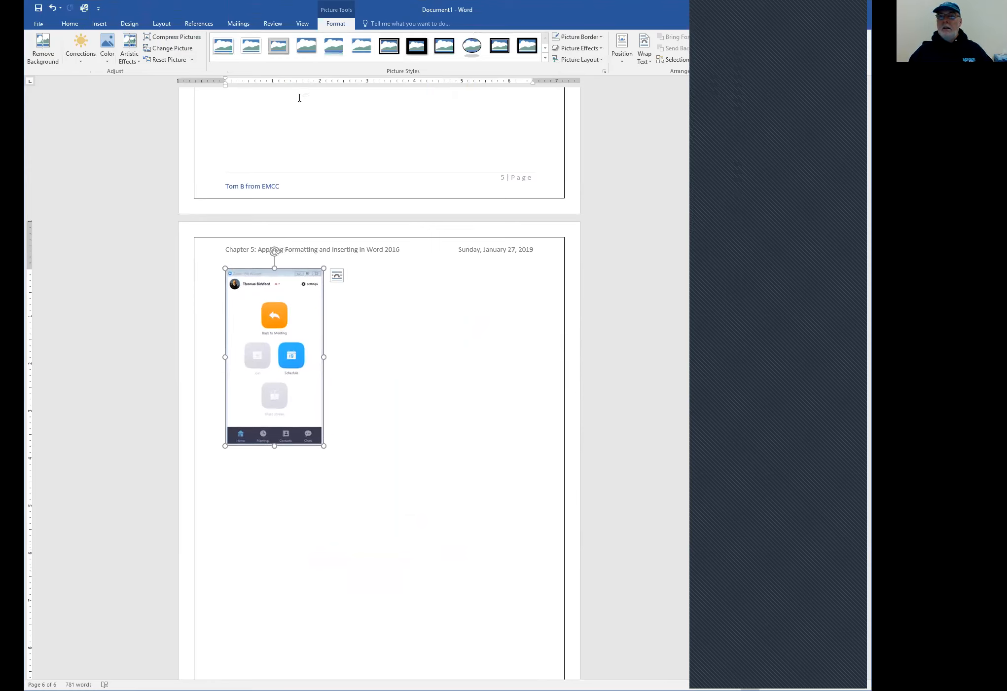
left_click(359, 387)
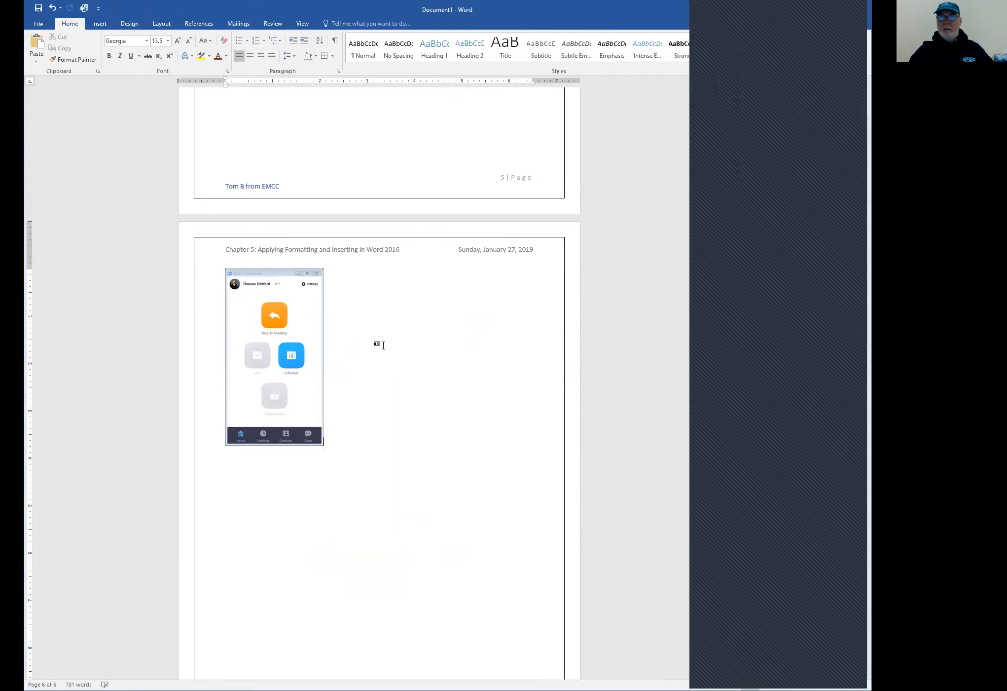
Insert a screen clipping of the Zoom window beside the small screenshot and leave a small gap between the two pictures.
left_click(100, 24)
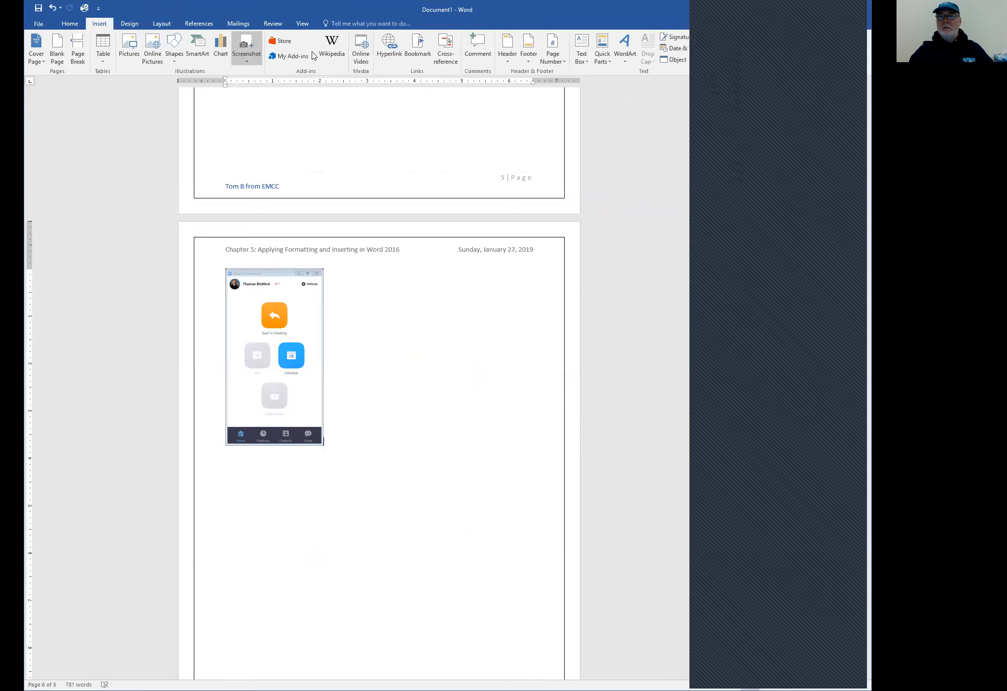
left_click(244, 62)
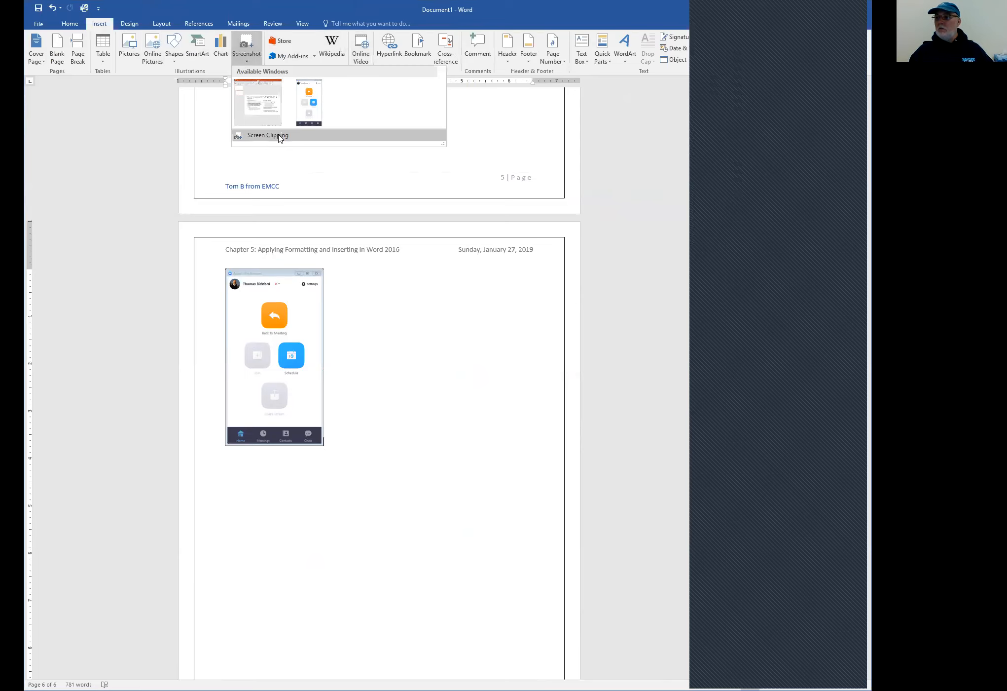
left_click(309, 102)
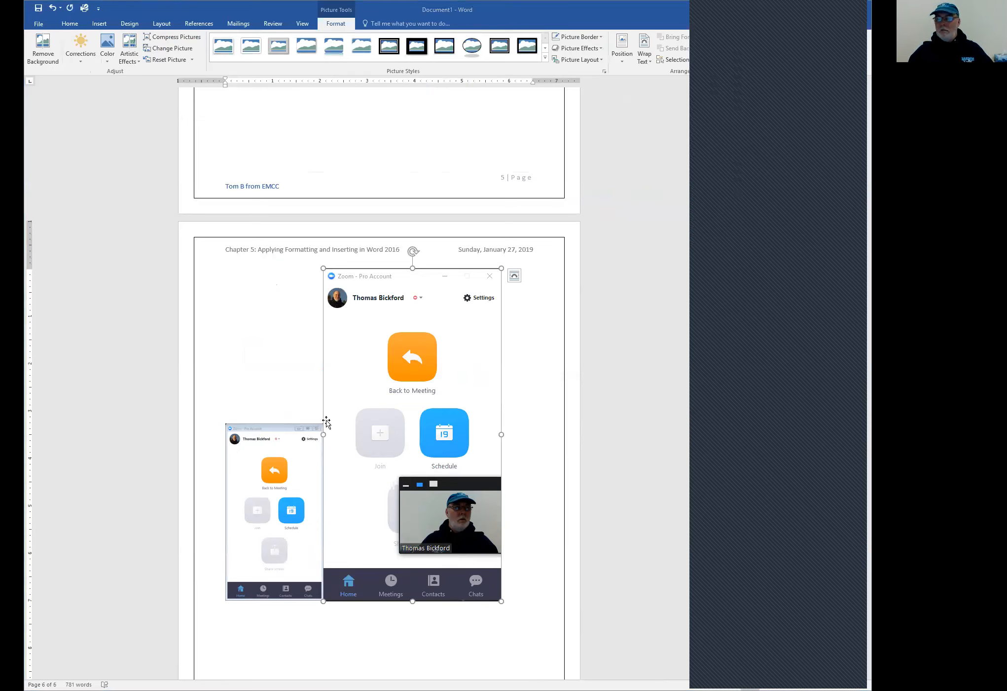
left_click(510, 426)
key("Left")
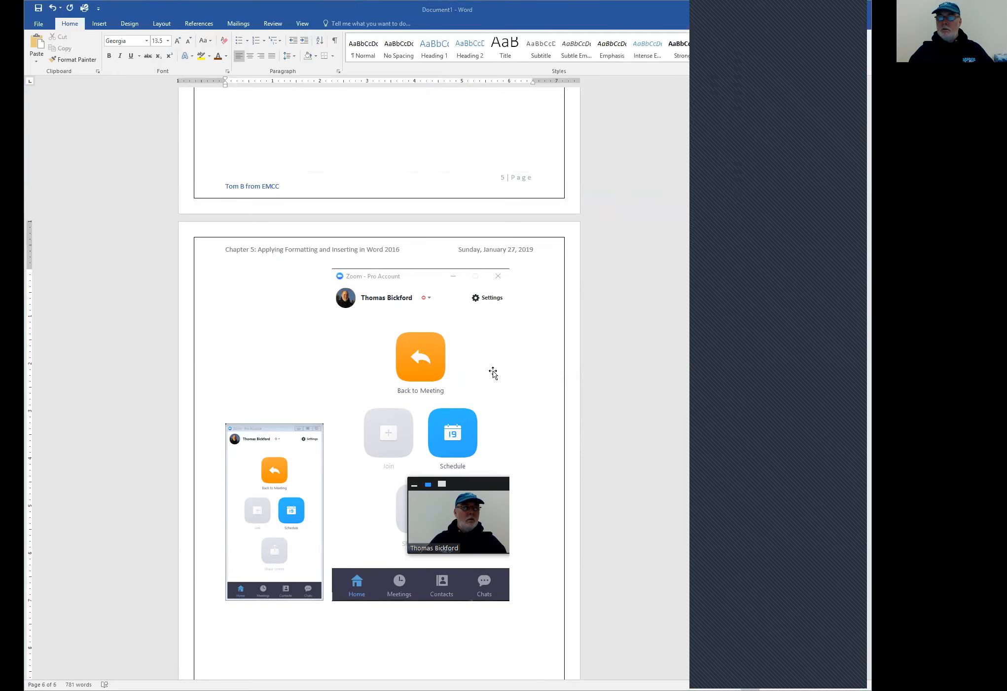
scroll(492, 375, "down", 2)
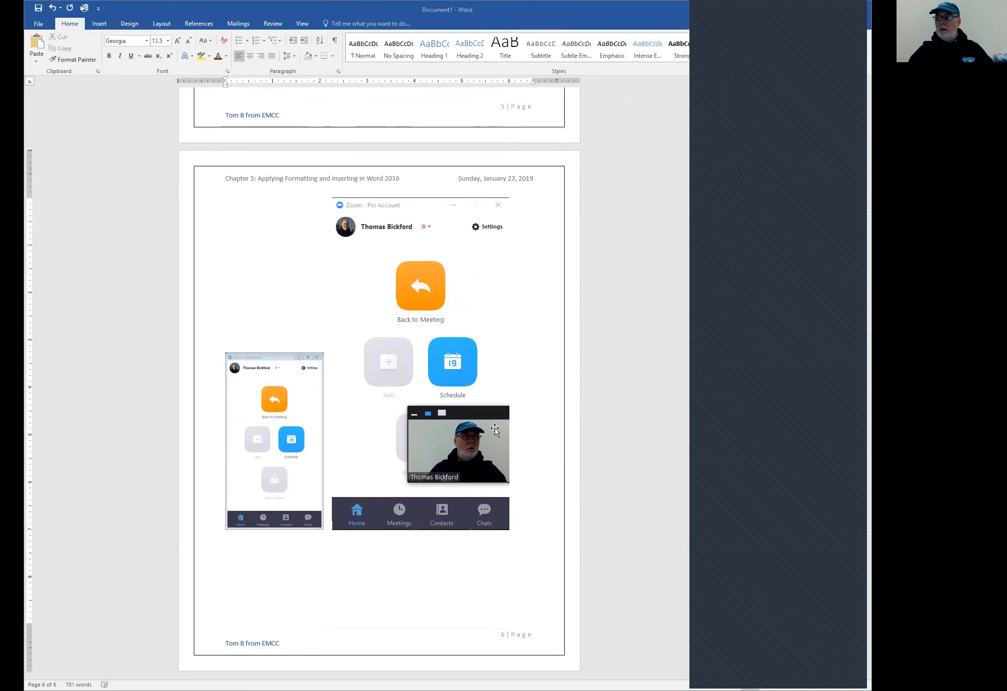